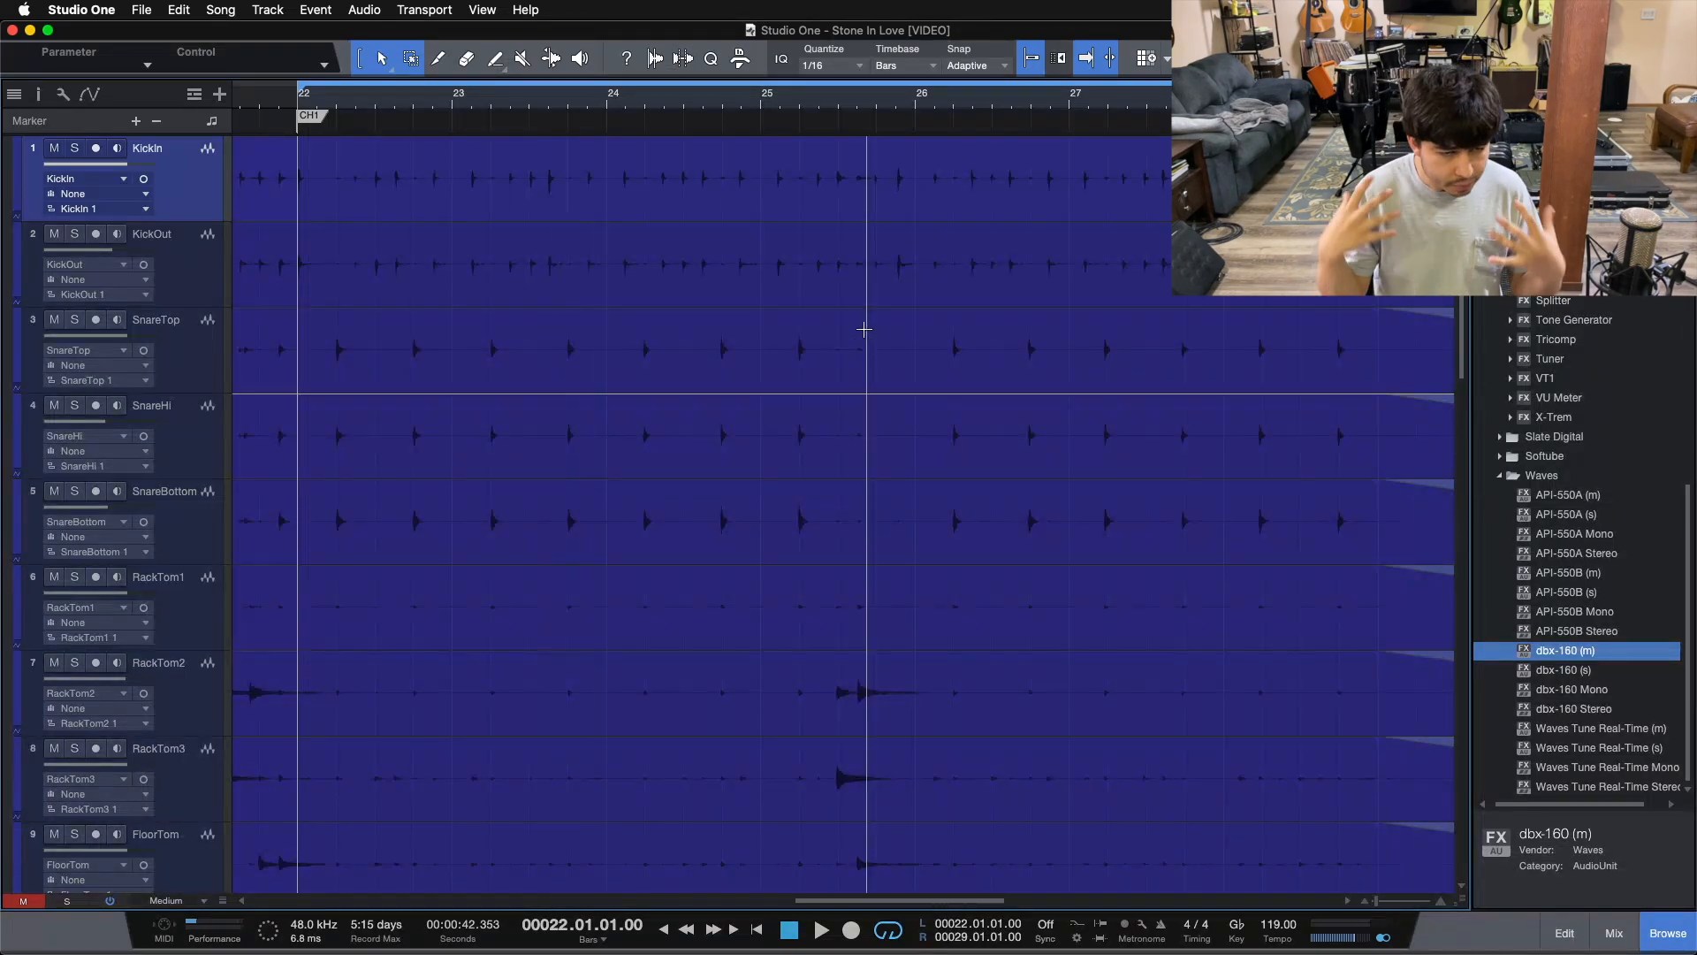
Show the mixer and remove the Multiband Dynamics and Pro EQ inserts from the MIX A bus channel
{"action": "key", "text": "F3"}
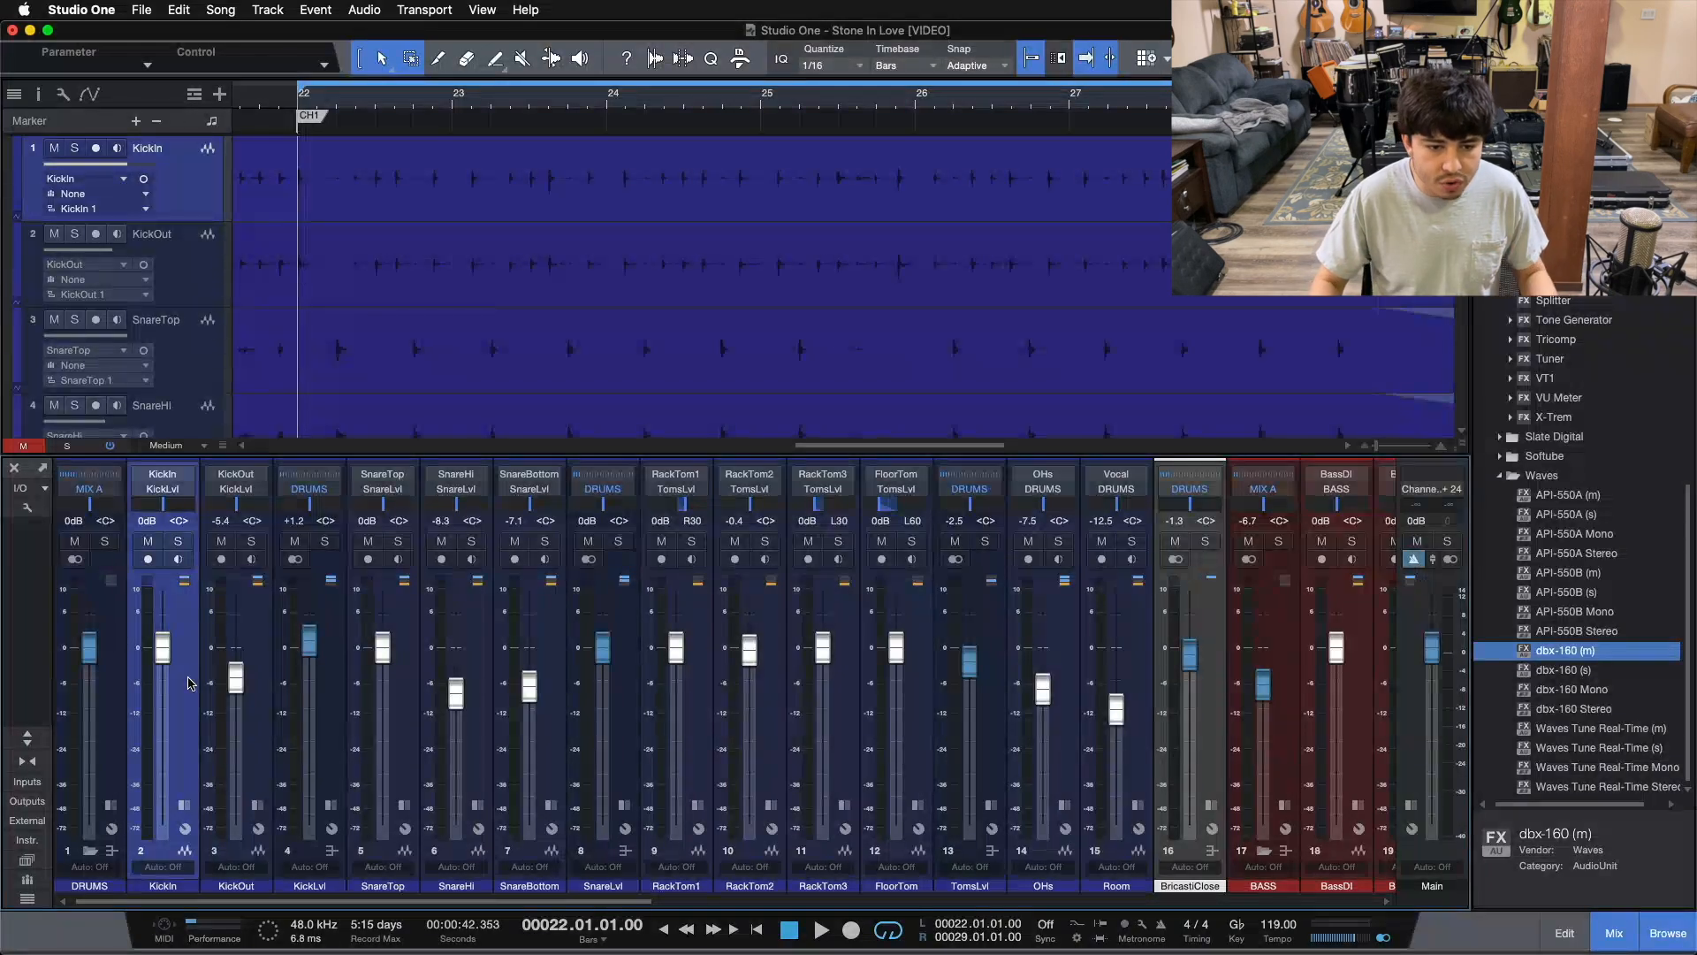
{"action": "left_click_drag", "start_coordinate": [353, 901], "coordinate": [1099, 881]}
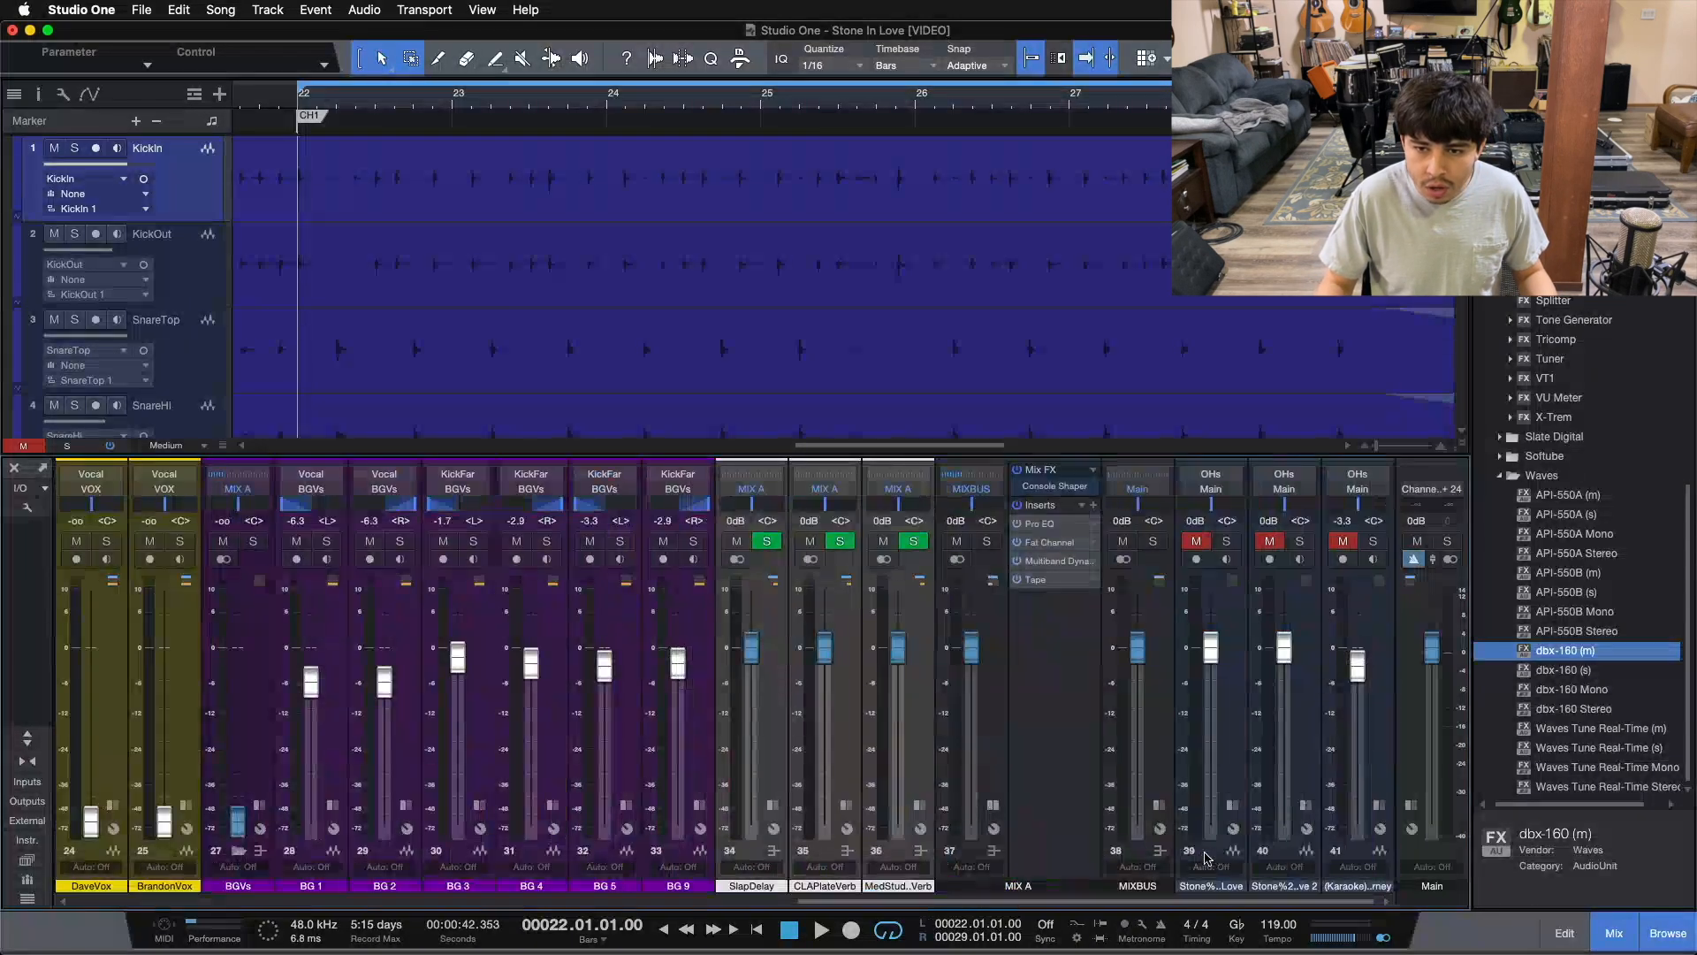
{"action": "scroll", "coordinate": [1110, 672], "scroll_direction": "left", "scroll_amount": 3}
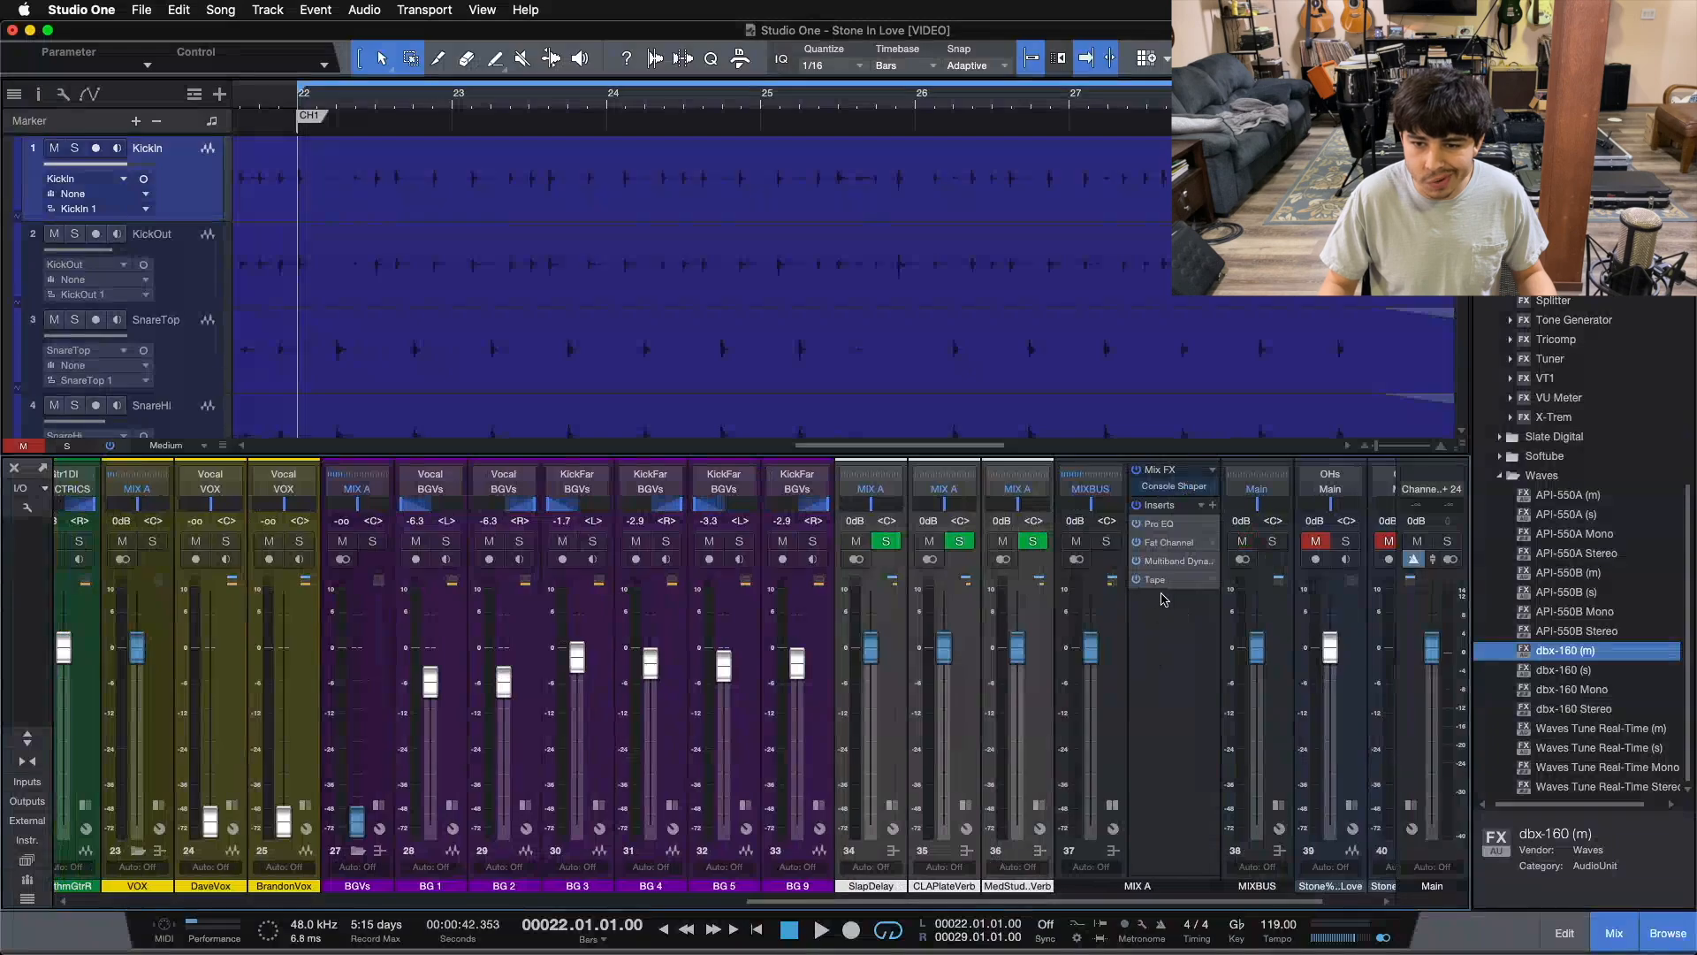
{"action": "right_click", "coordinate": [1174, 566]}
{"action": "left_click", "coordinate": [1182, 726]}
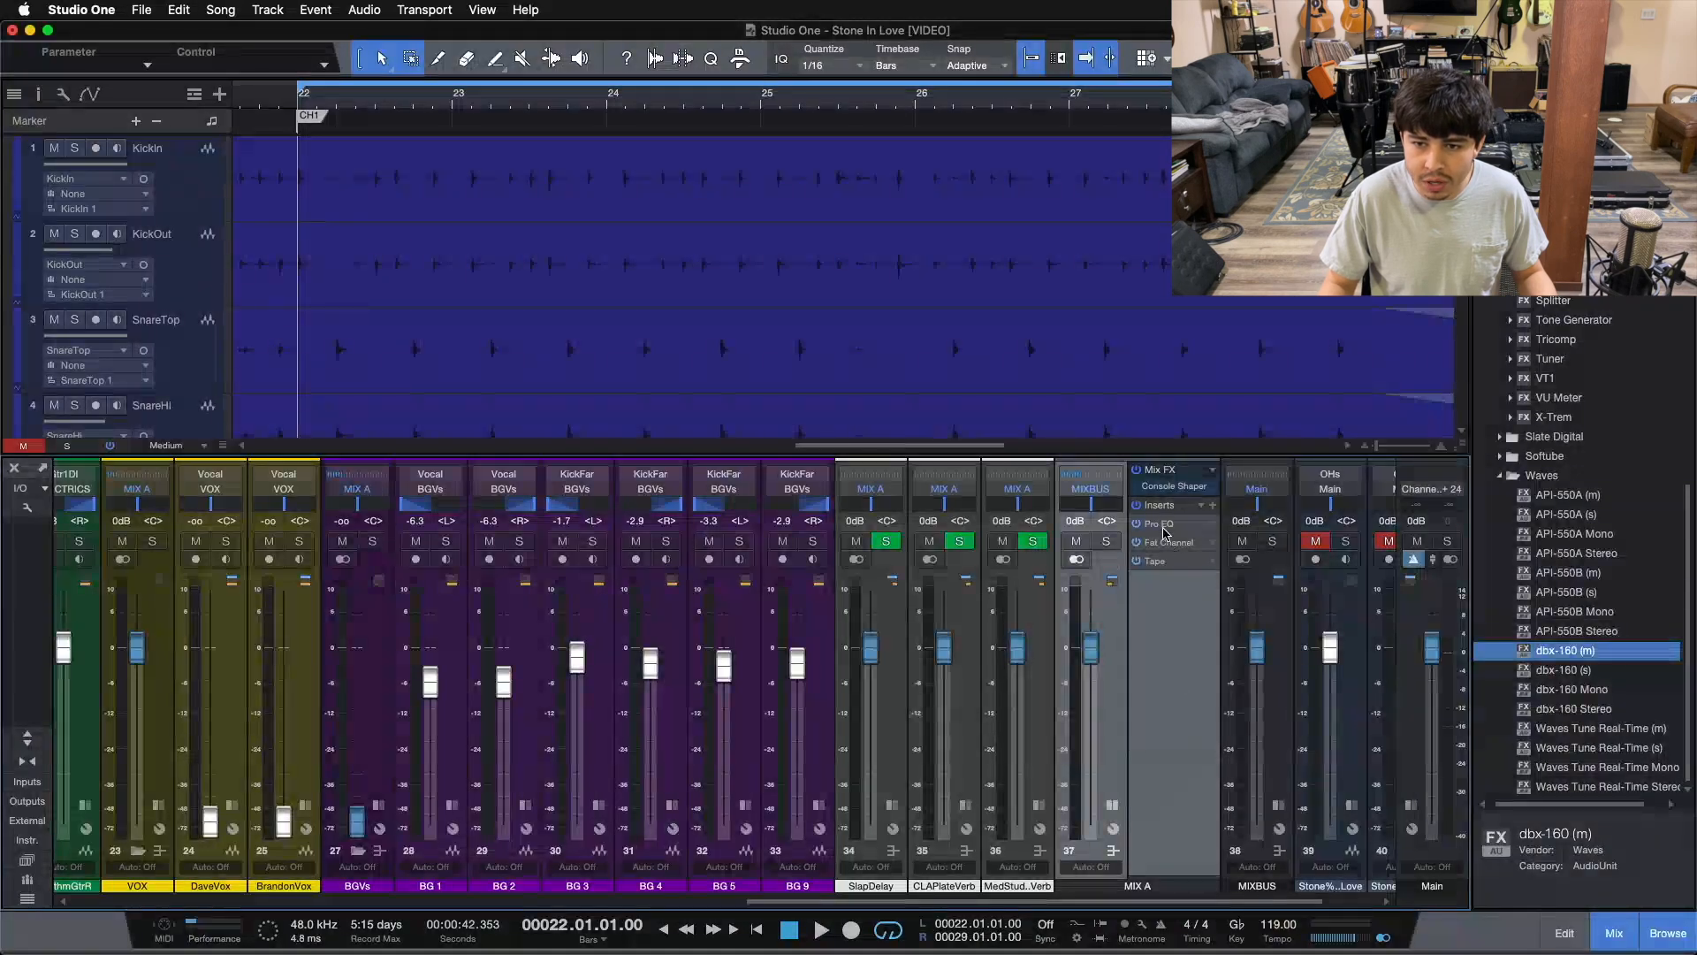
{"action": "right_click", "coordinate": [1166, 526]}
{"action": "left_click", "coordinate": [1180, 692]}
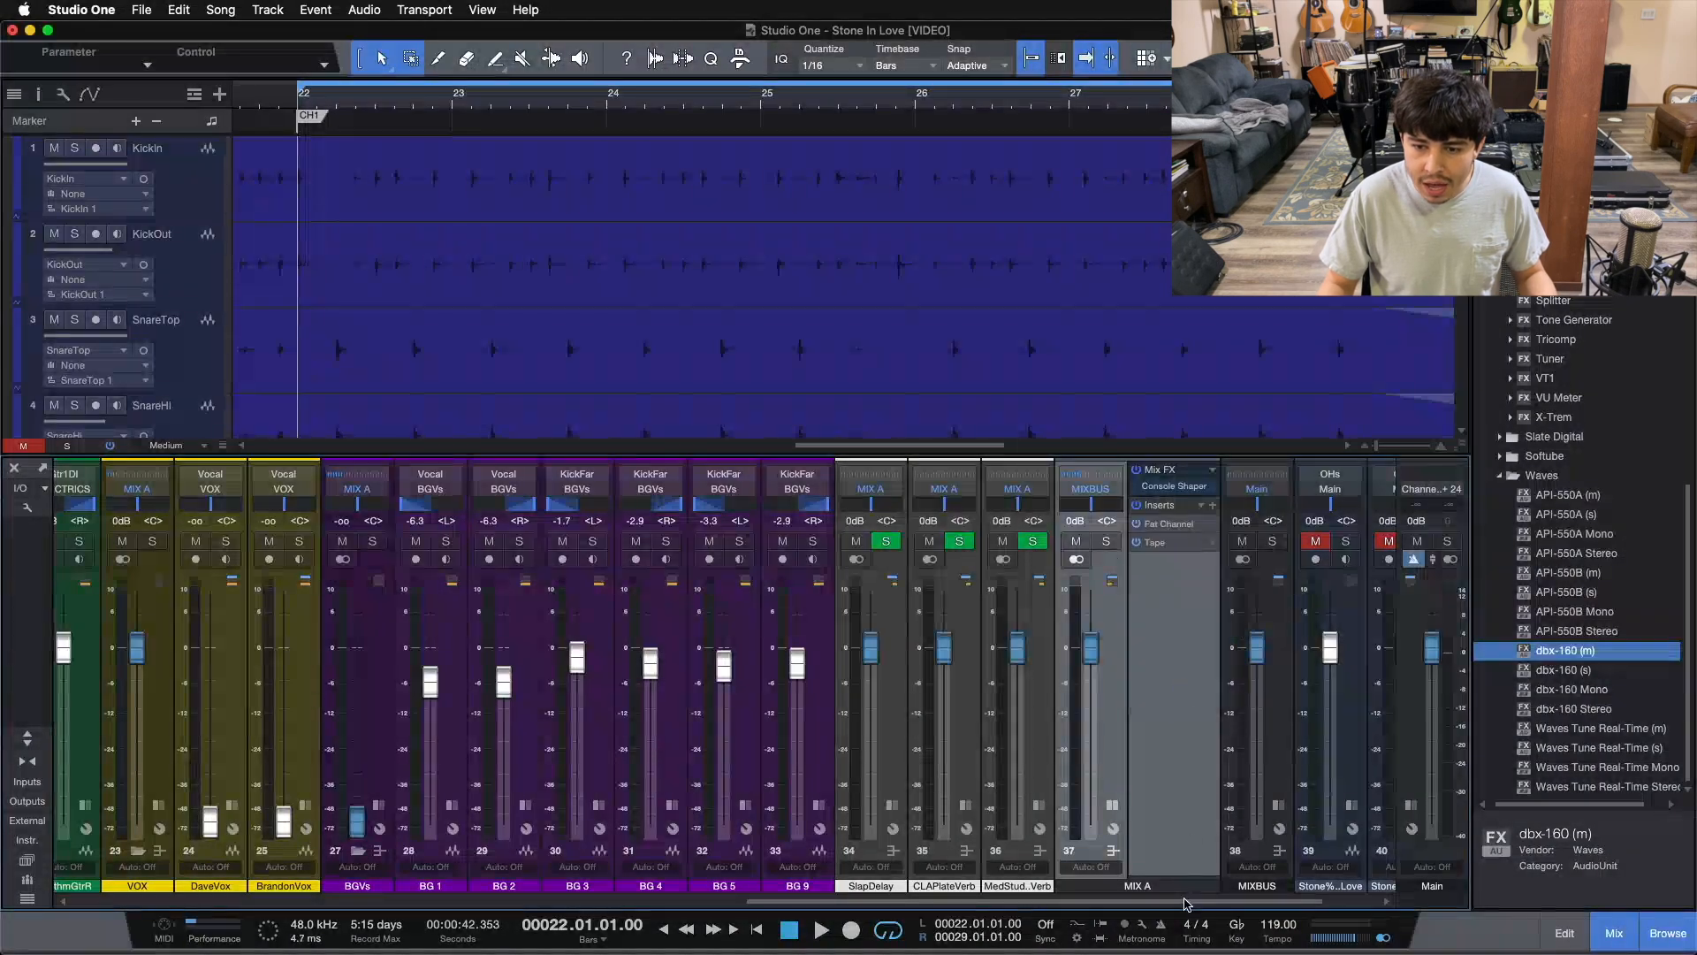
Go back to the drum channels and play the full mix from bar 22 for a short listen
{"action": "left_click_drag", "start_coordinate": [1187, 901], "coordinate": [27, 867]}
{"action": "left_click", "coordinate": [190, 705]}
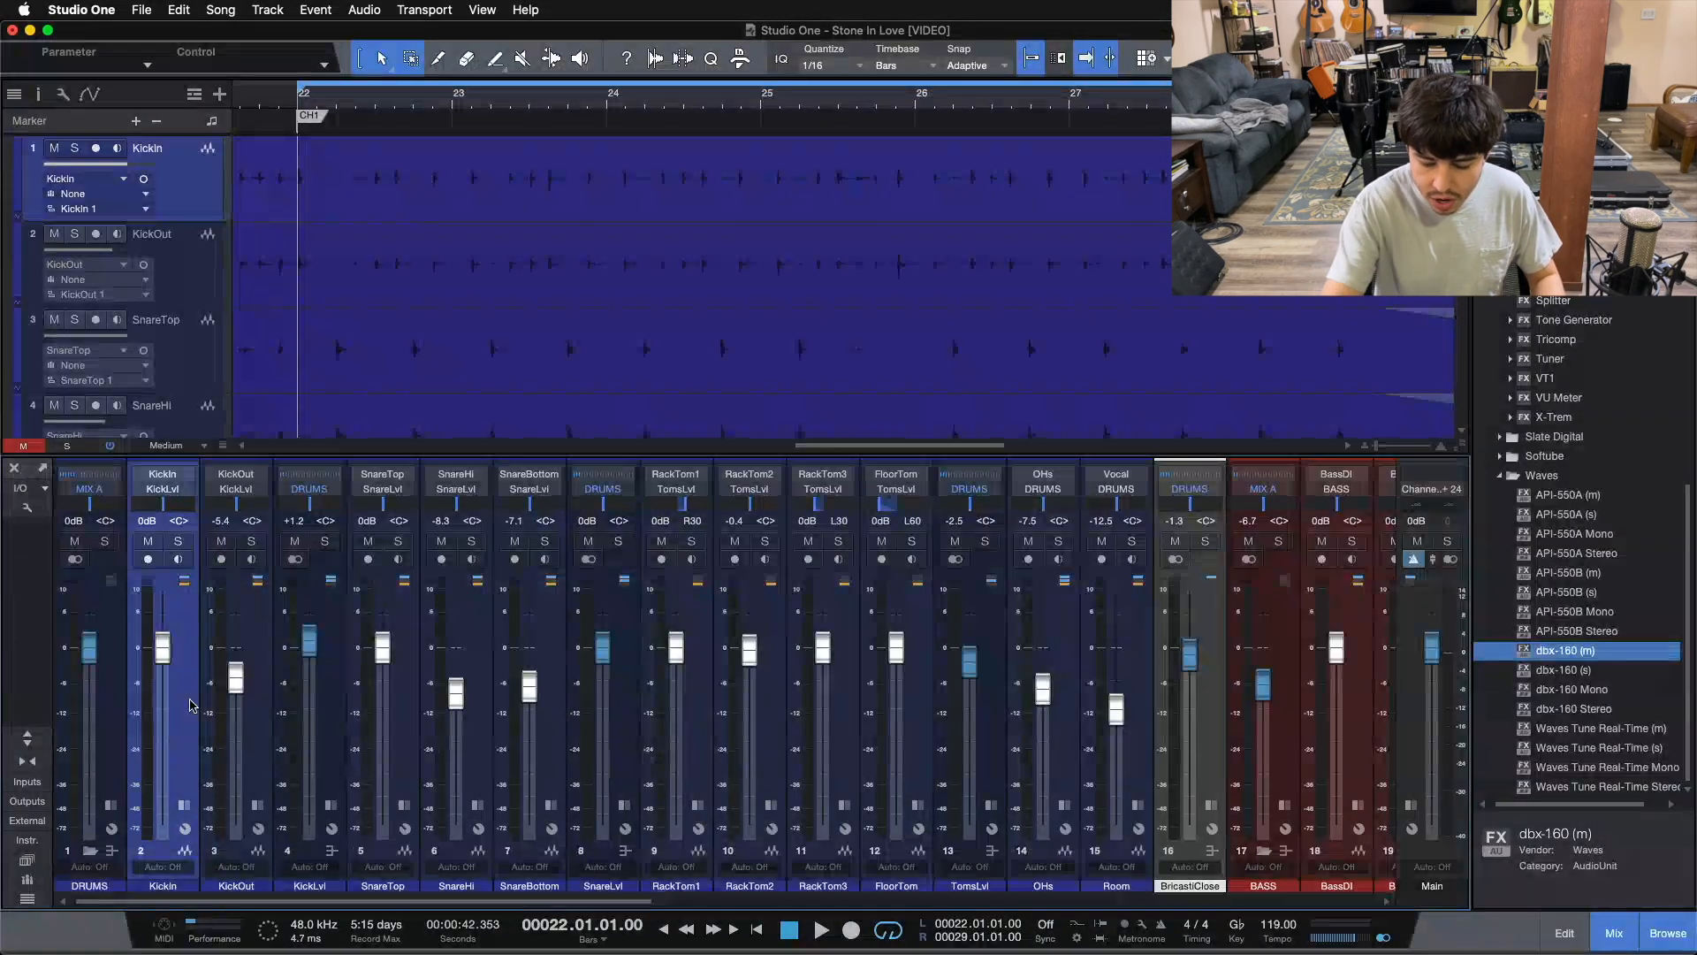
{"action": "key", "text": "space"}
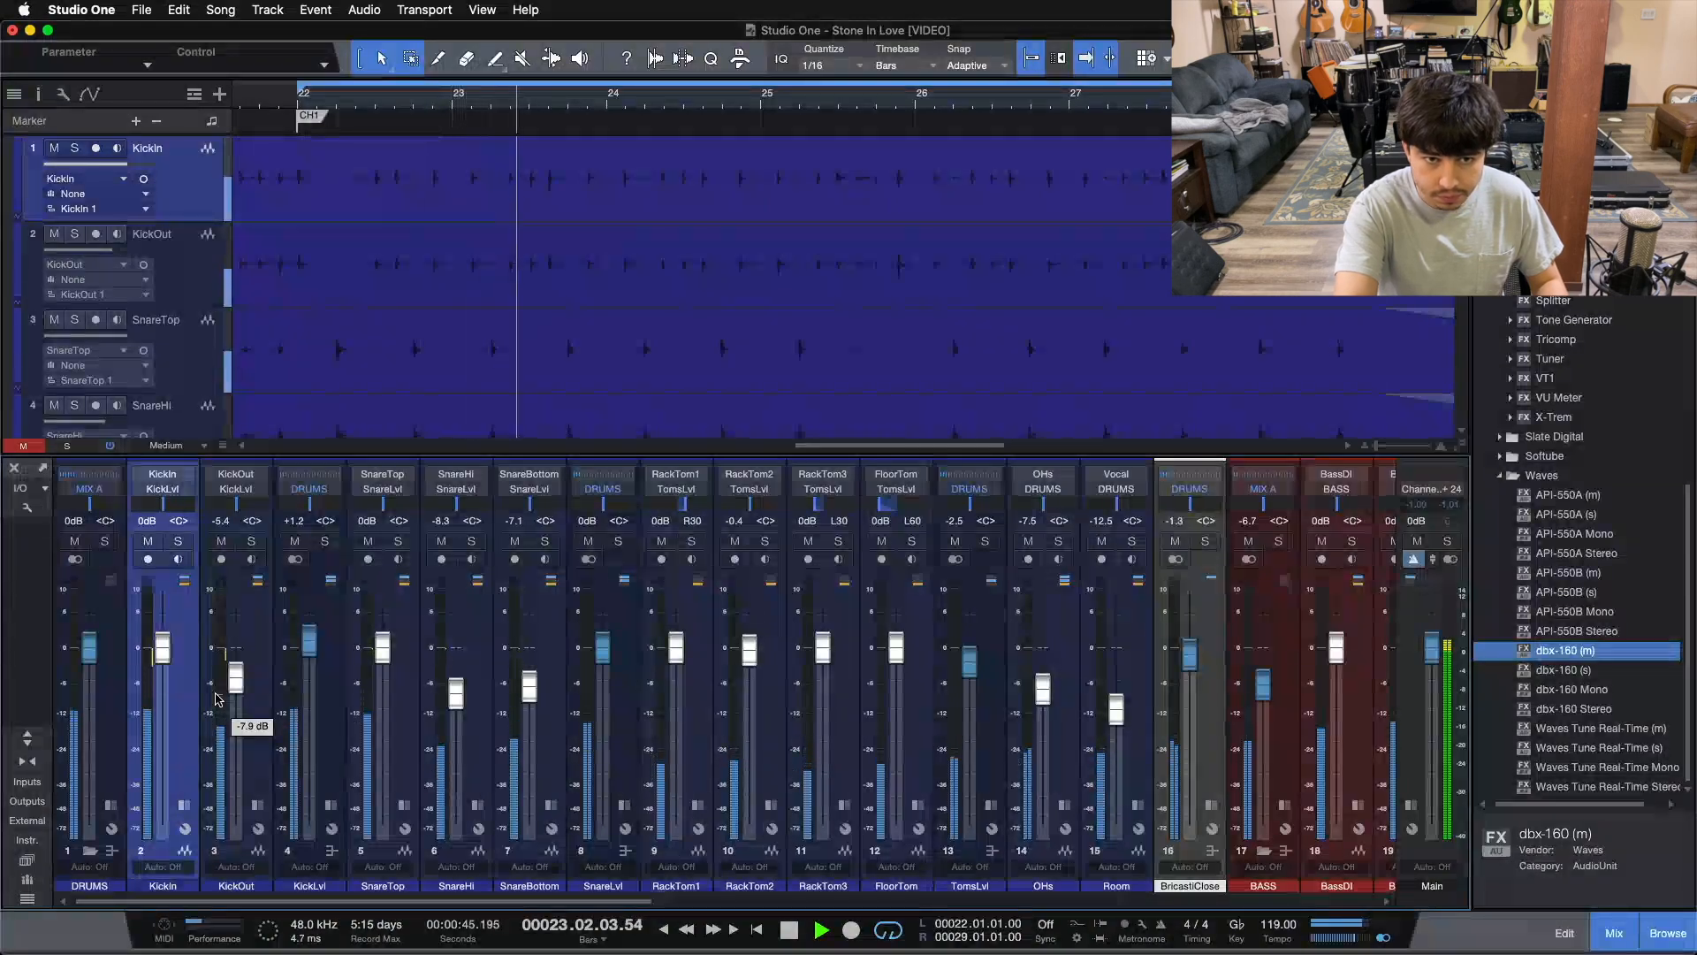
{"action": "key", "text": "space"}
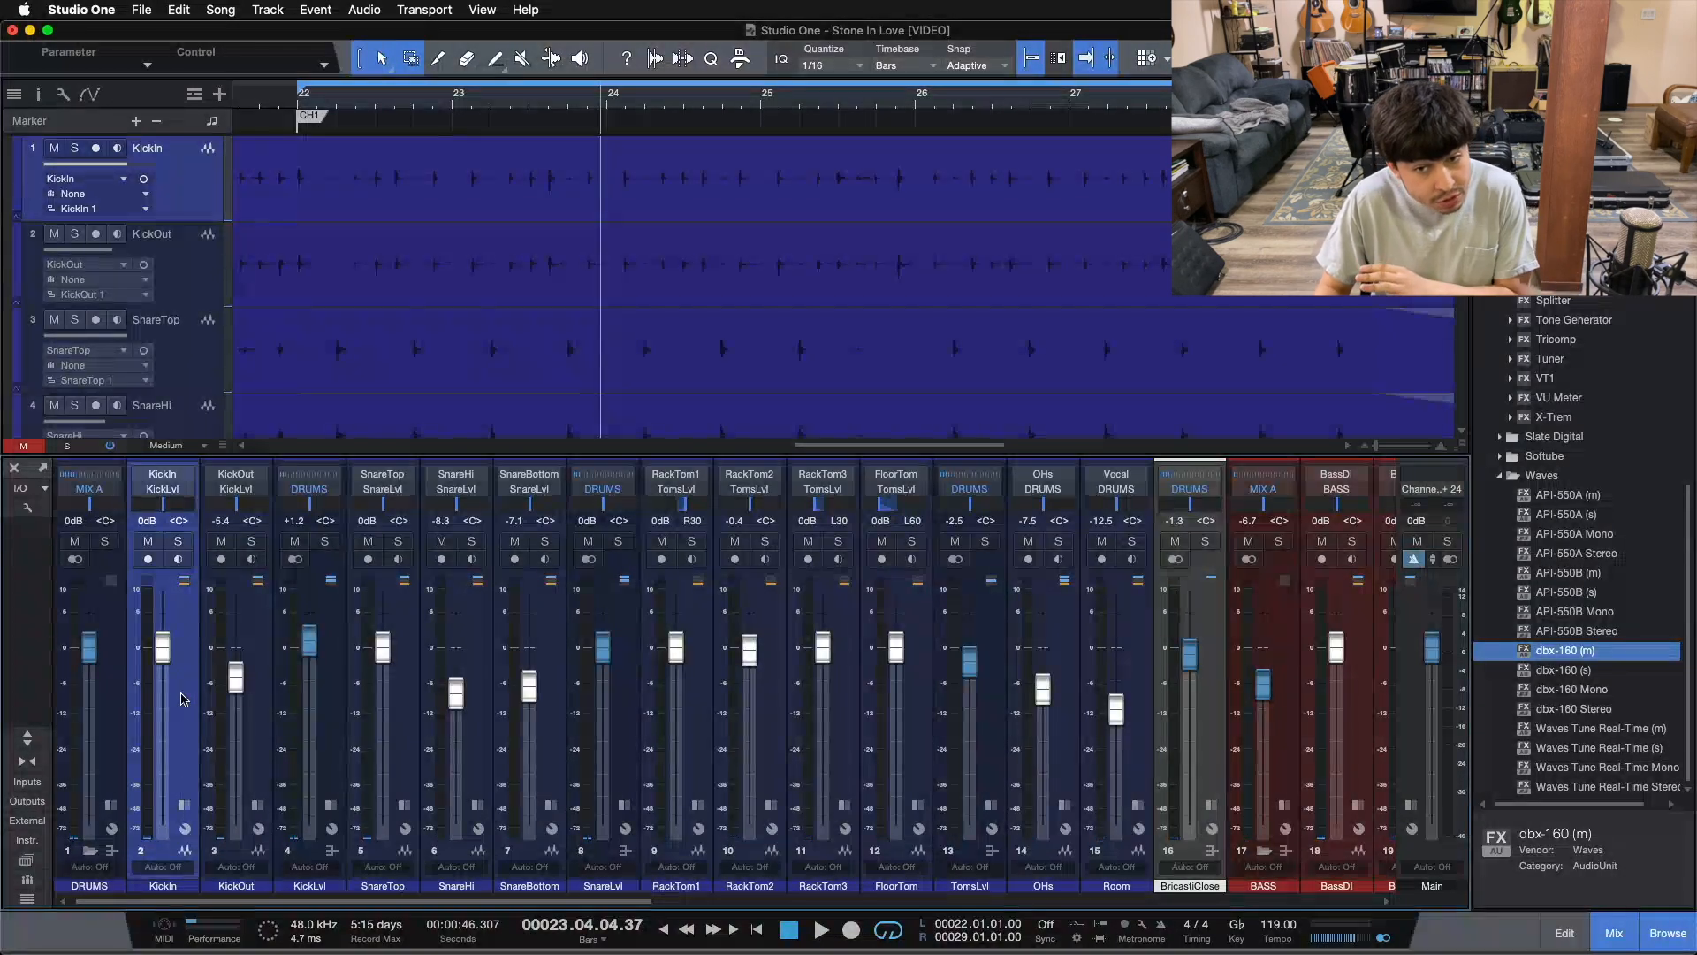
Open the KickIn channel's Fat Channel insert, solo the channel and return the playhead to bar 22
{"action": "left_click", "coordinate": [184, 807]}
{"action": "left_click", "coordinate": [244, 489]}
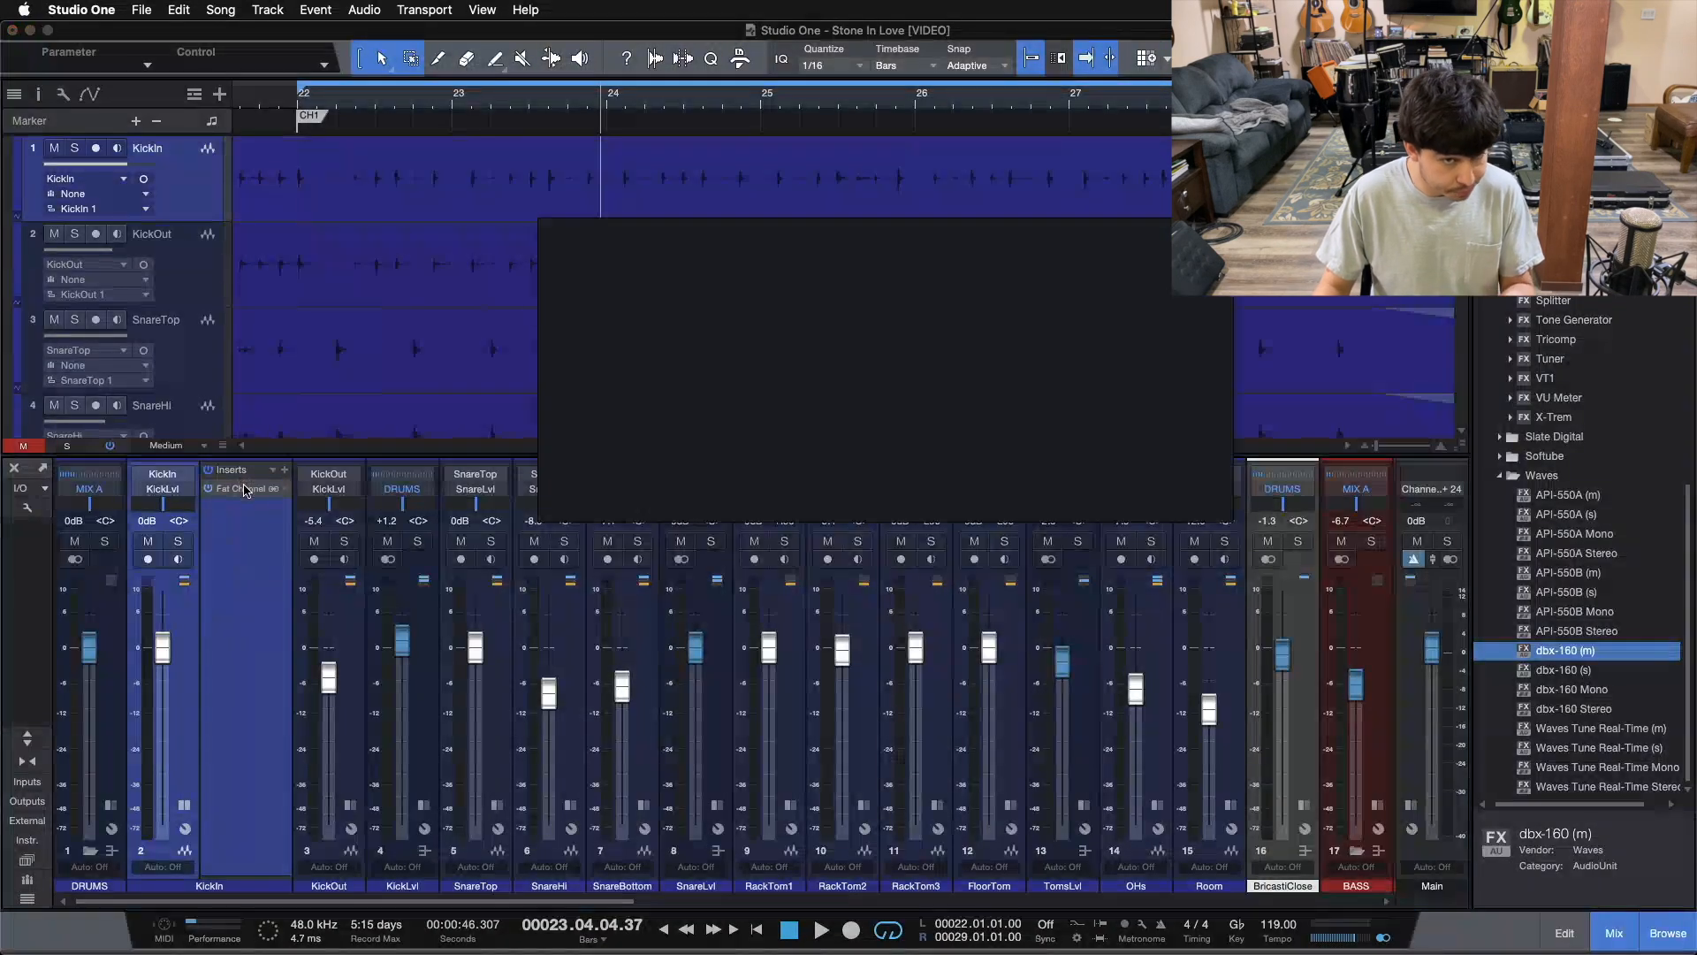
{"action": "left_click_drag", "start_coordinate": [951, 251], "coordinate": [807, 542]}
{"action": "left_click", "coordinate": [885, 510]}
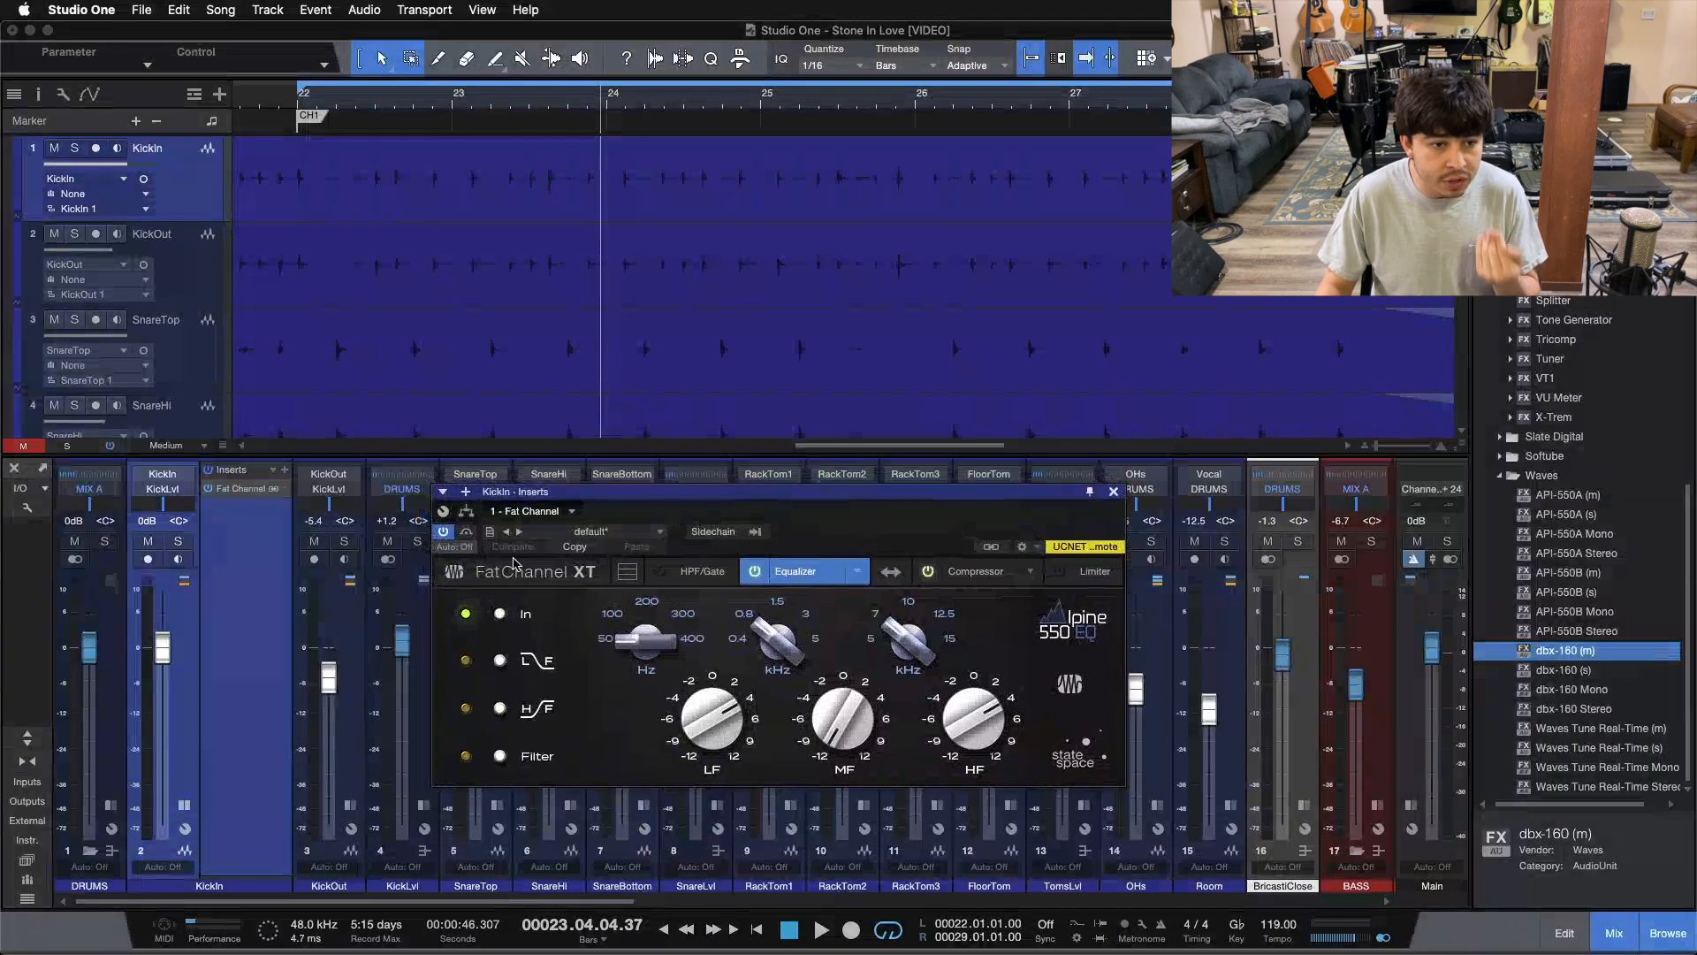
{"action": "left_click", "coordinate": [178, 541]}
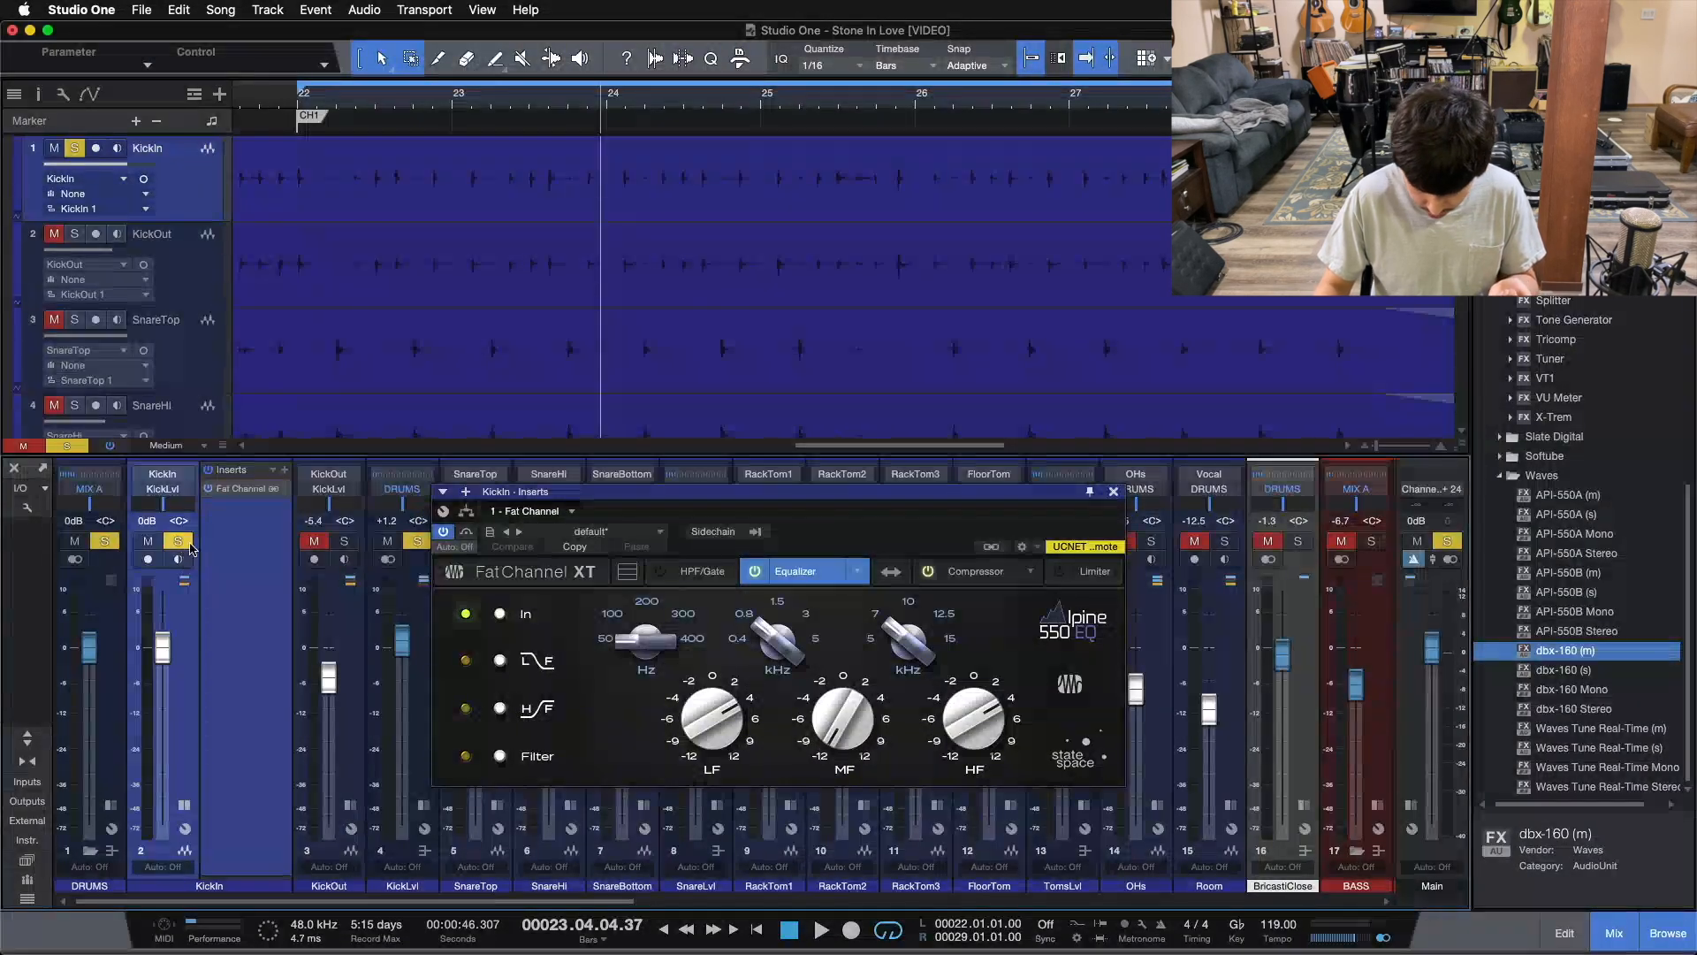
{"action": "key", "text": "Home"}
Review the Fat Channel's compressor and equalizer pages, and switch the compressor off
{"action": "left_click", "coordinate": [989, 572]}
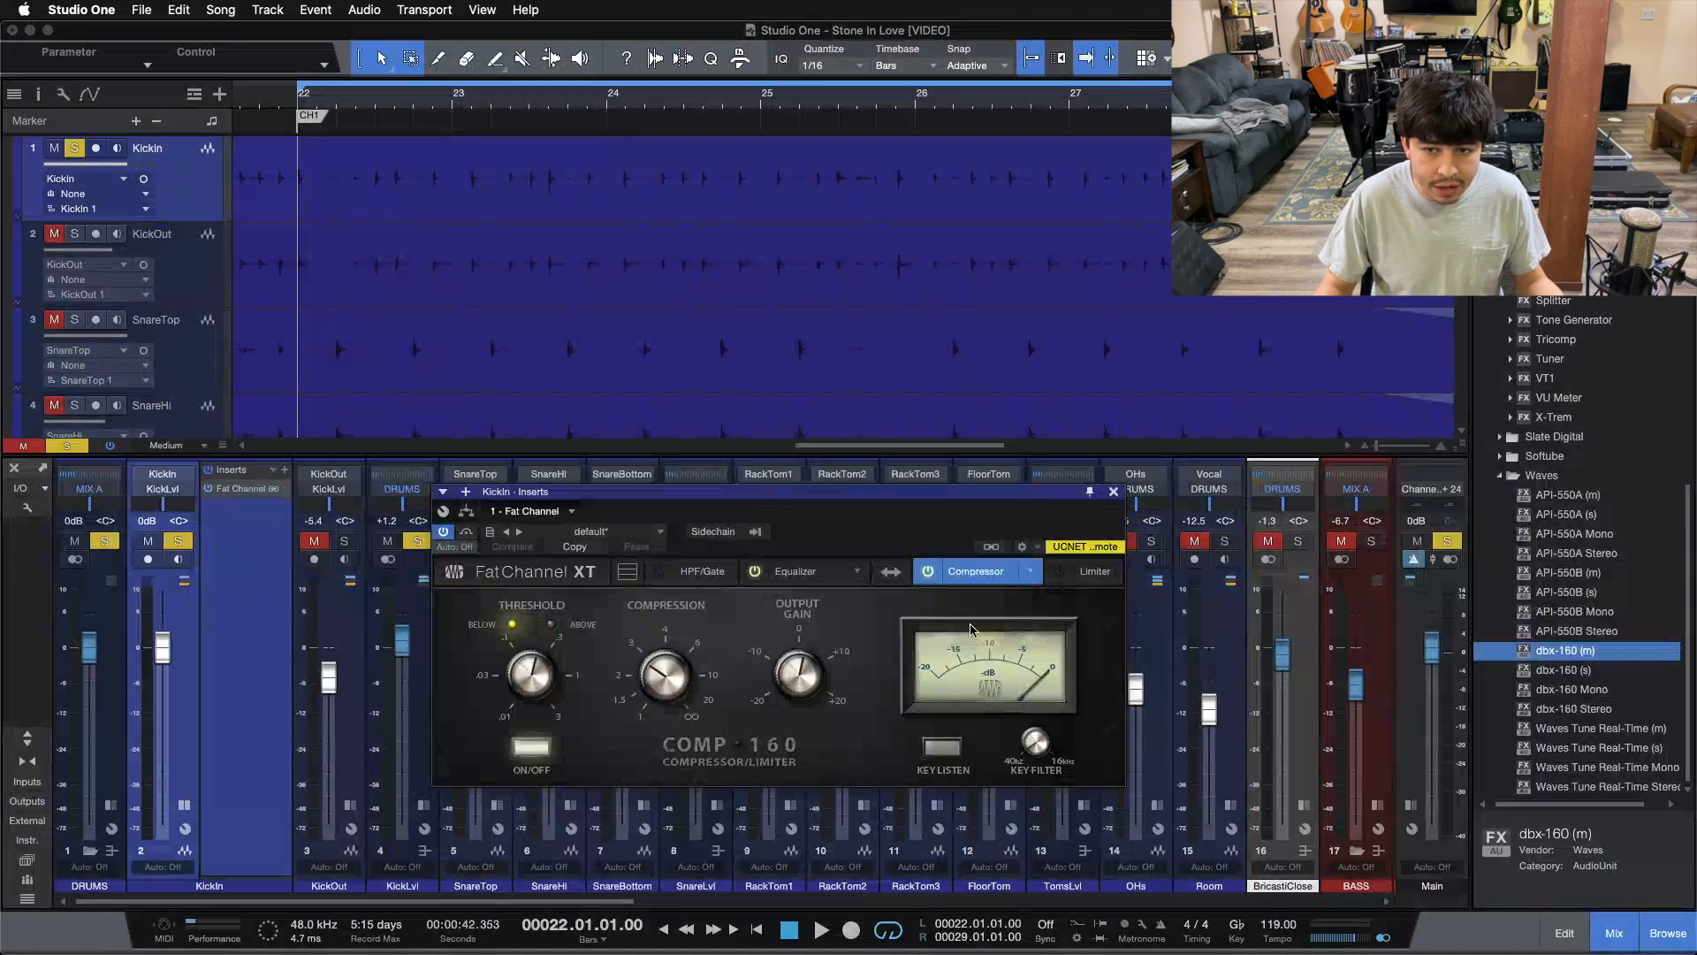
{"action": "left_click", "coordinate": [796, 571]}
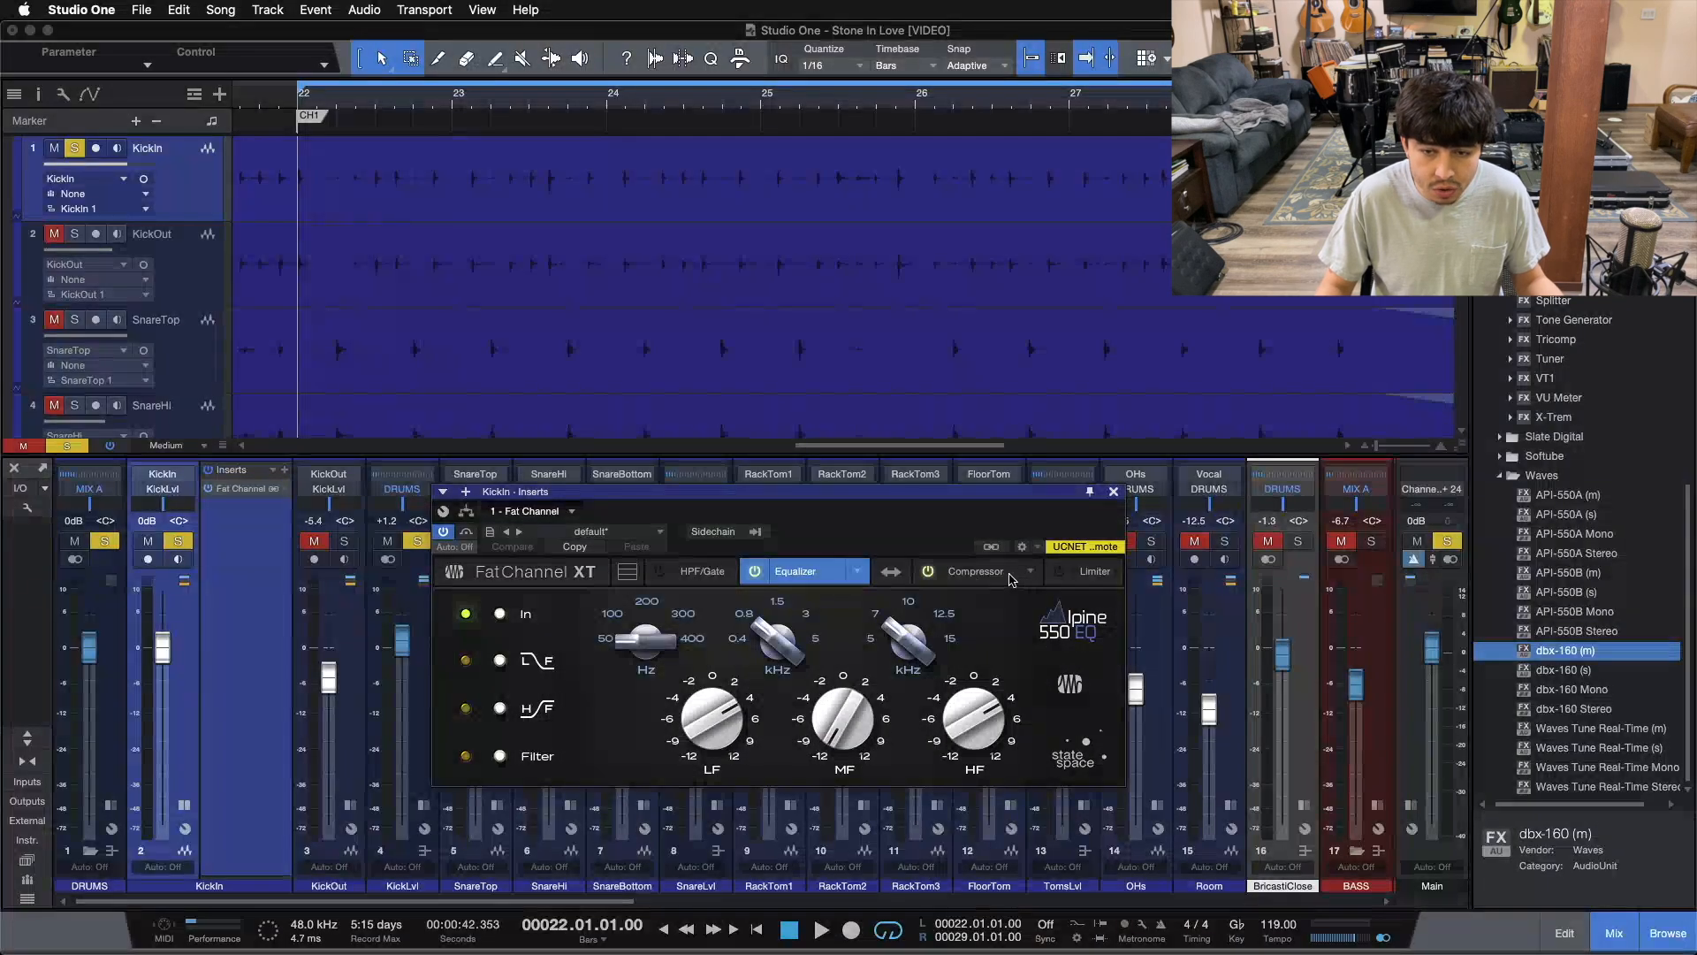
{"action": "left_click", "coordinate": [955, 577]}
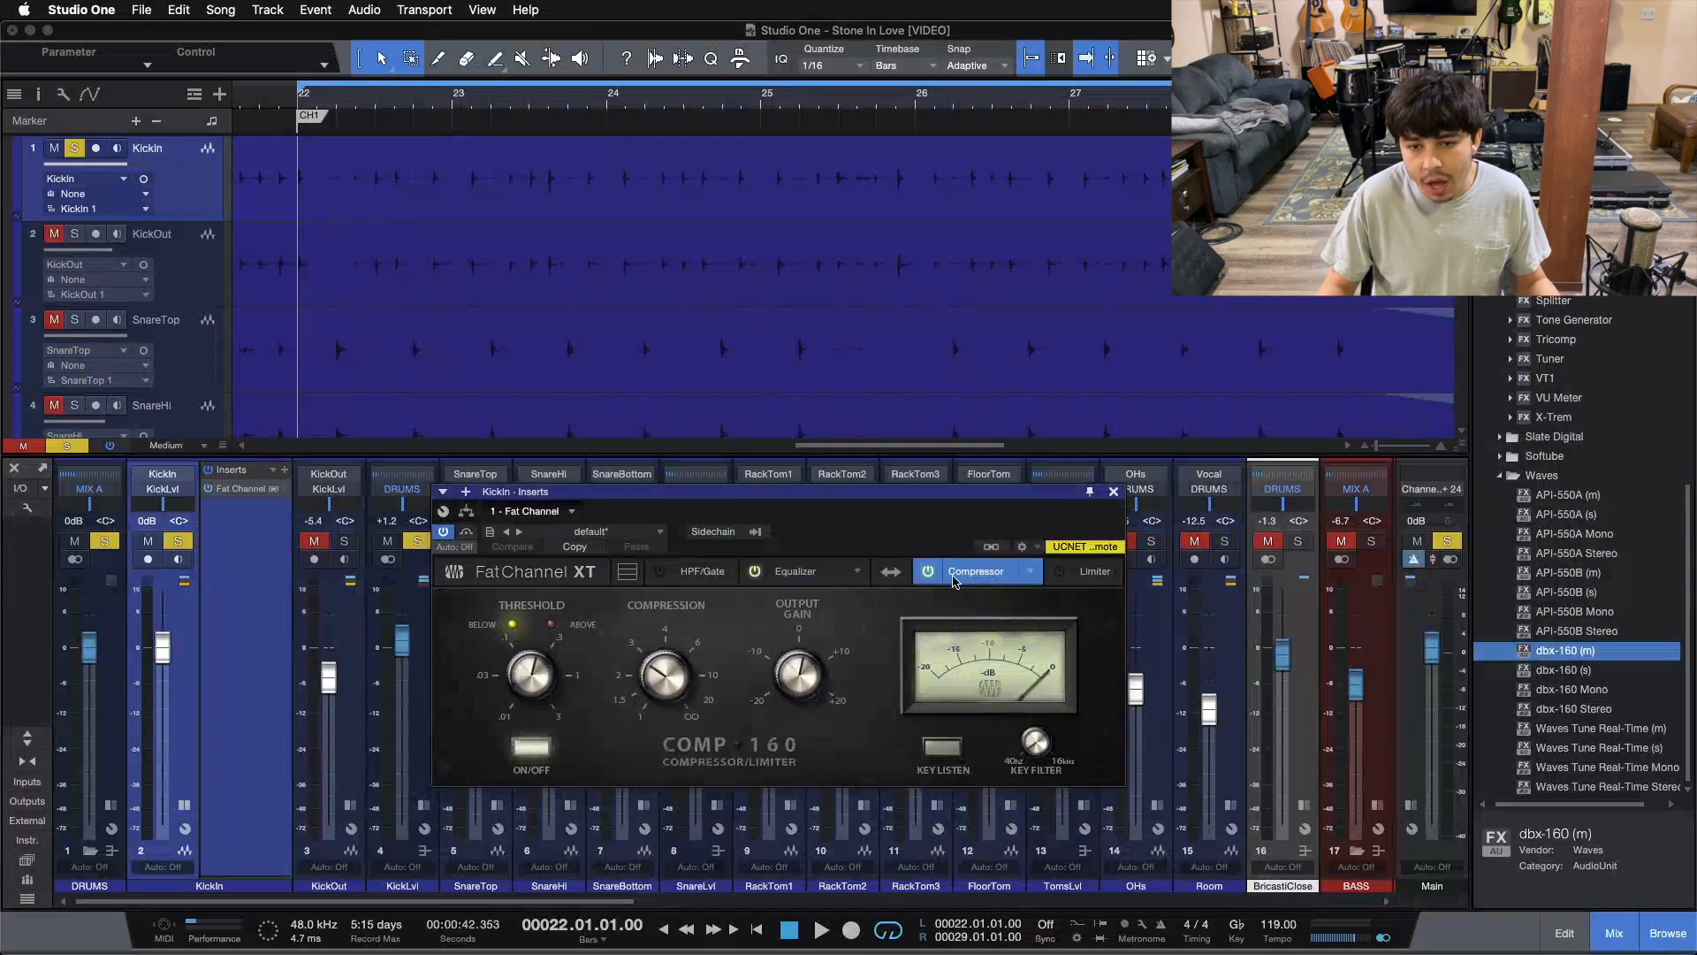
{"action": "left_click", "coordinate": [796, 572]}
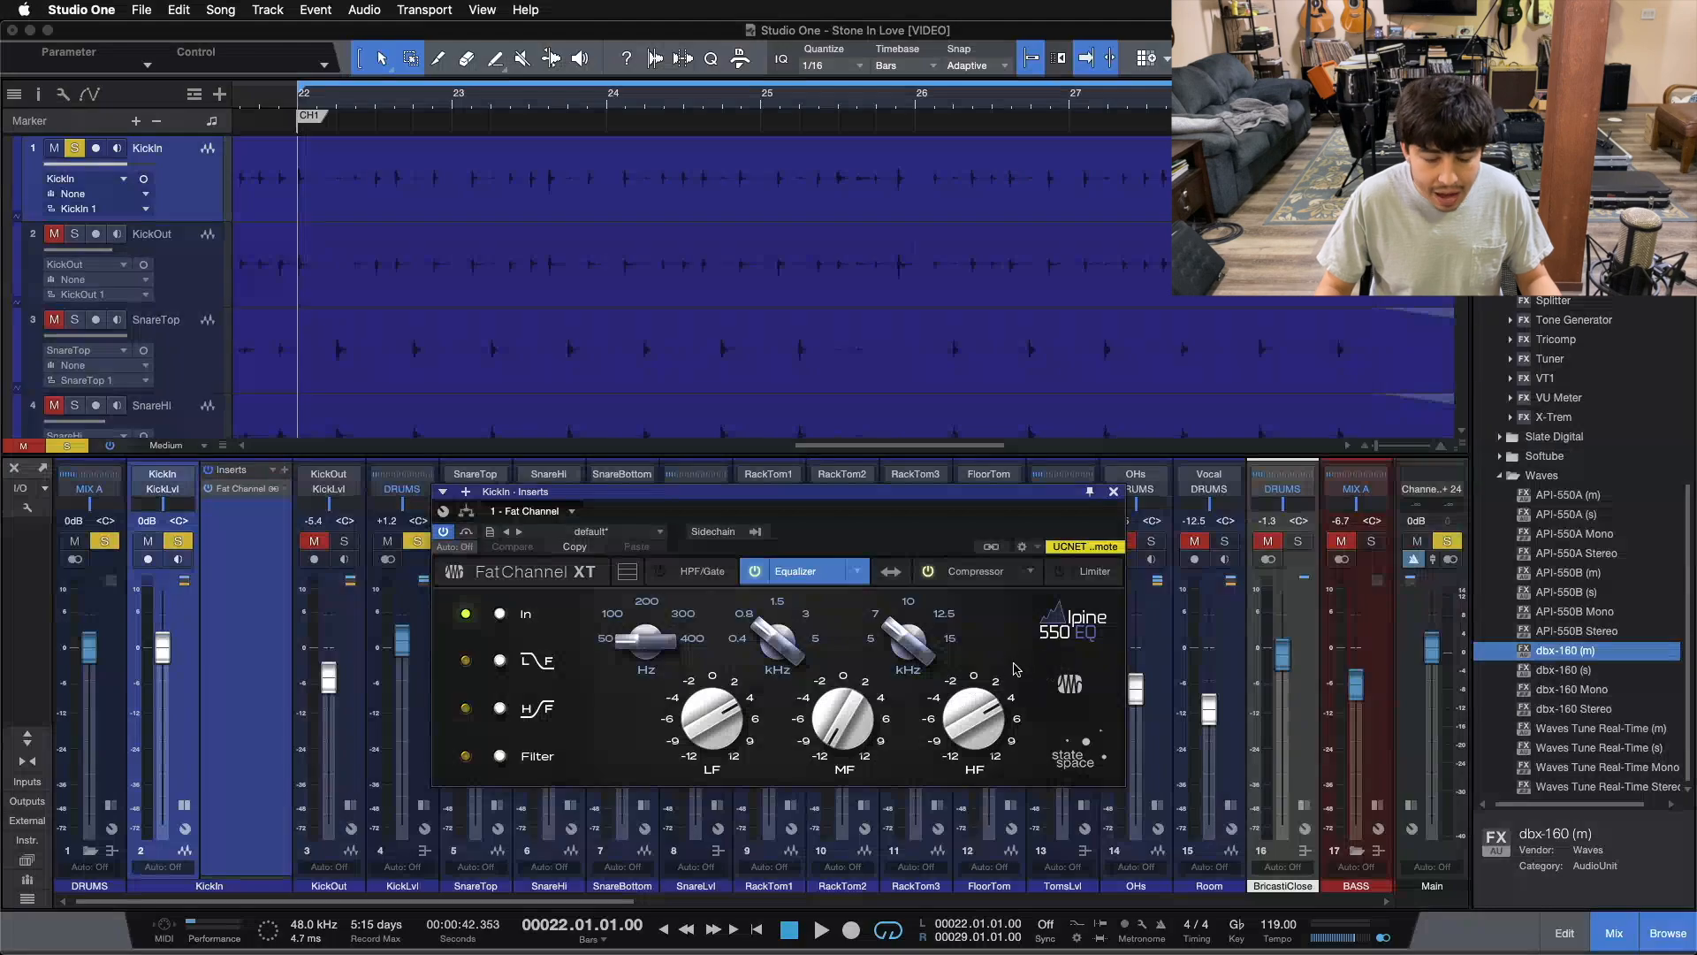
{"action": "left_click", "coordinate": [929, 571]}
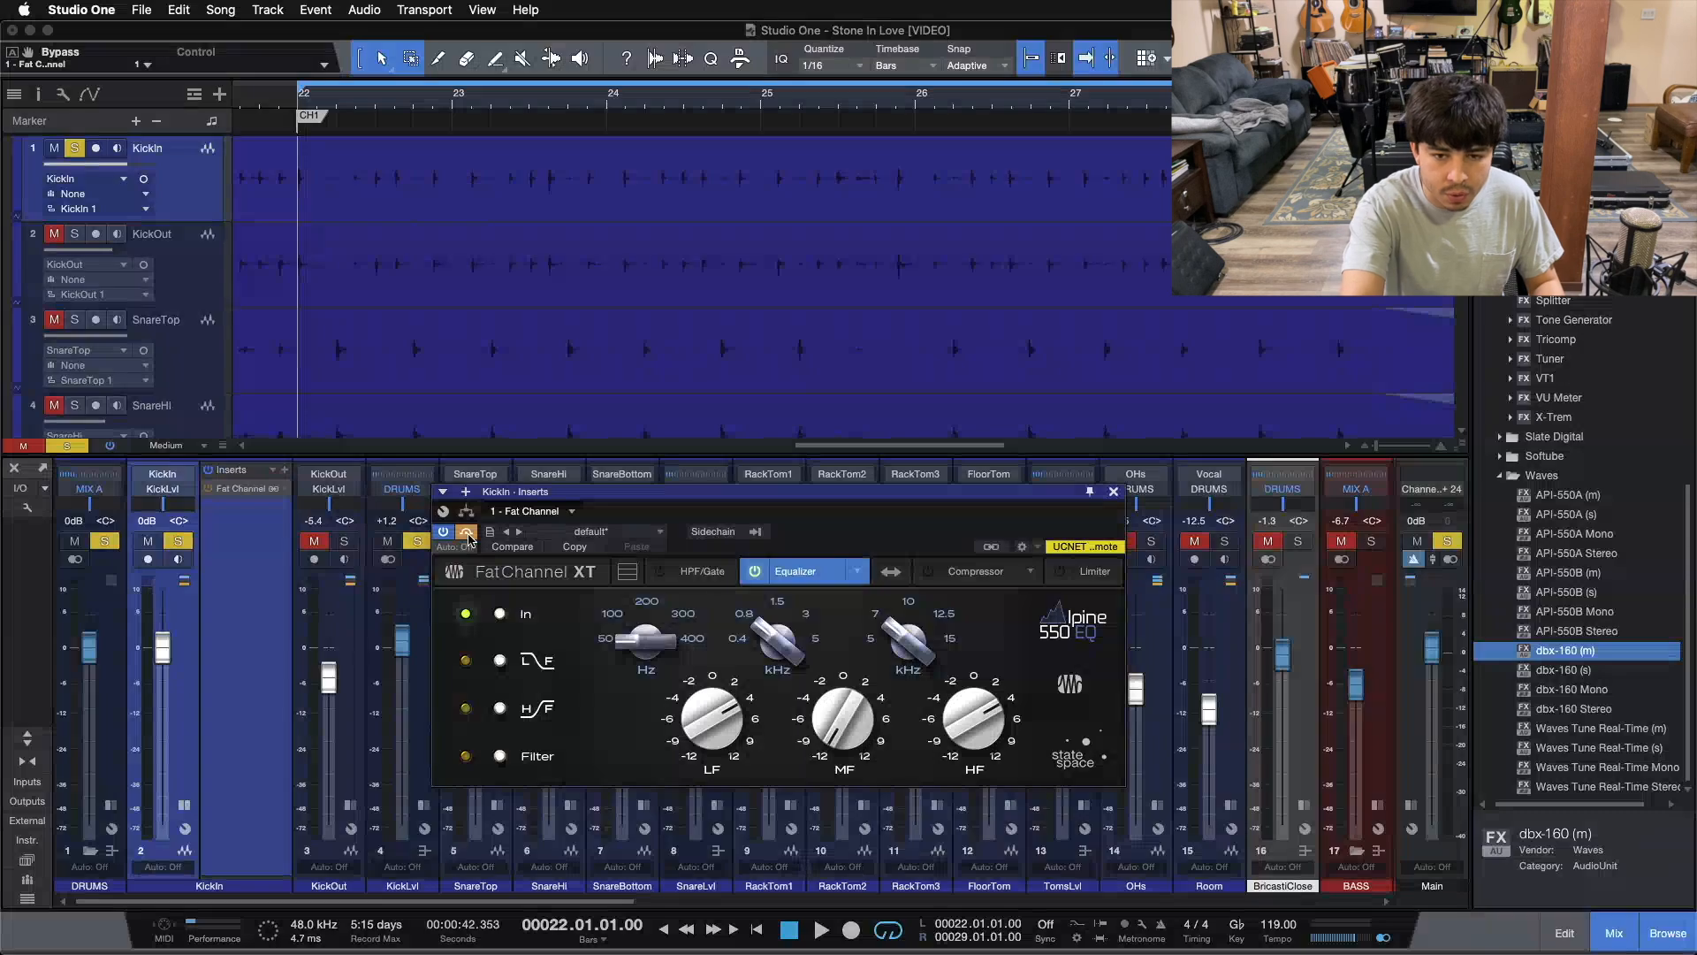
Play the soloed kick and compare its sound with the Fat Channel equalizer active and bypassed
{"action": "key", "text": "space"}
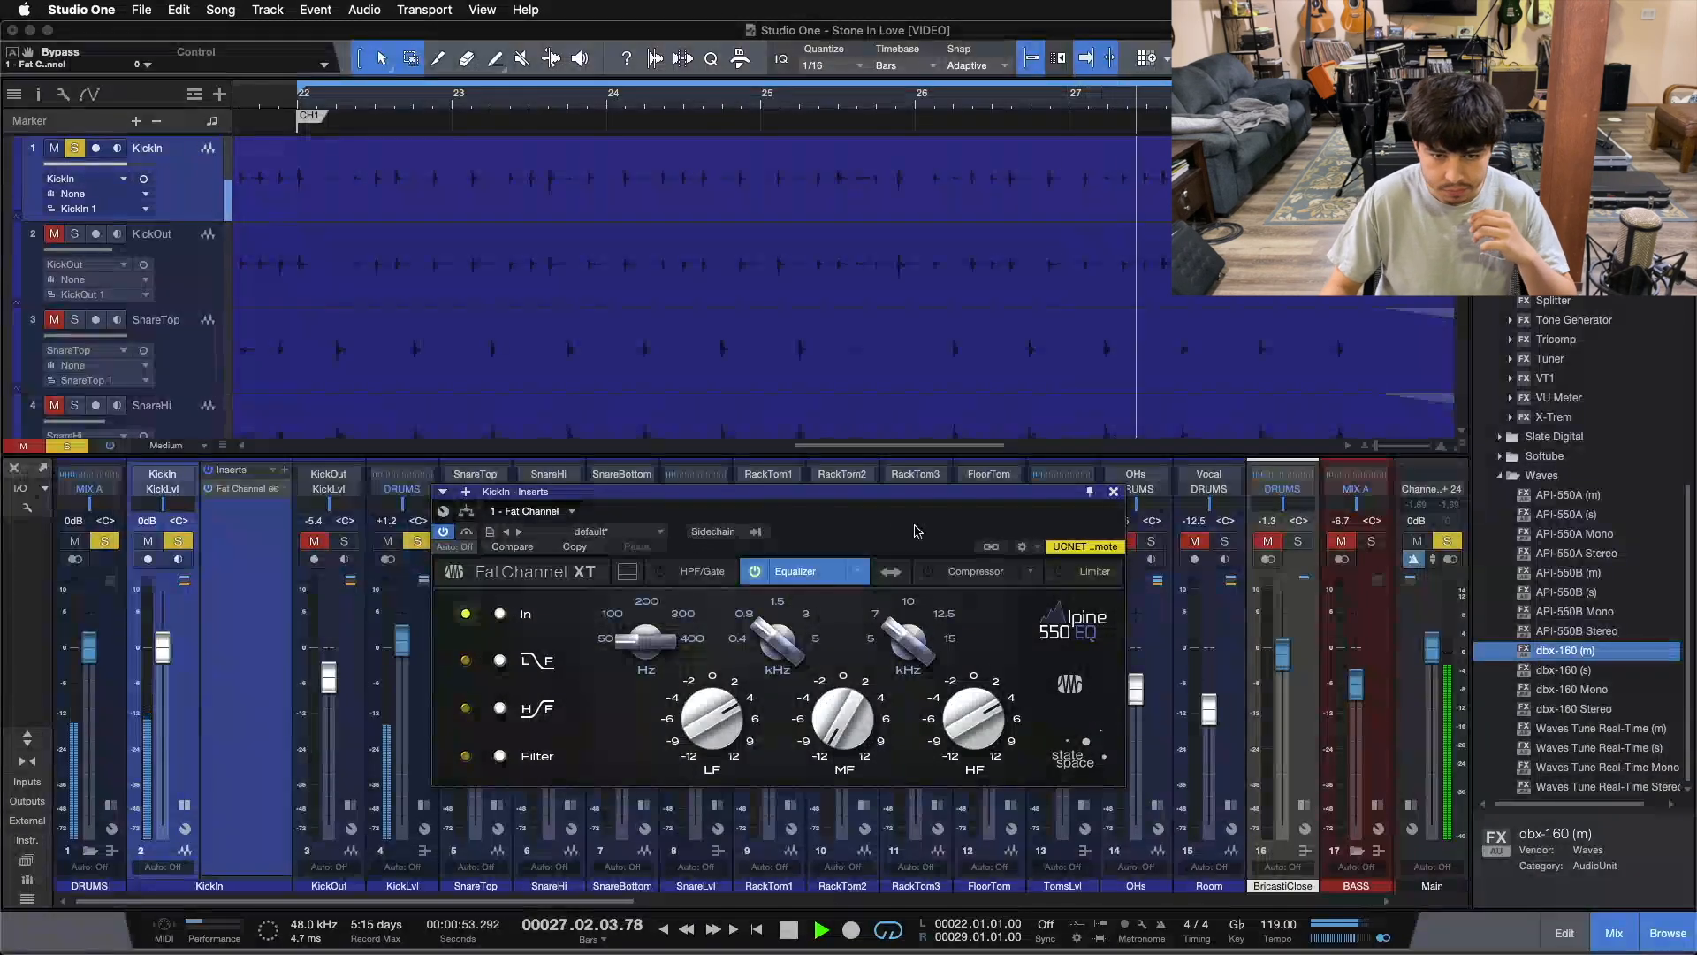
{"action": "left_click", "coordinate": [472, 531]}
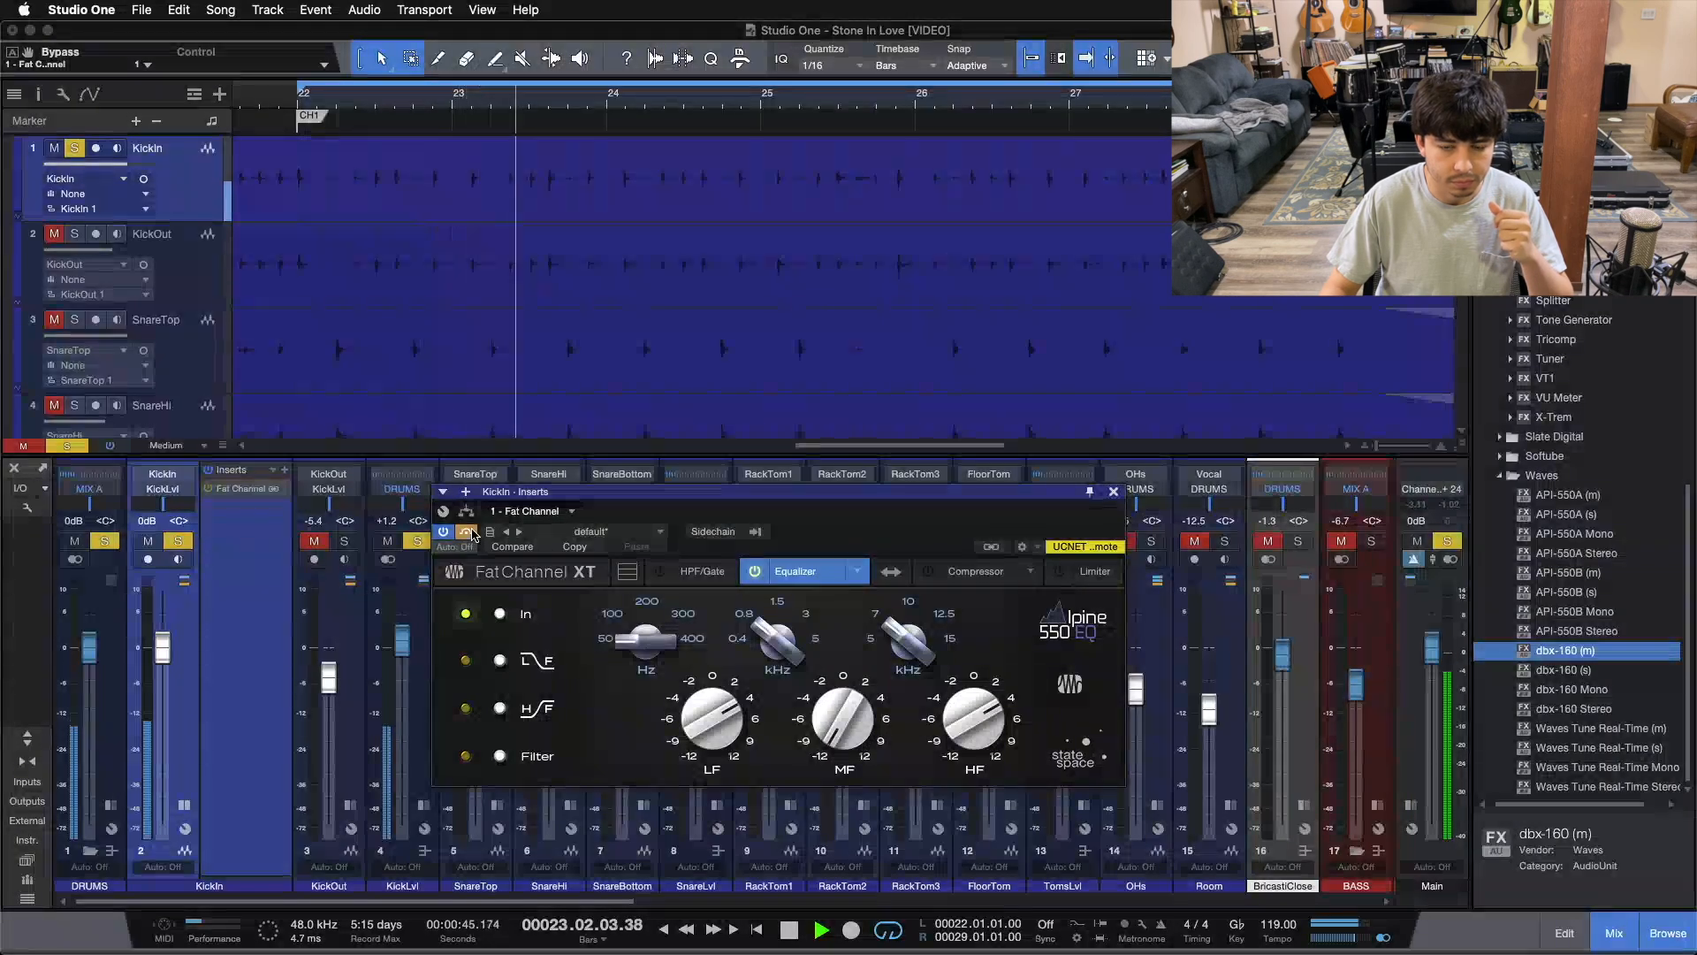
{"action": "left_click", "coordinate": [466, 531]}
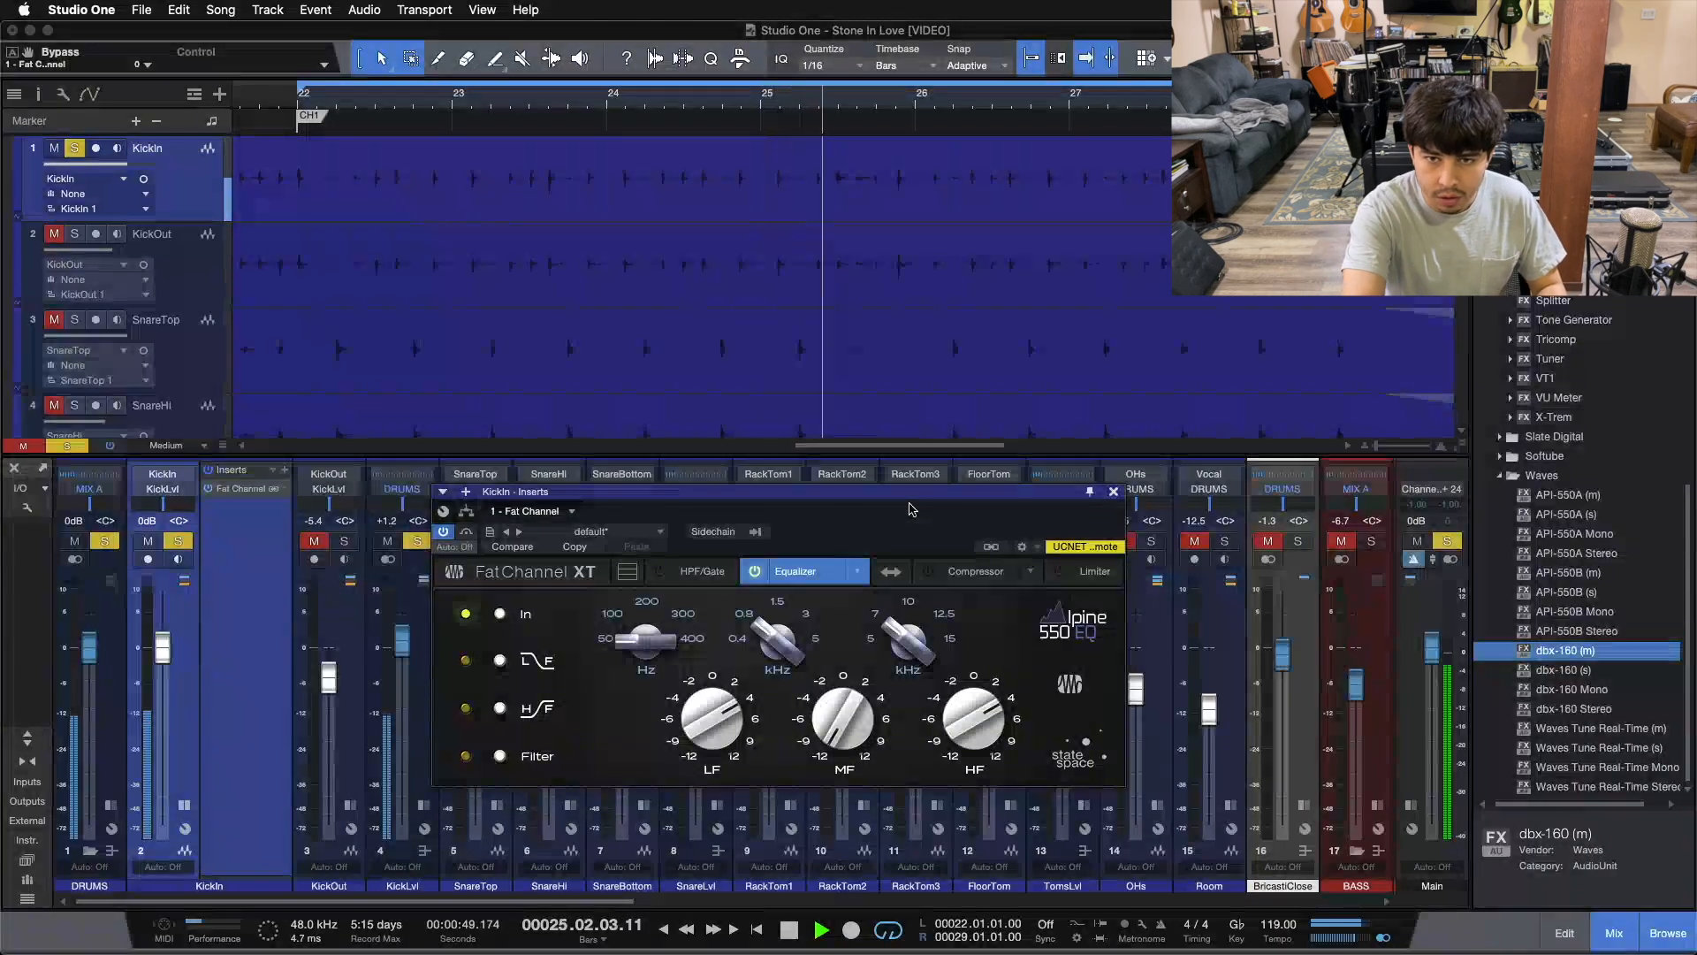
{"action": "key", "text": "space"}
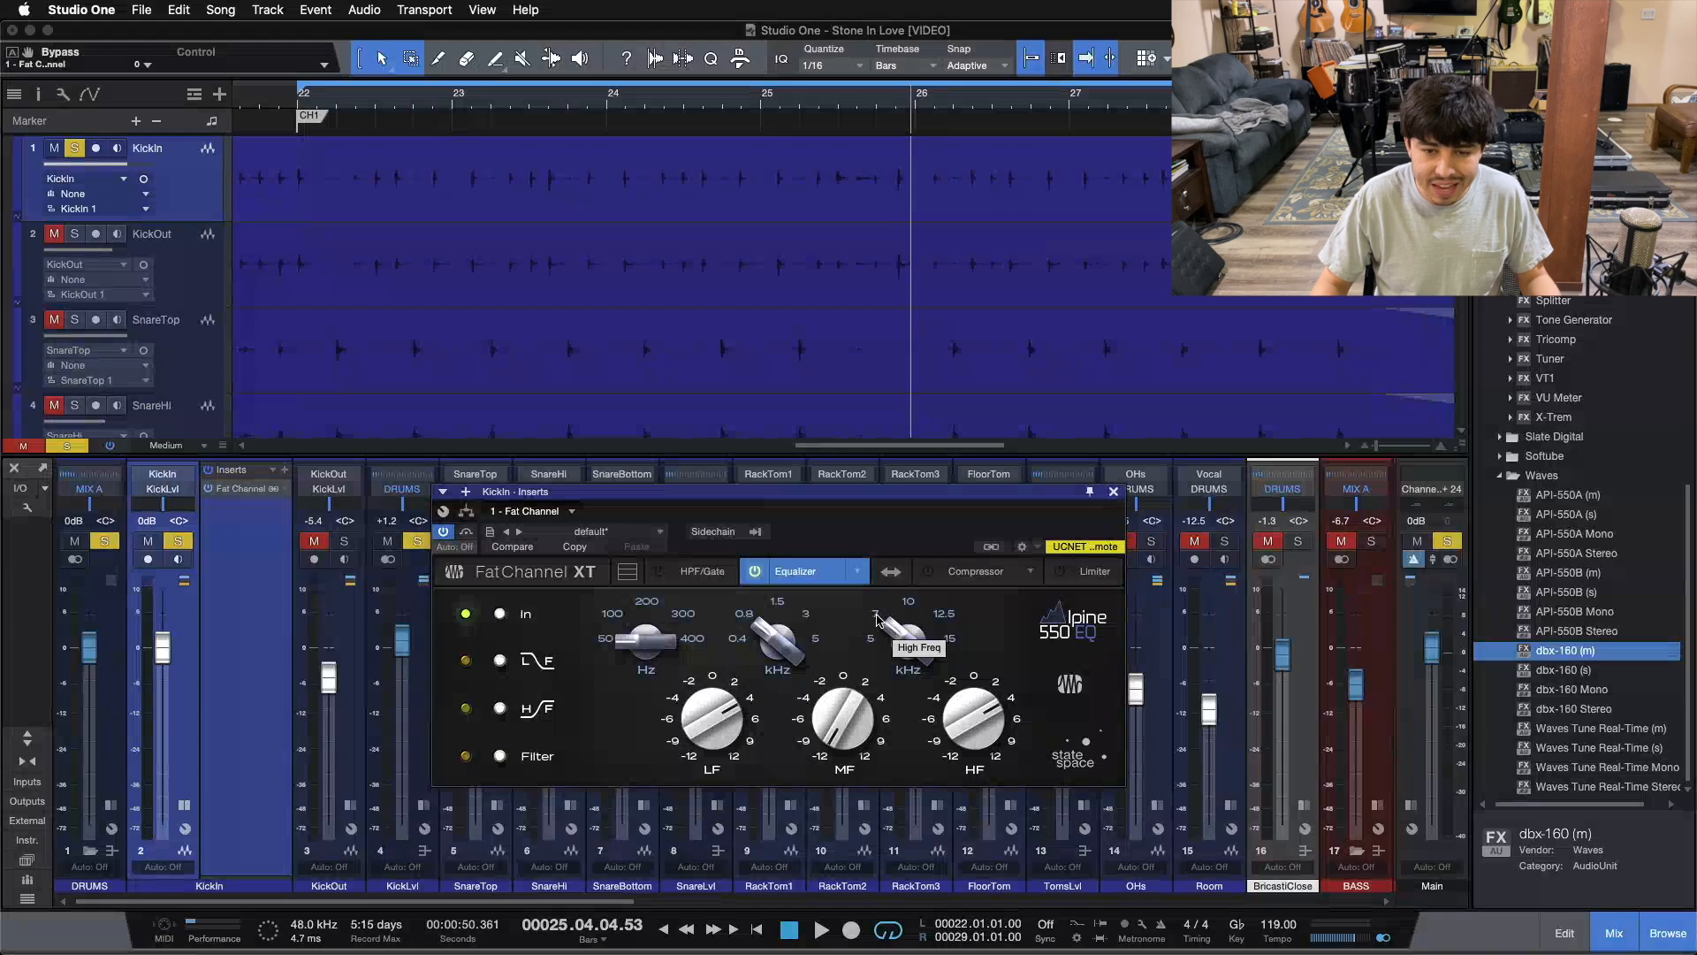
Repeat the kick comparison from bar 22, starting with the Fat Channel bypassed and toggling the bypass several times during playback
{"action": "left_click", "coordinate": [466, 533]}
{"action": "key", "text": "space"}
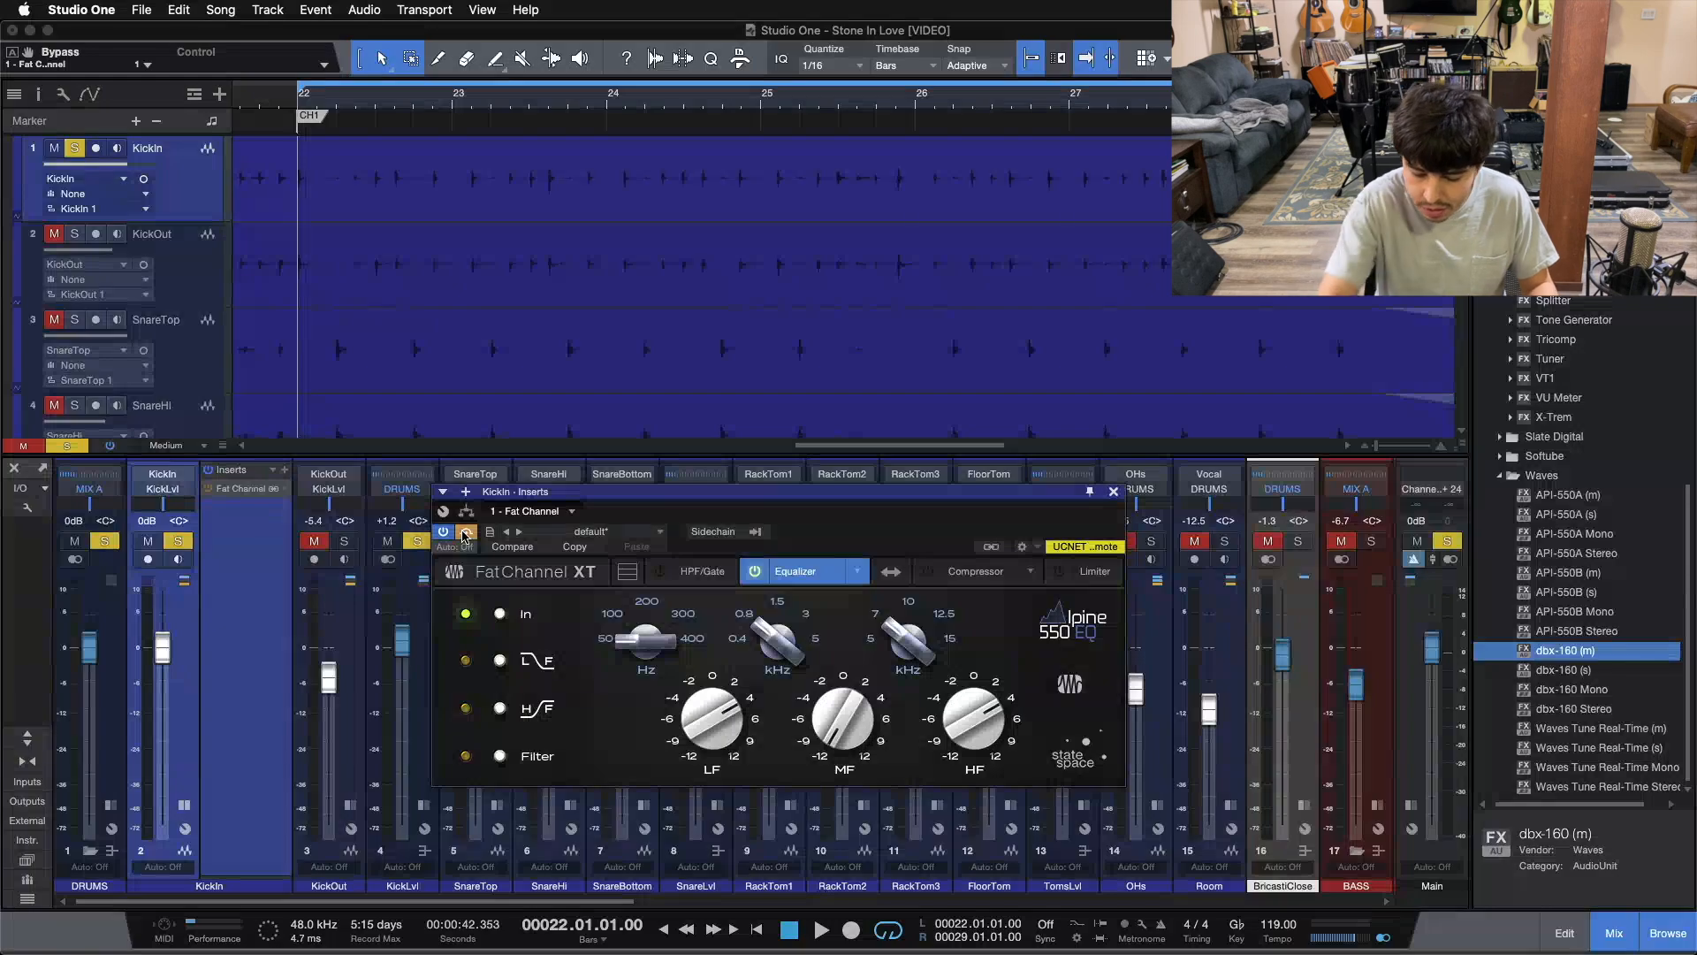
{"action": "key", "text": "space"}
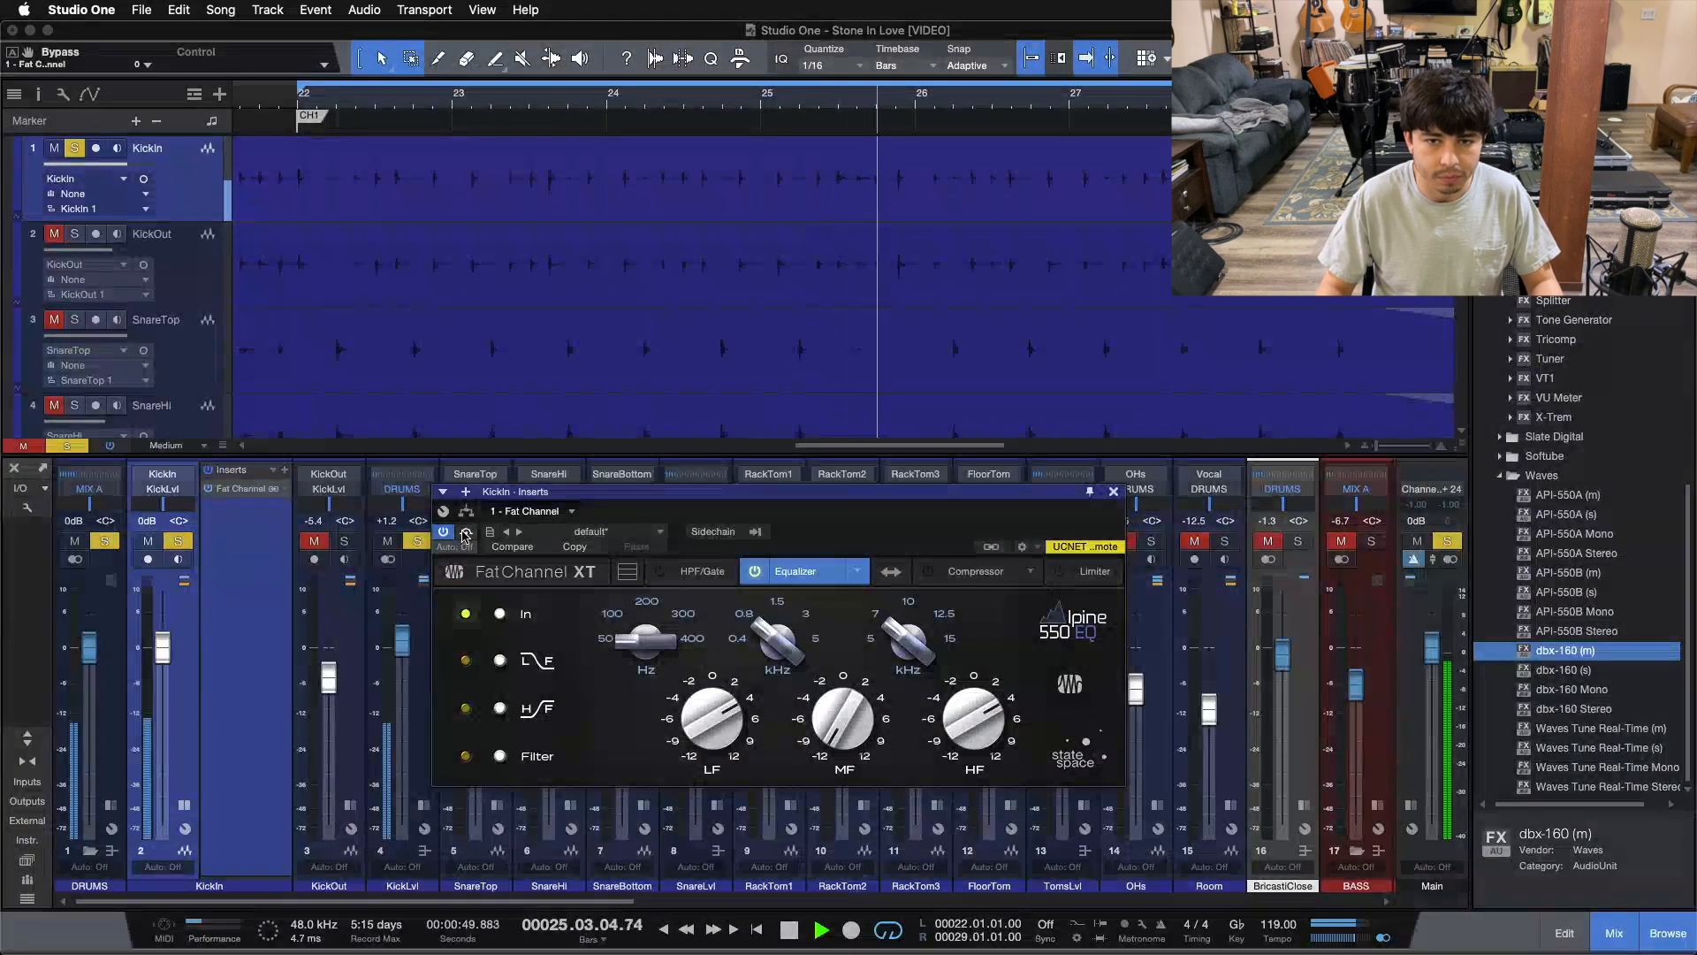
{"action": "left_click", "coordinate": [466, 534]}
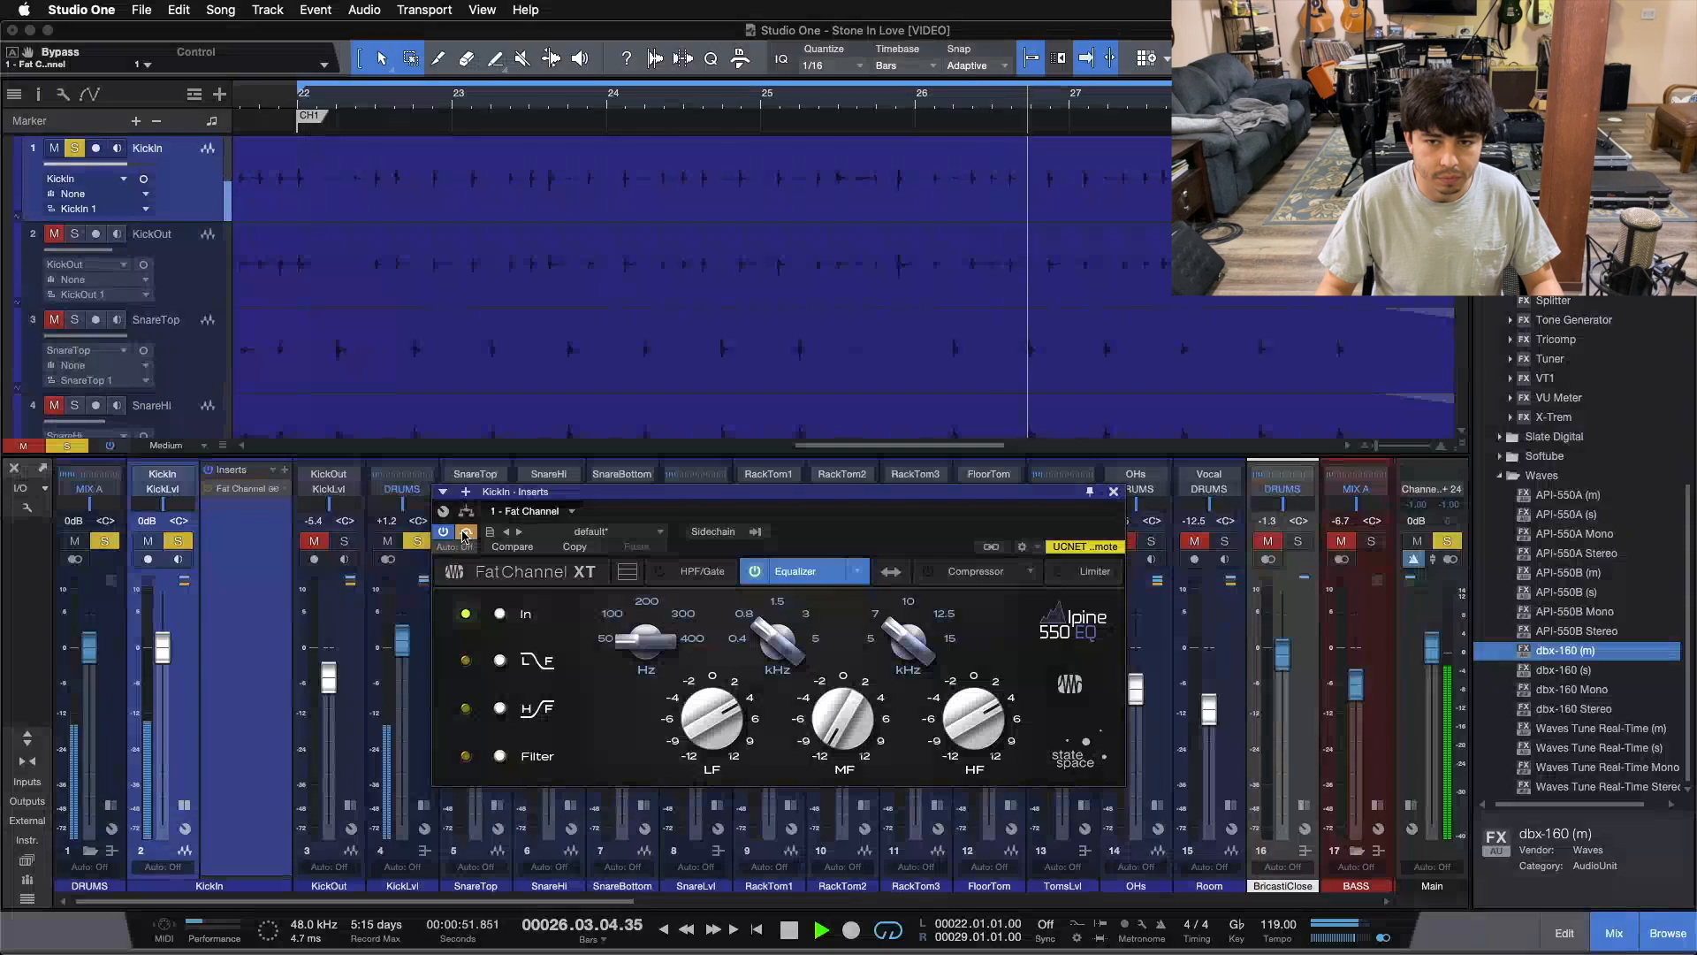
{"action": "left_click", "coordinate": [465, 534]}
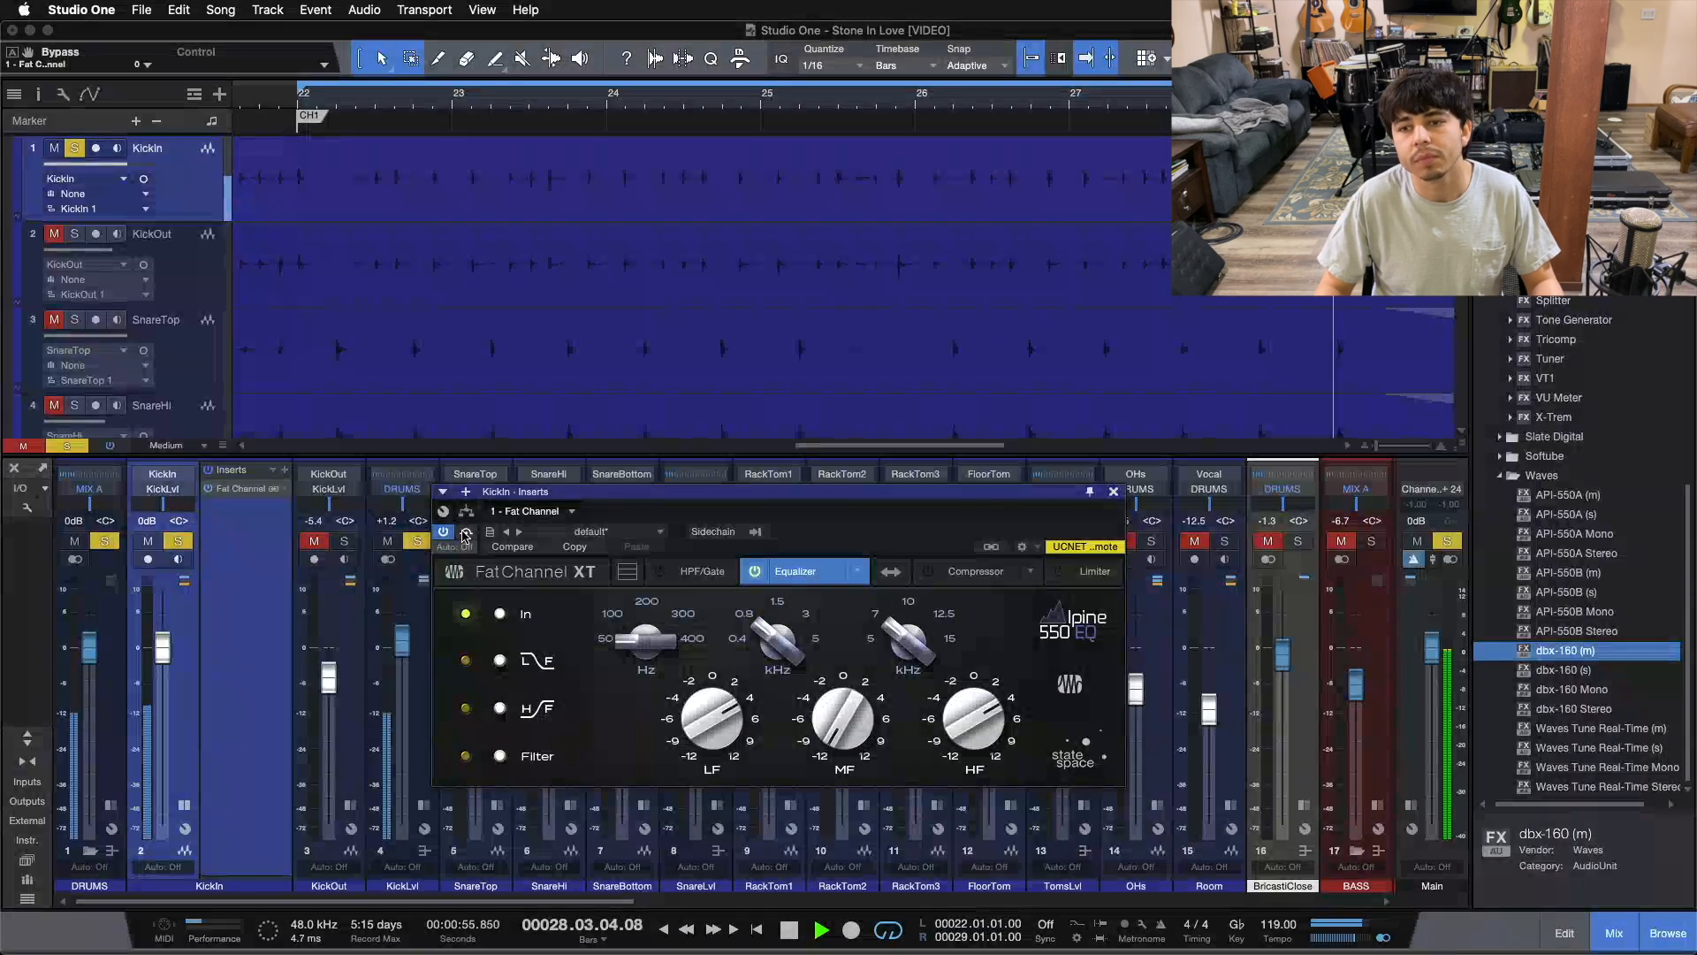
{"action": "left_click", "coordinate": [466, 534]}
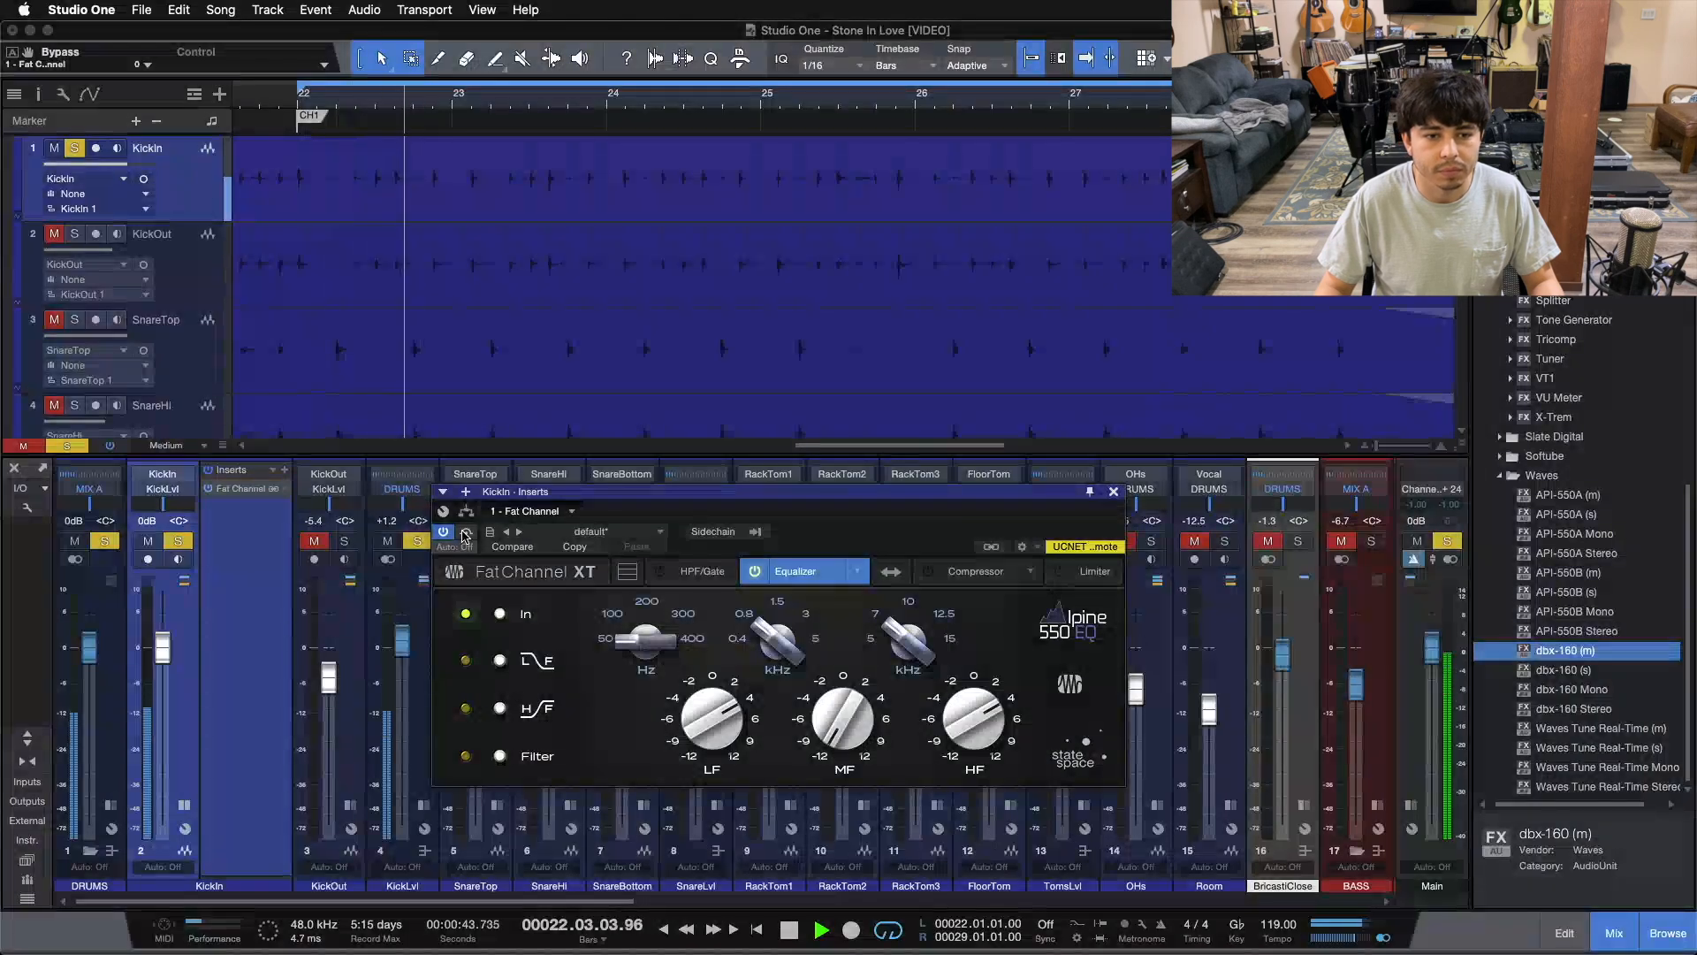
{"action": "left_click", "coordinate": [466, 534]}
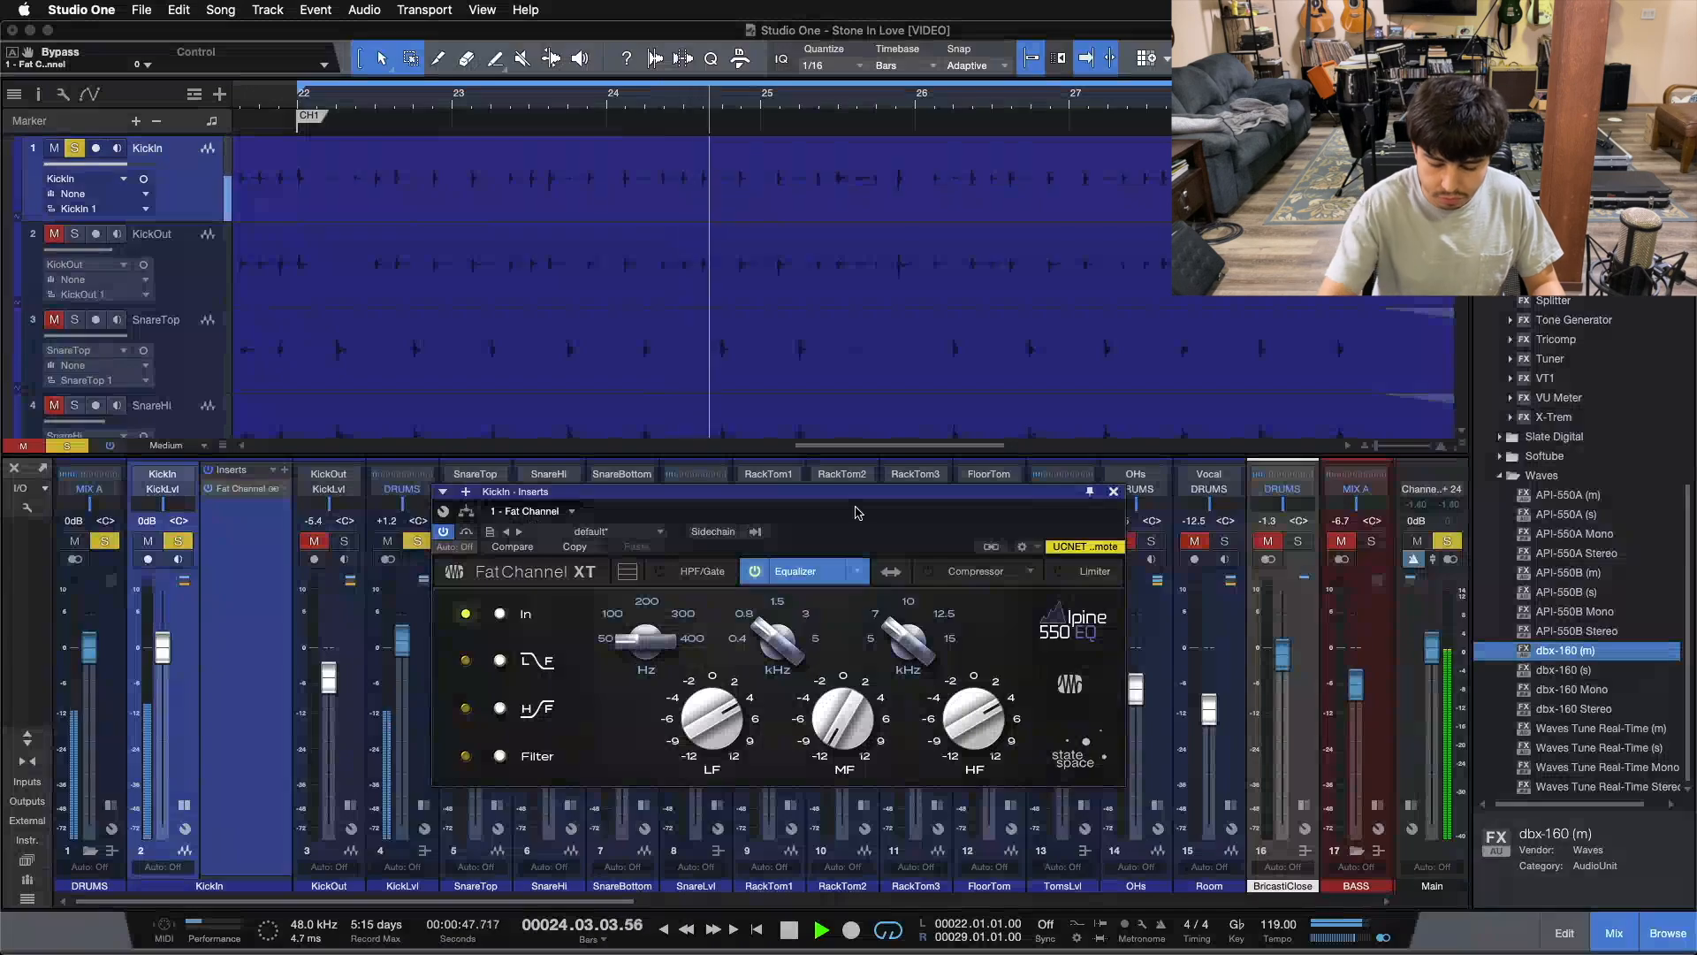
{"action": "key", "text": "space"}
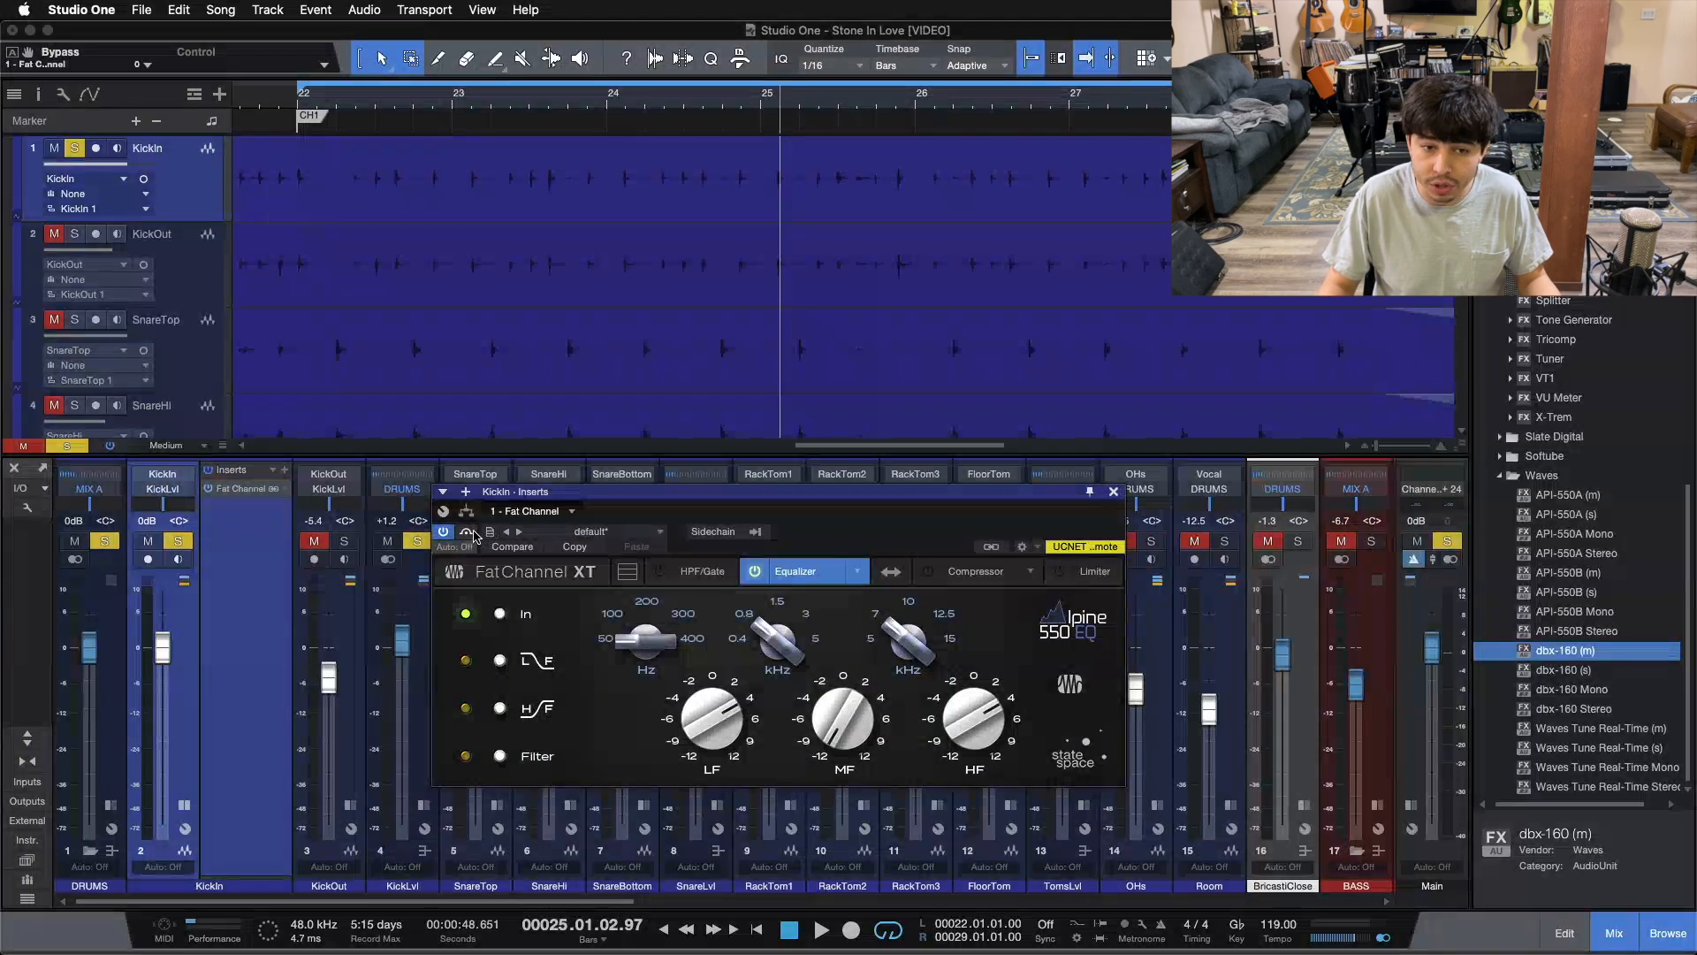
Bypass the Fat Channel, add Waves API-550A Mono to the KickIn inserts and move its window clear for editing
{"action": "left_click", "coordinate": [469, 532]}
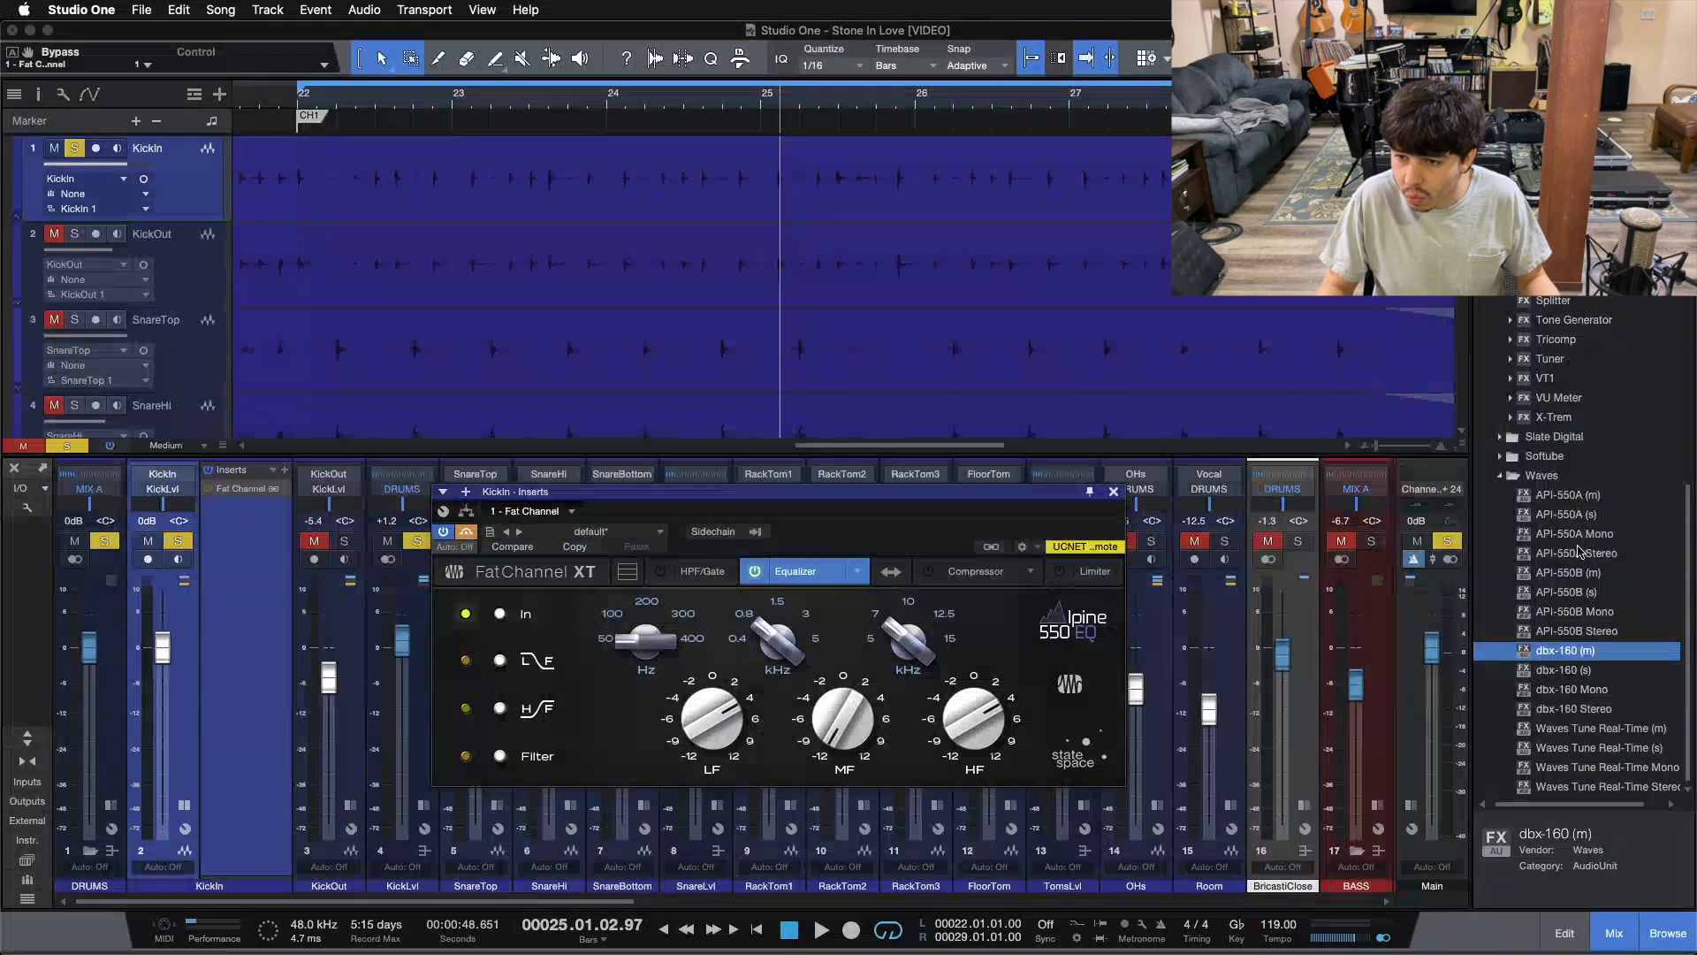
{"action": "left_click_drag", "start_coordinate": [1573, 533], "coordinate": [235, 523]}
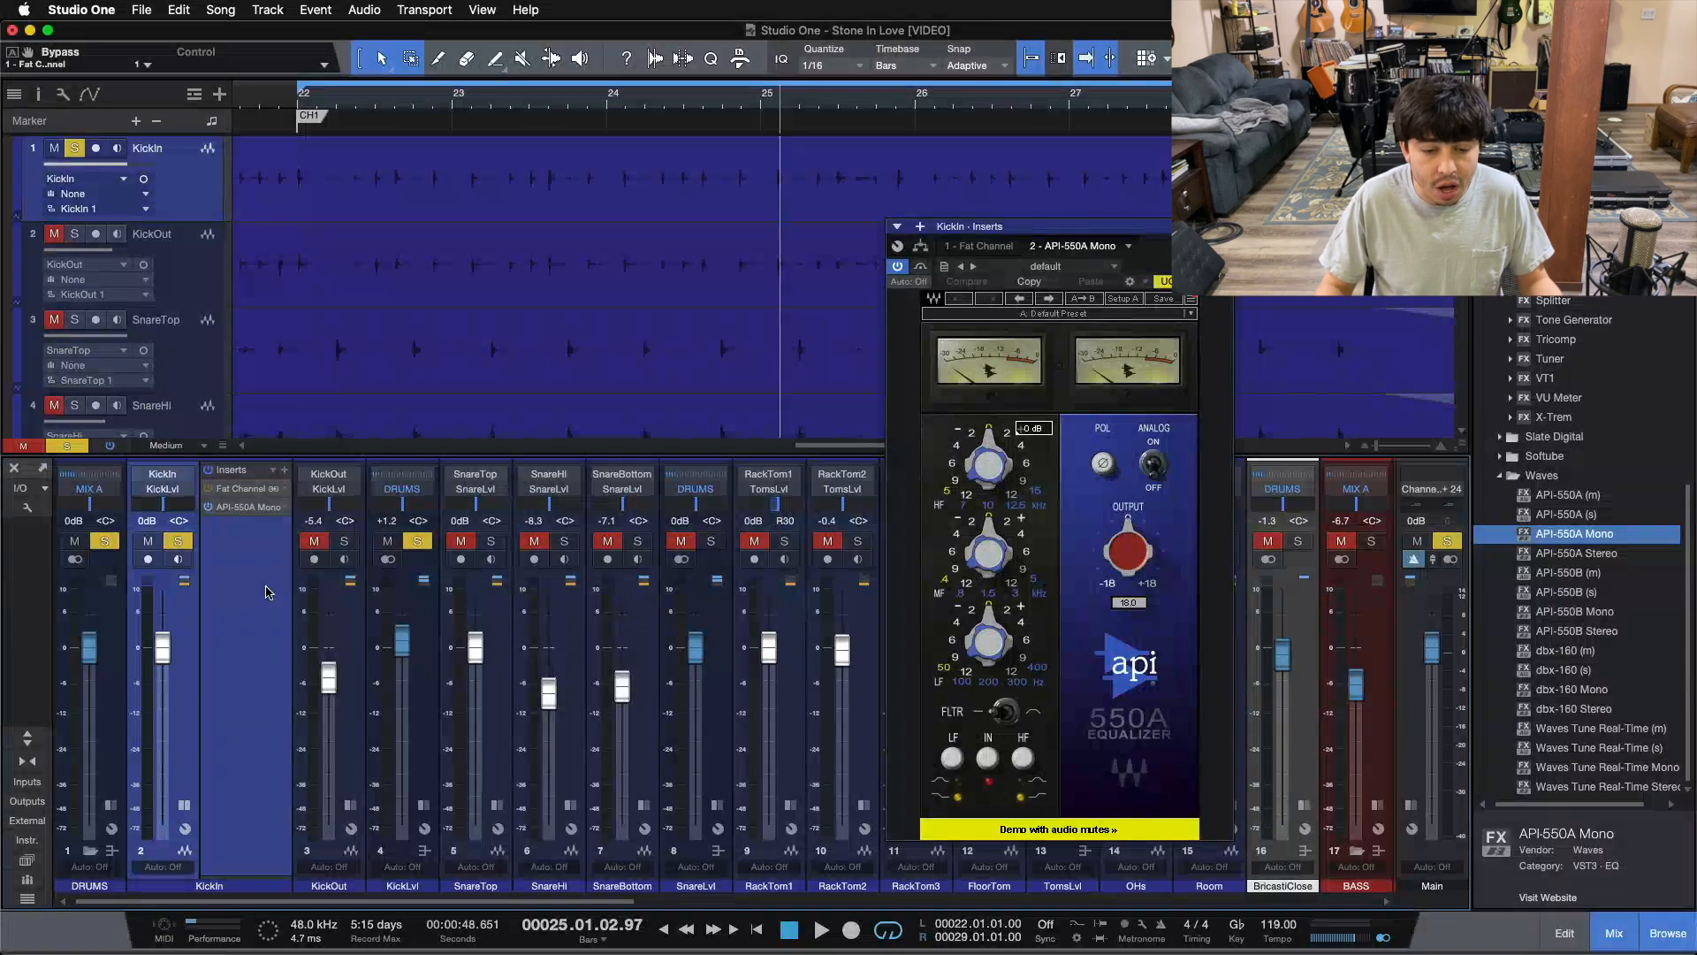
{"action": "left_click_drag", "start_coordinate": [1172, 258], "coordinate": [1023, 288]}
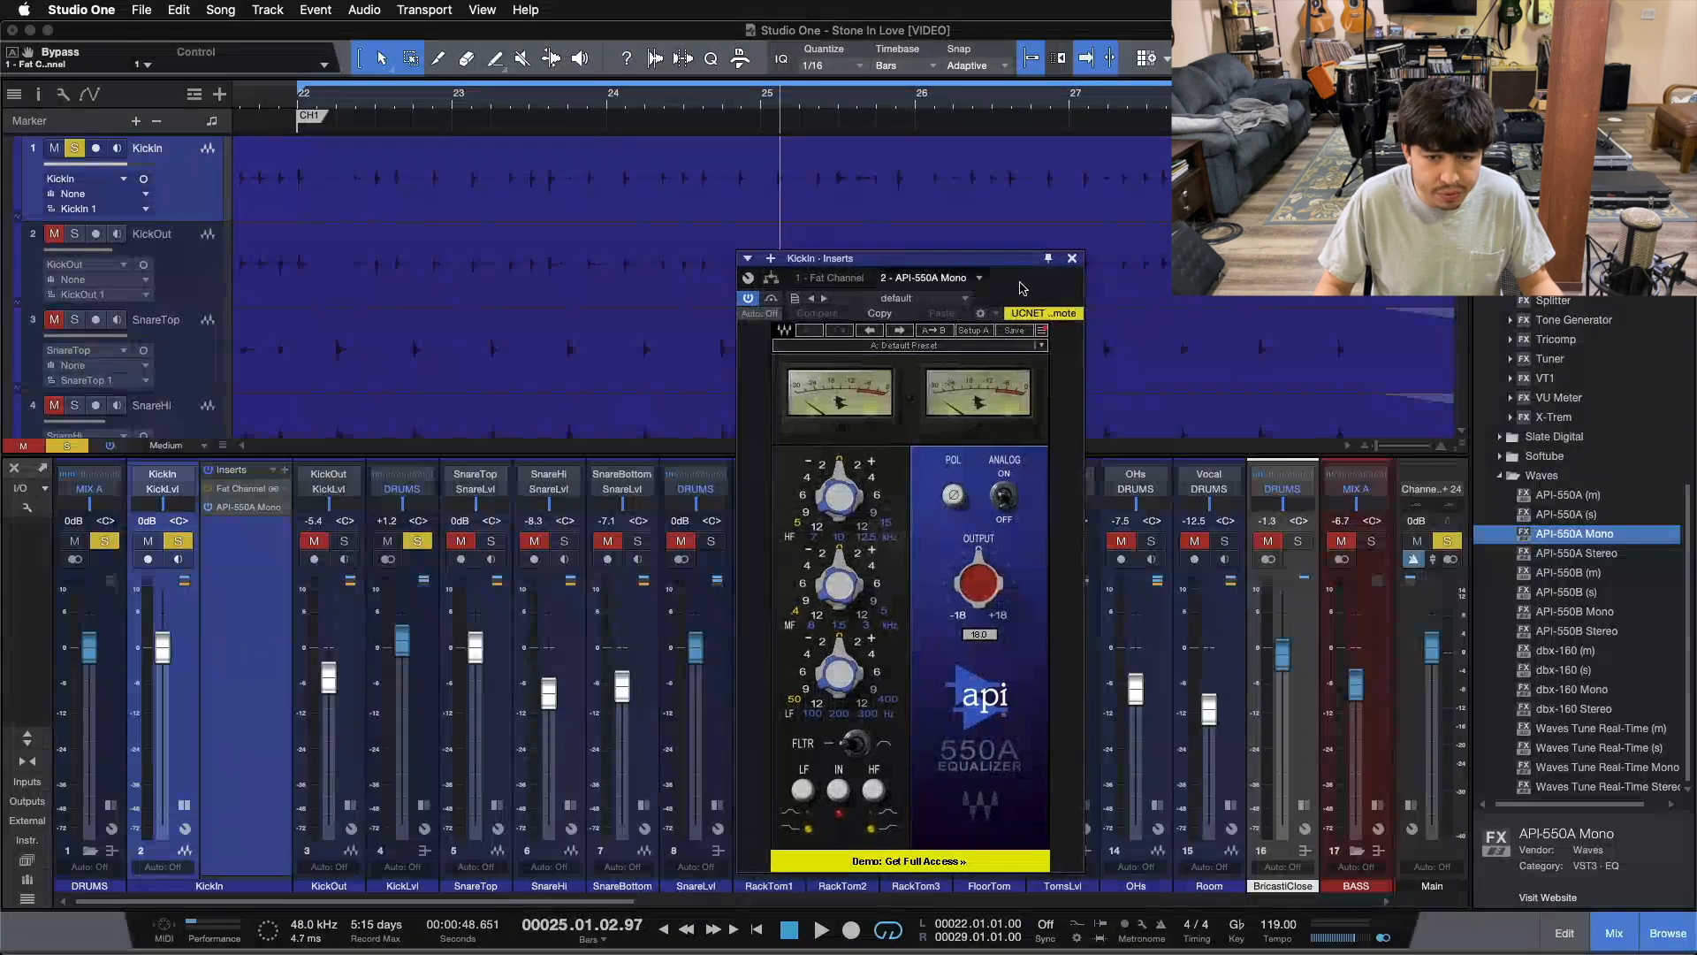
{"action": "left_click_drag", "start_coordinate": [1023, 288], "coordinate": [993, 300]}
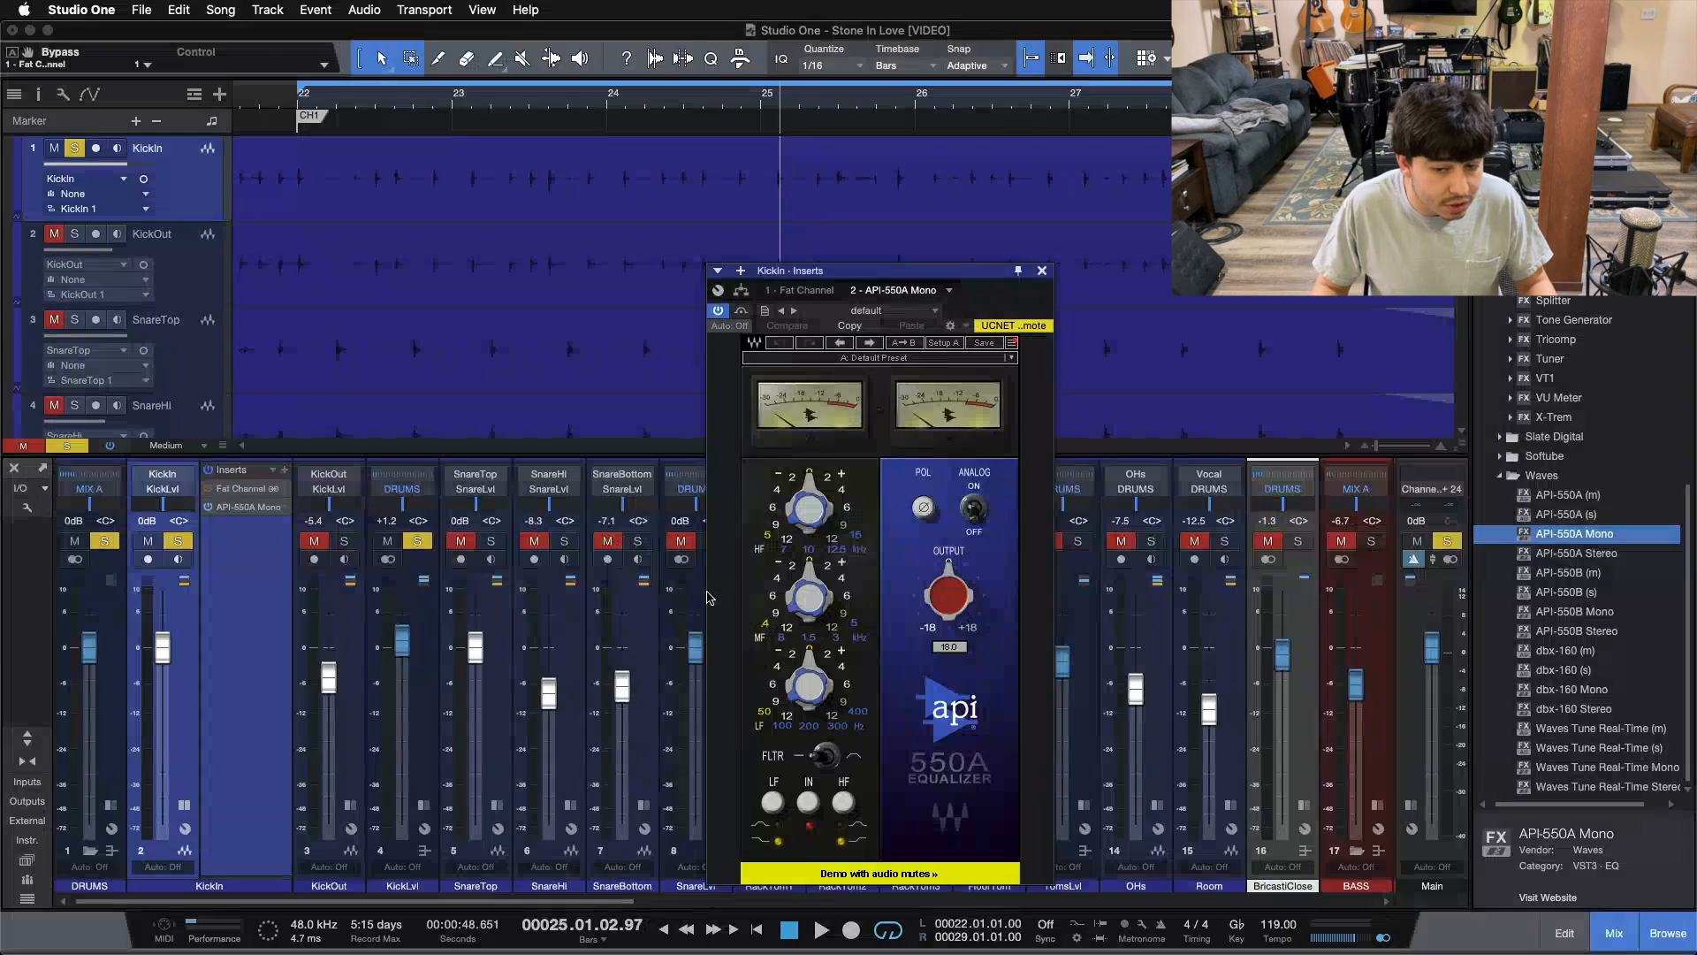
Set the API-550A's LF and HF bands to Bell, turn Analog off and return the playhead to bar 22
{"action": "left_click", "coordinate": [772, 803]}
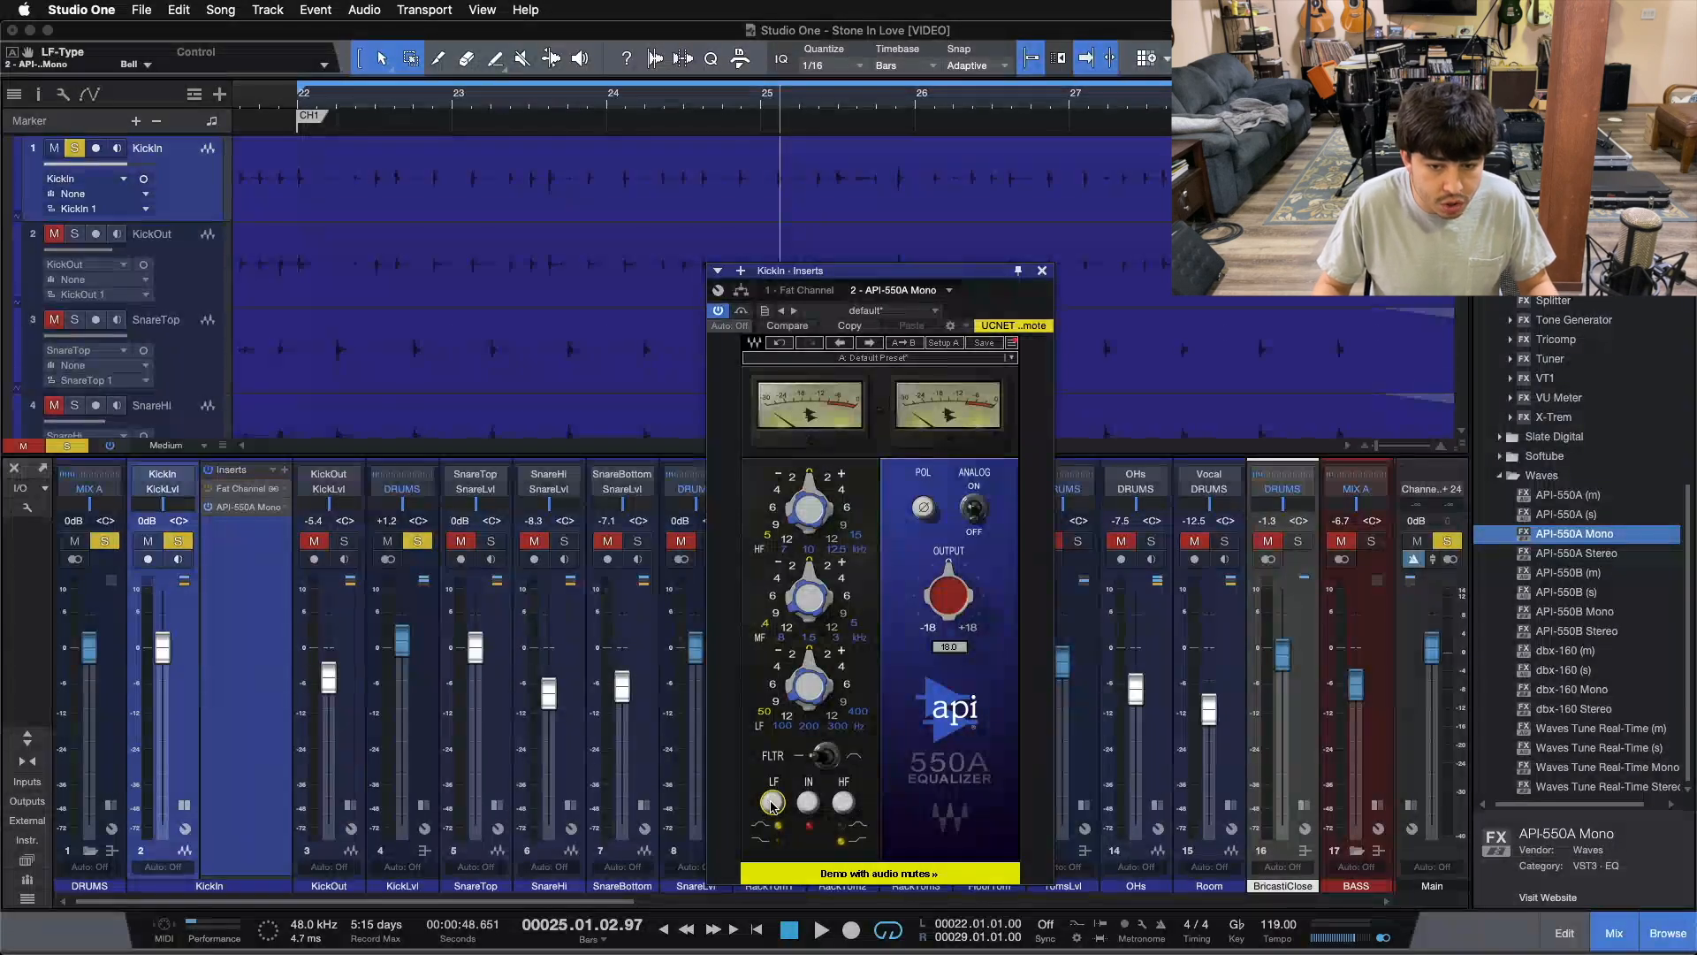
{"action": "left_click", "coordinate": [845, 802]}
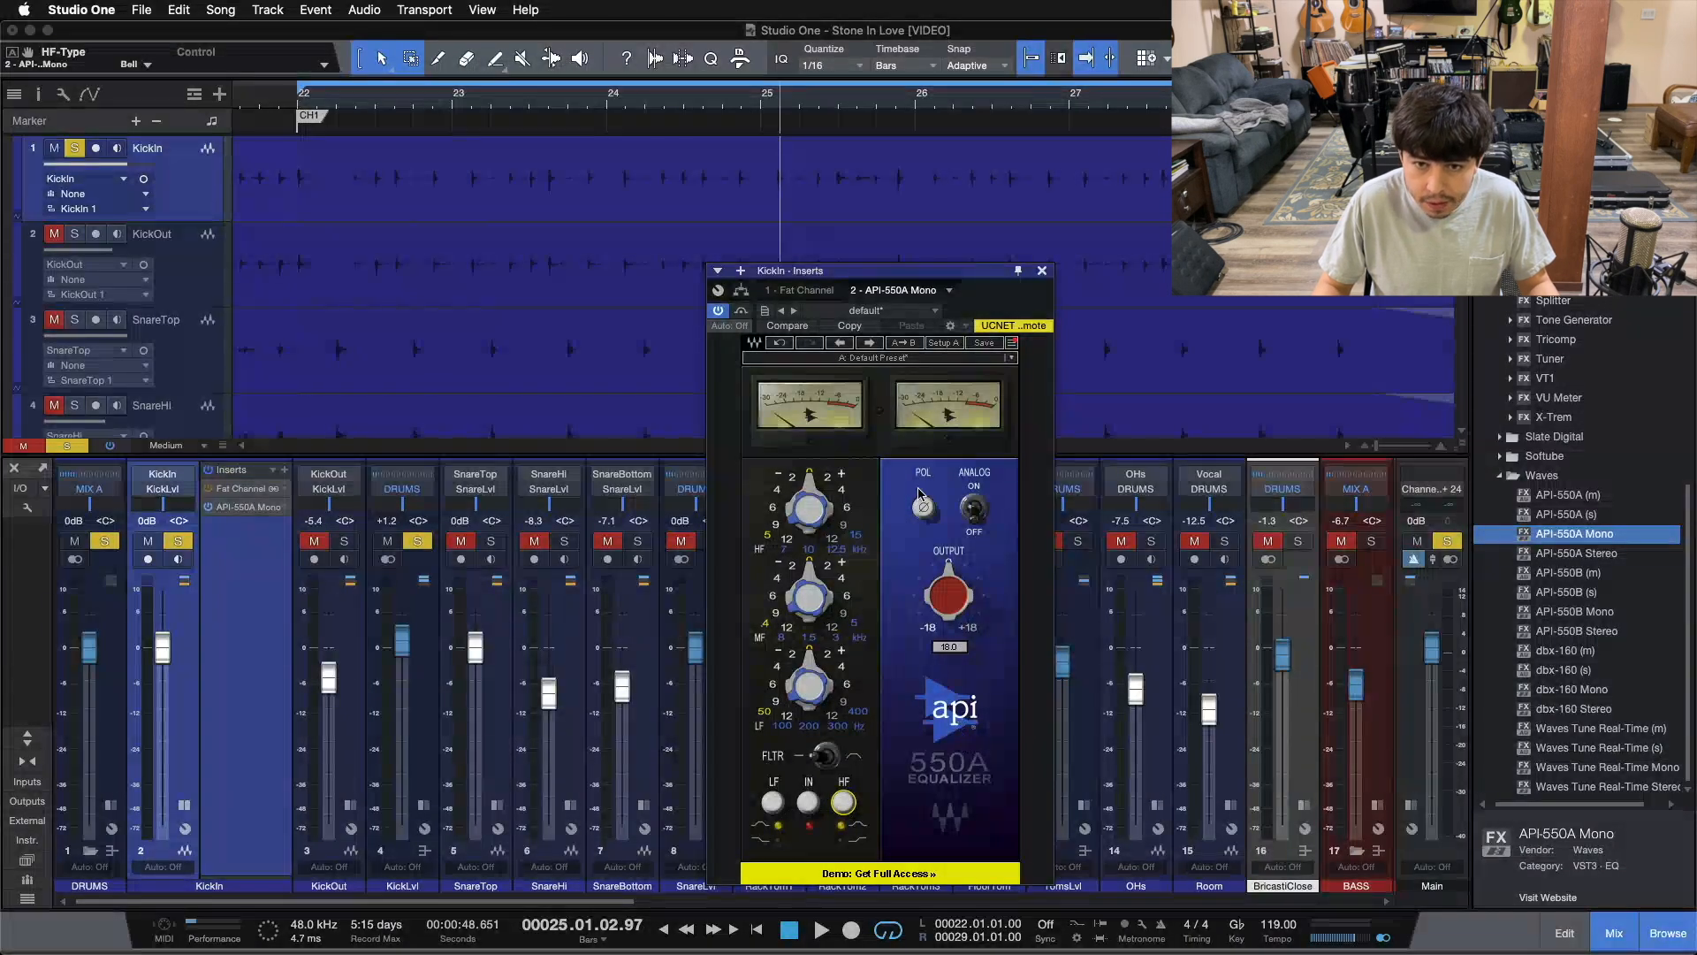
{"action": "left_click", "coordinate": [972, 509]}
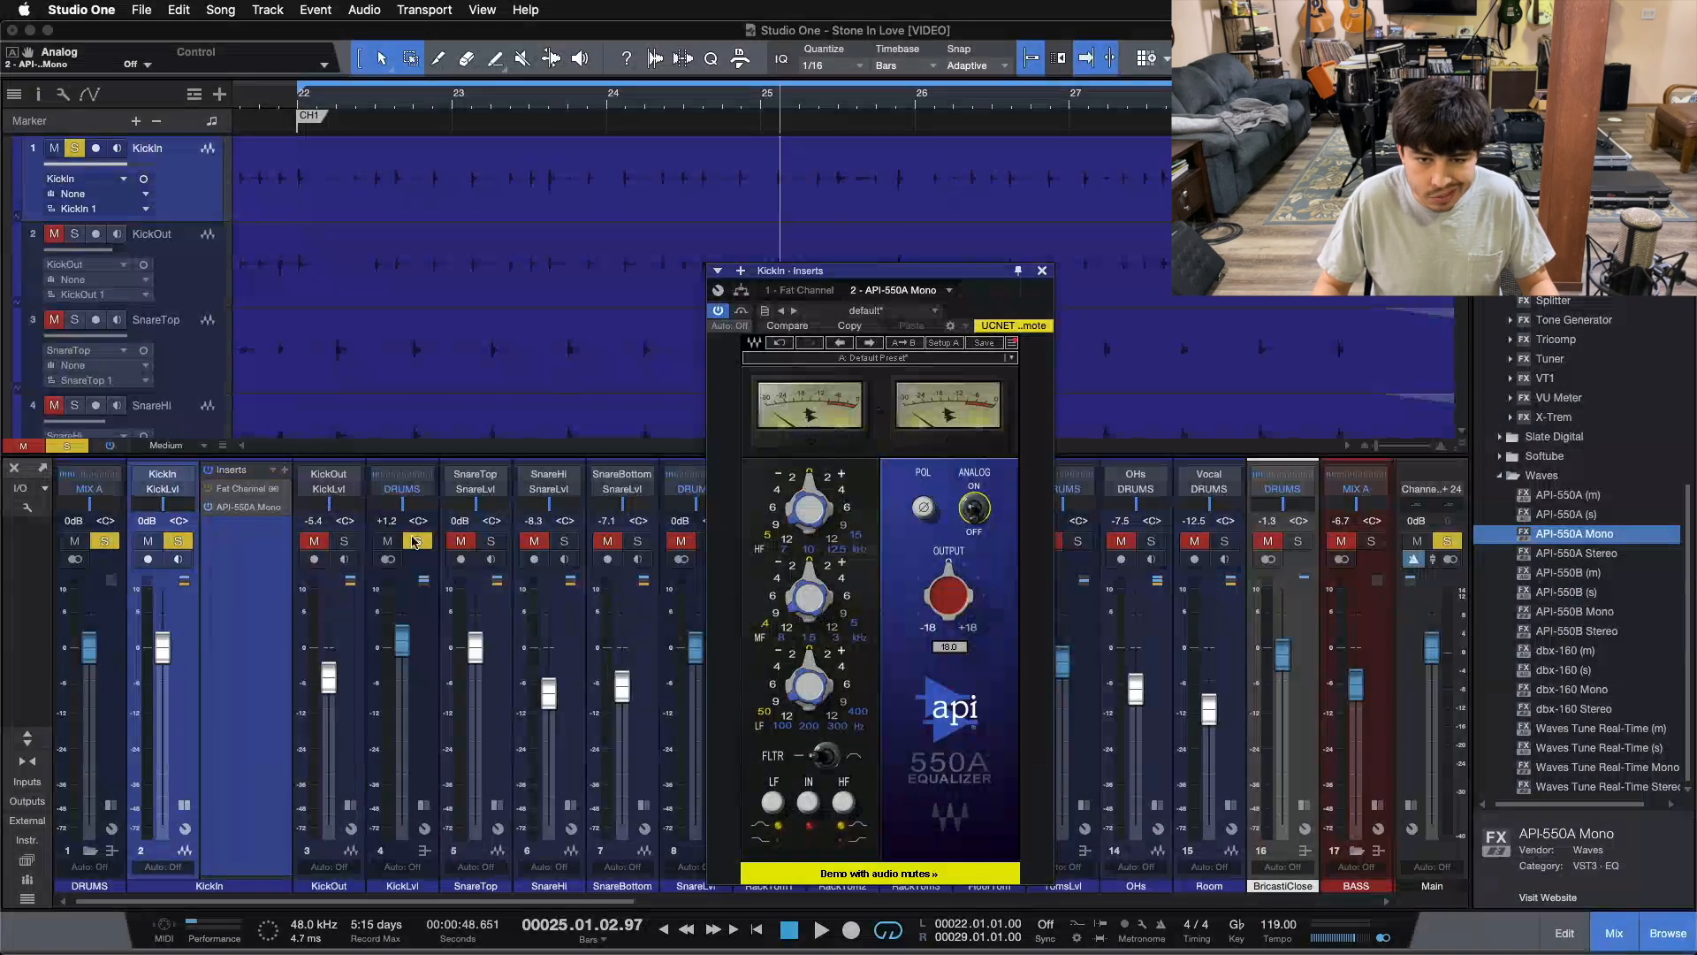
{"action": "key", "text": "space"}
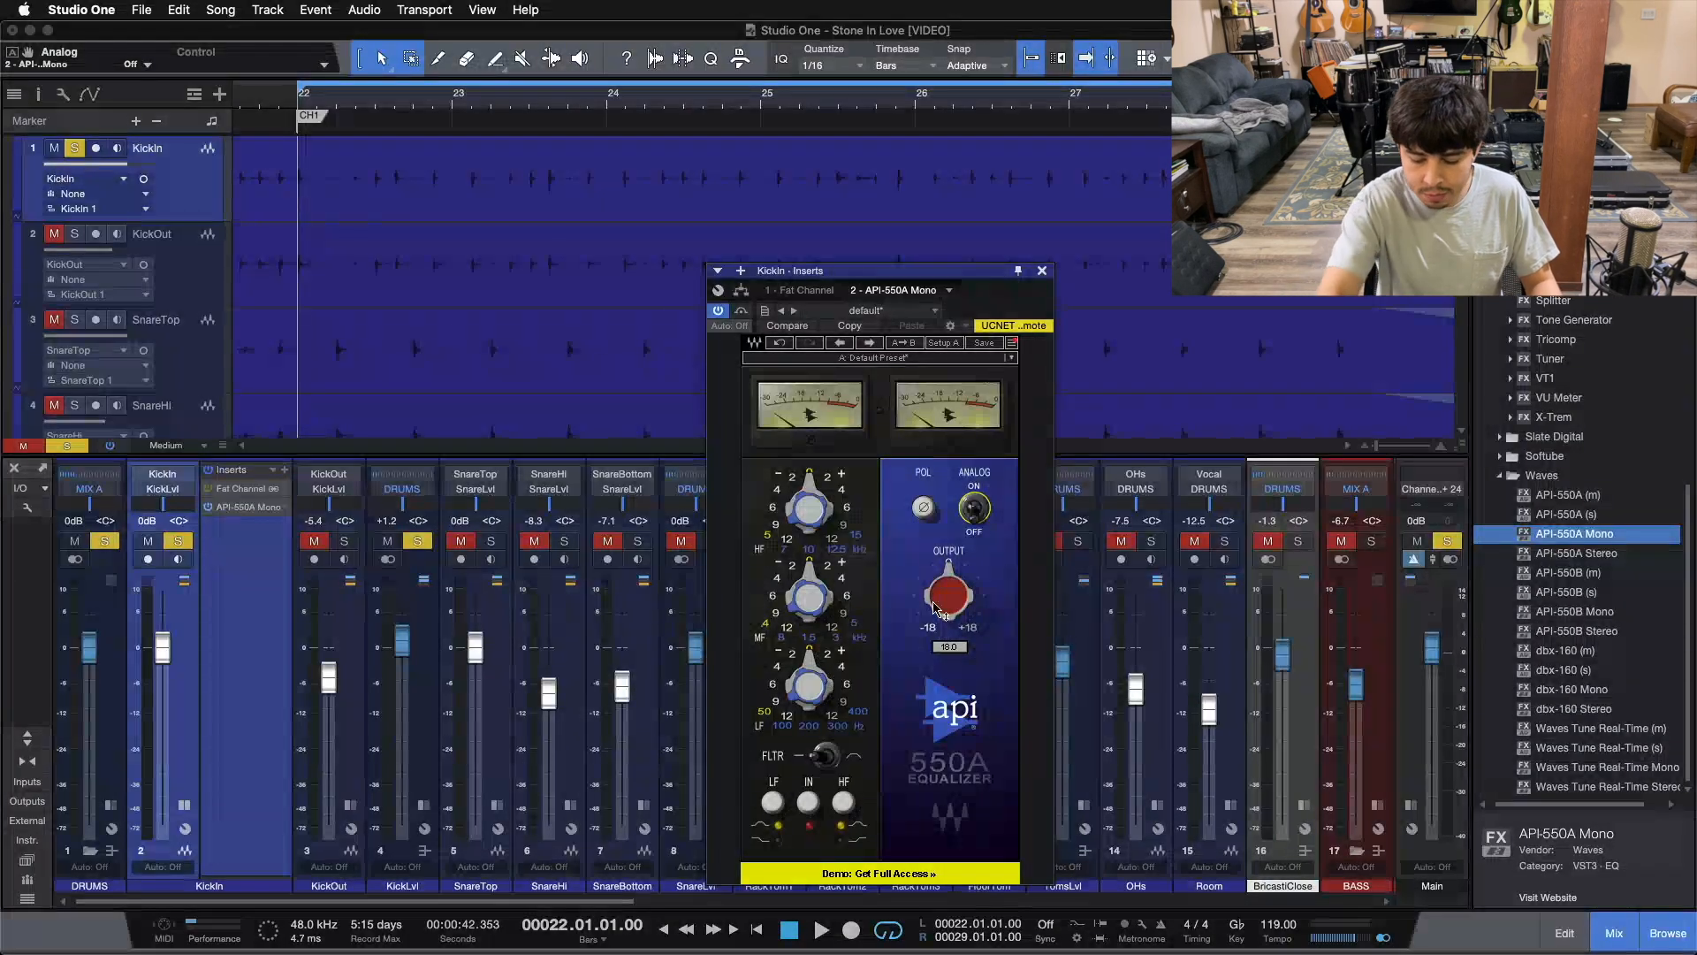
Cut the API-550A's MF band by 12 dB at 0.8 kHz while playing the soloed kick, and stop playback
{"action": "key", "text": "space"}
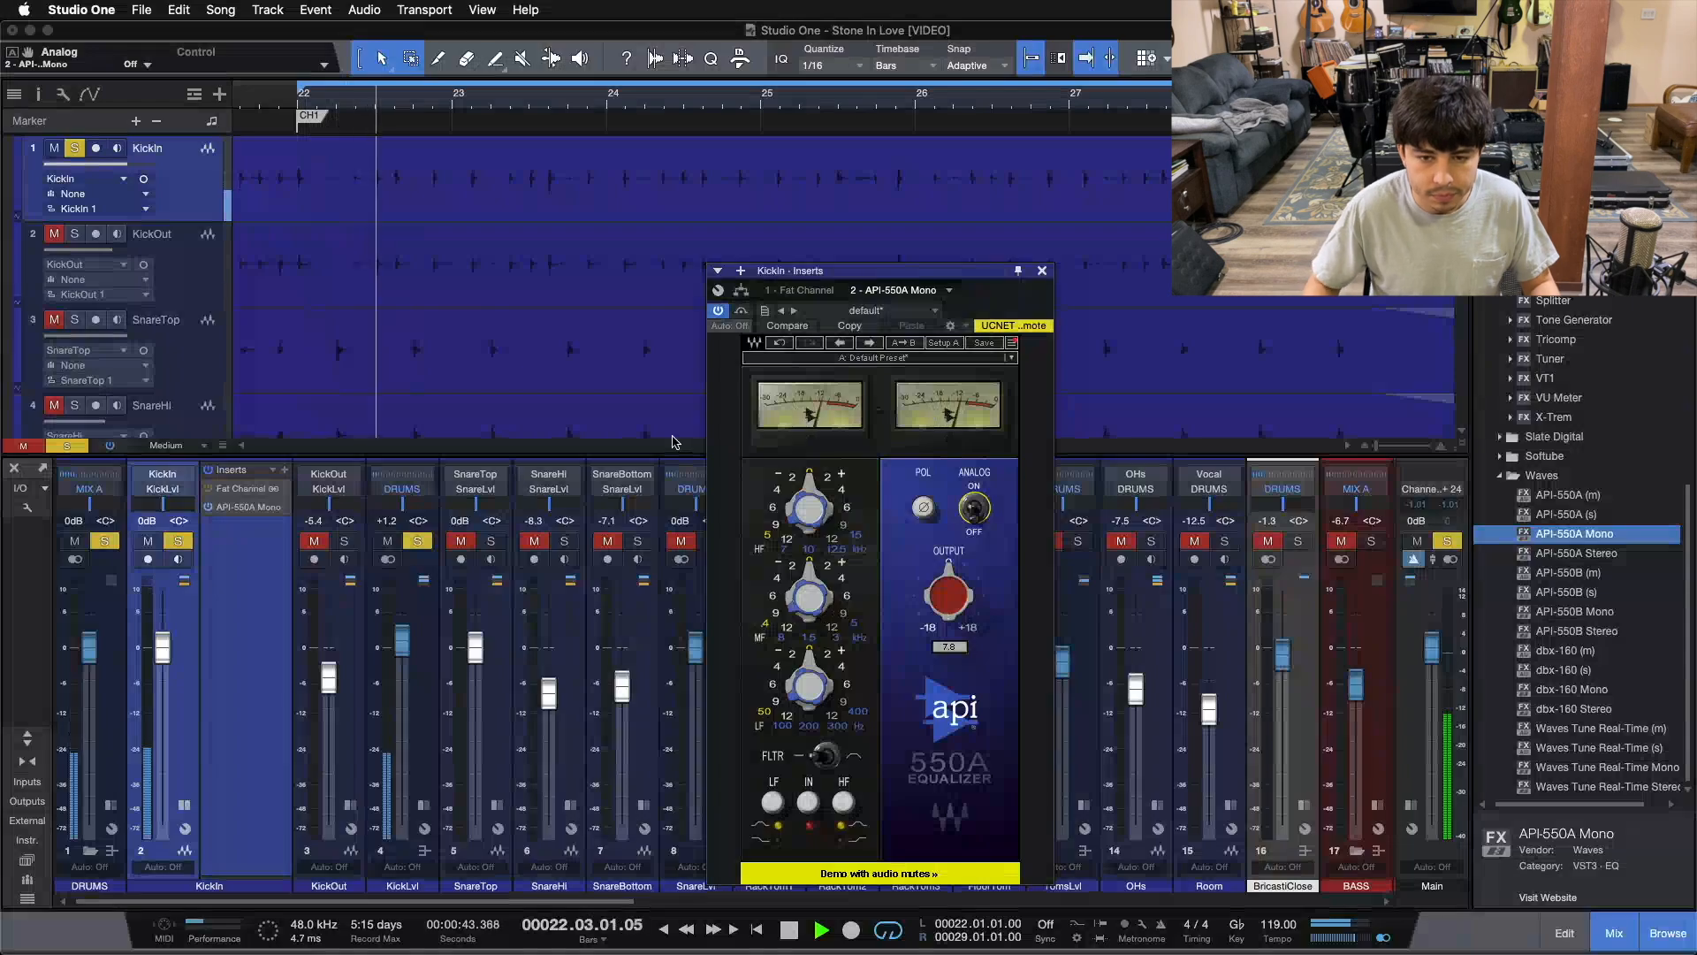
{"action": "left_click_drag", "start_coordinate": [808, 598], "coordinate": [808, 663]}
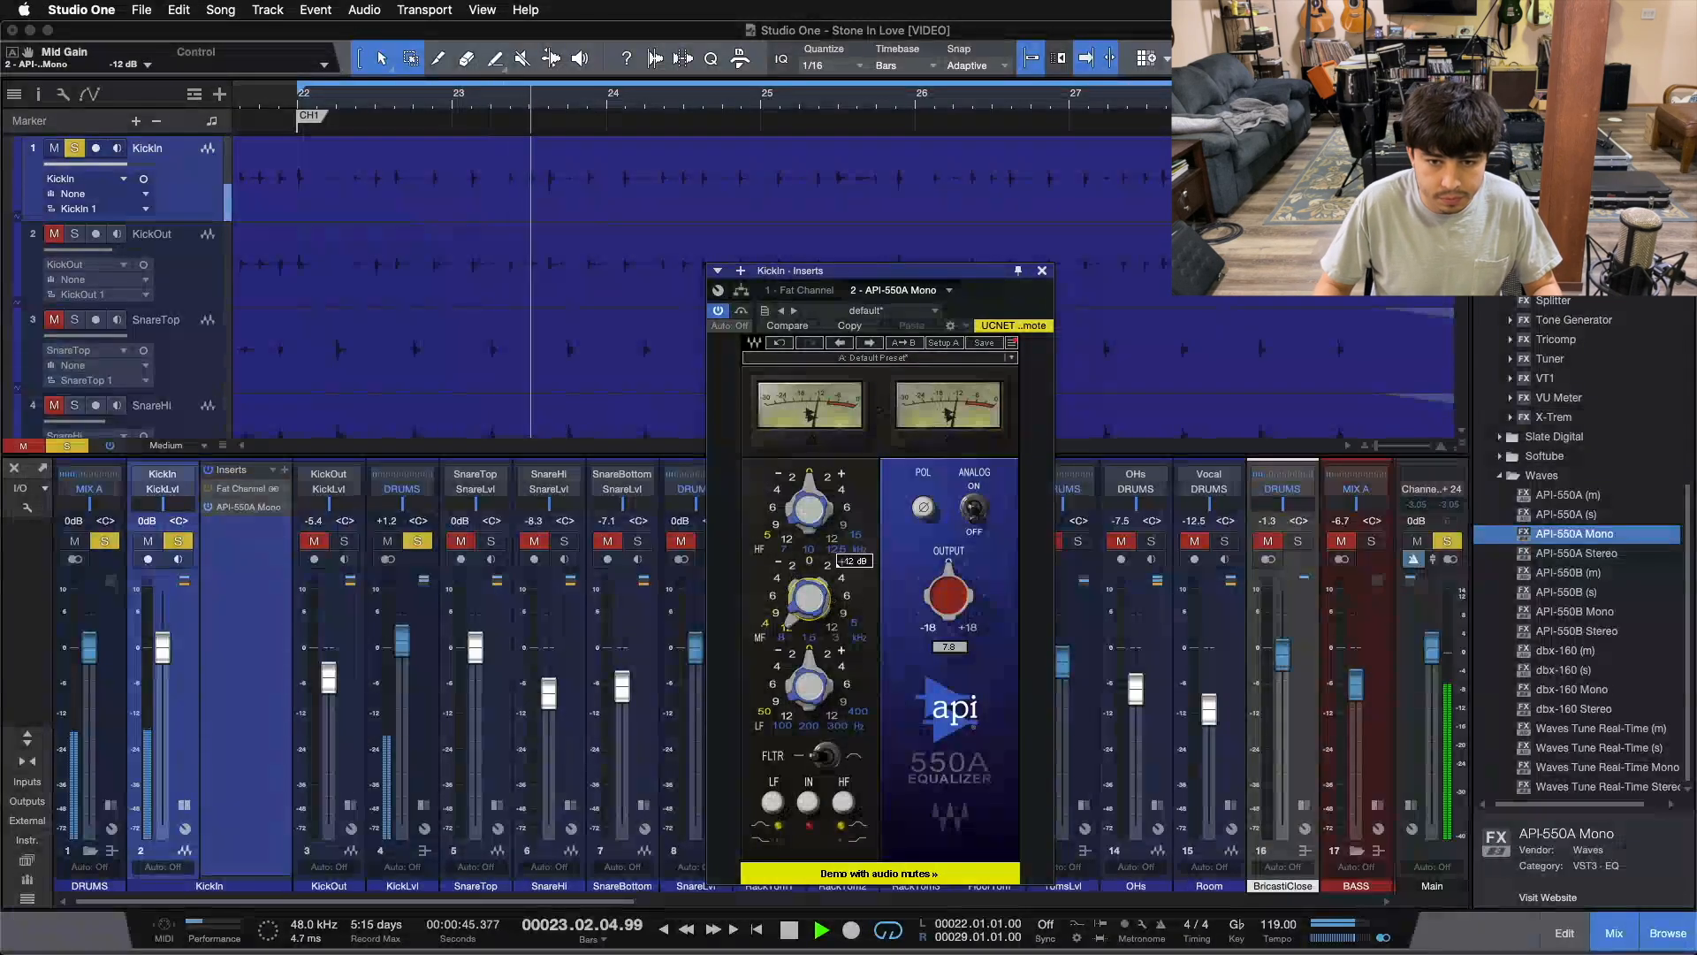
{"action": "left_click", "coordinate": [808, 598]}
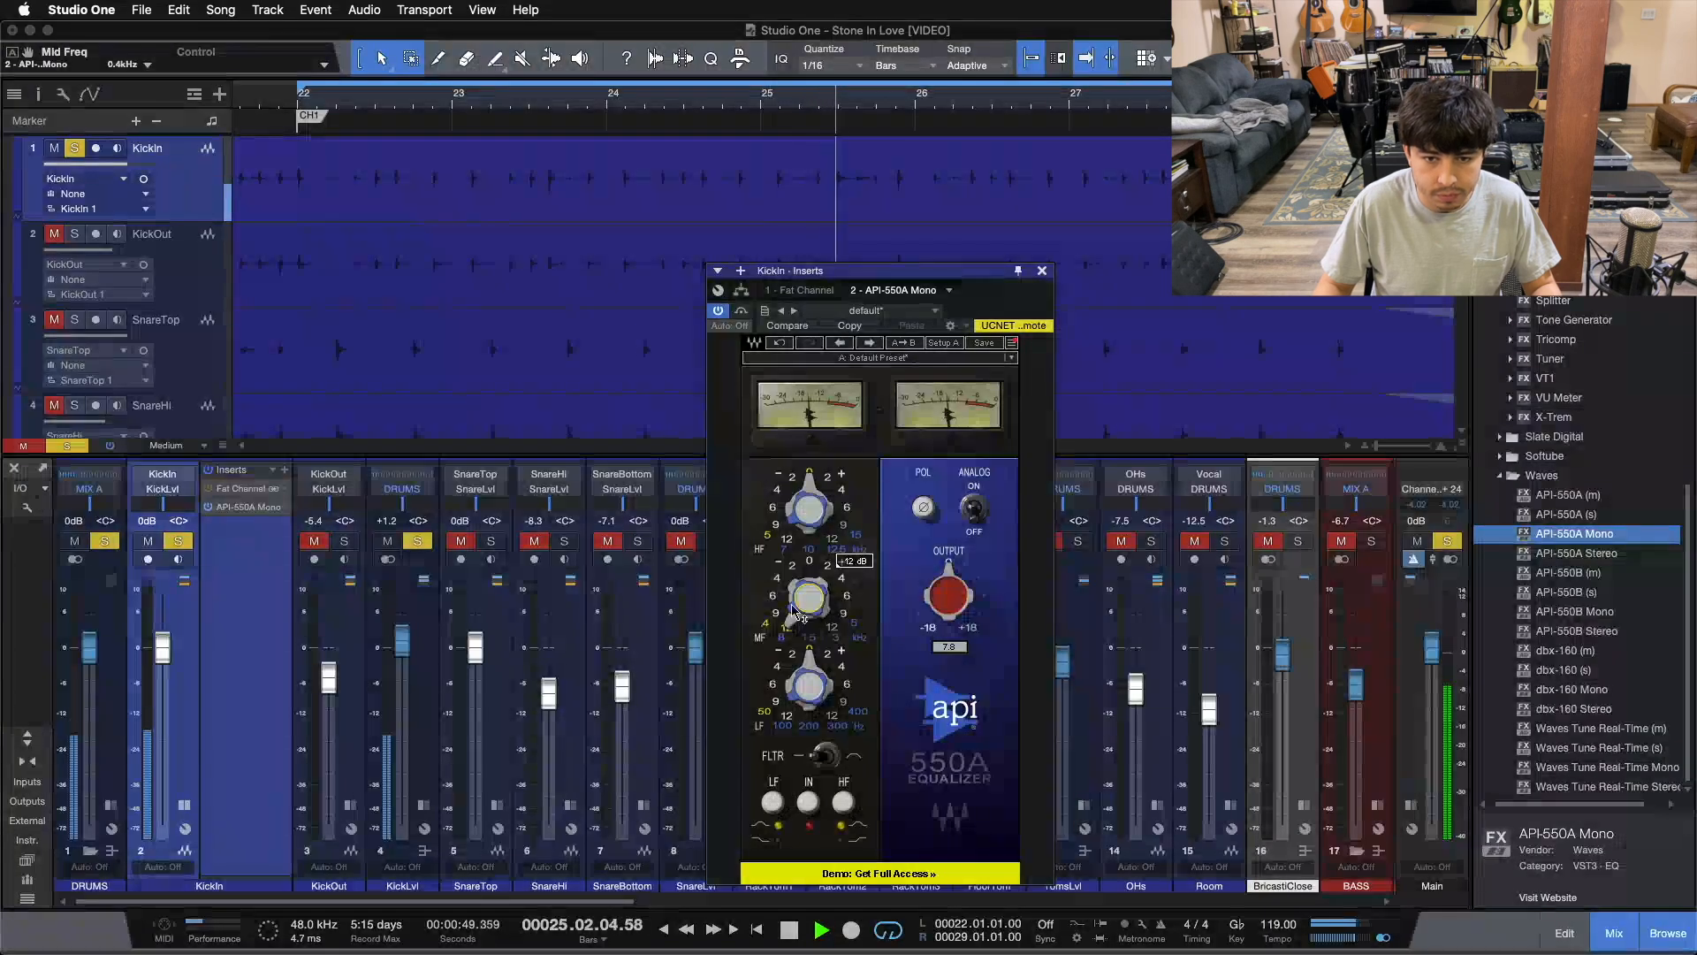
{"action": "mouse_move", "coordinate": [802, 600]}
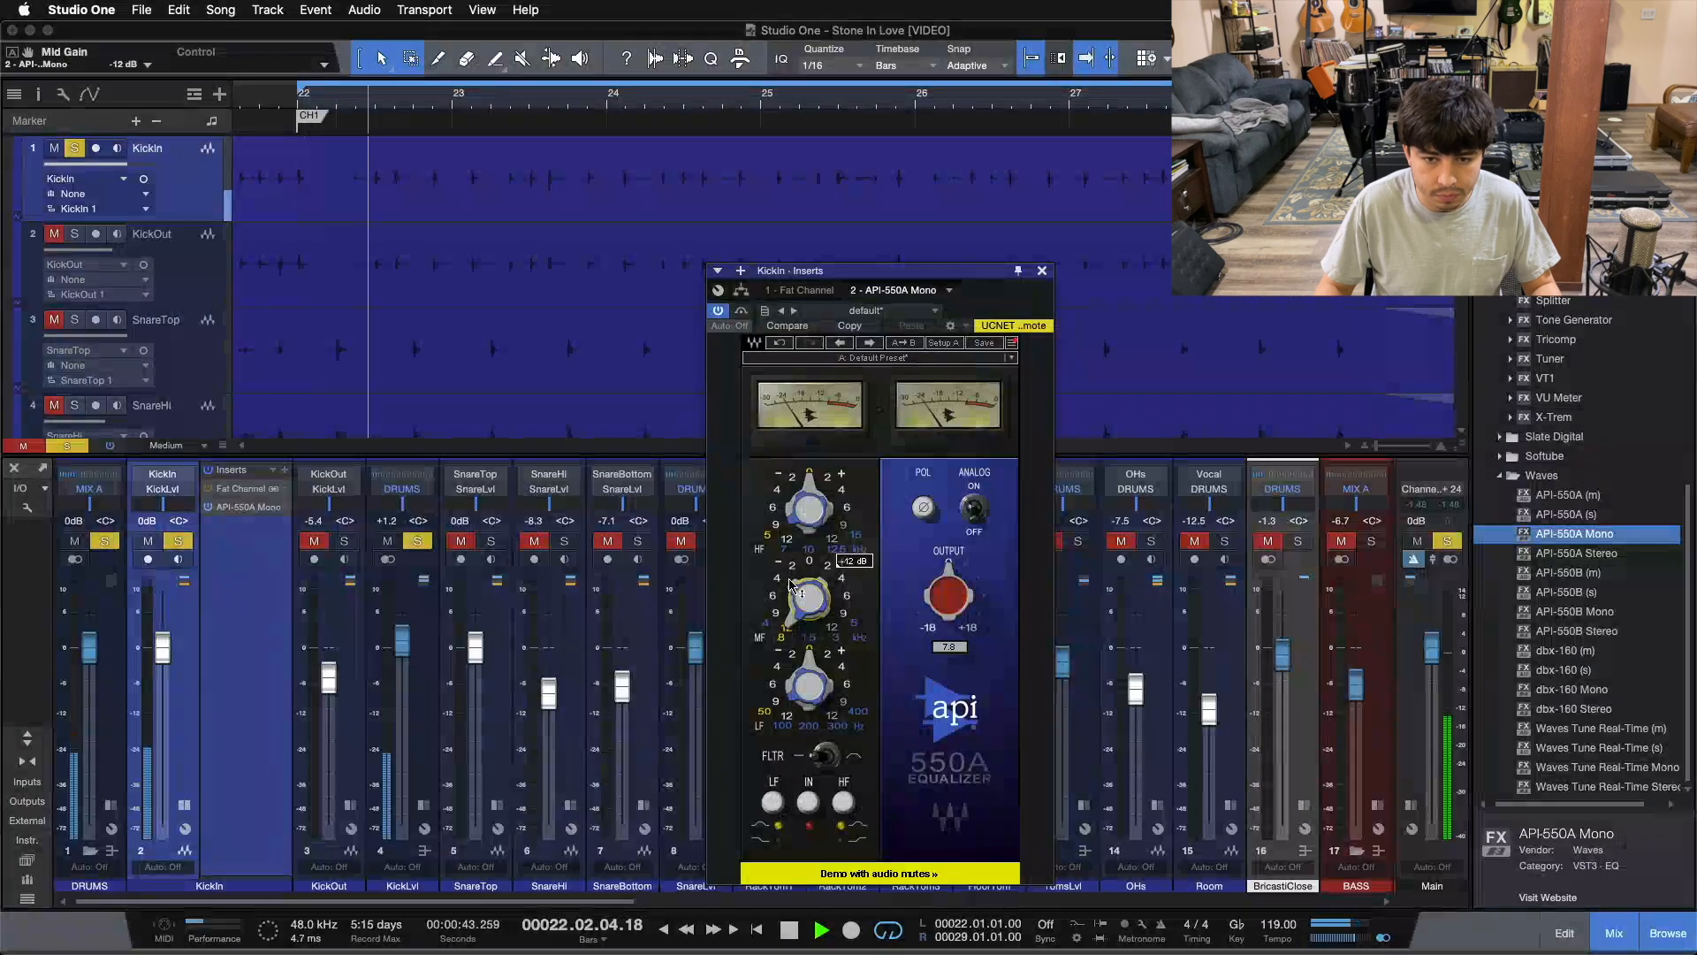
{"action": "scroll", "coordinate": [835, 586], "scroll_direction": "up", "scroll_amount": 1}
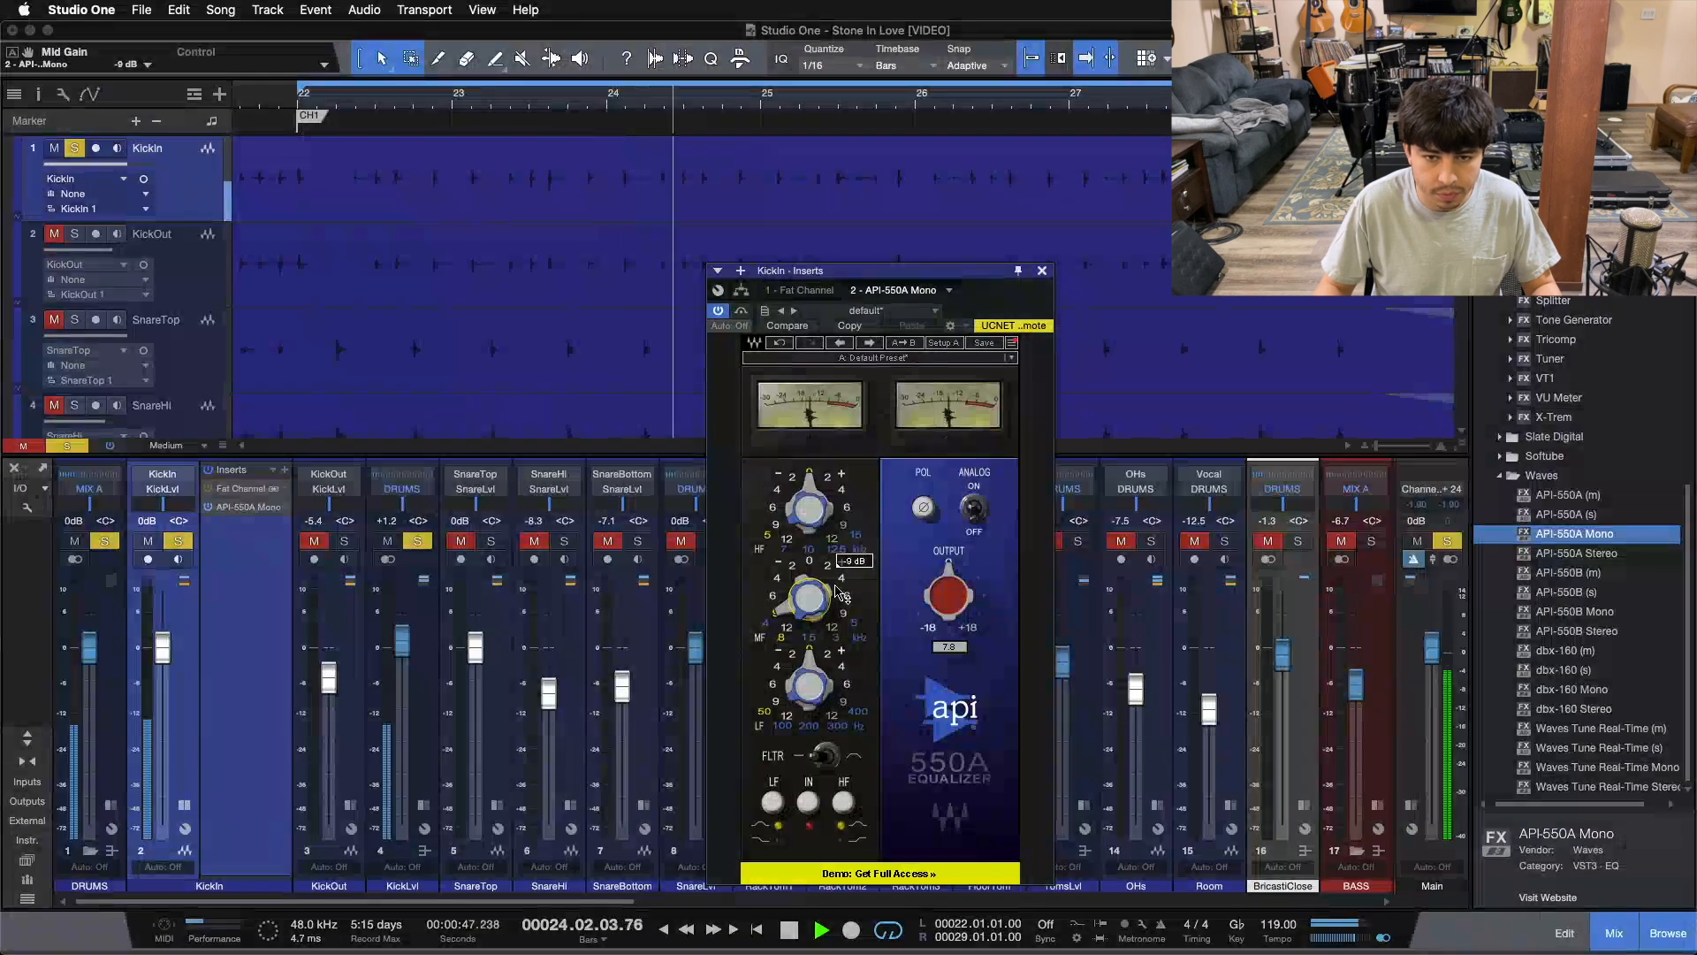
{"action": "scroll", "coordinate": [838, 592], "scroll_direction": "down", "scroll_amount": 1}
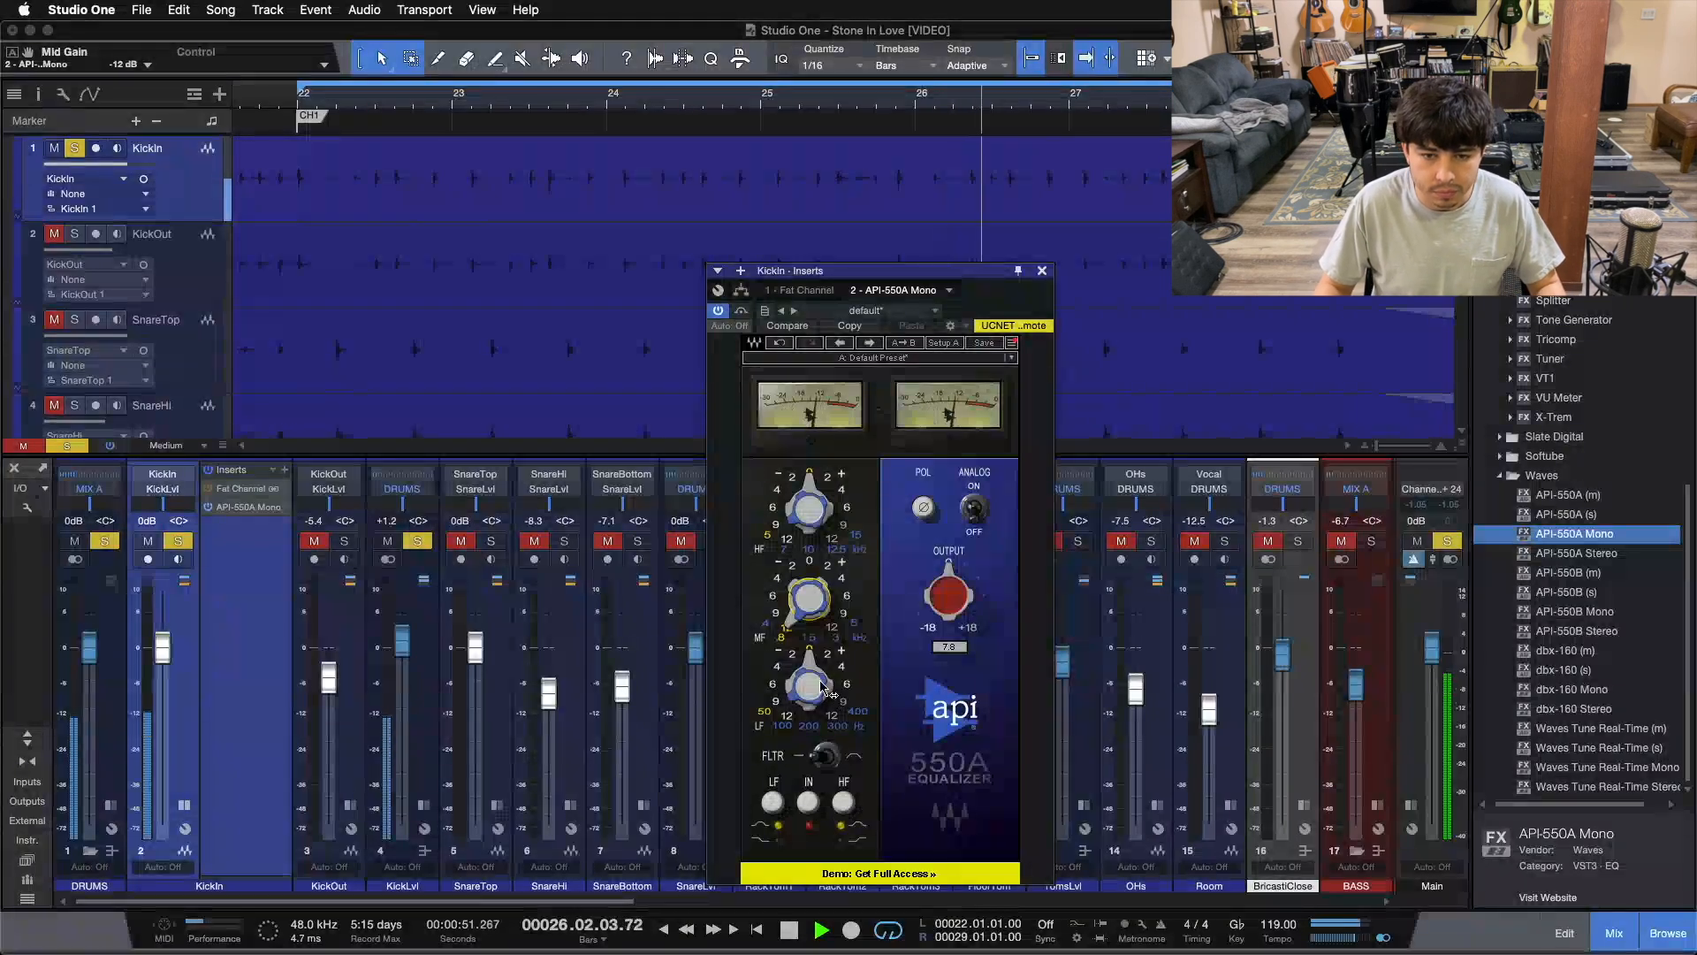
{"action": "key", "text": "space"}
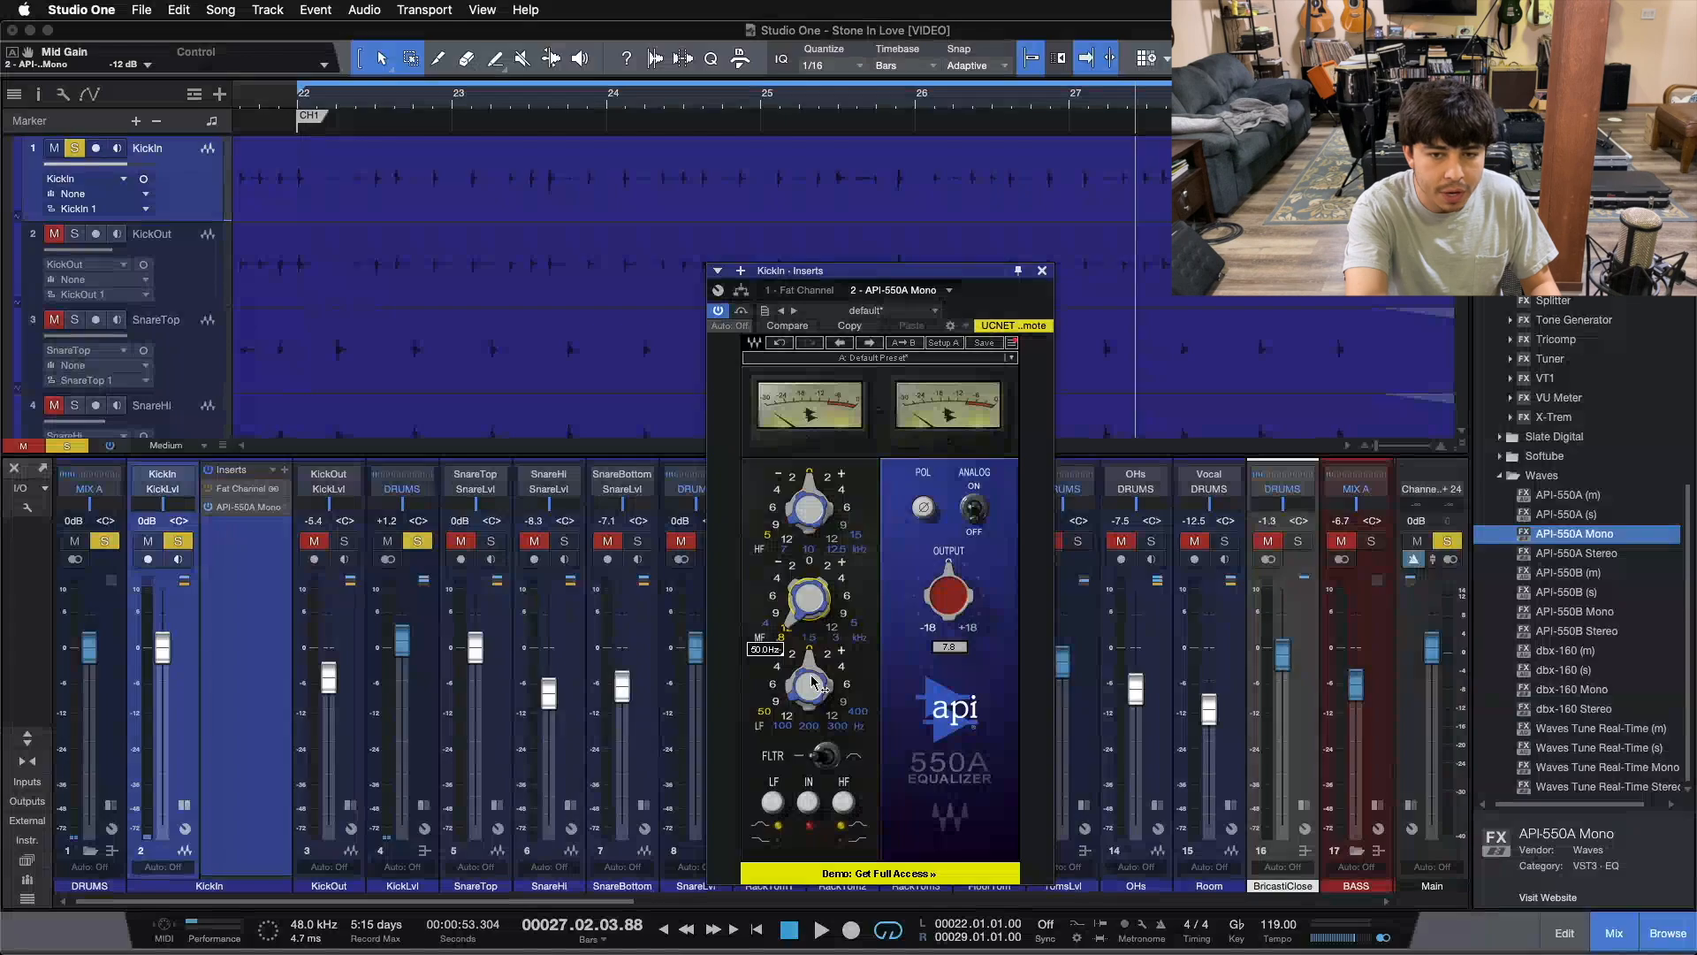
Resume playback and boost the API-550A's LF band by 2 dB at 50 Hz
{"action": "key", "text": "space"}
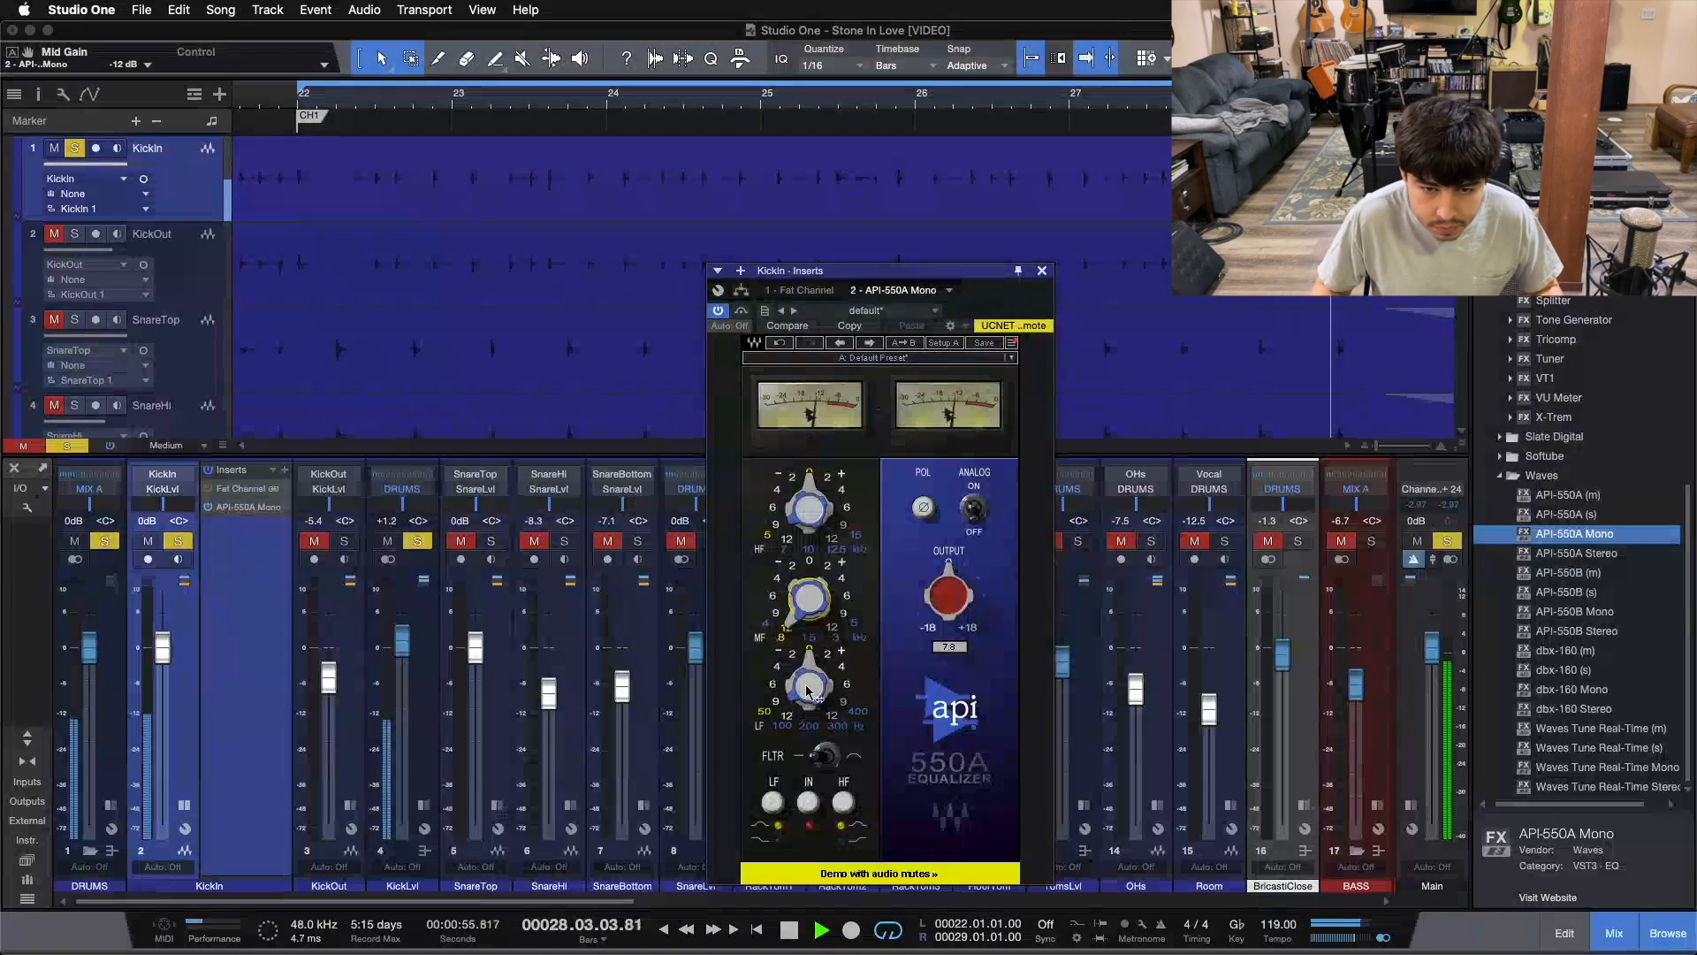
{"action": "scroll", "coordinate": [806, 661], "scroll_direction": "up", "scroll_amount": 1}
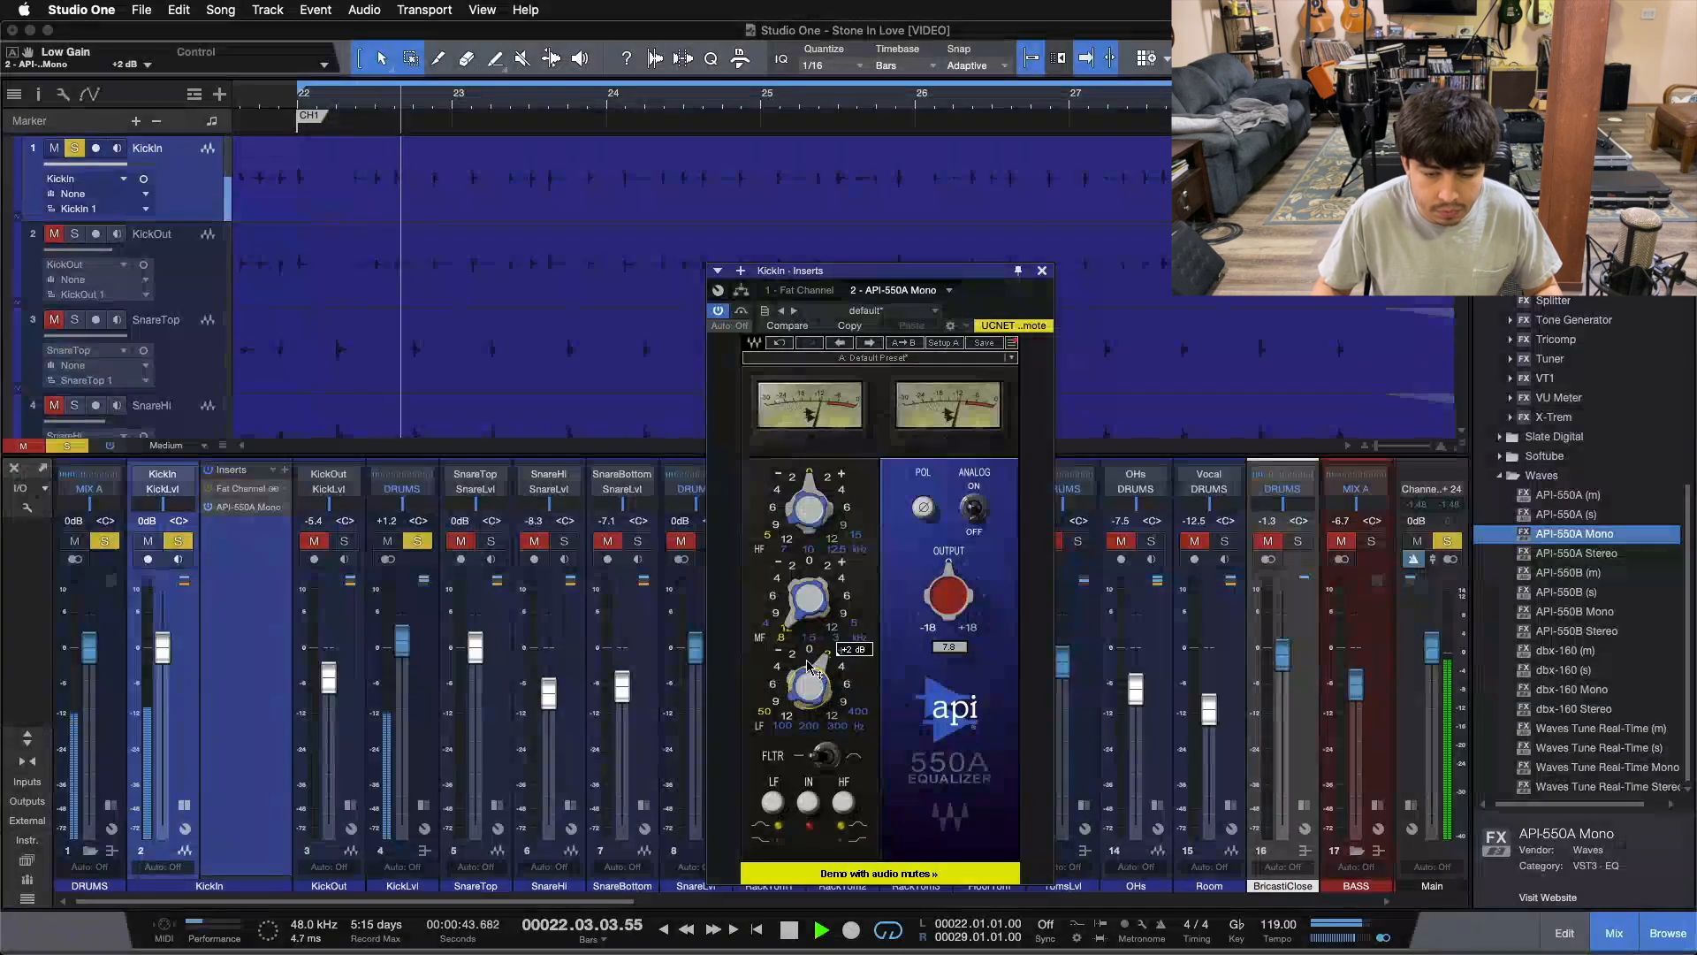
{"action": "scroll", "coordinate": [806, 665], "scroll_direction": "up", "scroll_amount": 1}
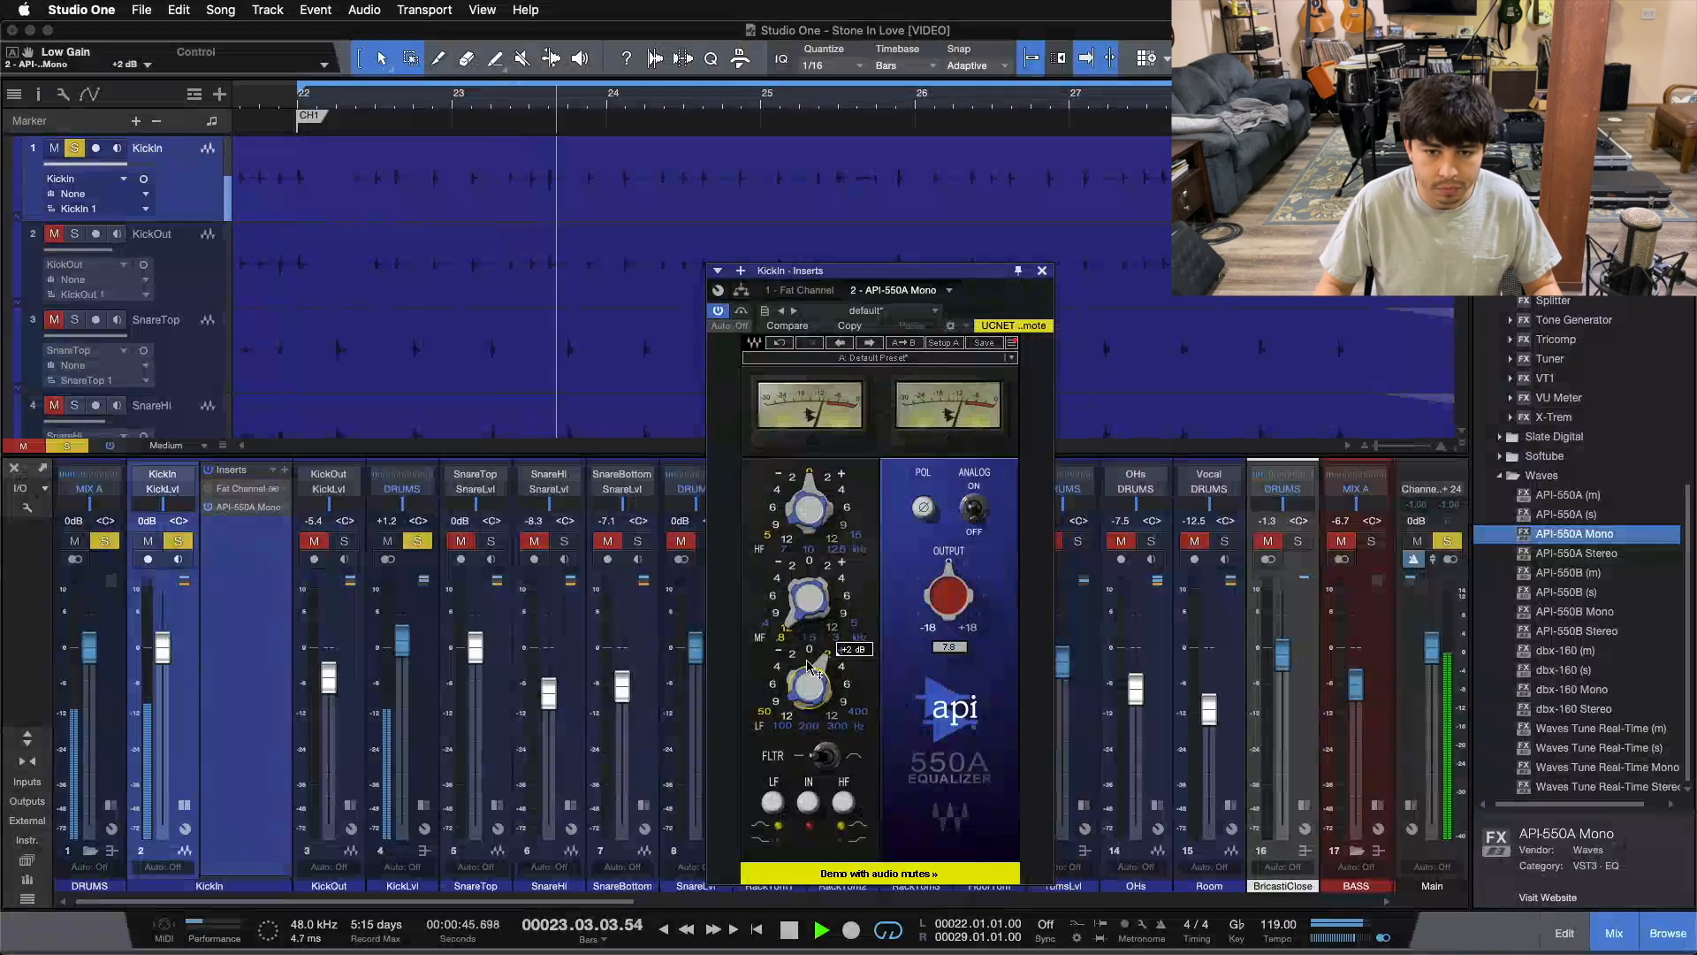
{"action": "scroll", "coordinate": [806, 665], "scroll_direction": "down", "scroll_amount": 1}
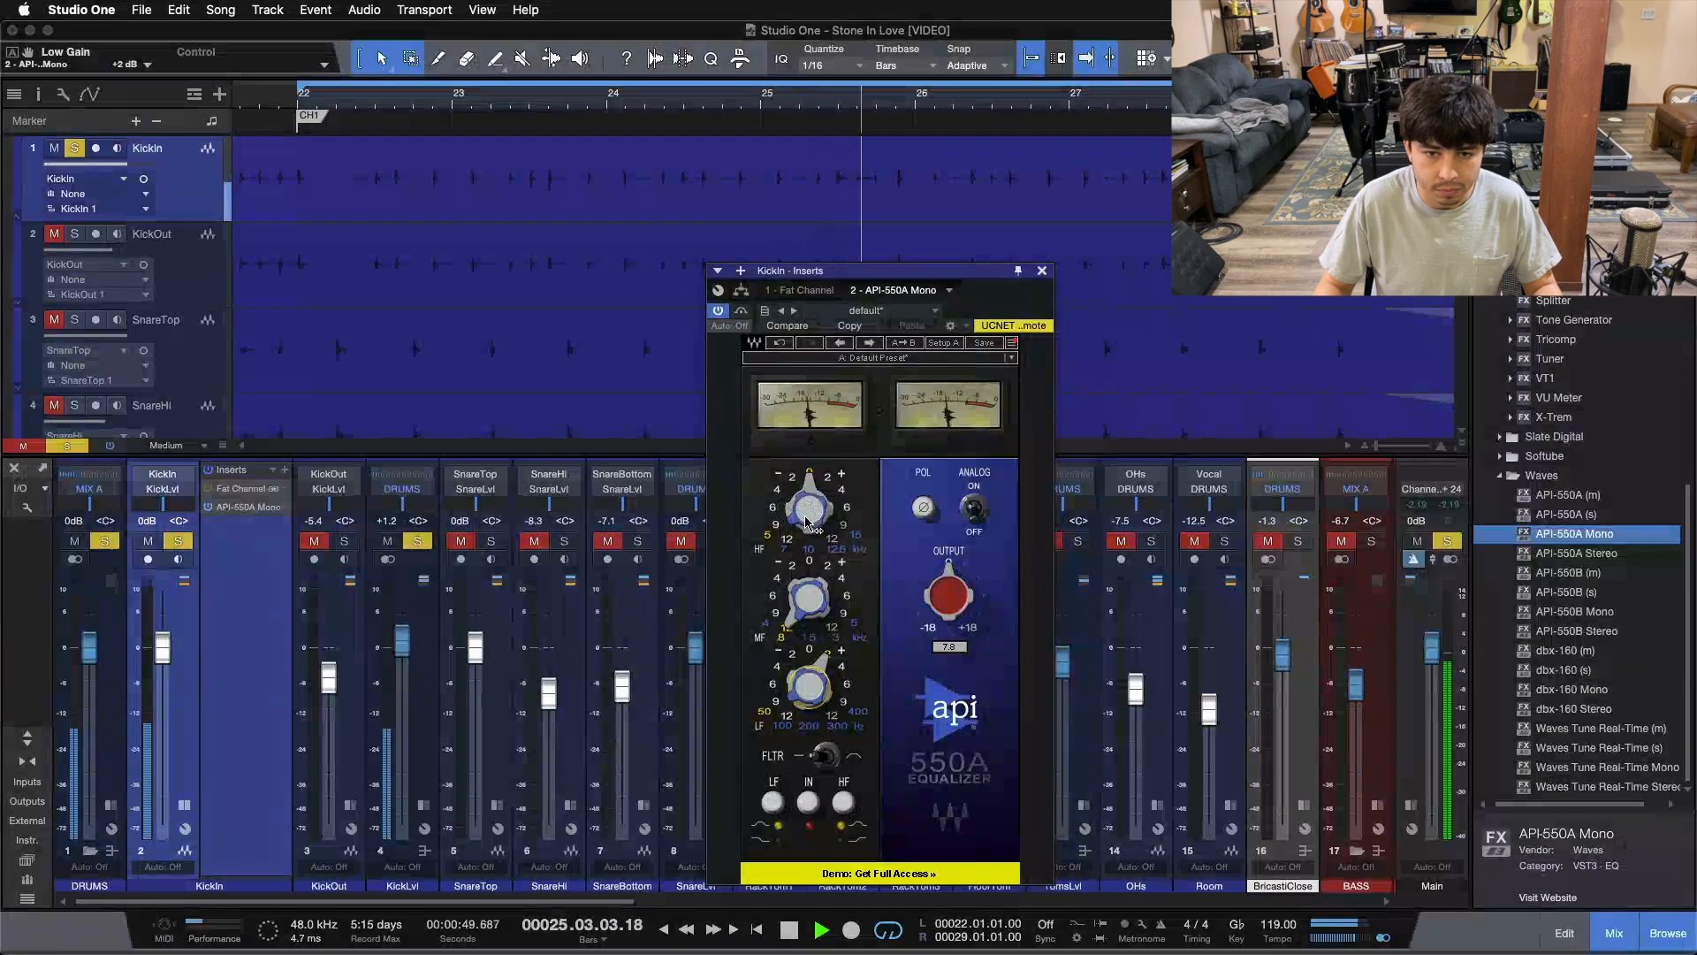
Boost the API-550A's HF band by 4 dB, try more LF gain but settle on +2 dB, and stop playback
{"action": "scroll", "coordinate": [812, 486], "scroll_direction": "up", "scroll_amount": 1}
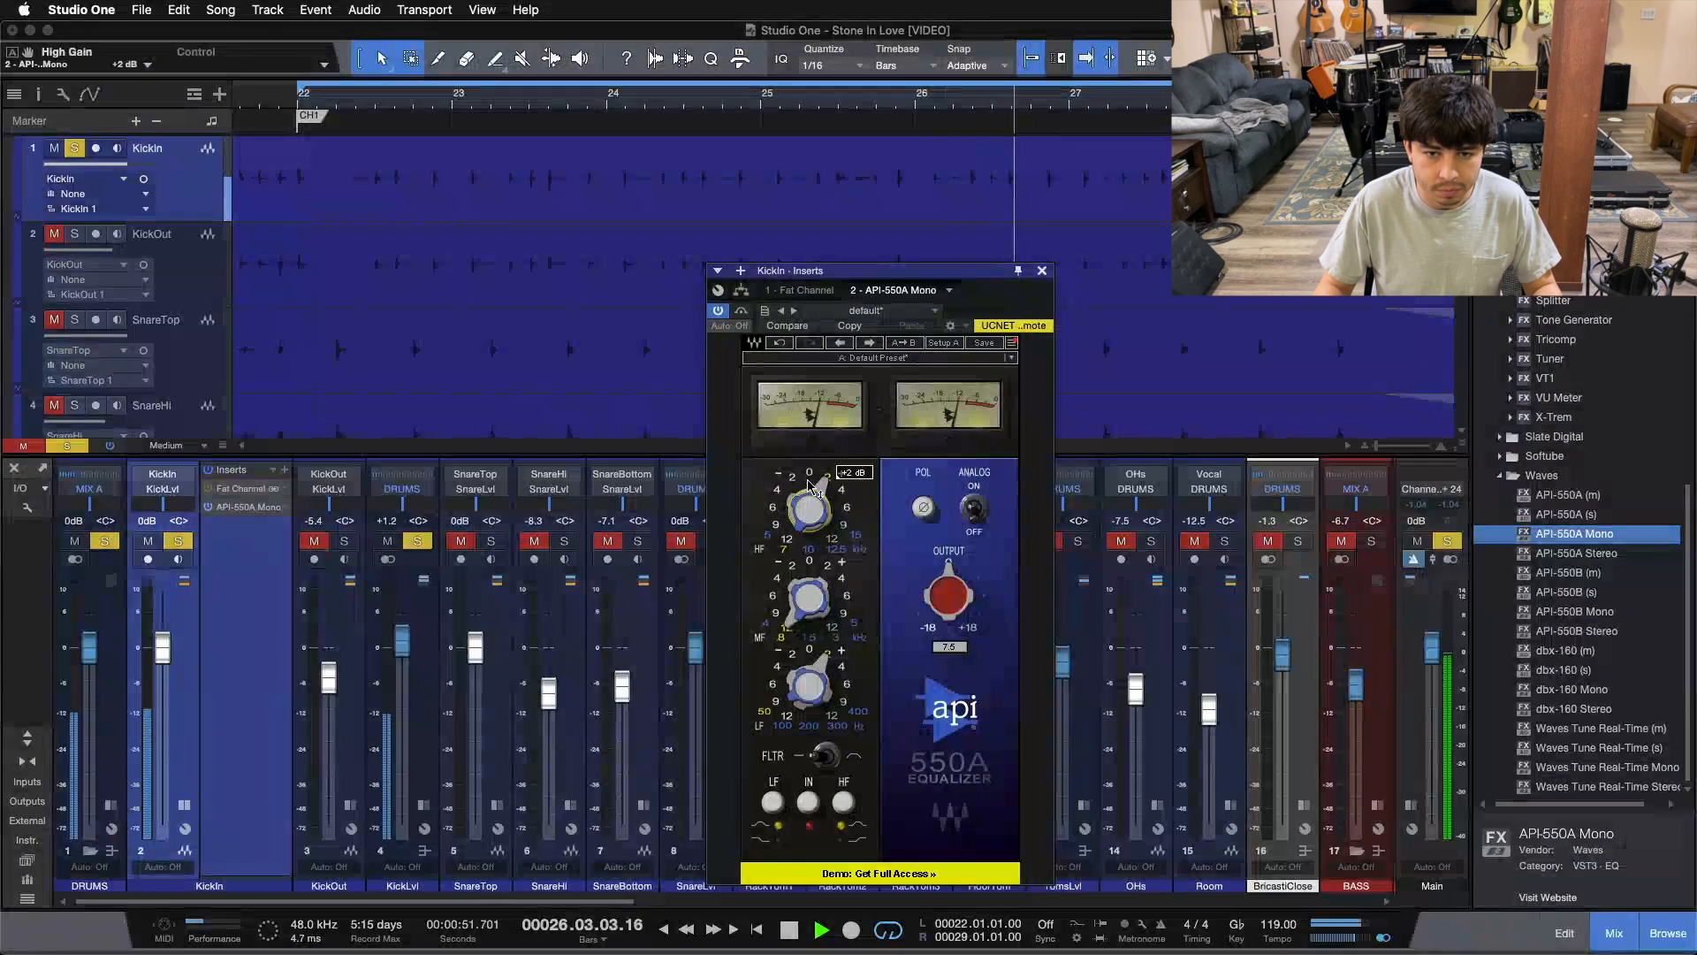
{"action": "scroll", "coordinate": [812, 486], "scroll_direction": "up", "scroll_amount": 1}
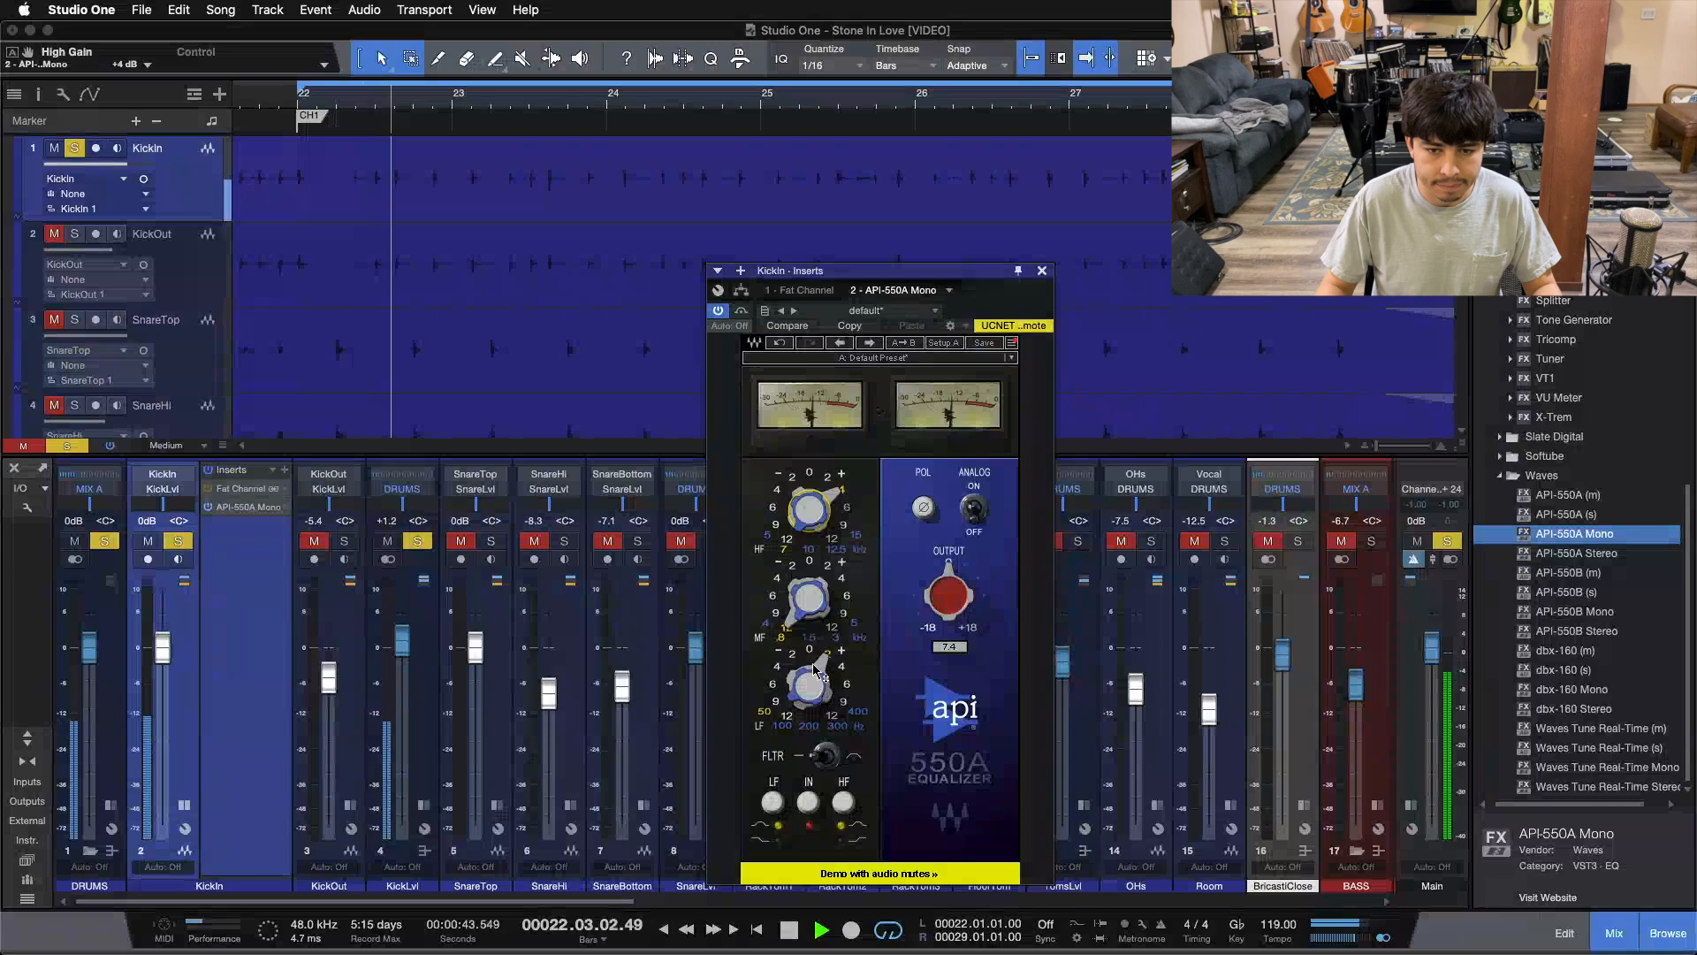
{"action": "scroll", "coordinate": [814, 671], "scroll_direction": "up", "scroll_amount": 1}
{"action": "scroll", "coordinate": [814, 672], "scroll_direction": "down", "scroll_amount": 1}
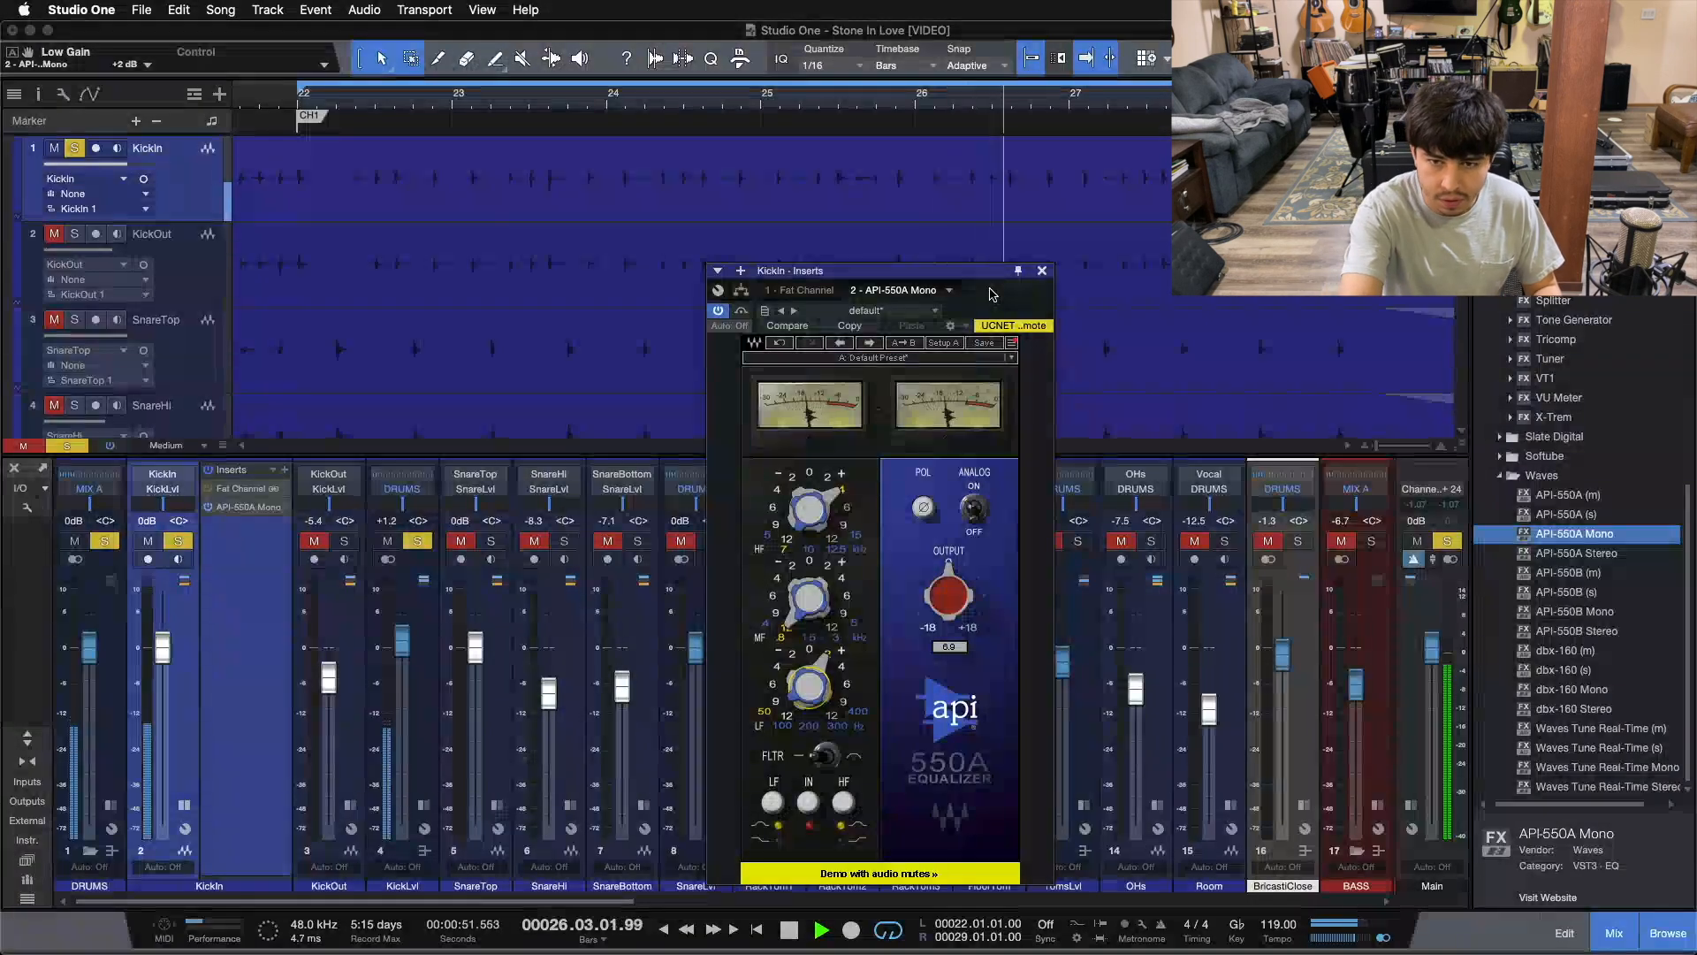
{"action": "key", "text": "space"}
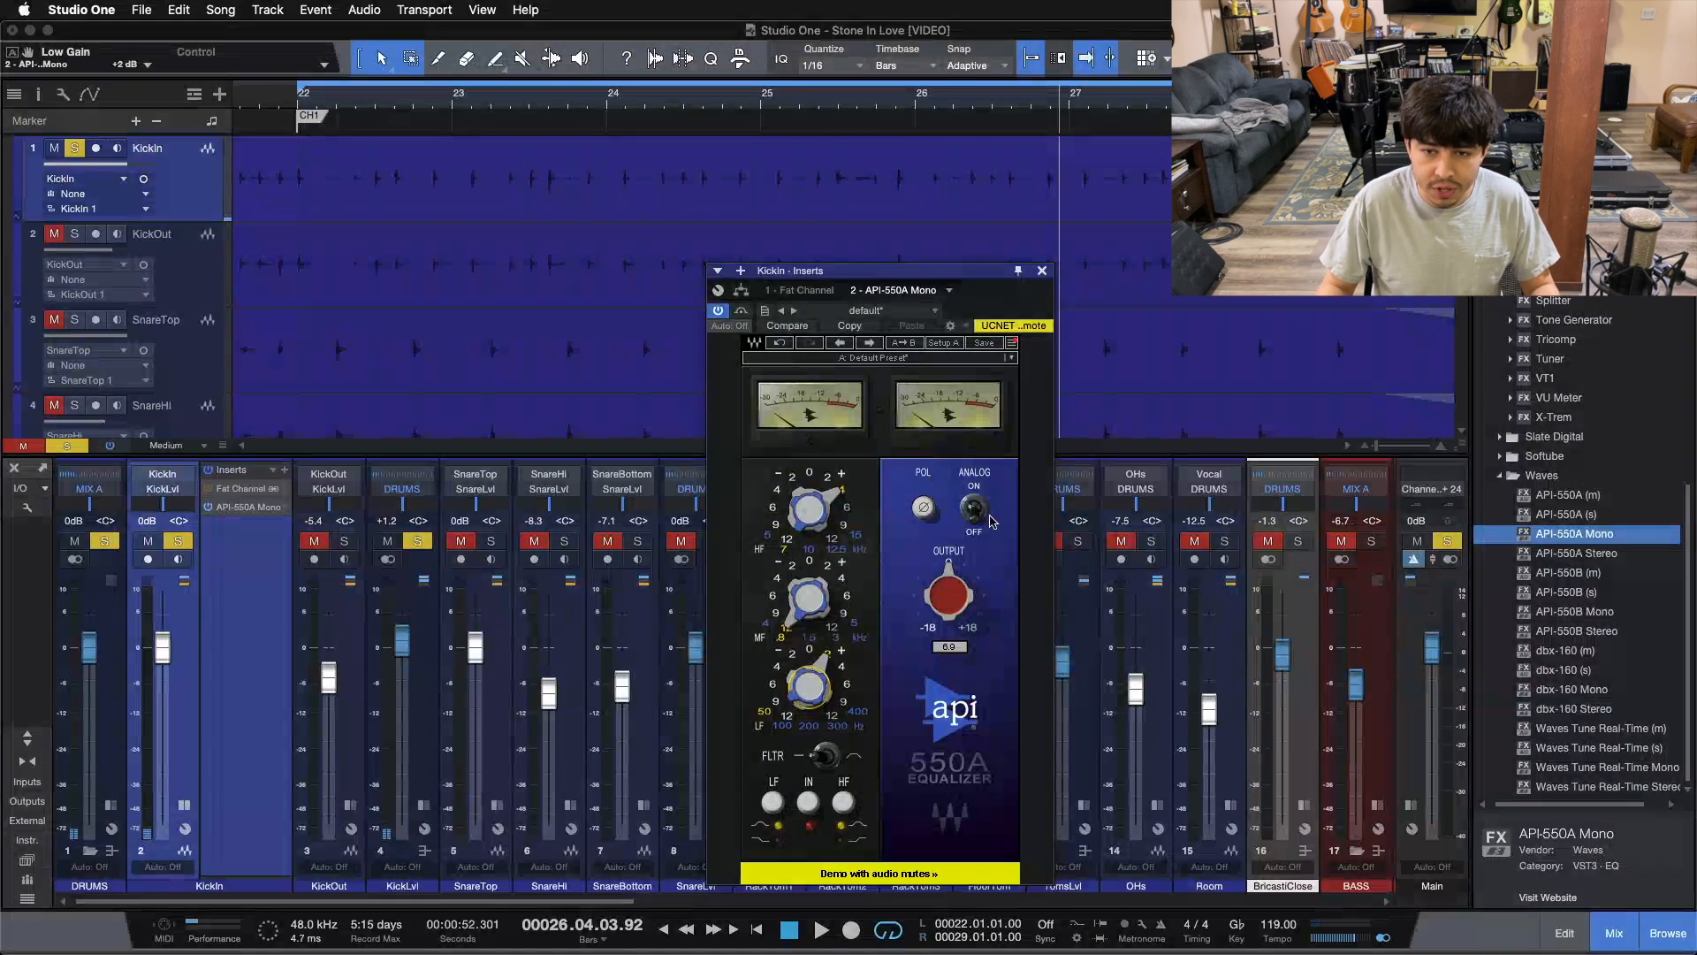
Play the kick from bar 22 and compare the API-550A with Analog on and off, leaving it off
{"action": "key", "text": "comma"}
{"action": "key", "text": "space"}
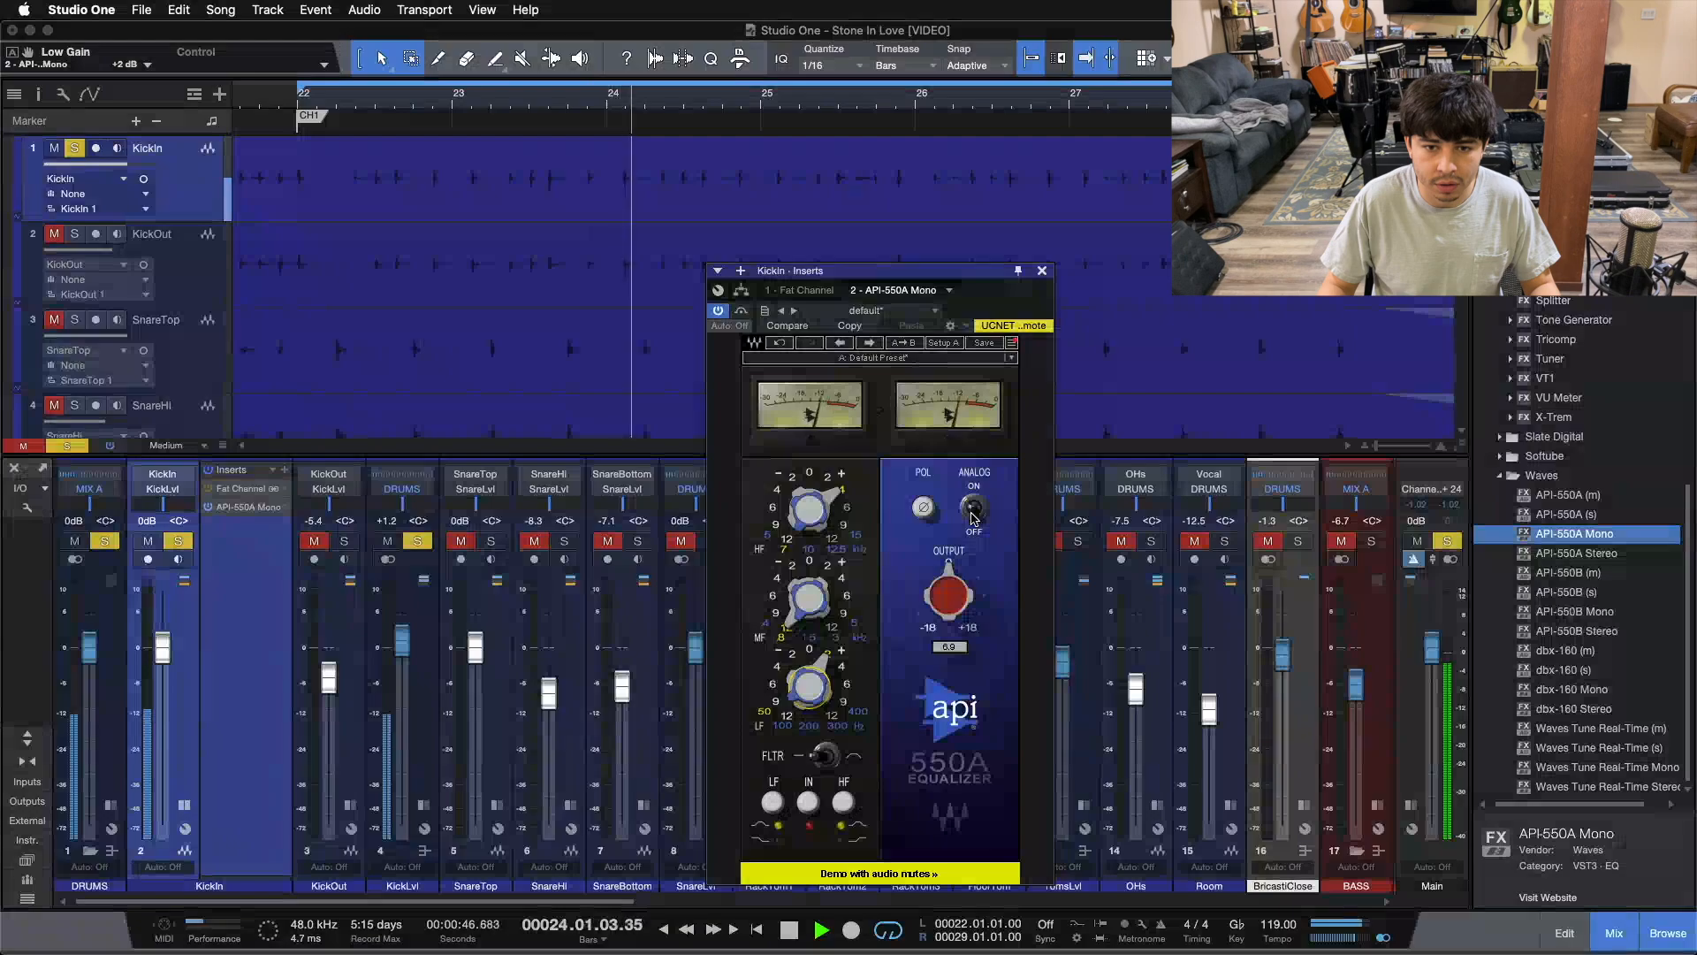
{"action": "left_click", "coordinate": [973, 511]}
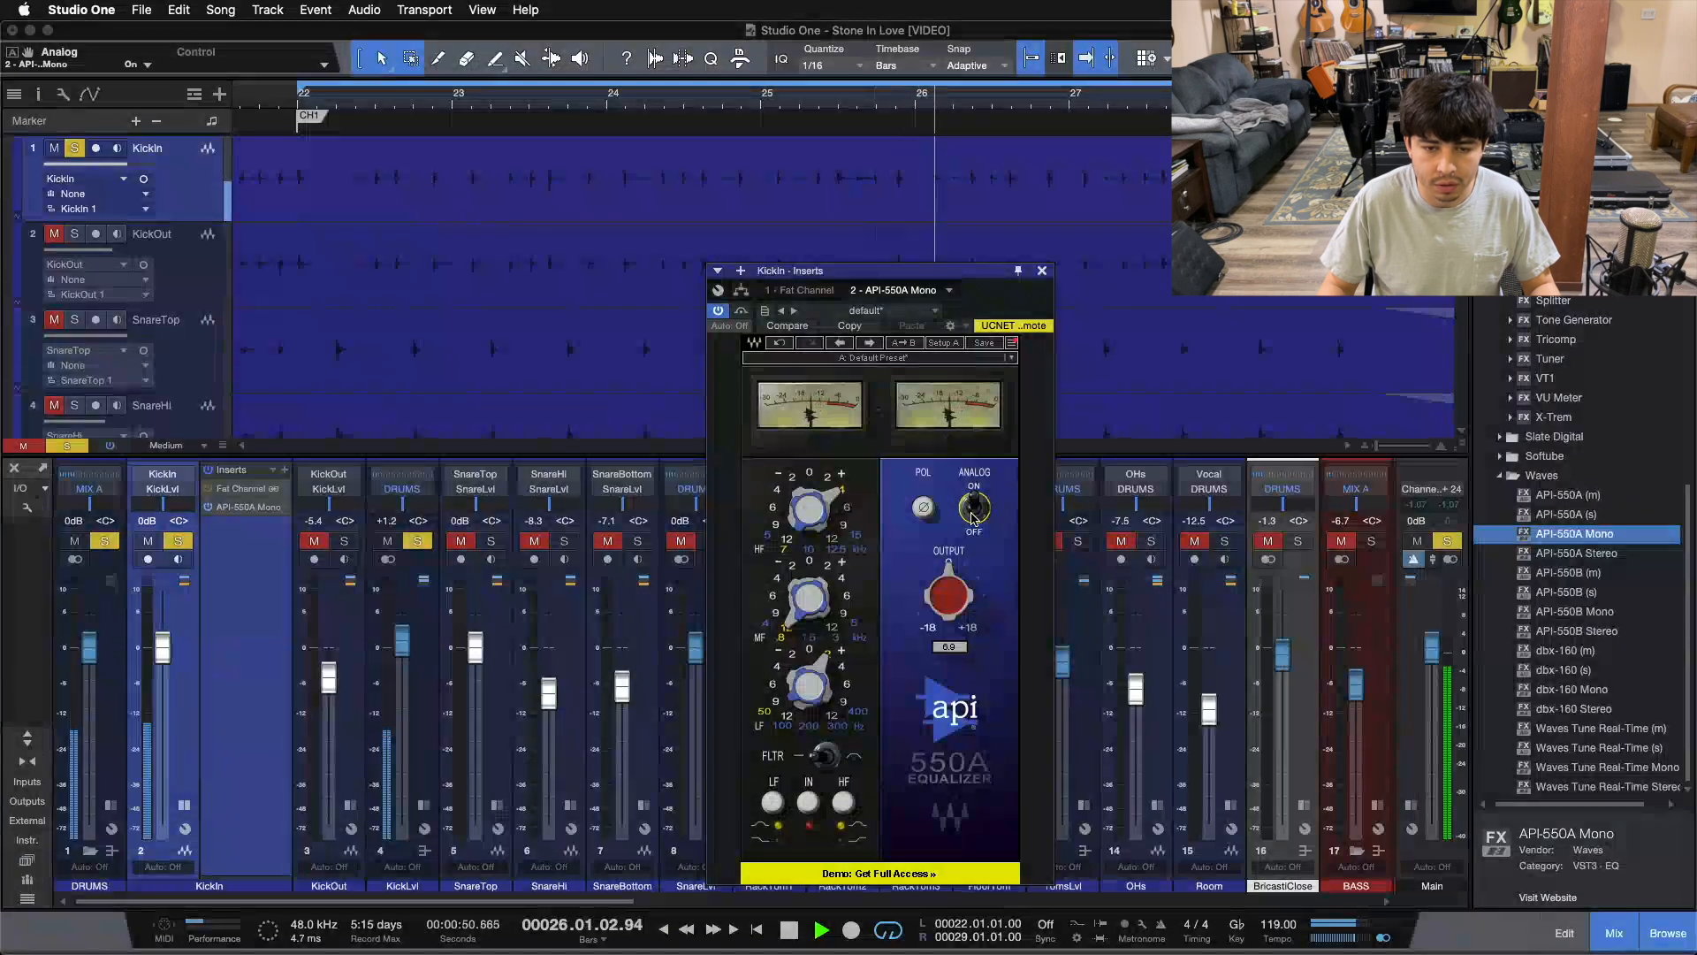
{"action": "left_click", "coordinate": [972, 511]}
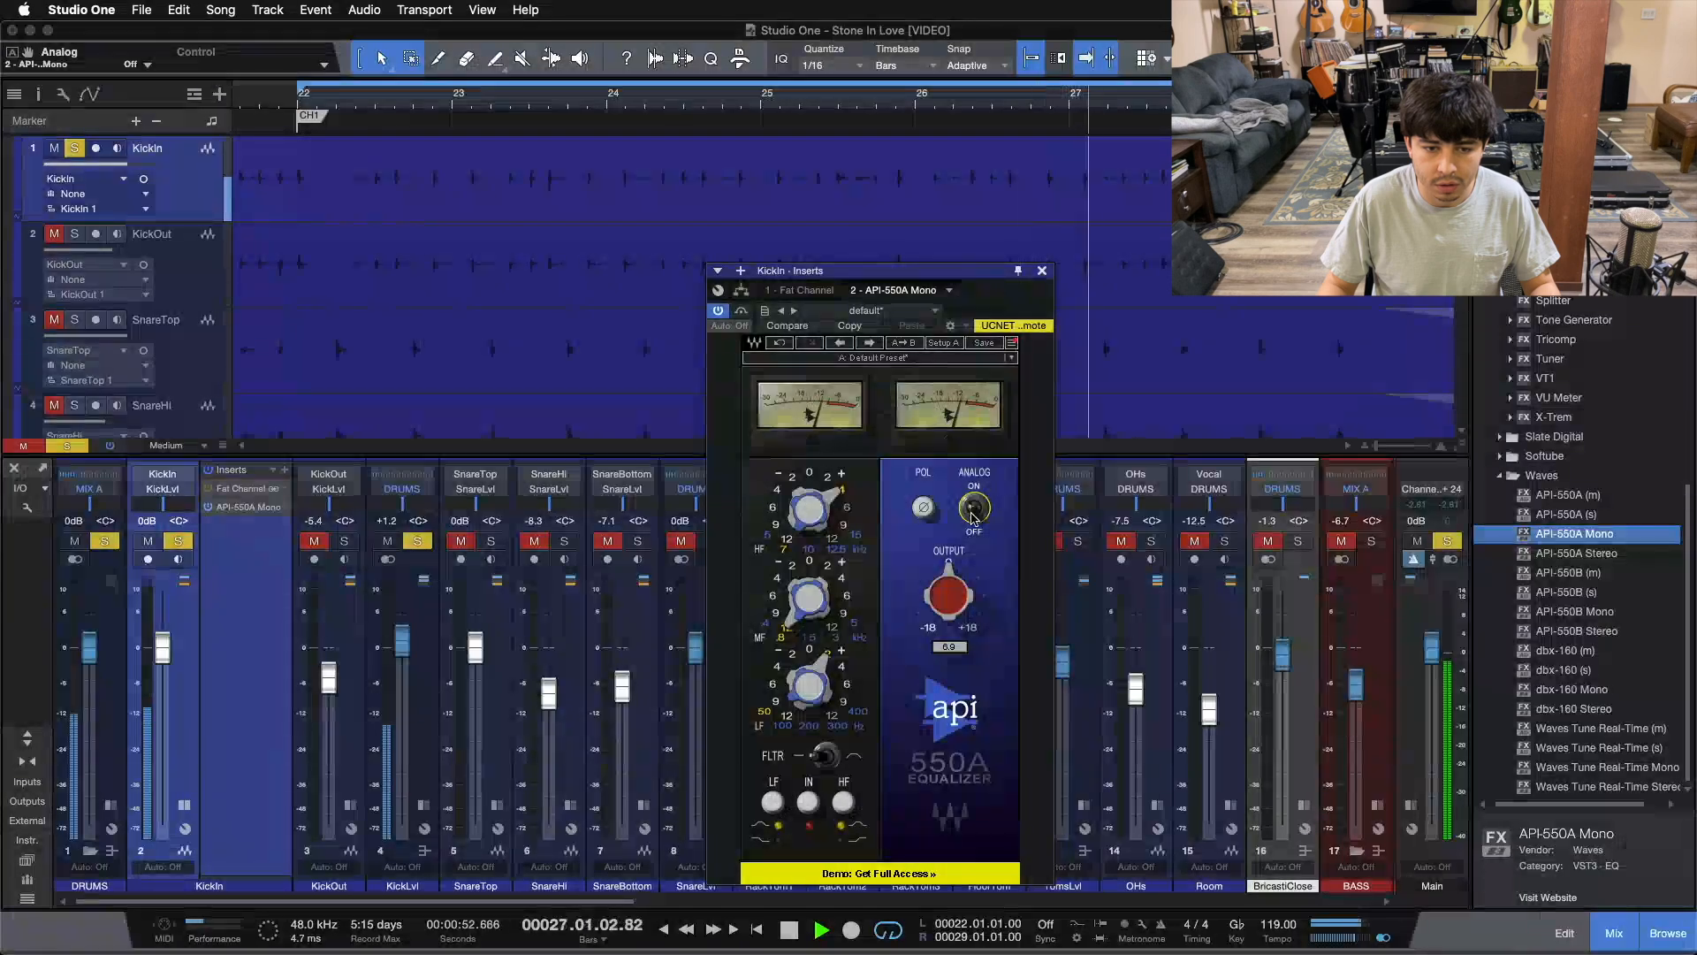
{"action": "left_click", "coordinate": [972, 513]}
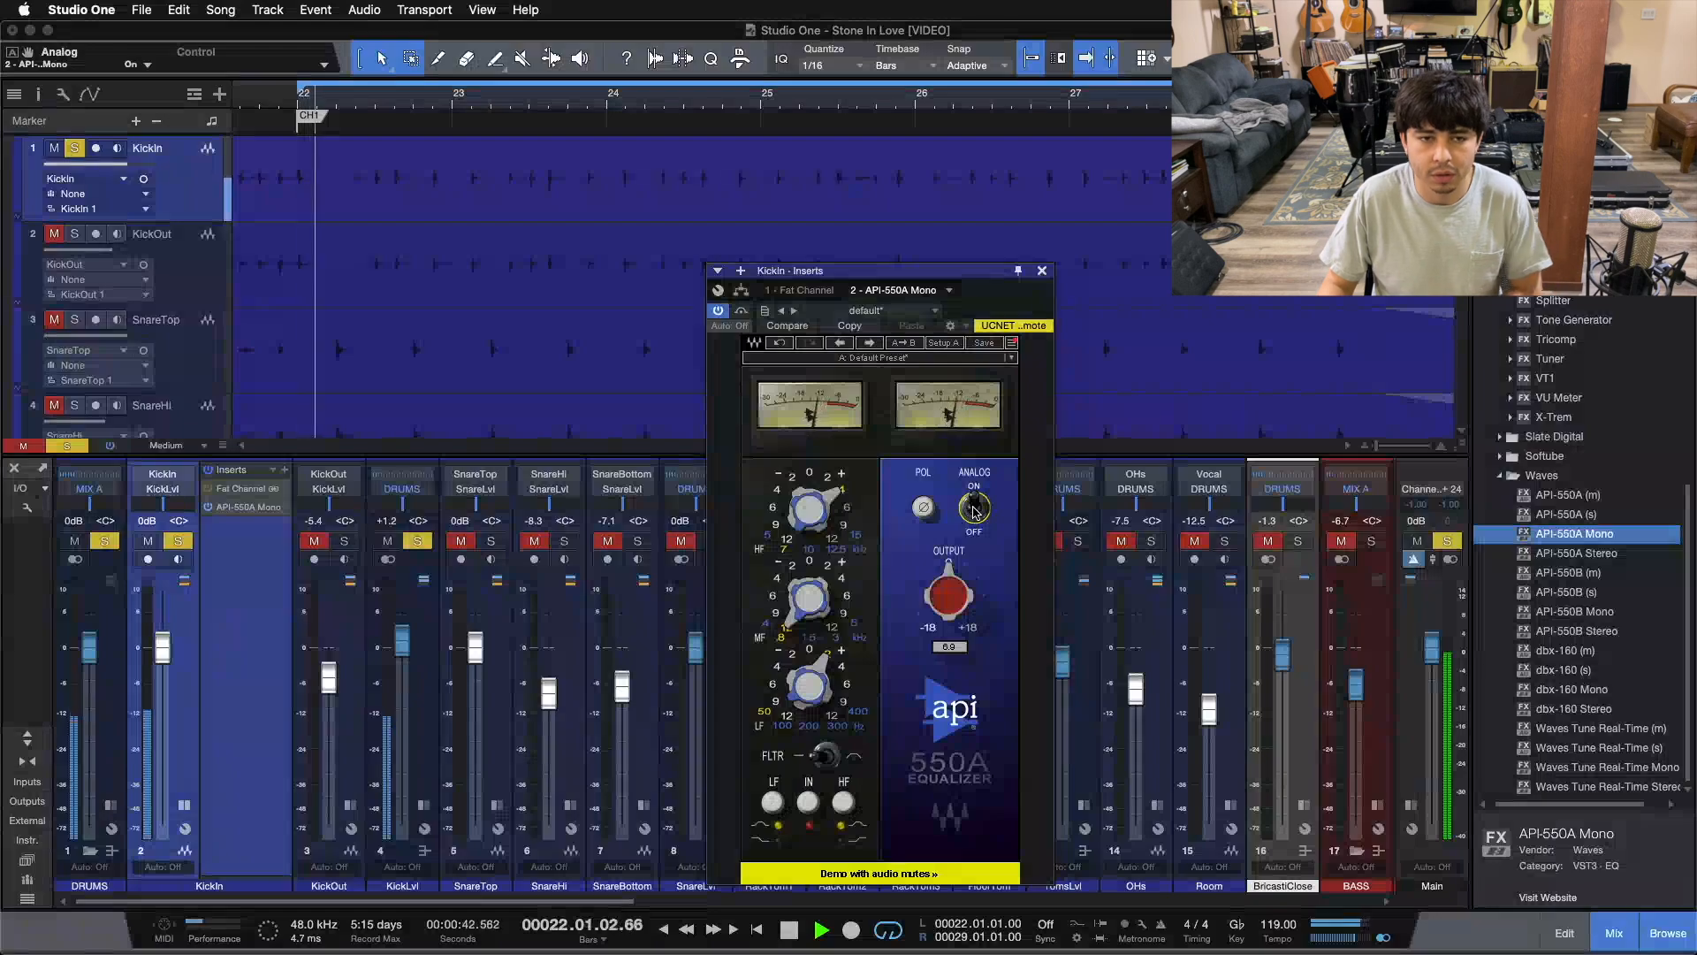
{"action": "left_click", "coordinate": [973, 511]}
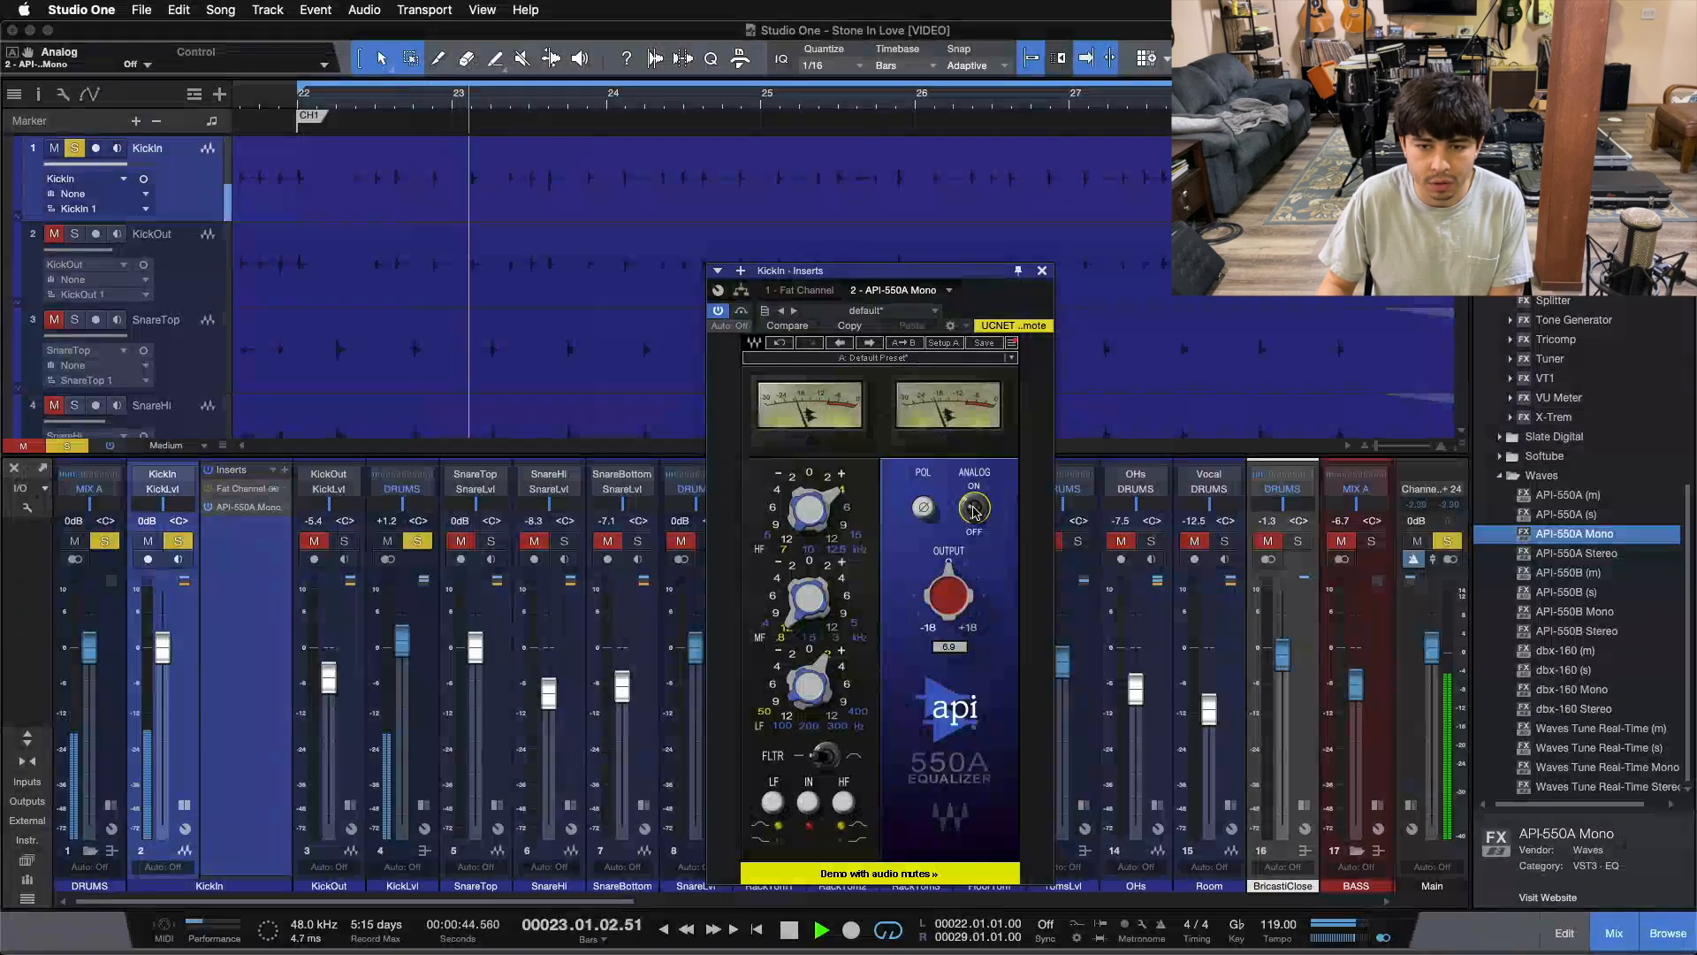
{"action": "left_click", "coordinate": [974, 511]}
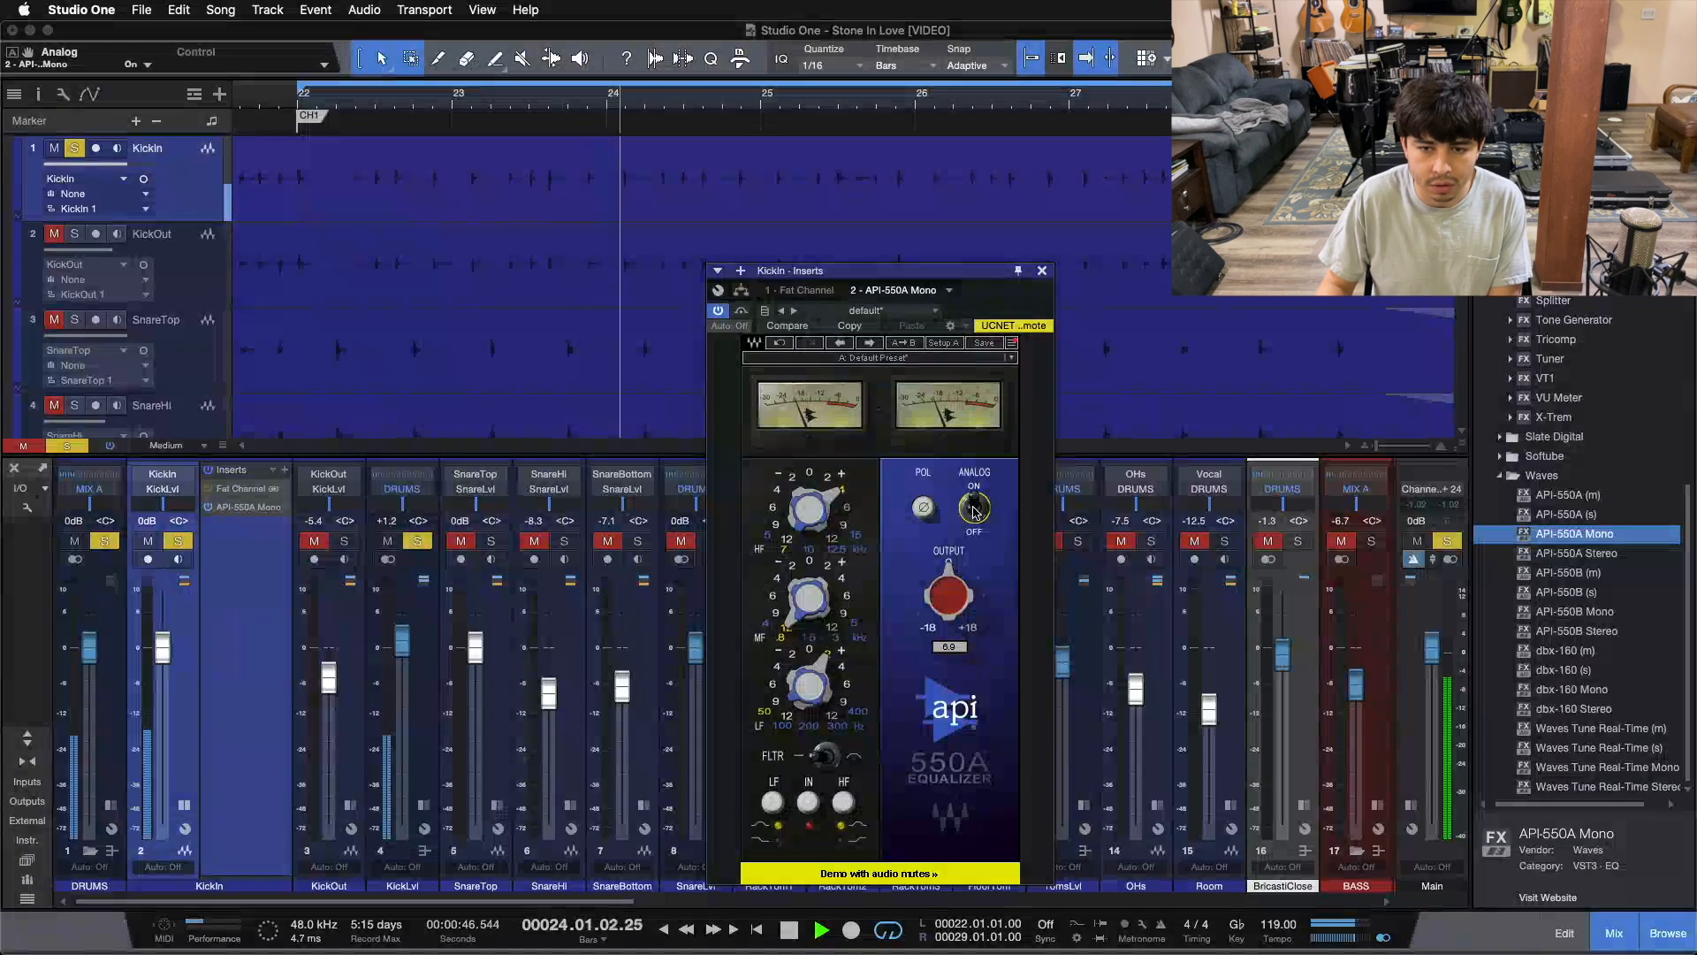
{"action": "left_click", "coordinate": [974, 511]}
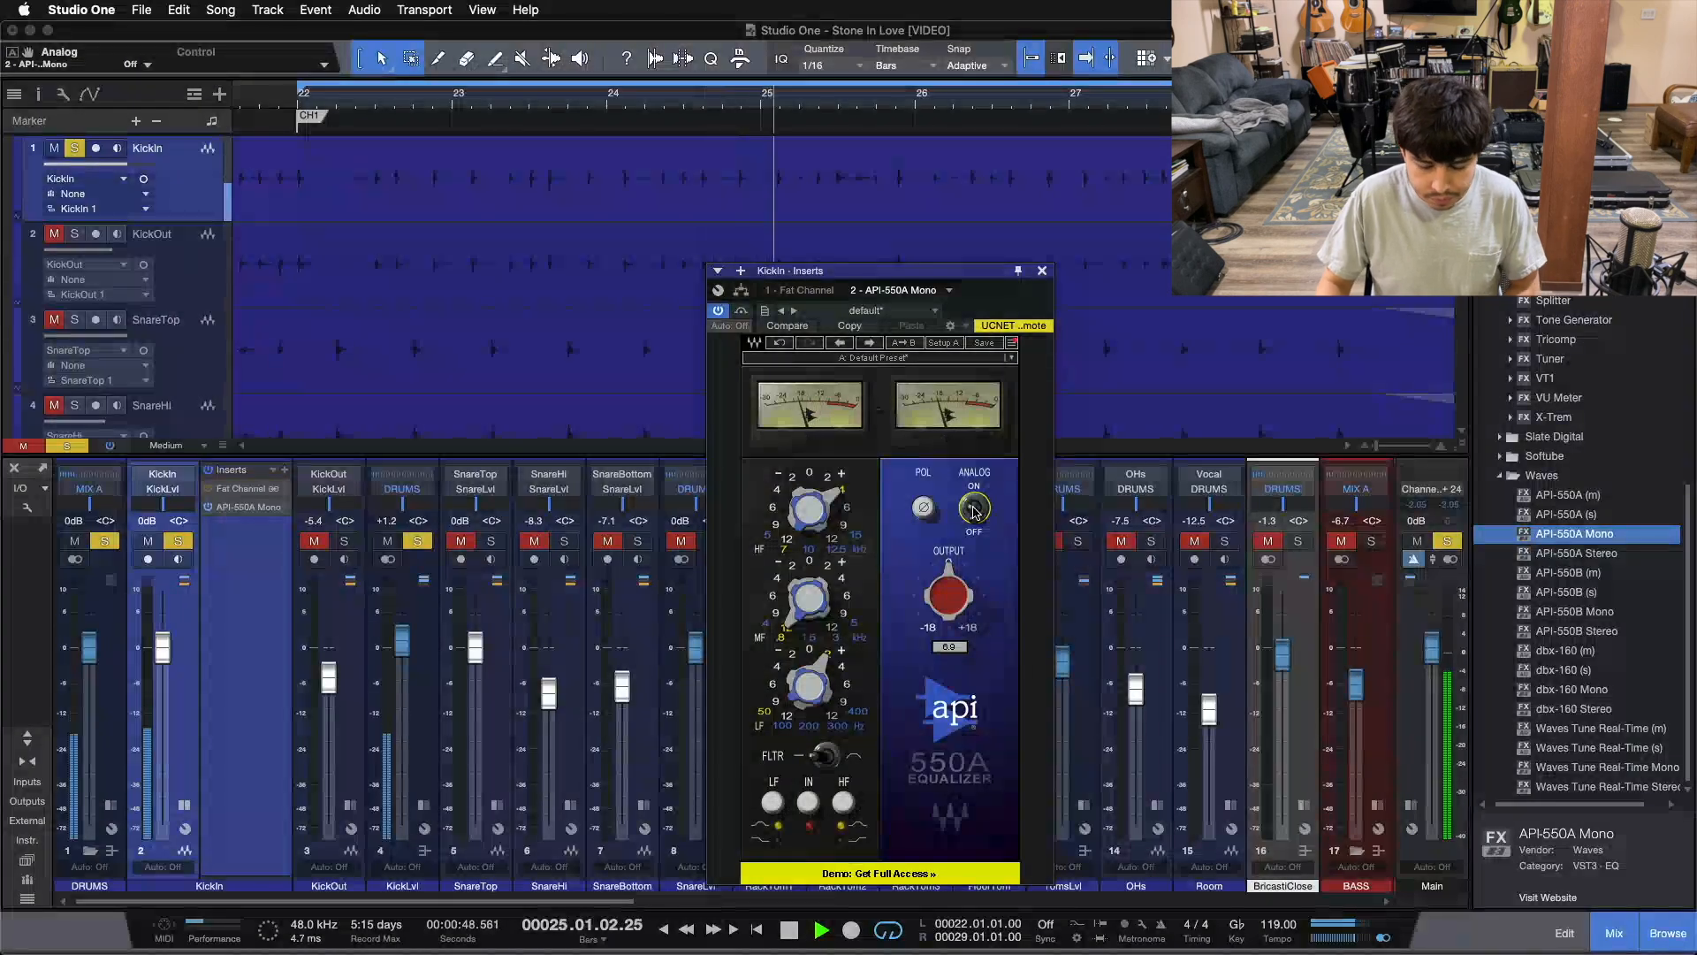
{"action": "key", "text": "space"}
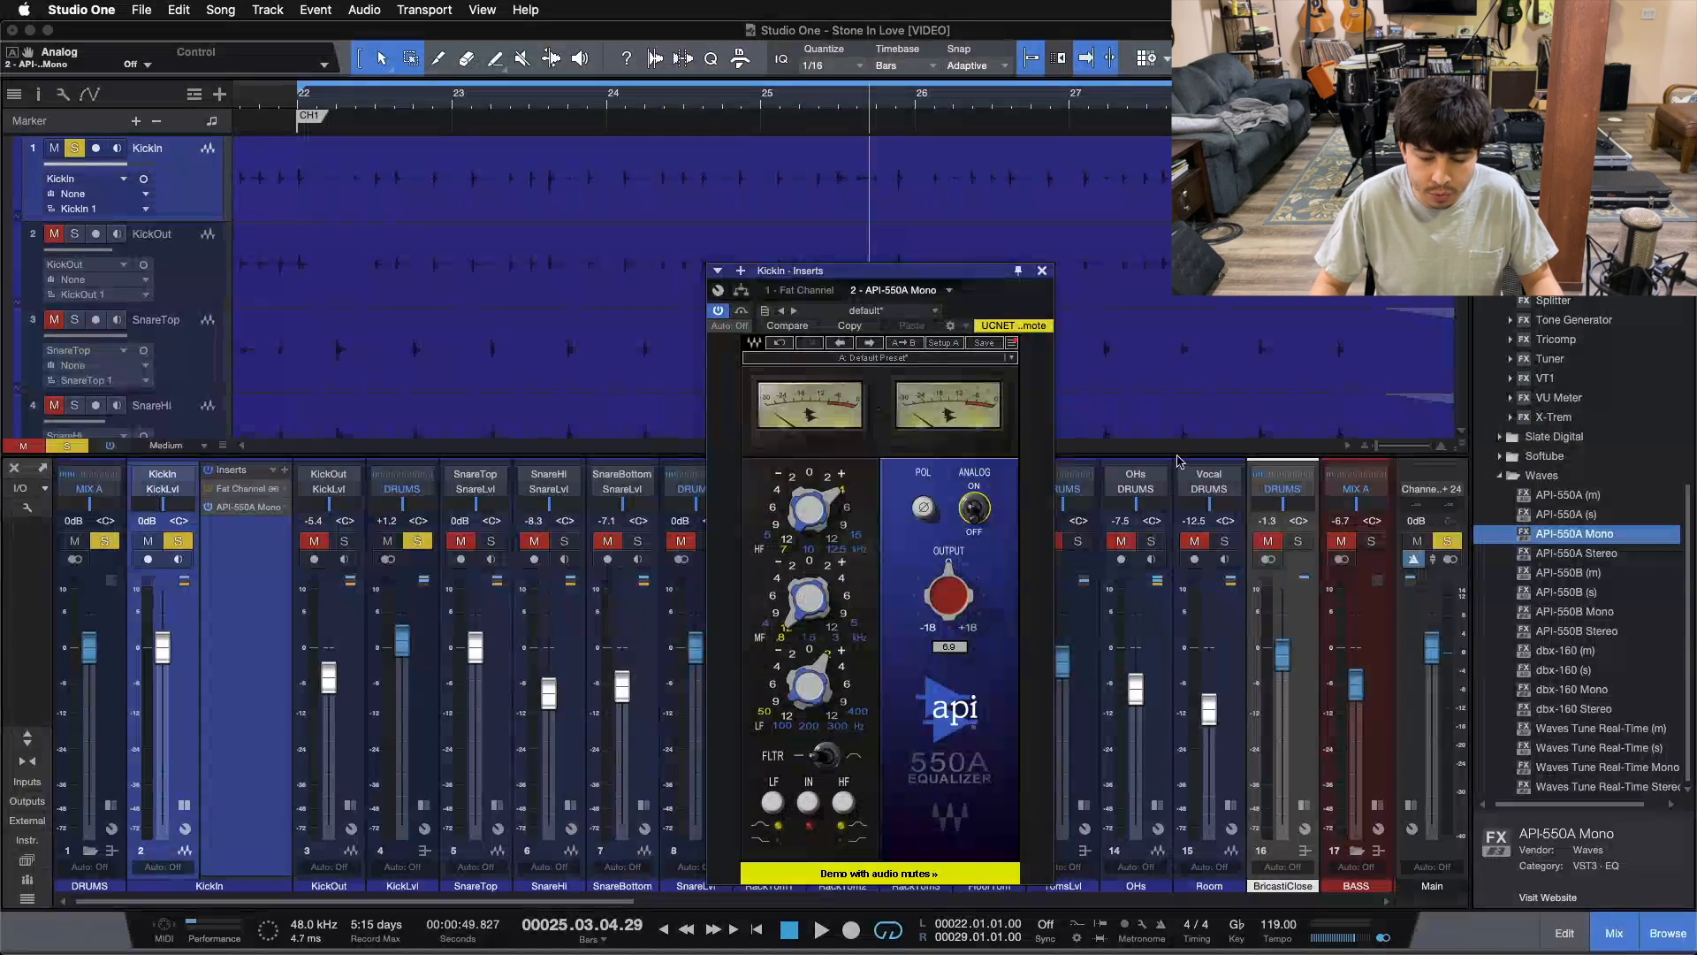
Audition the HF band during playback with +9 and +12 dB gain at 12.5 and 7 kHz, and return the gain to +4 dB
{"action": "mouse_move", "coordinate": [839, 499]}
{"action": "key", "text": "space"}
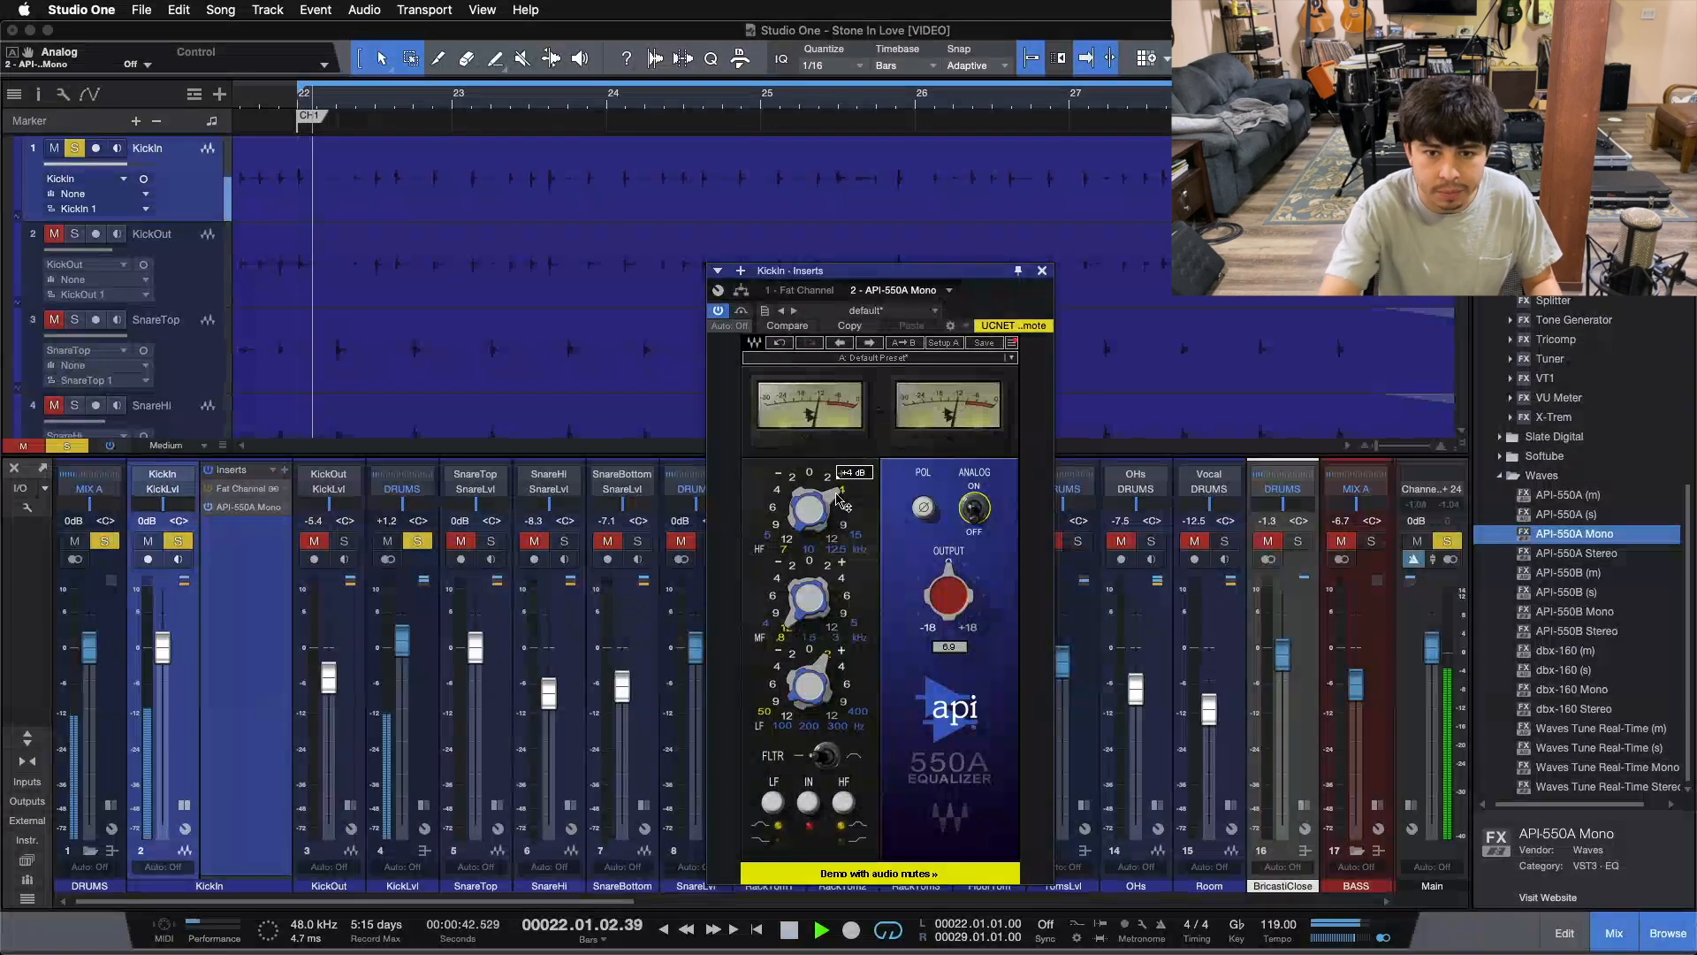
{"action": "scroll", "coordinate": [838, 499], "scroll_direction": "up", "scroll_amount": 2}
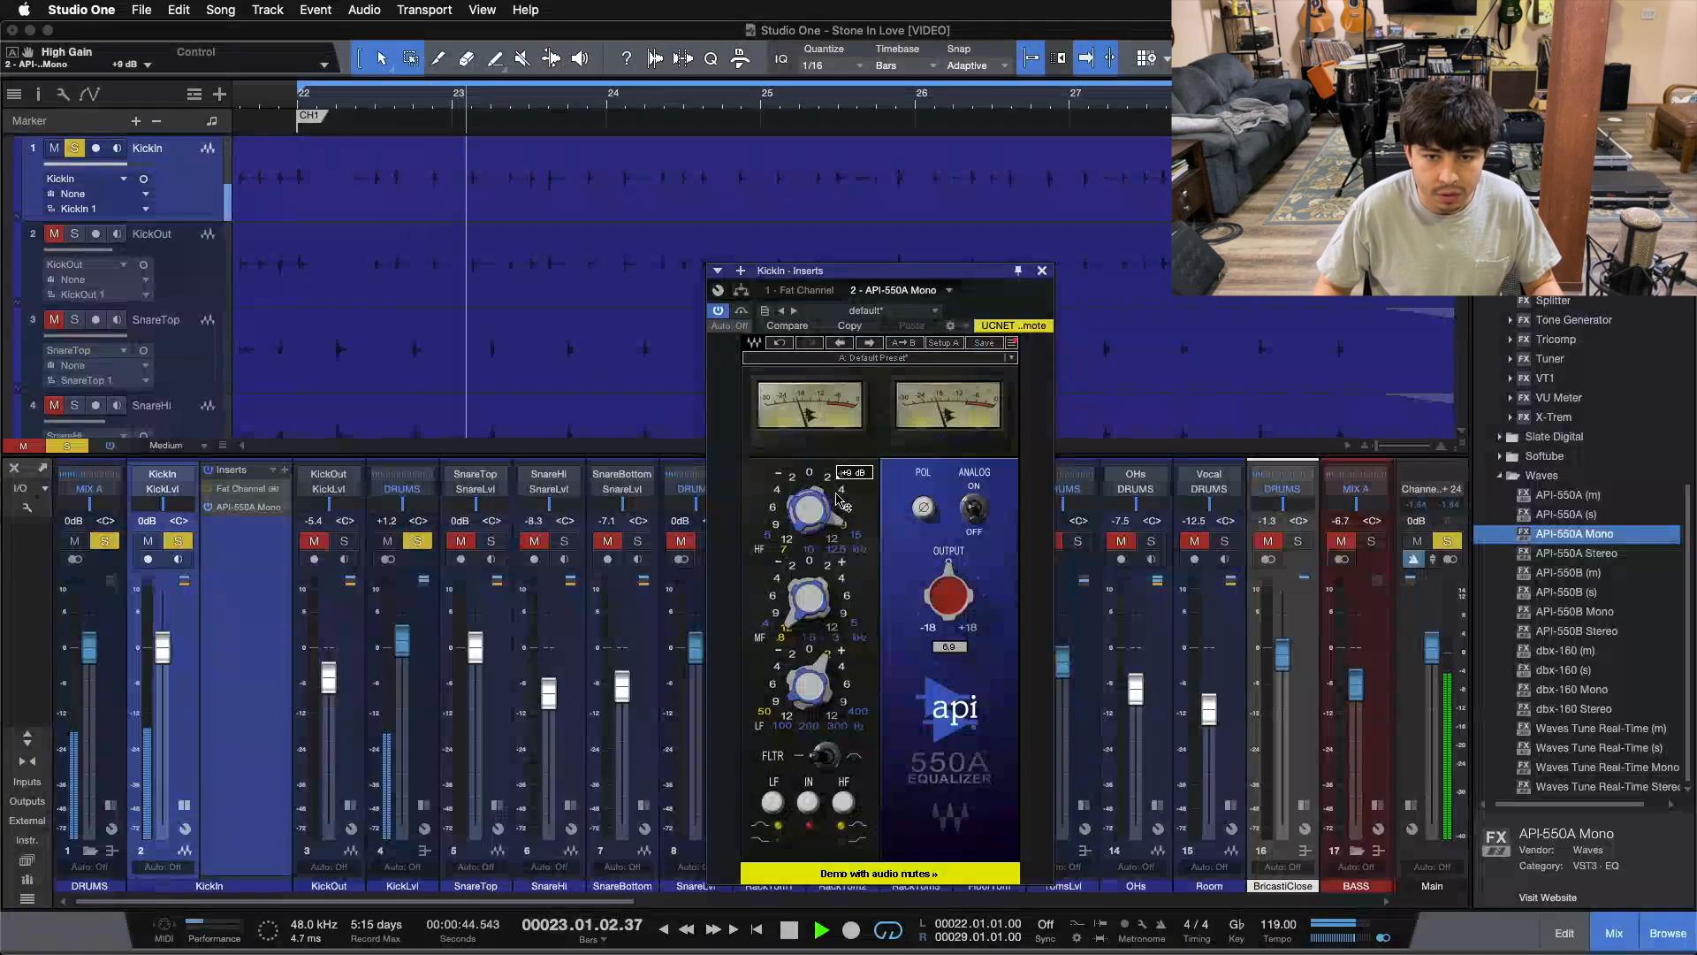
{"action": "scroll", "coordinate": [814, 507], "scroll_direction": "up", "scroll_amount": 1}
{"action": "scroll", "coordinate": [814, 506], "scroll_direction": "up", "scroll_amount": 1}
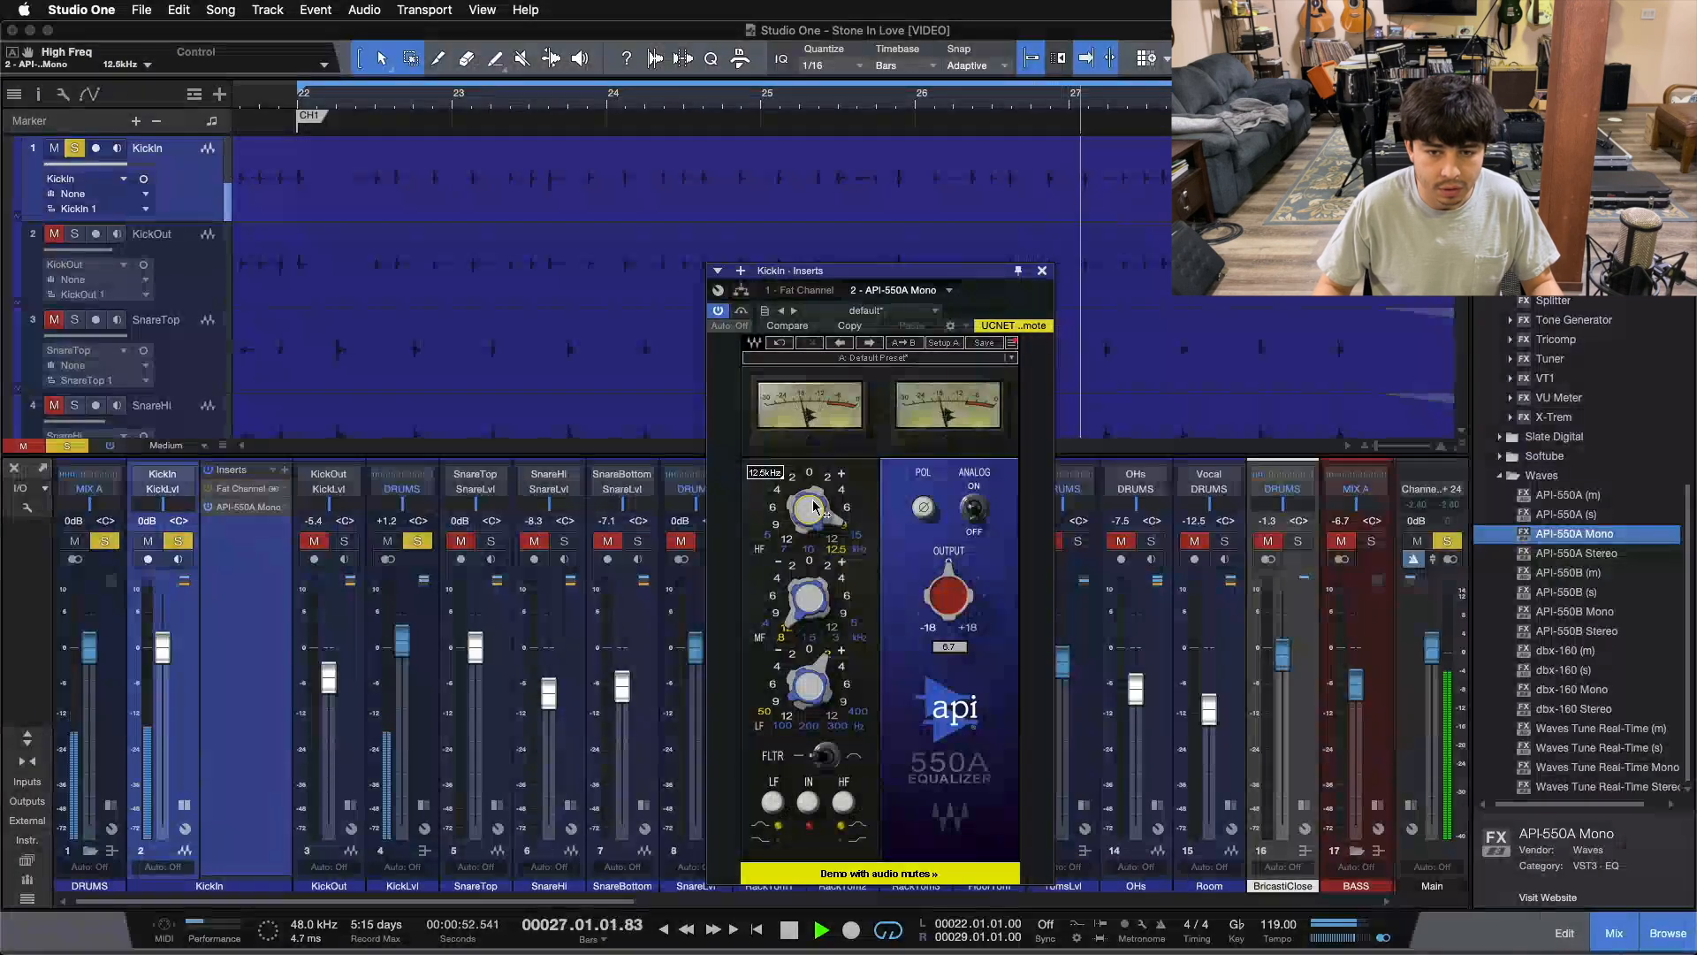
{"action": "scroll", "coordinate": [813, 507], "scroll_direction": "down", "scroll_amount": 1}
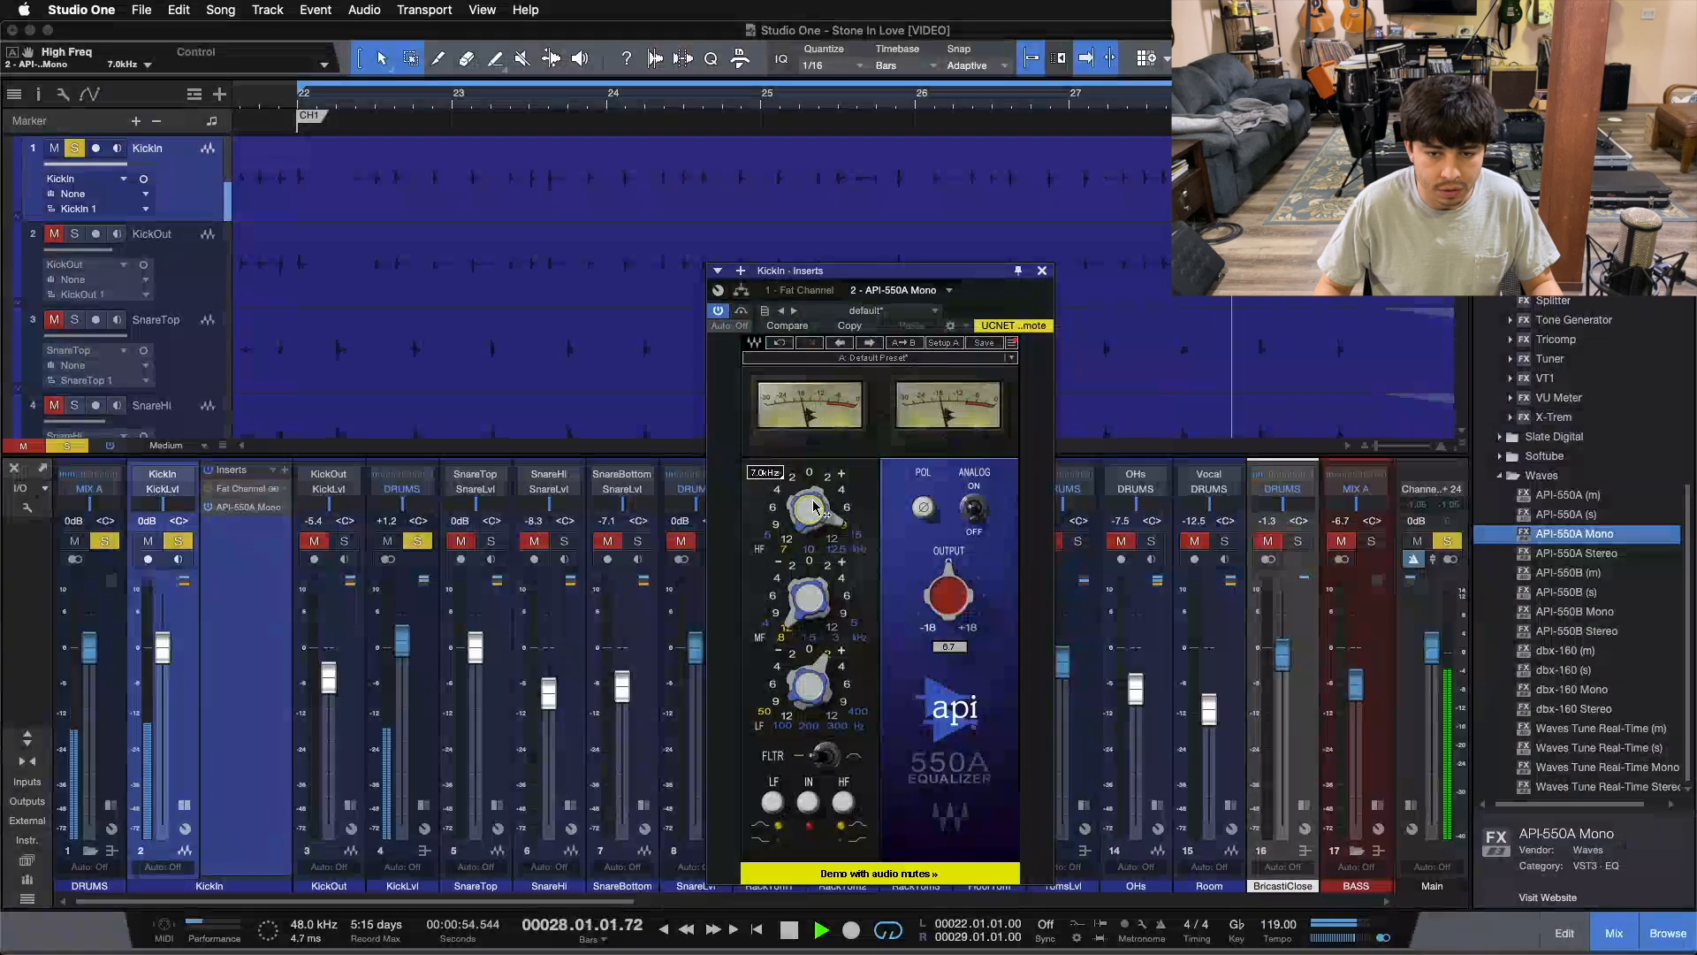
{"action": "scroll", "coordinate": [813, 507], "scroll_direction": "up", "scroll_amount": 1}
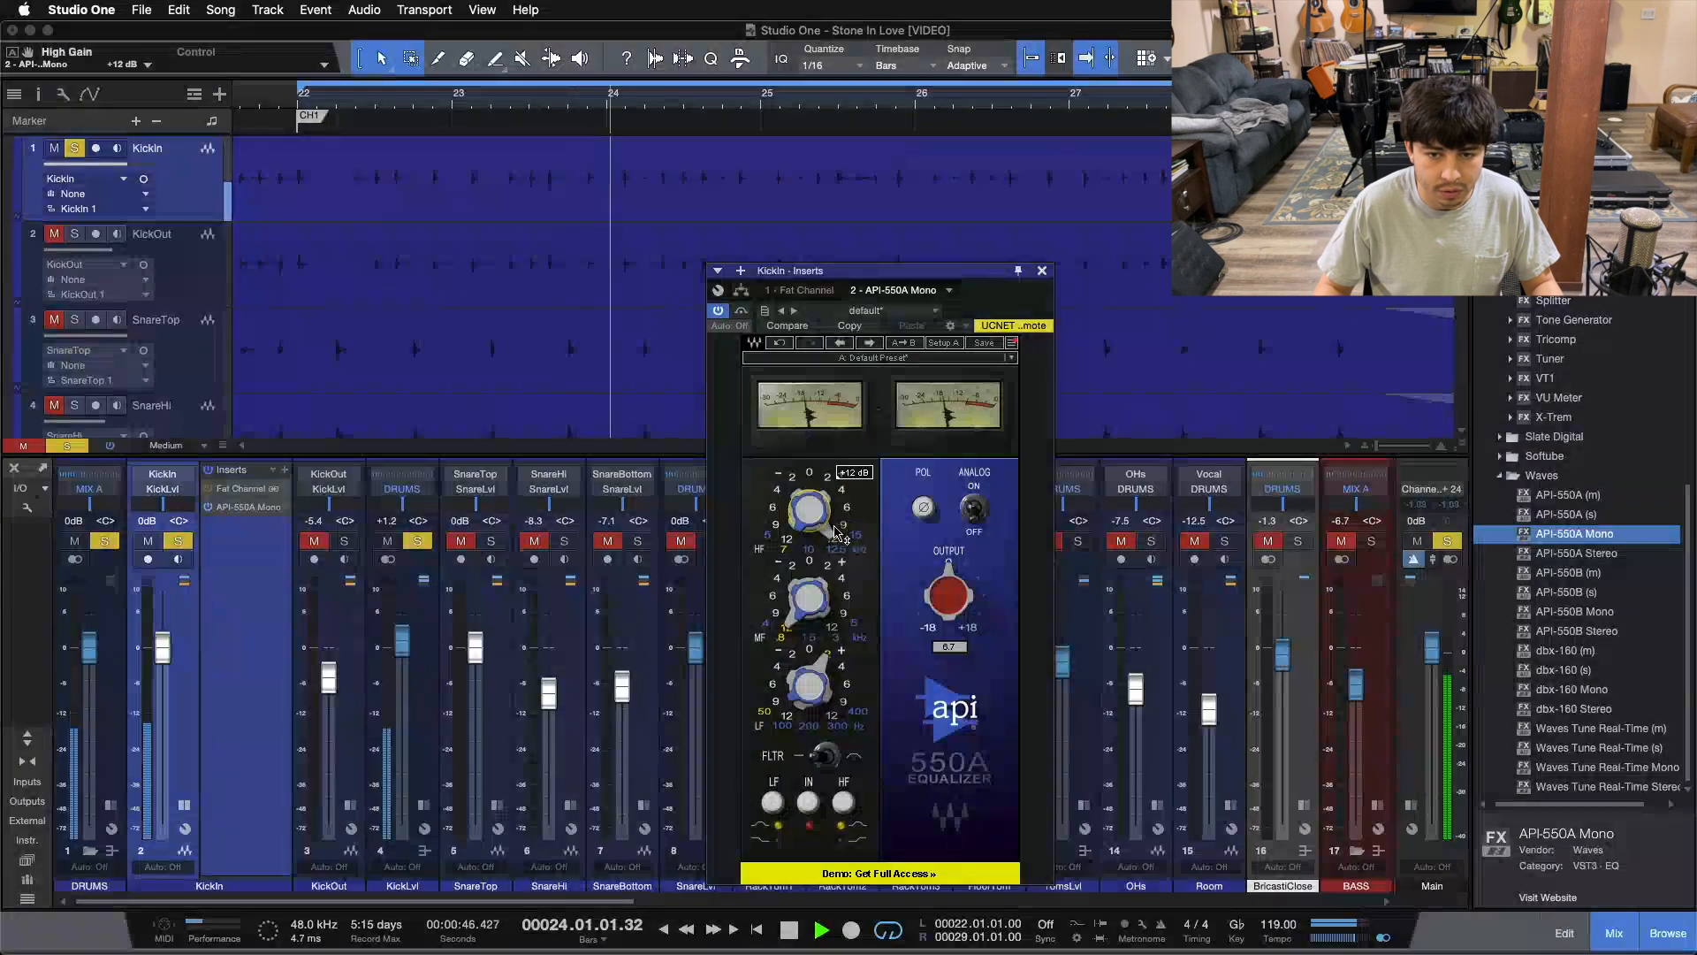
{"action": "left_click_drag", "start_coordinate": [841, 524], "coordinate": [835, 532]}
{"action": "scroll", "coordinate": [836, 532], "scroll_direction": "down", "scroll_amount": 1}
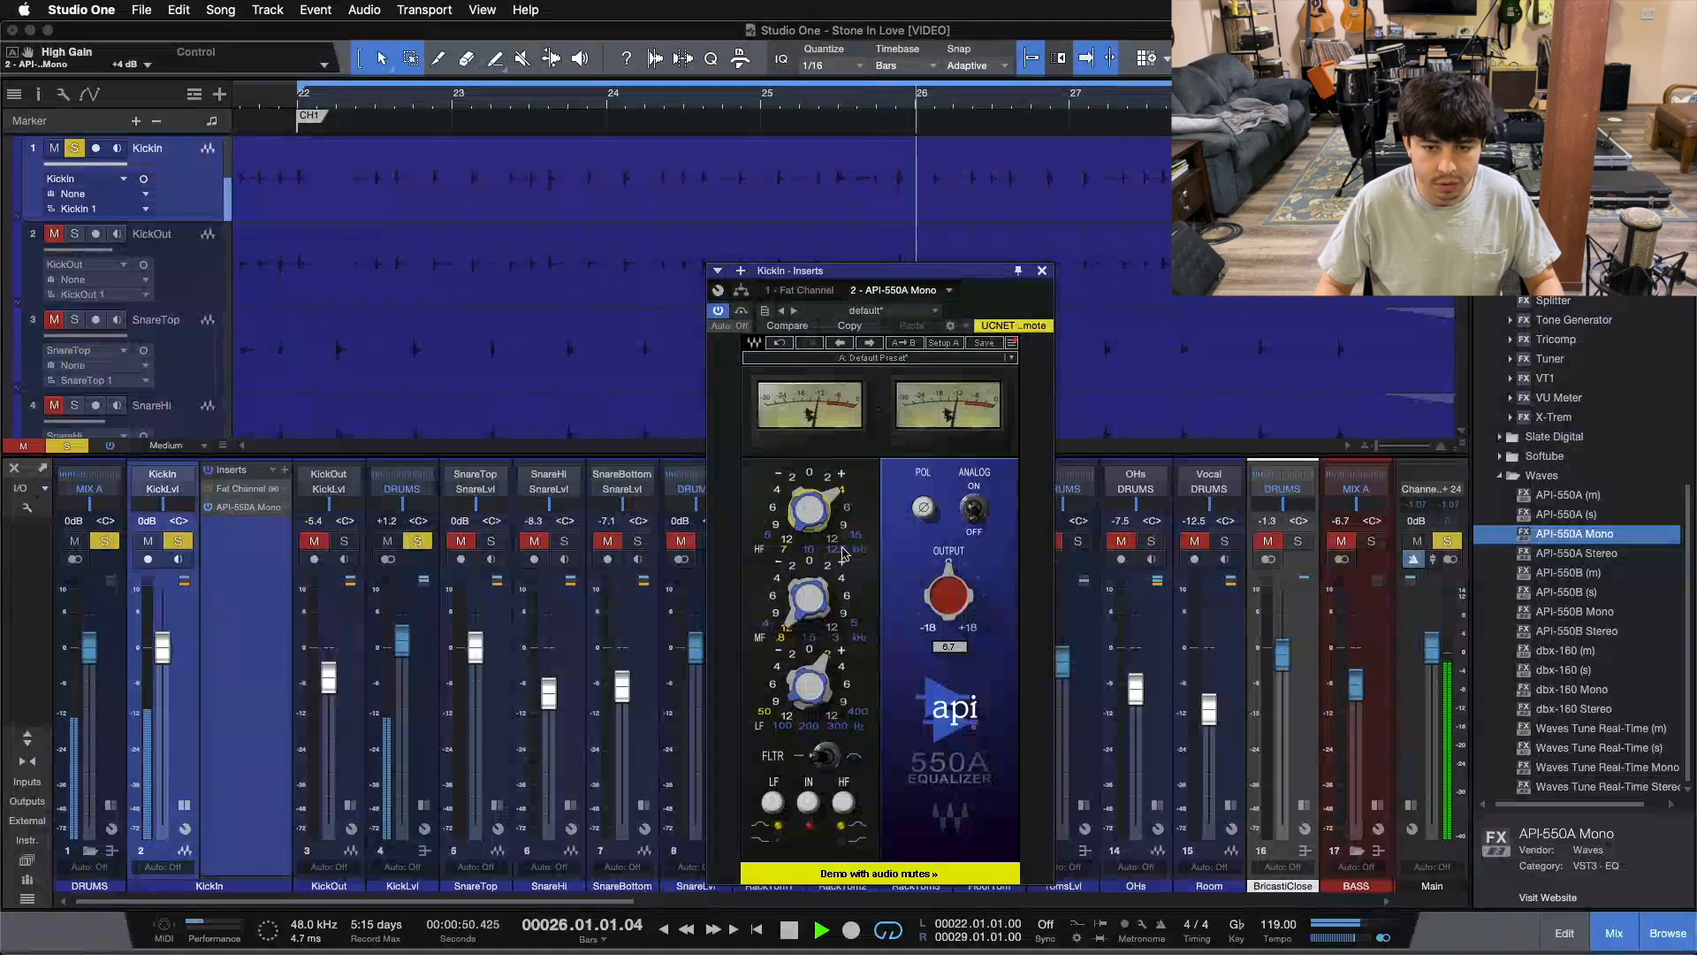
Audition the LF band with +9 dB gain at 100 and 200 Hz, restore +2 dB at 50 Hz and stop playback
{"action": "scroll", "coordinate": [810, 692], "scroll_direction": "up", "scroll_amount": 1}
{"action": "scroll", "coordinate": [825, 665], "scroll_direction": "up", "scroll_amount": 1}
{"action": "scroll", "coordinate": [810, 687], "scroll_direction": "down", "scroll_amount": 1}
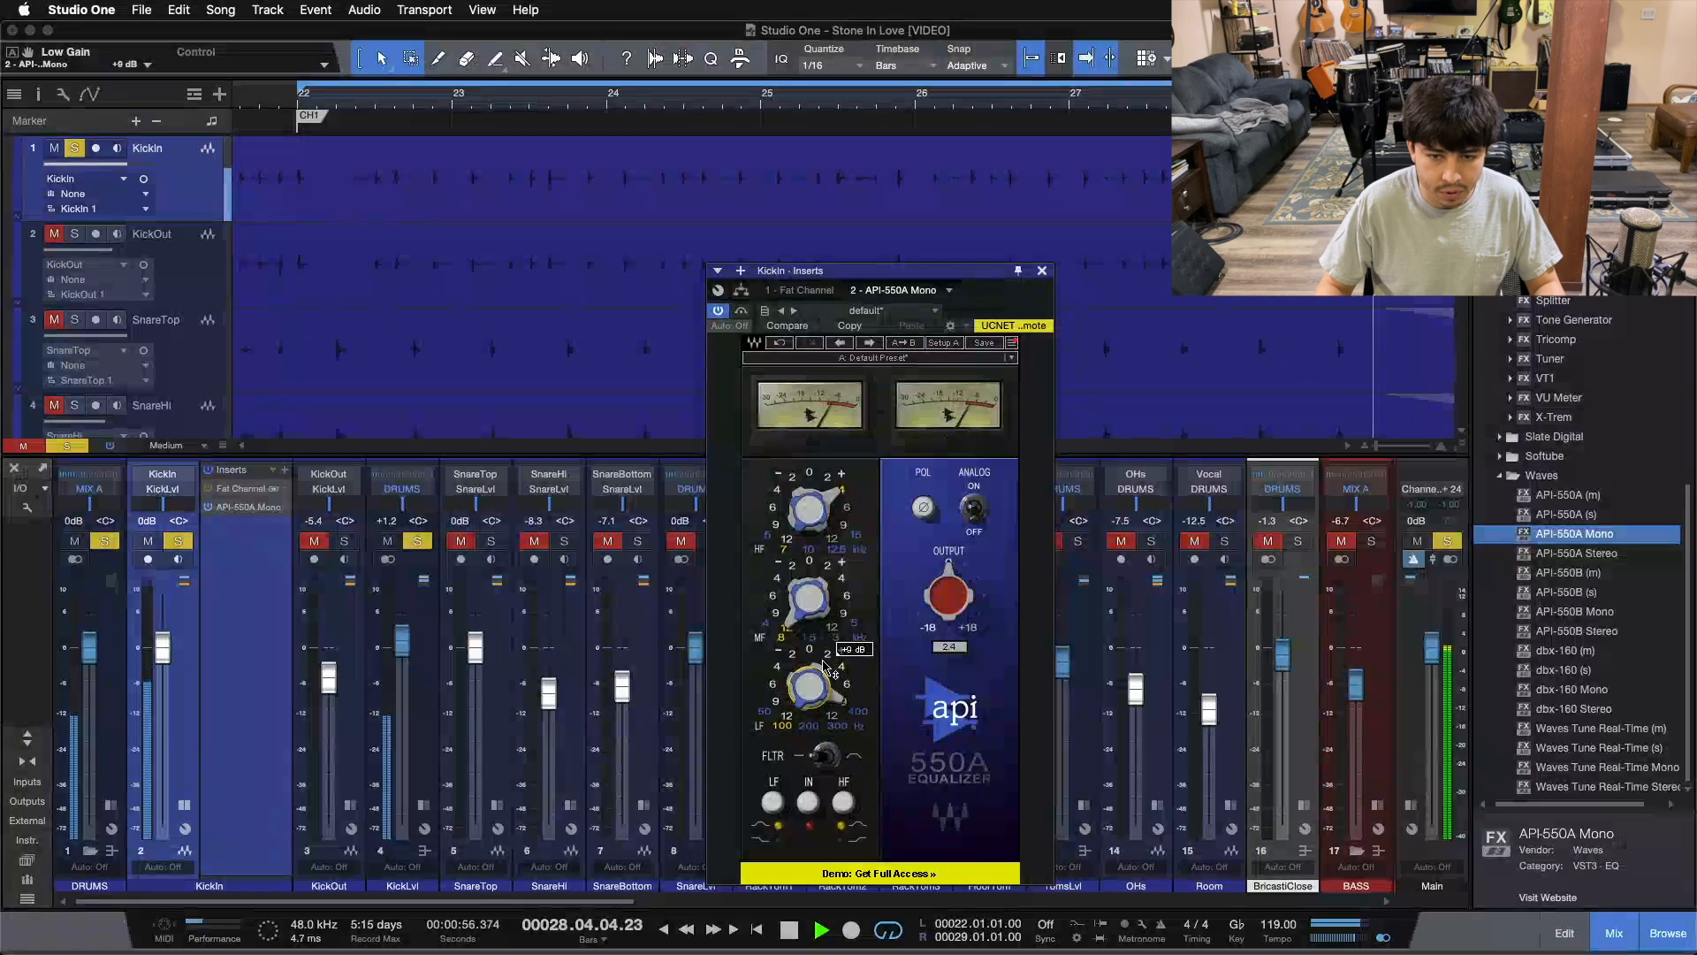
{"action": "scroll", "coordinate": [810, 688], "scroll_direction": "up", "scroll_amount": 1}
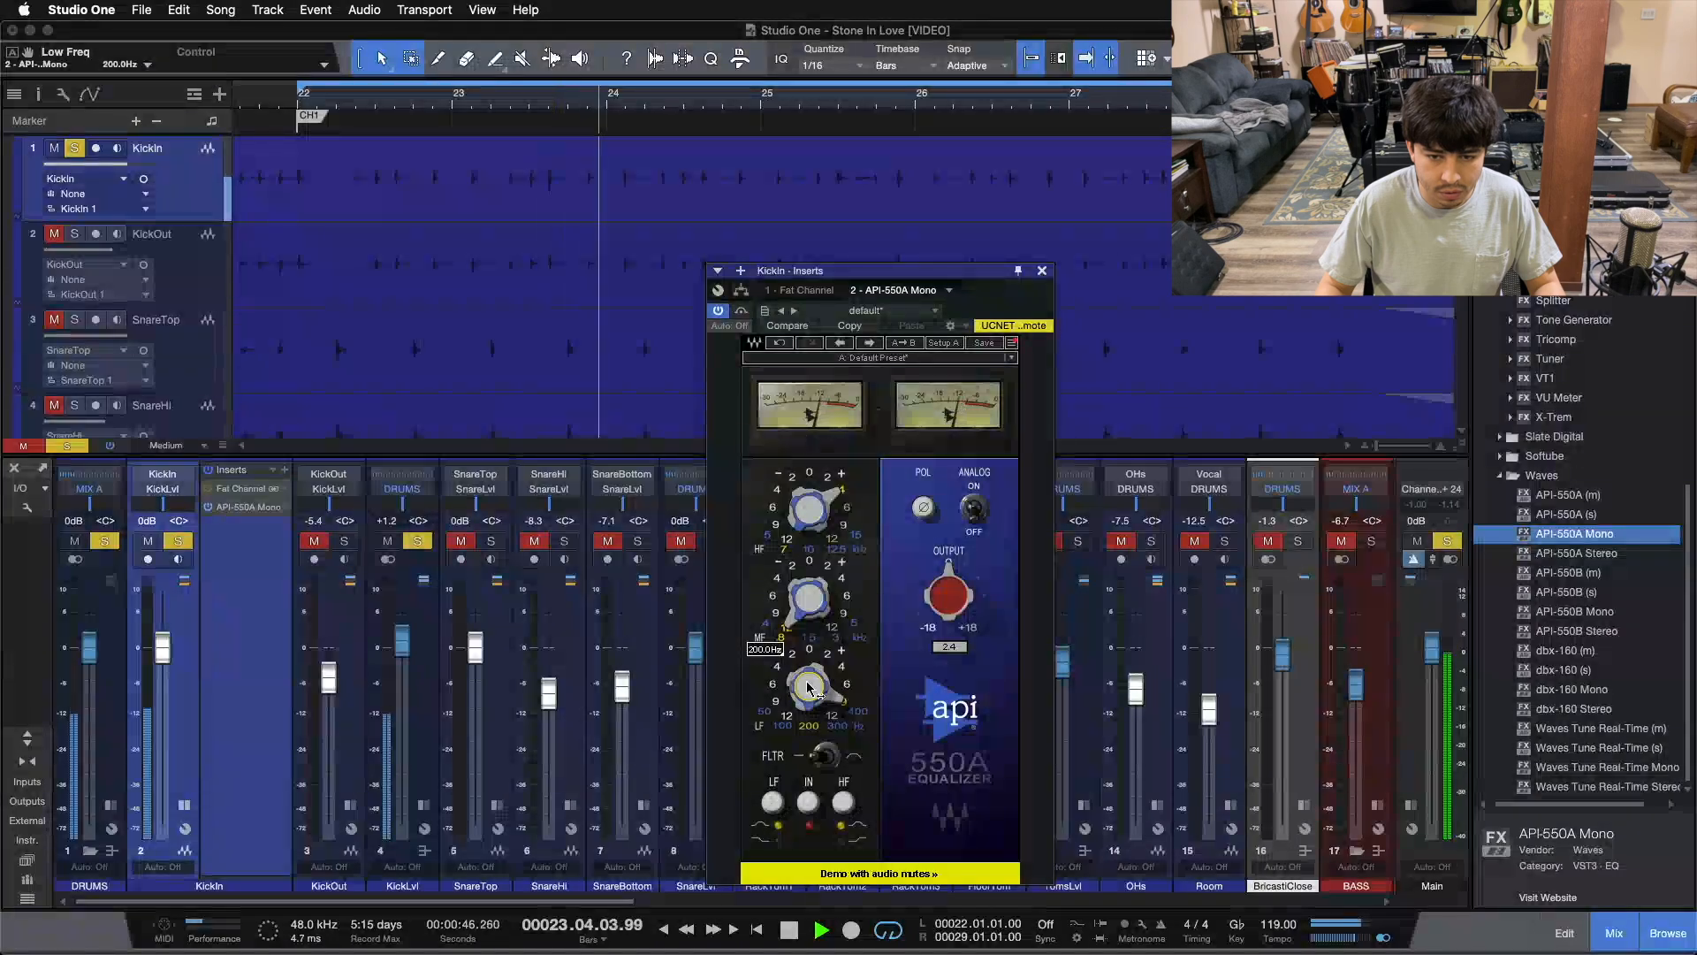
{"action": "scroll", "coordinate": [809, 688], "scroll_direction": "down", "scroll_amount": 1}
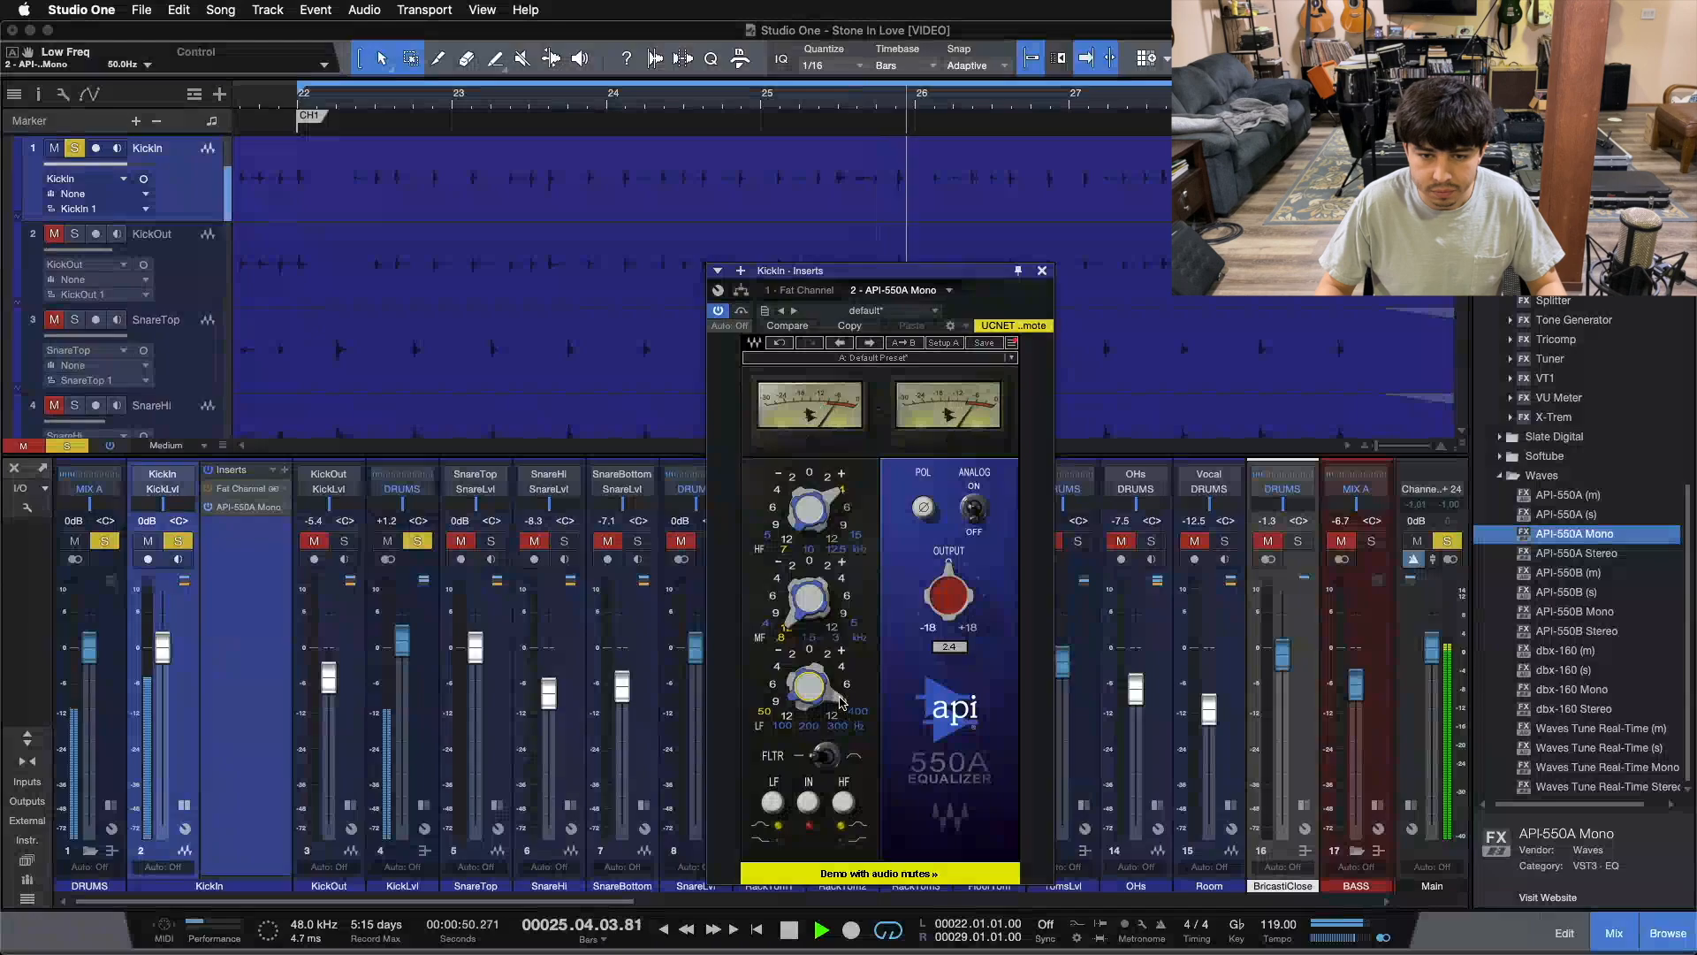
{"action": "key", "text": "space"}
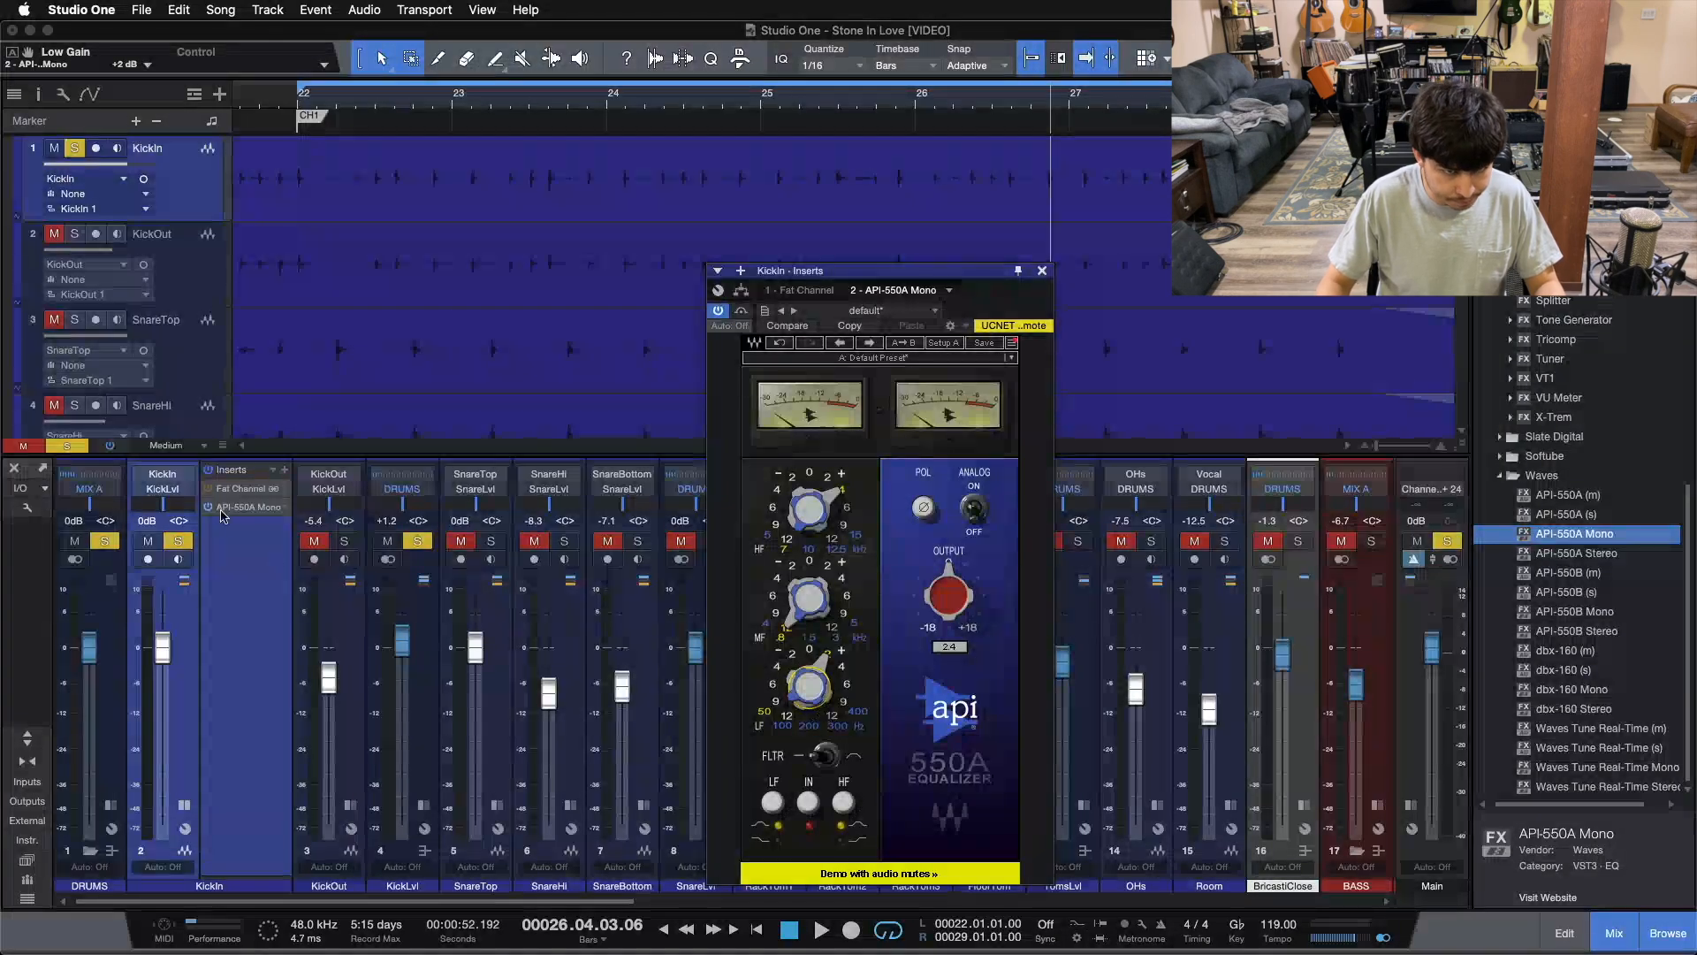
Open the KickIn track's Fat Channel and API-550A Mono in separate windows and arrange them so both are visible
{"action": "left_click", "coordinate": [793, 290]}
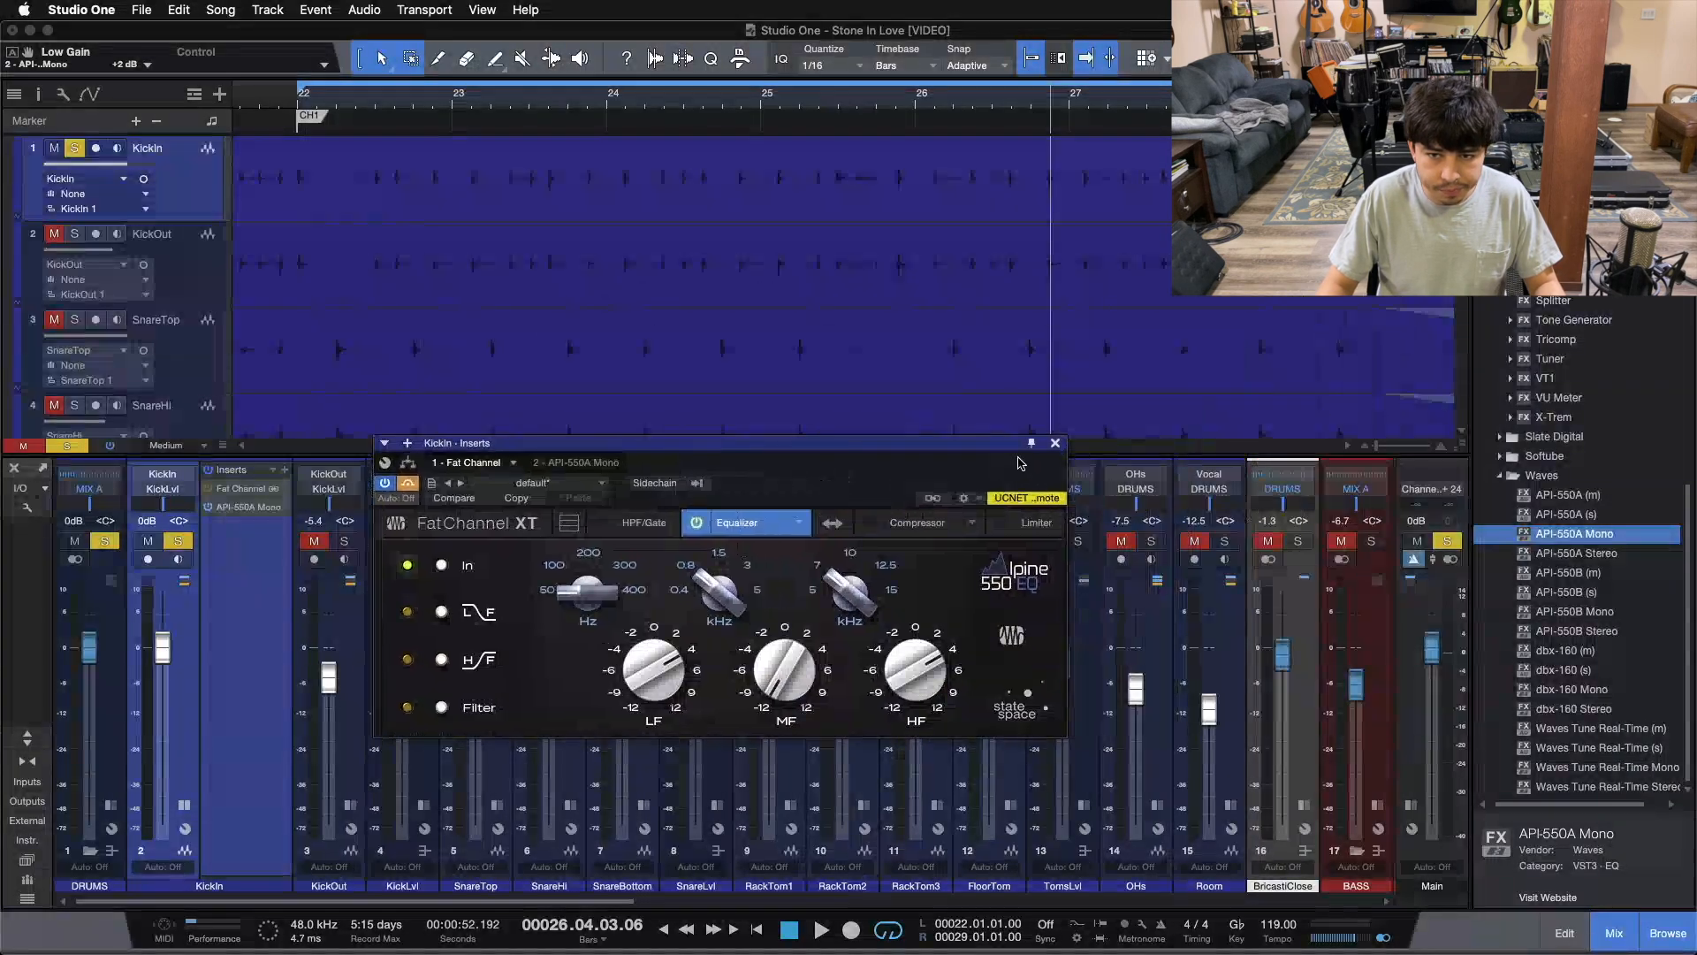
{"action": "left_click_drag", "start_coordinate": [1006, 461], "coordinate": [1506, 219]}
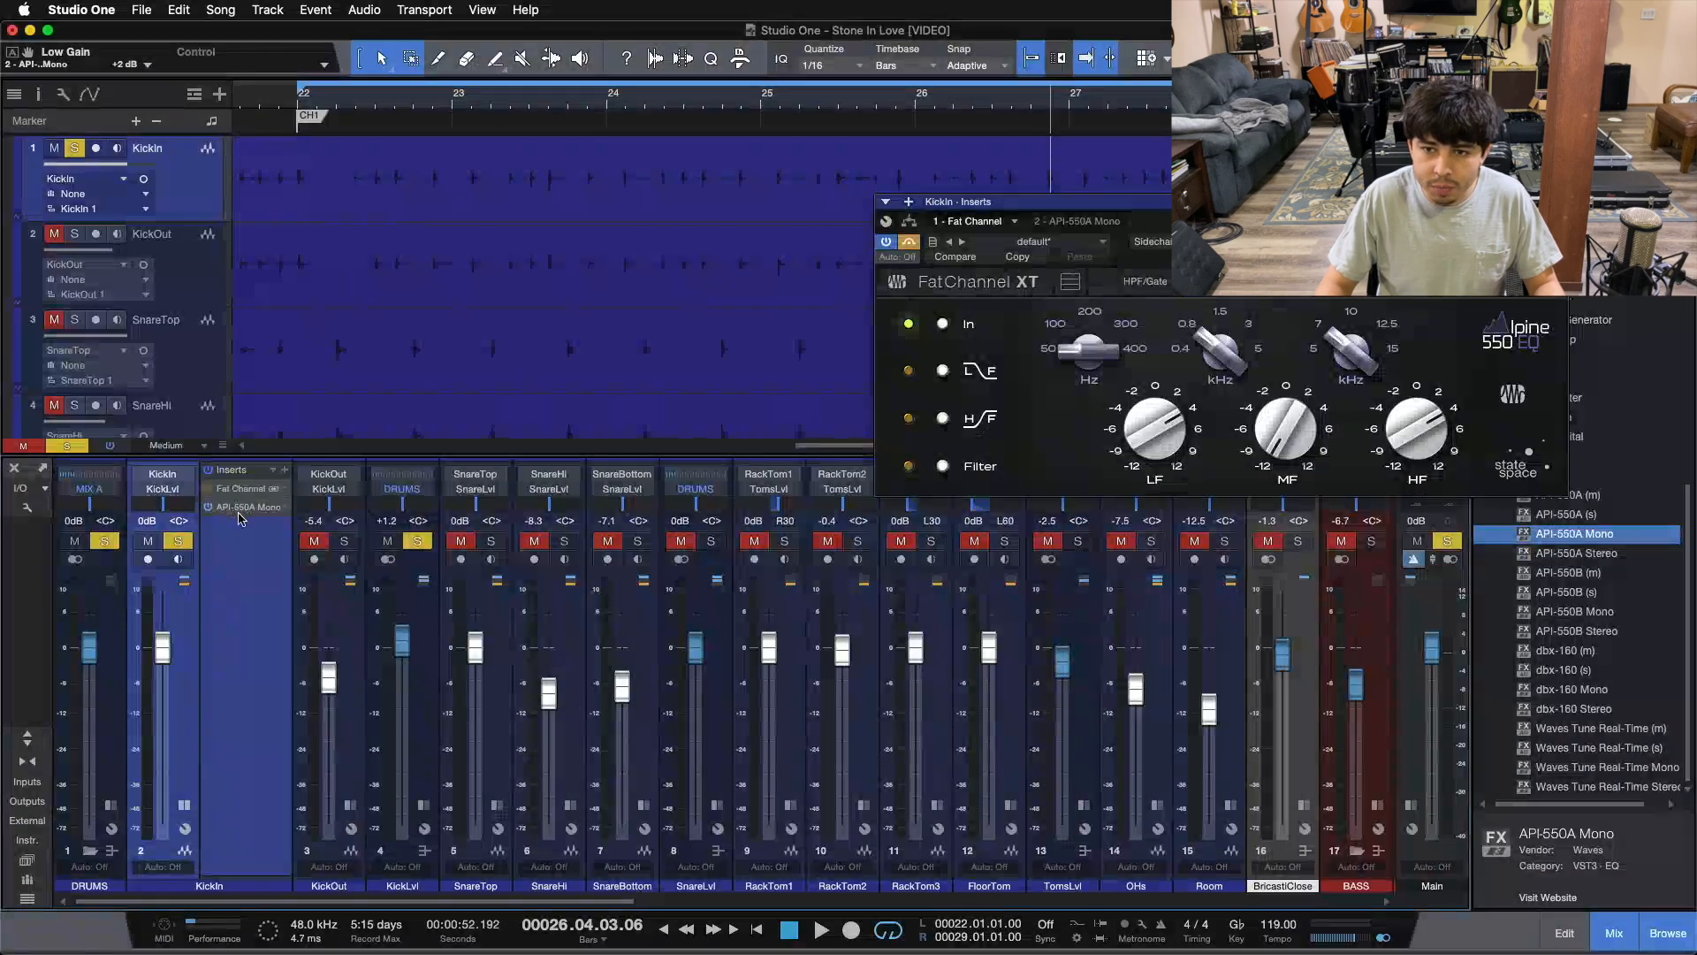
{"action": "left_click", "coordinate": [244, 506]}
{"action": "left_click_drag", "start_coordinate": [999, 283], "coordinate": [750, 235]}
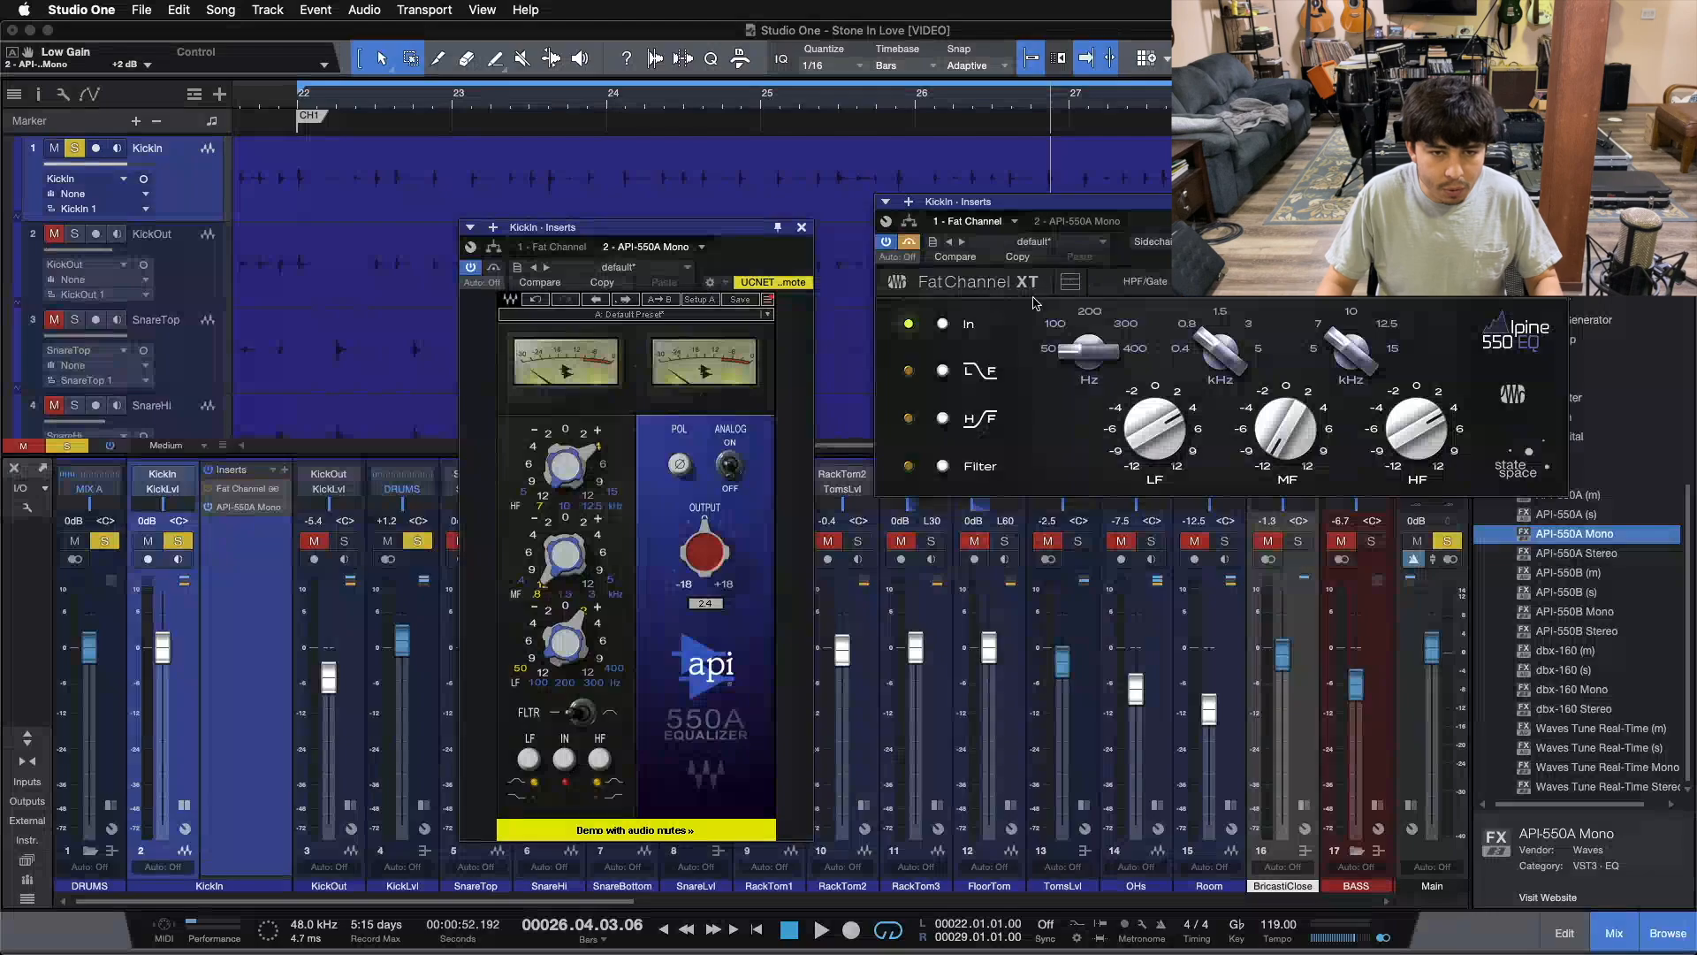
Take the Fat Channel out of bypass and deactivate the API-550A Mono insert on KickIn
{"action": "left_click", "coordinate": [911, 243]}
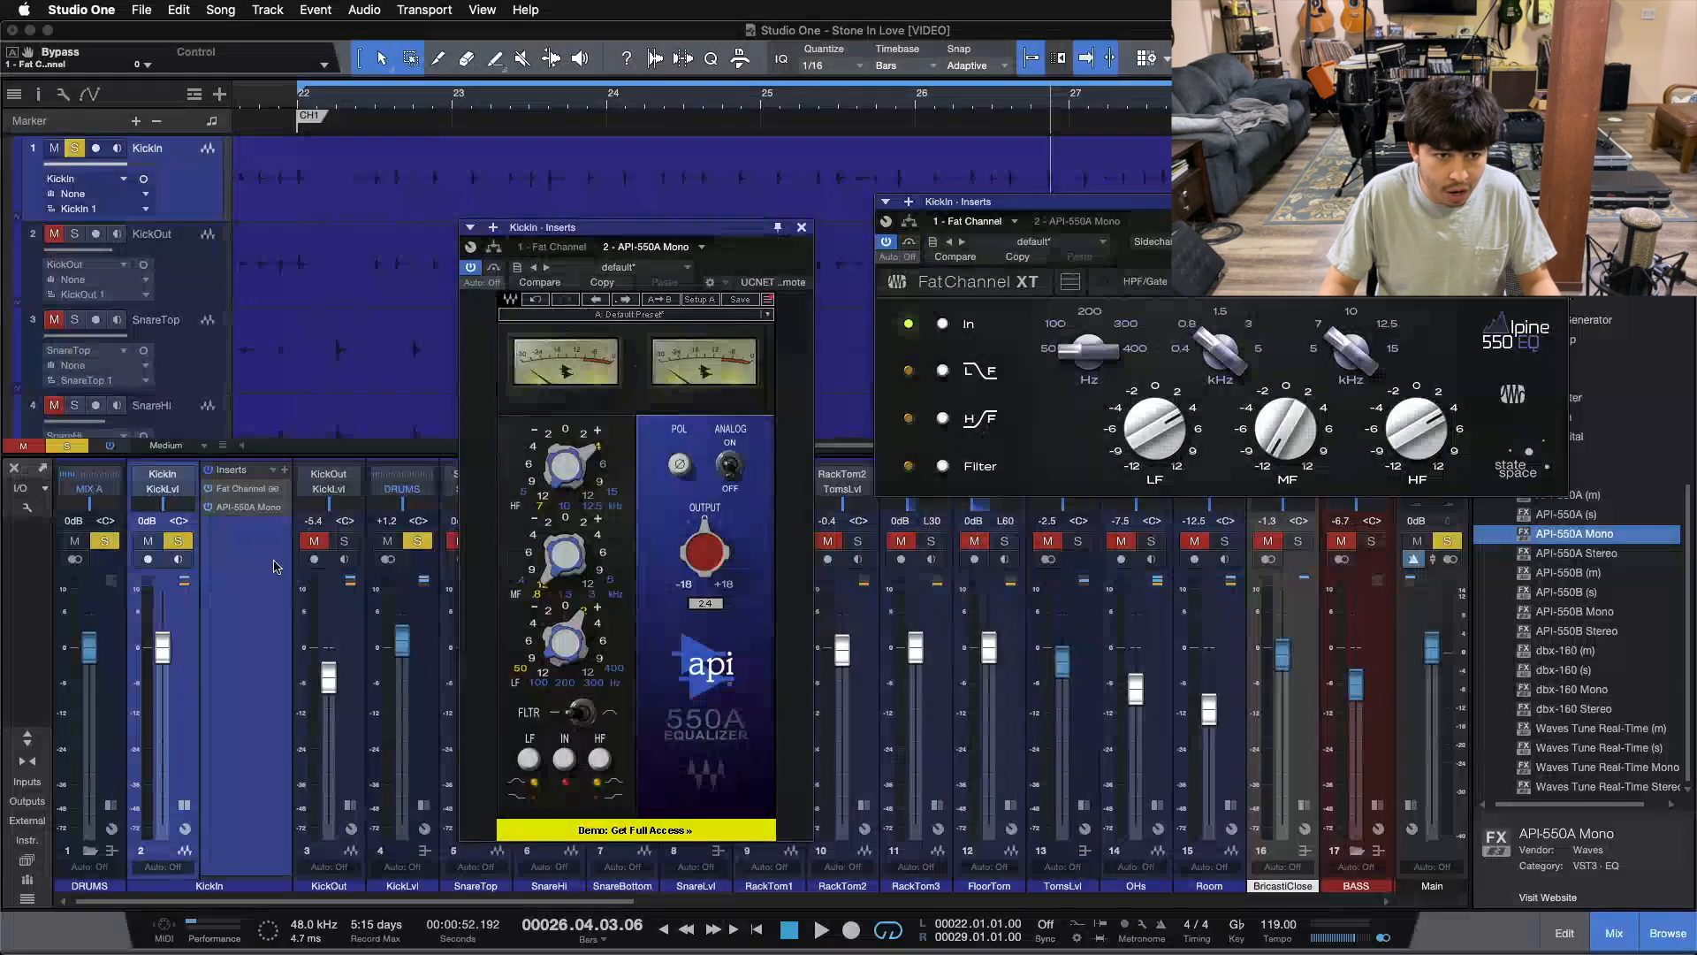
{"action": "left_click", "coordinate": [208, 489]}
{"action": "left_click", "coordinate": [210, 507]}
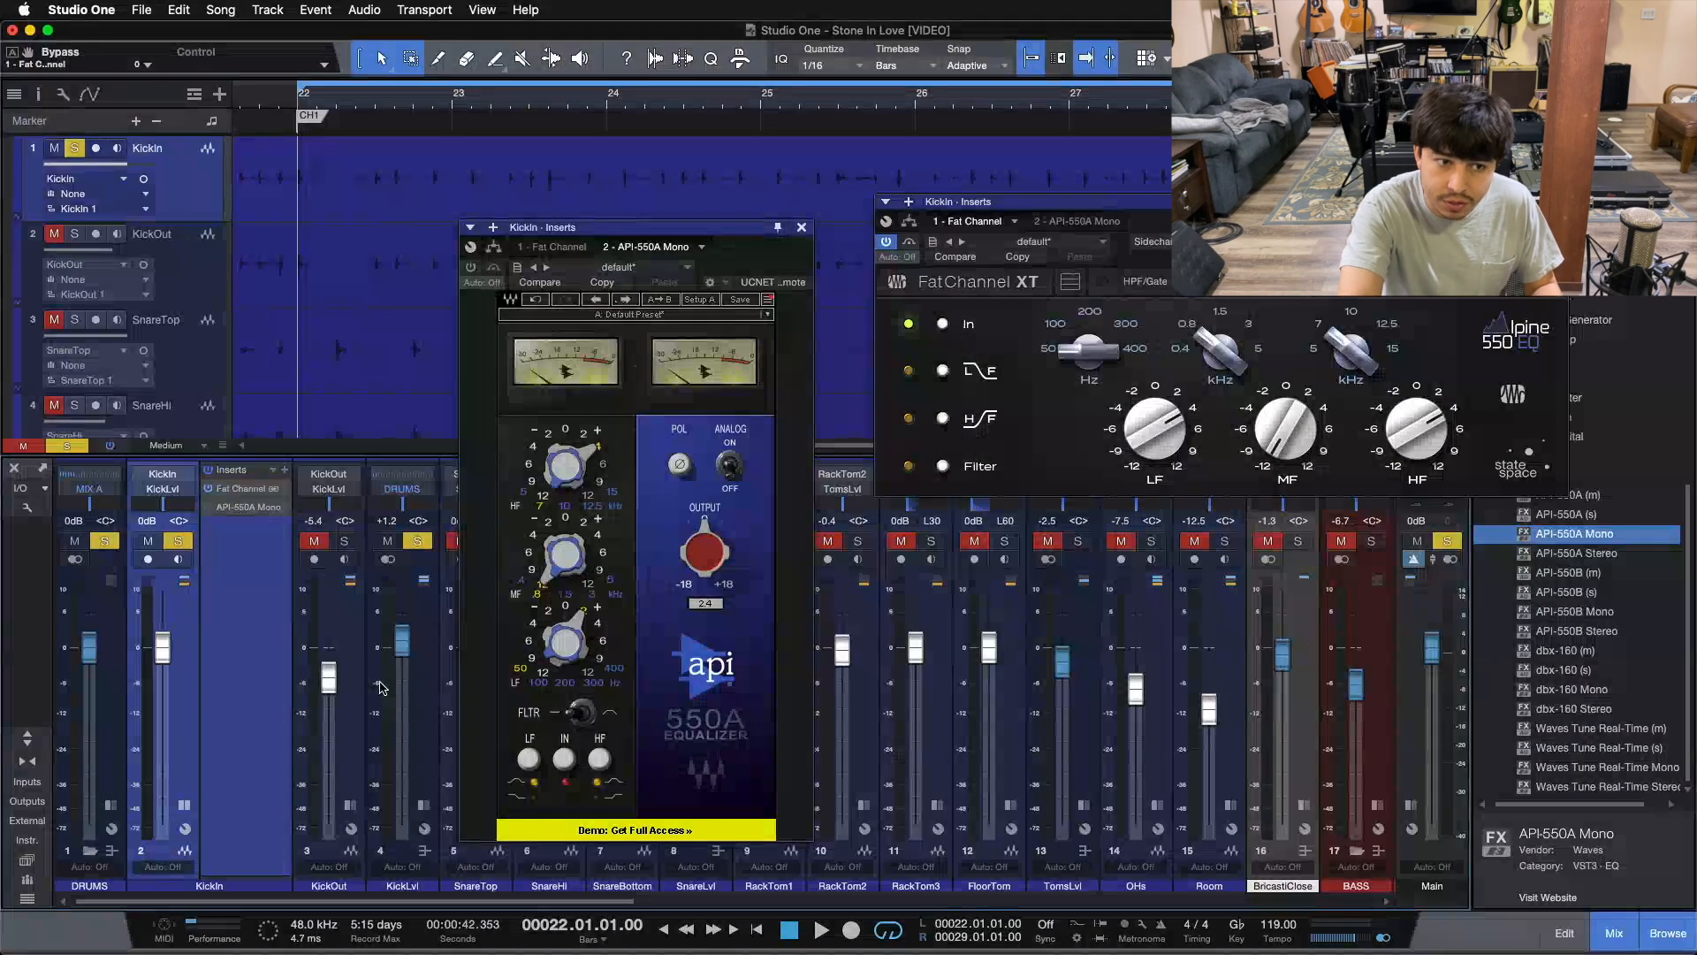
Play the kick while alternating between the Fat Channel and the API-550A, and raise the API-550A's LF gain to +4 dB
{"action": "key", "text": "space"}
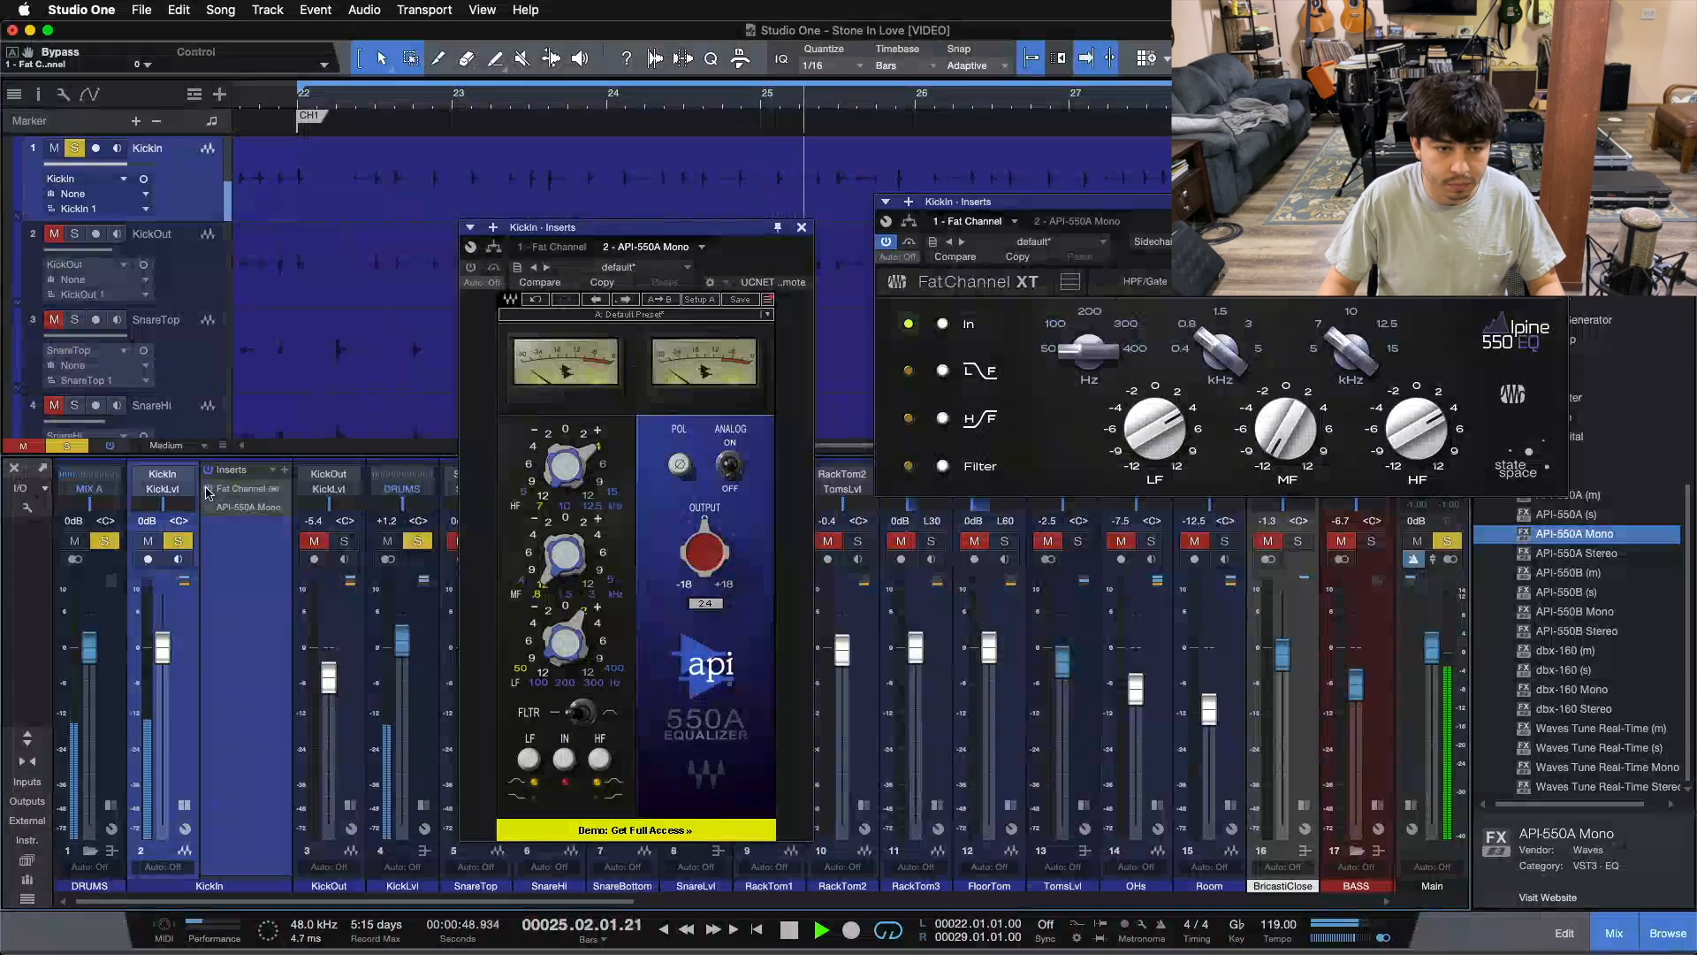
{"action": "left_click", "coordinate": [208, 508]}
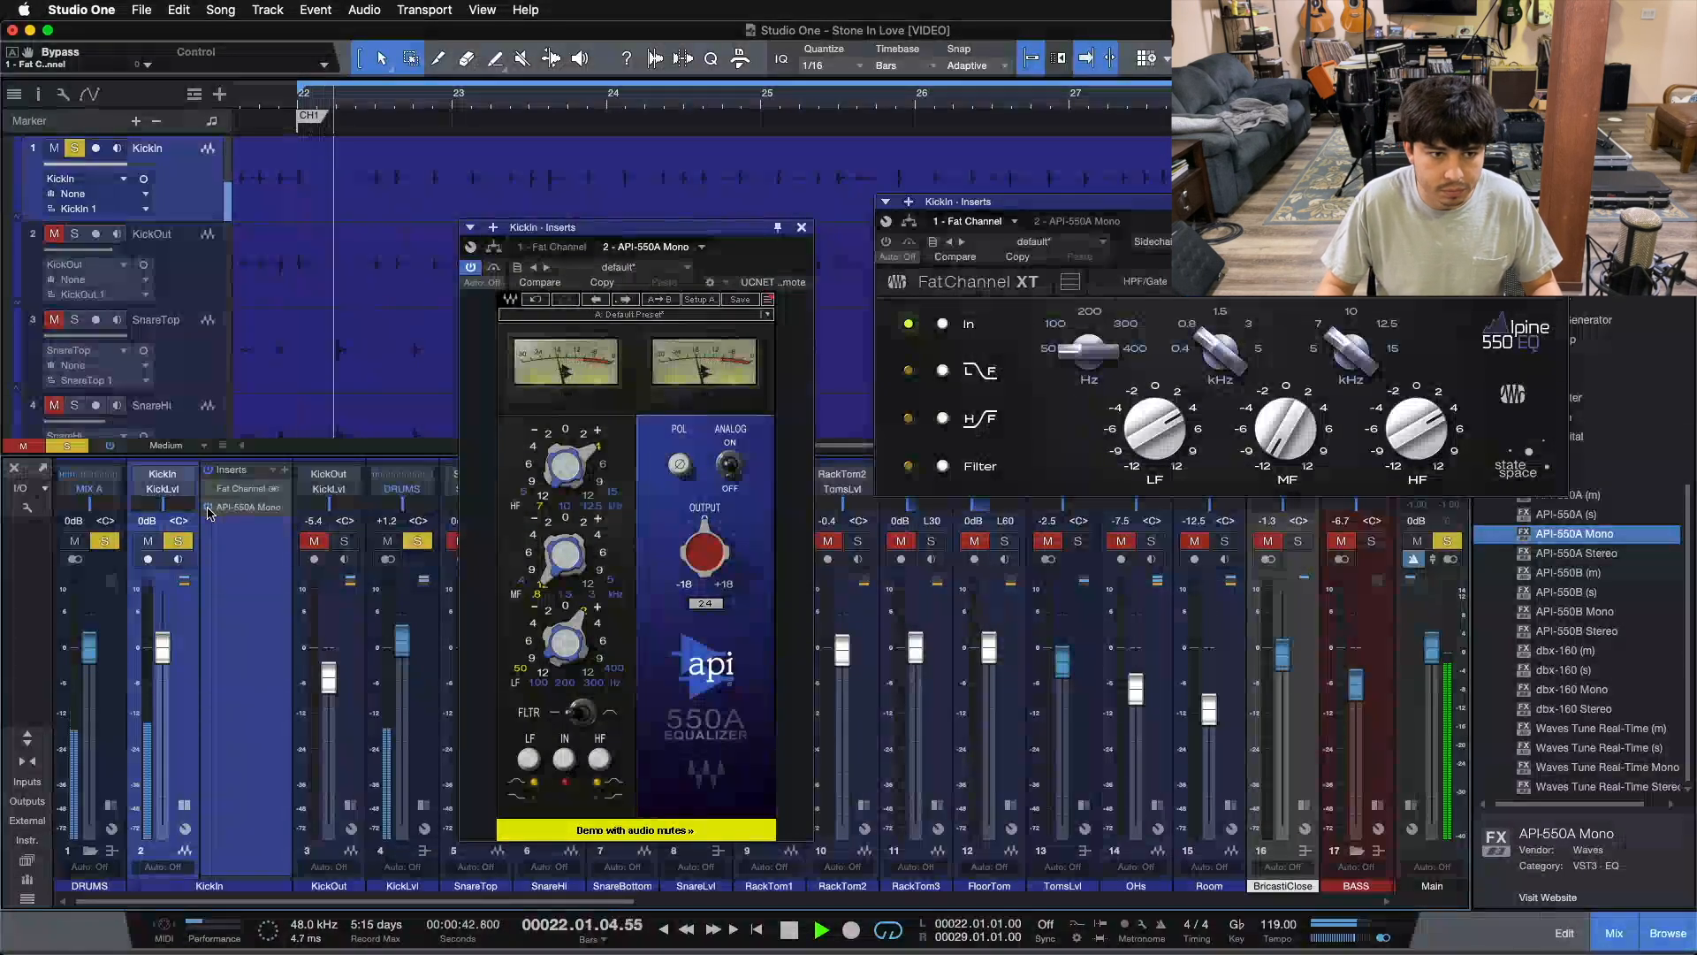
{"action": "left_click", "coordinate": [209, 508]}
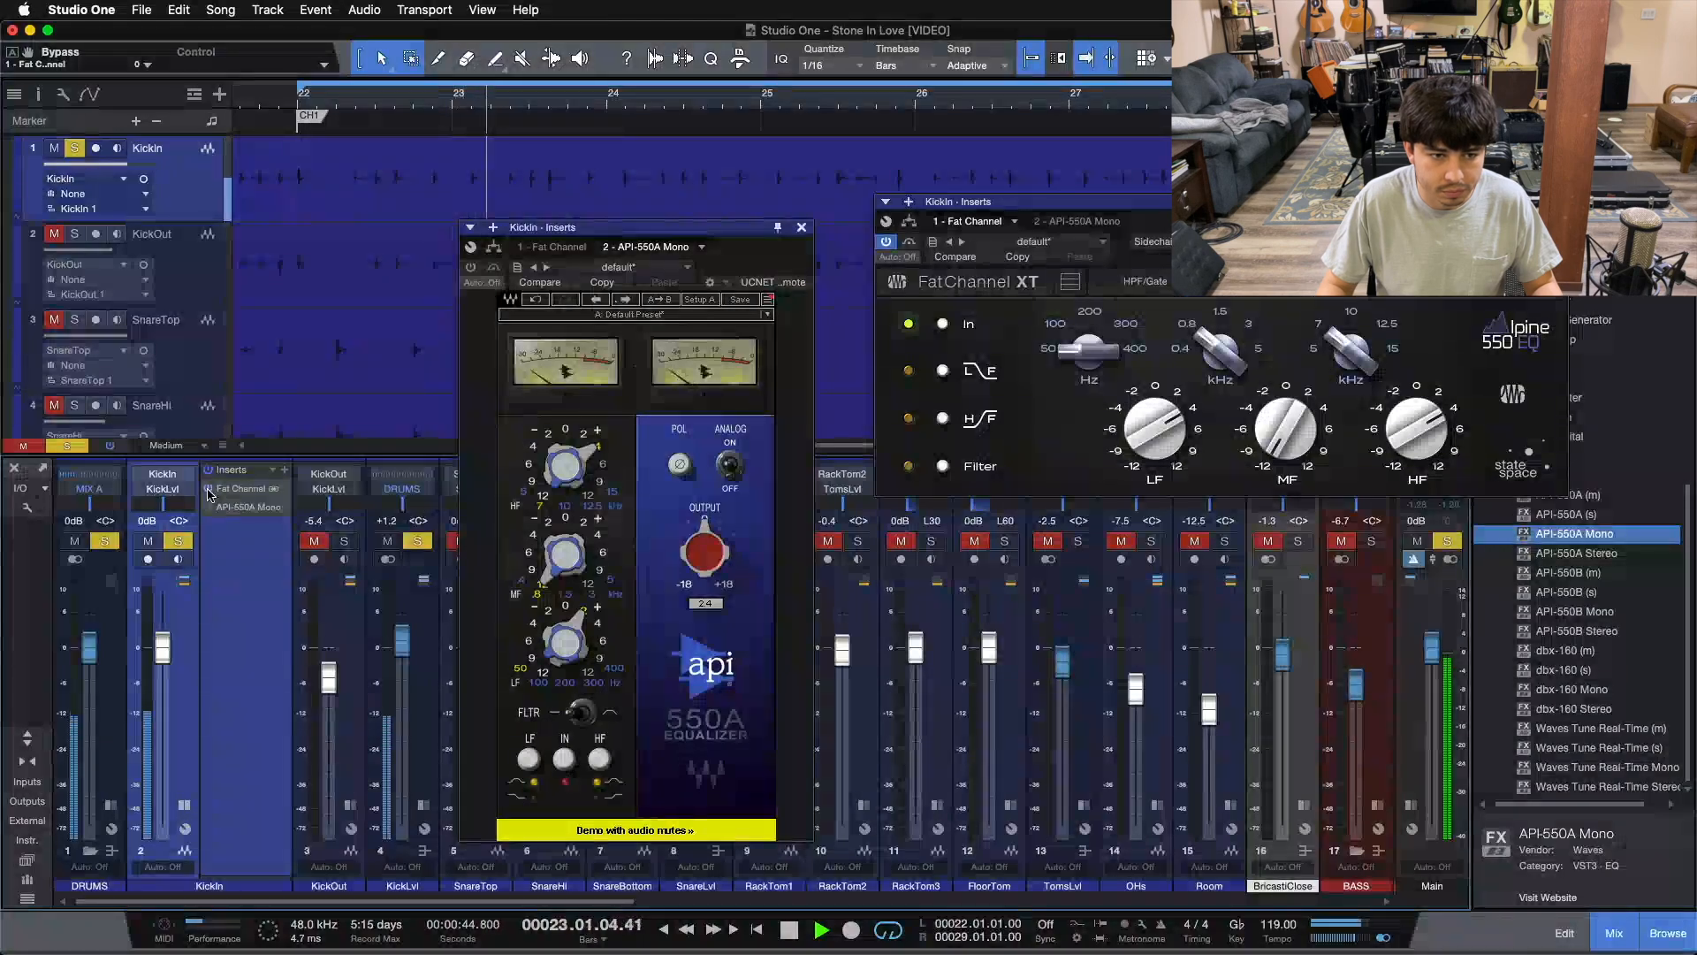
{"action": "left_click", "coordinate": [208, 490]}
{"action": "left_click", "coordinate": [209, 507]}
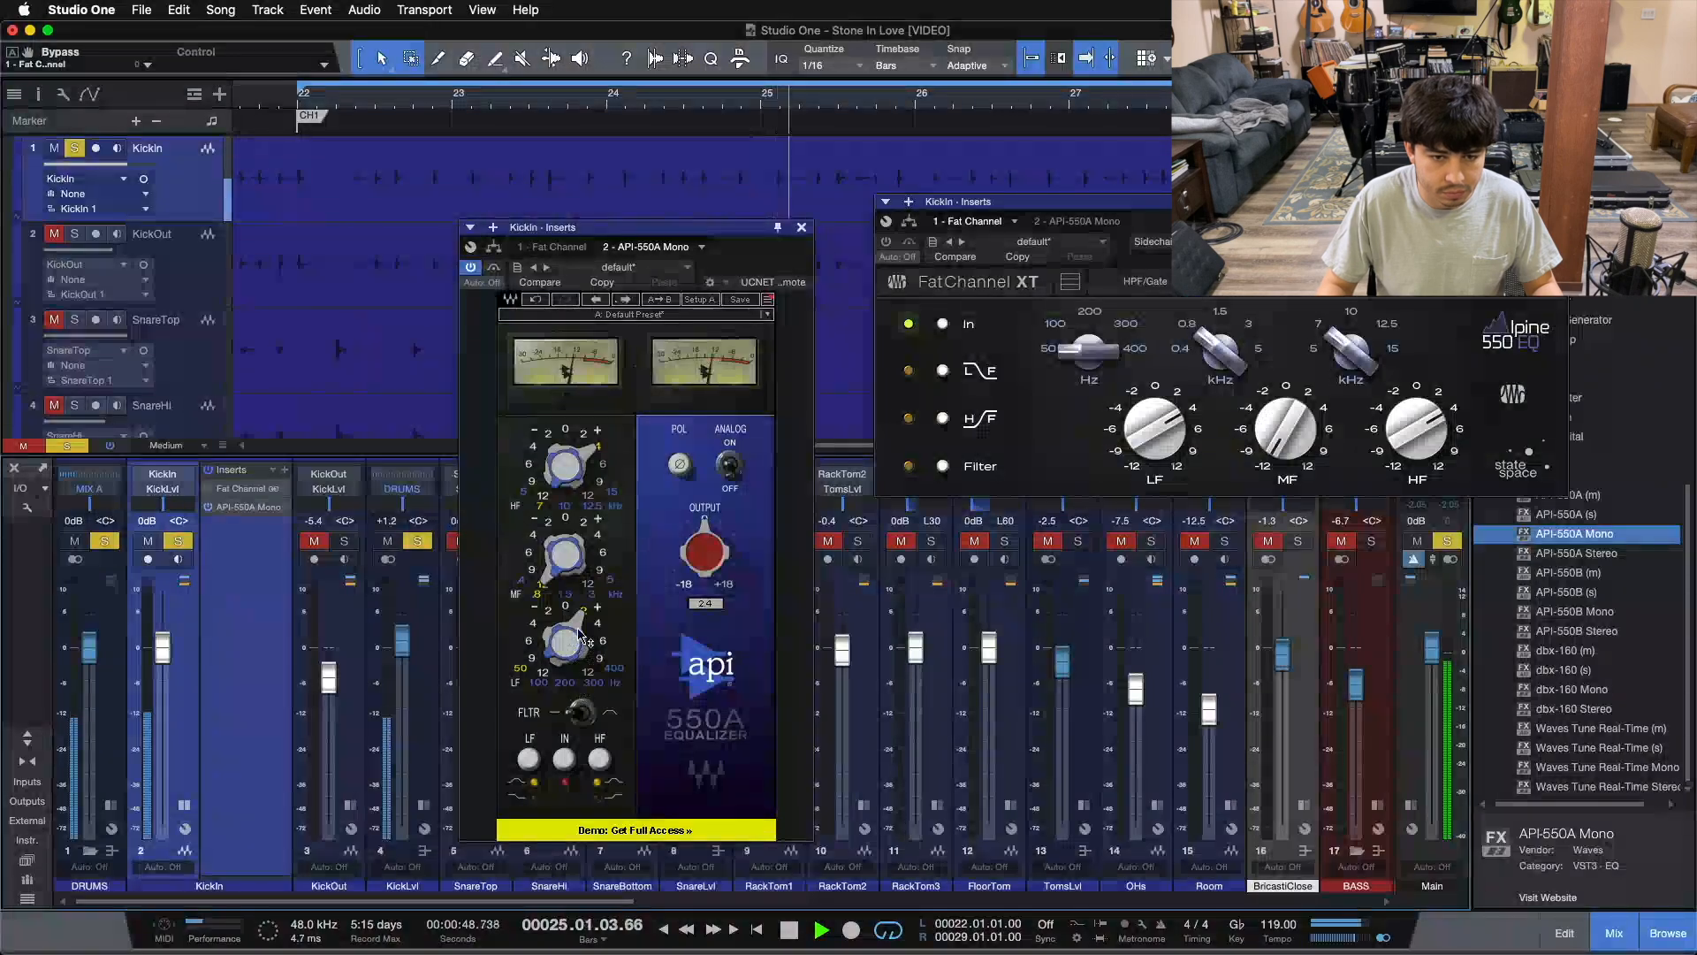
{"action": "mouse_move", "coordinate": [576, 621]}
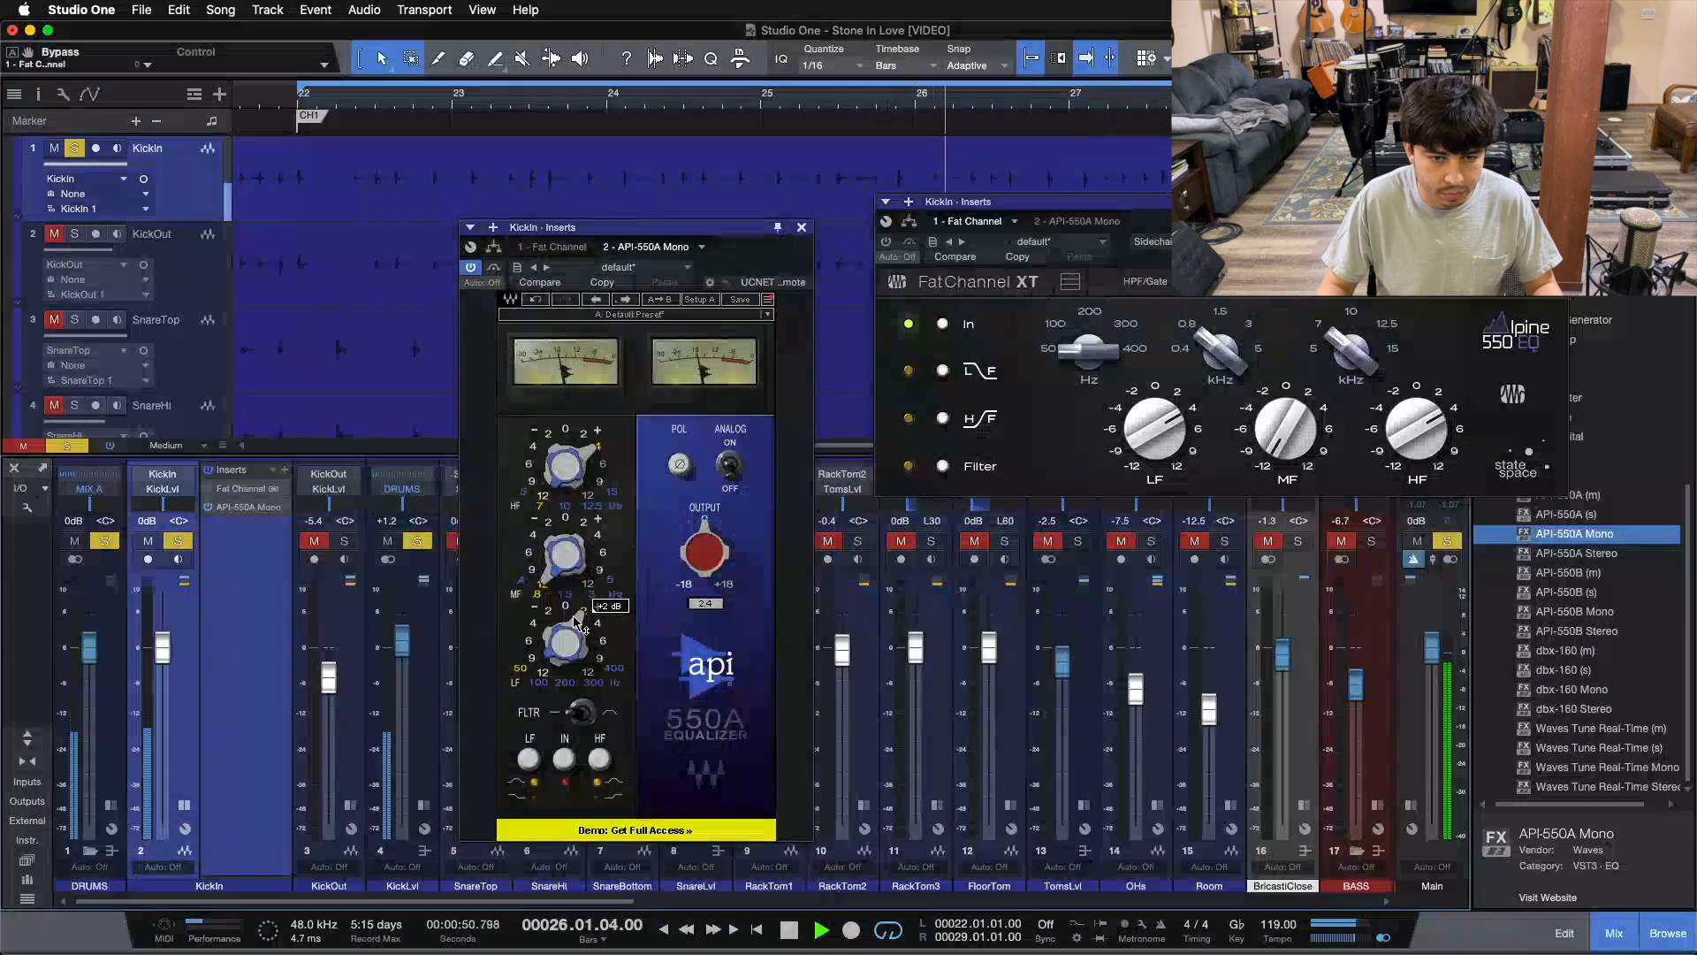
{"action": "left_click_drag", "start_coordinate": [576, 621], "coordinate": [576, 611]}
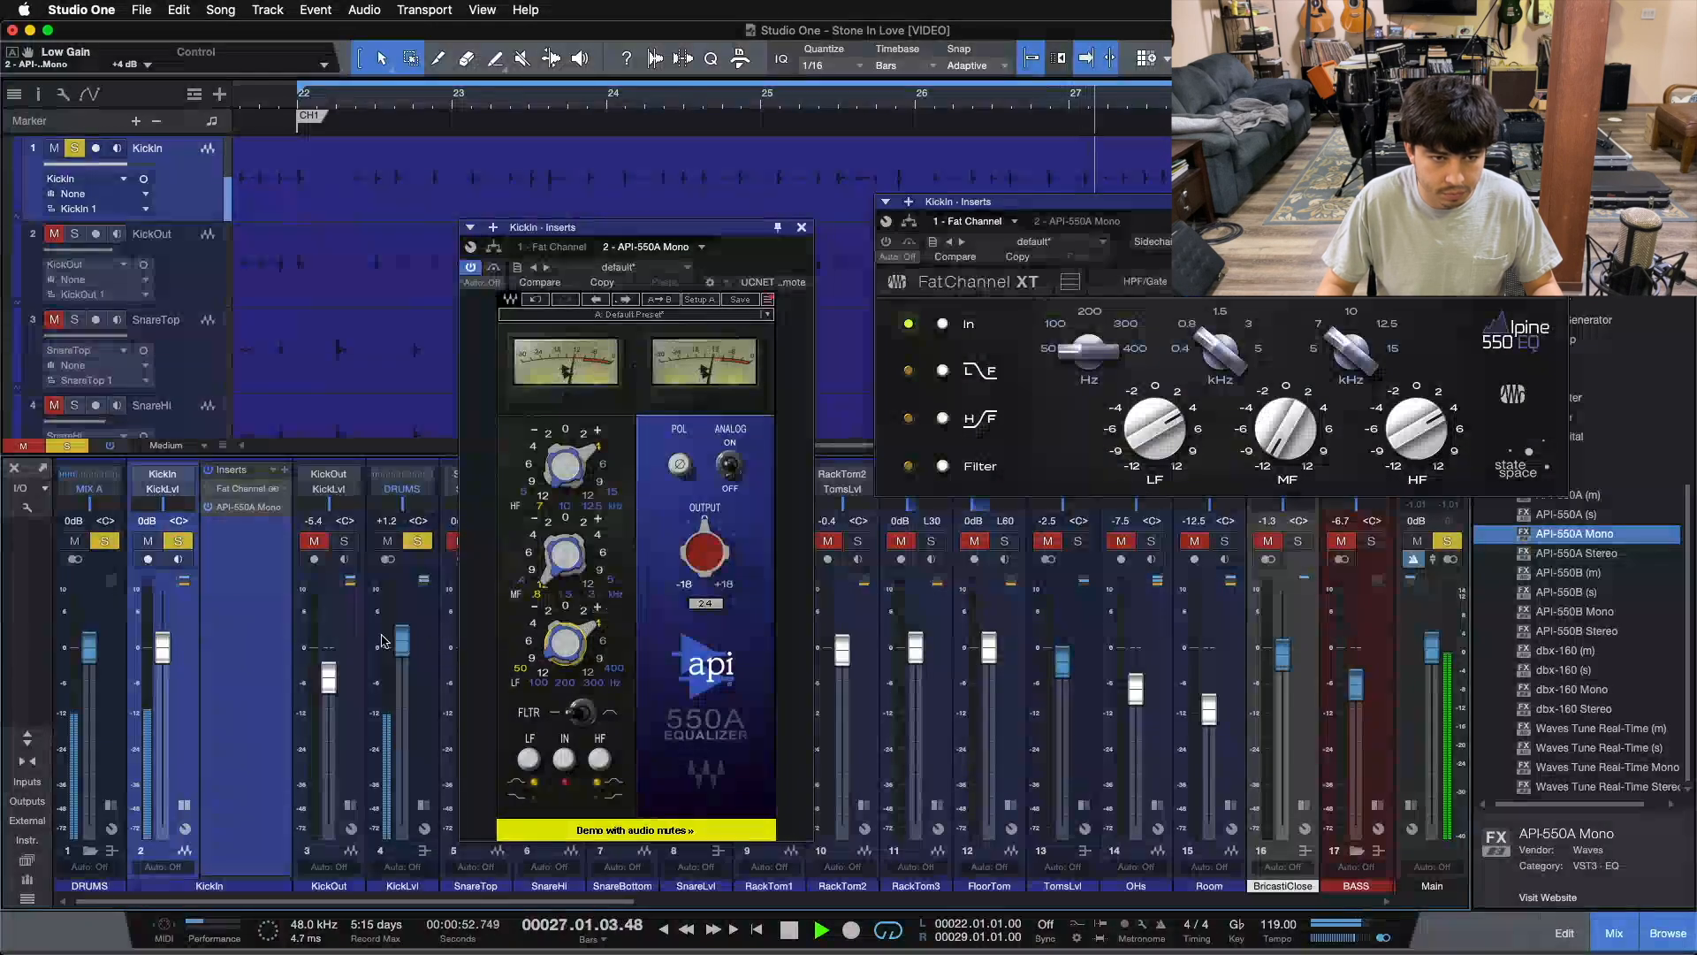
Compare the kick through the Fat Channel and the API-550A by repeatedly swapping which insert is active, and stop playback
{"action": "left_click", "coordinate": [209, 508]}
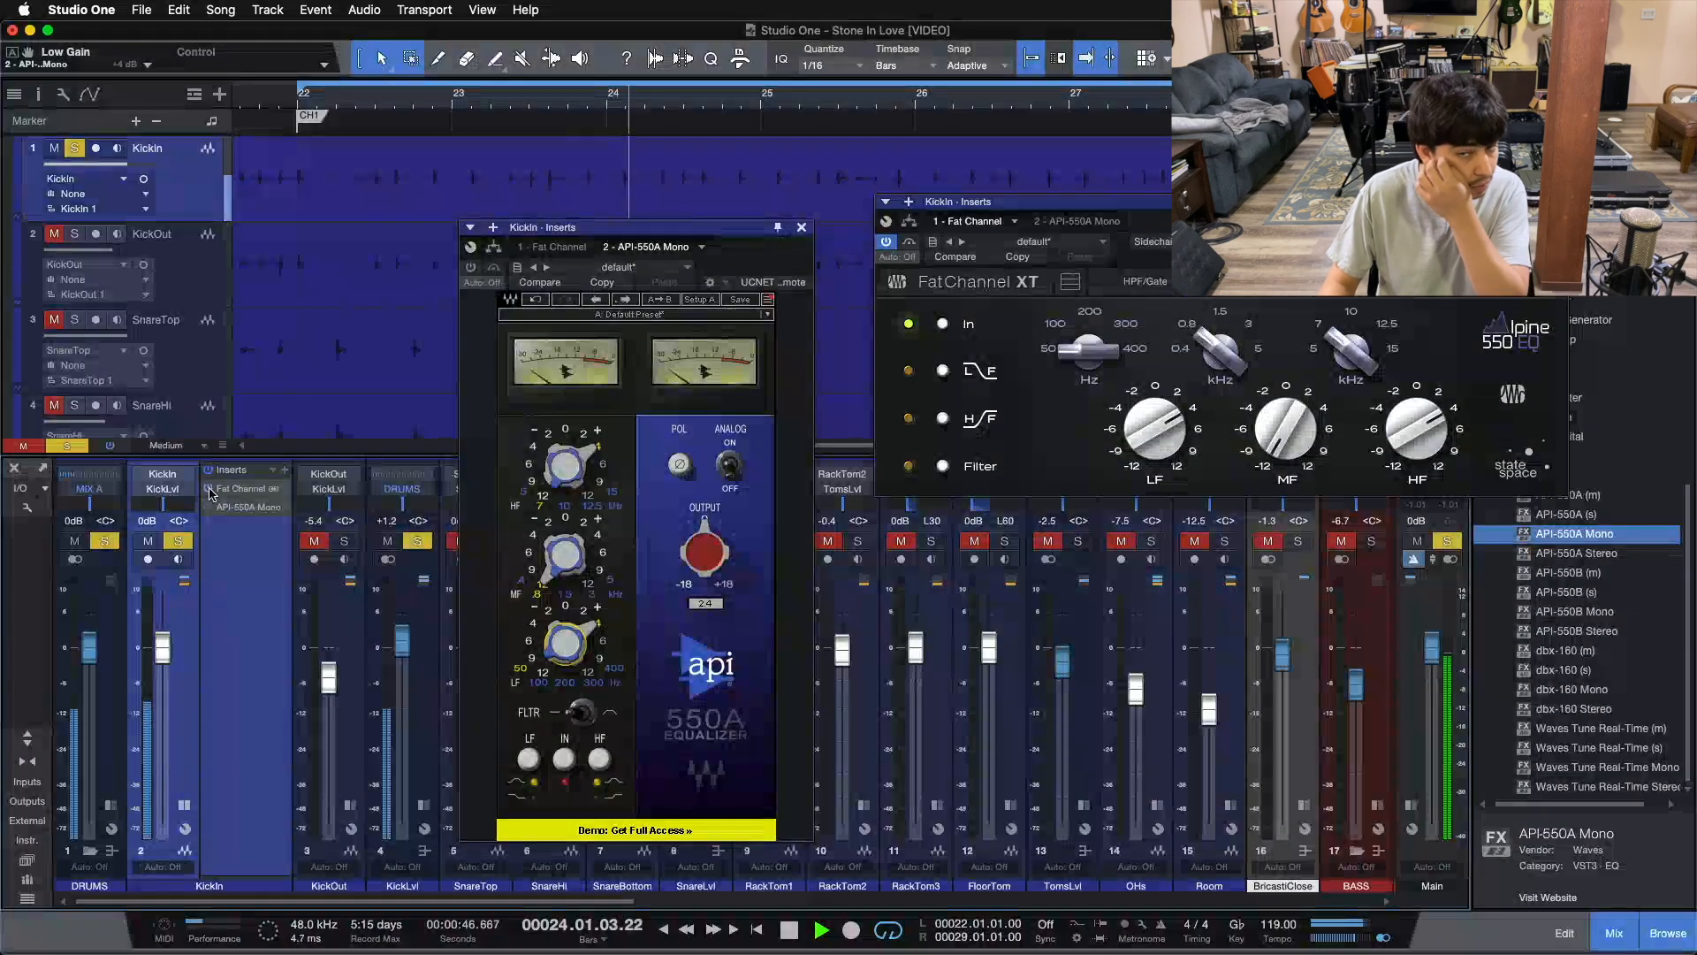
{"action": "left_click", "coordinate": [209, 489]}
{"action": "left_click", "coordinate": [208, 507]}
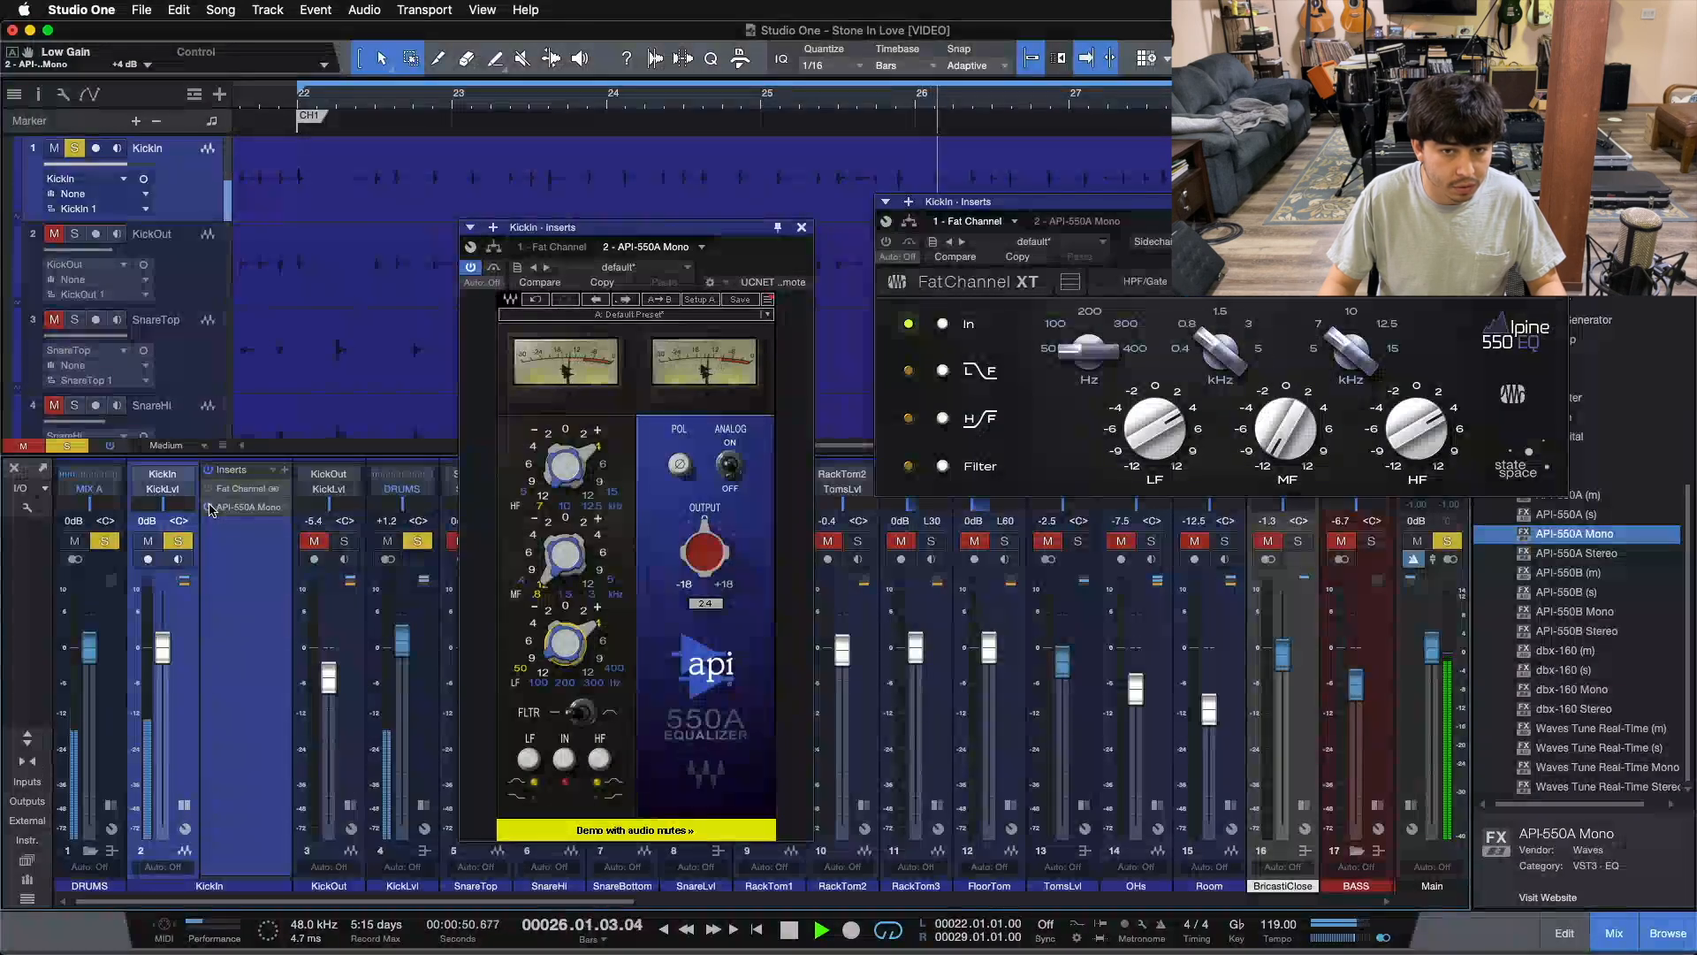
{"action": "left_click", "coordinate": [210, 508]}
{"action": "left_click", "coordinate": [208, 489]}
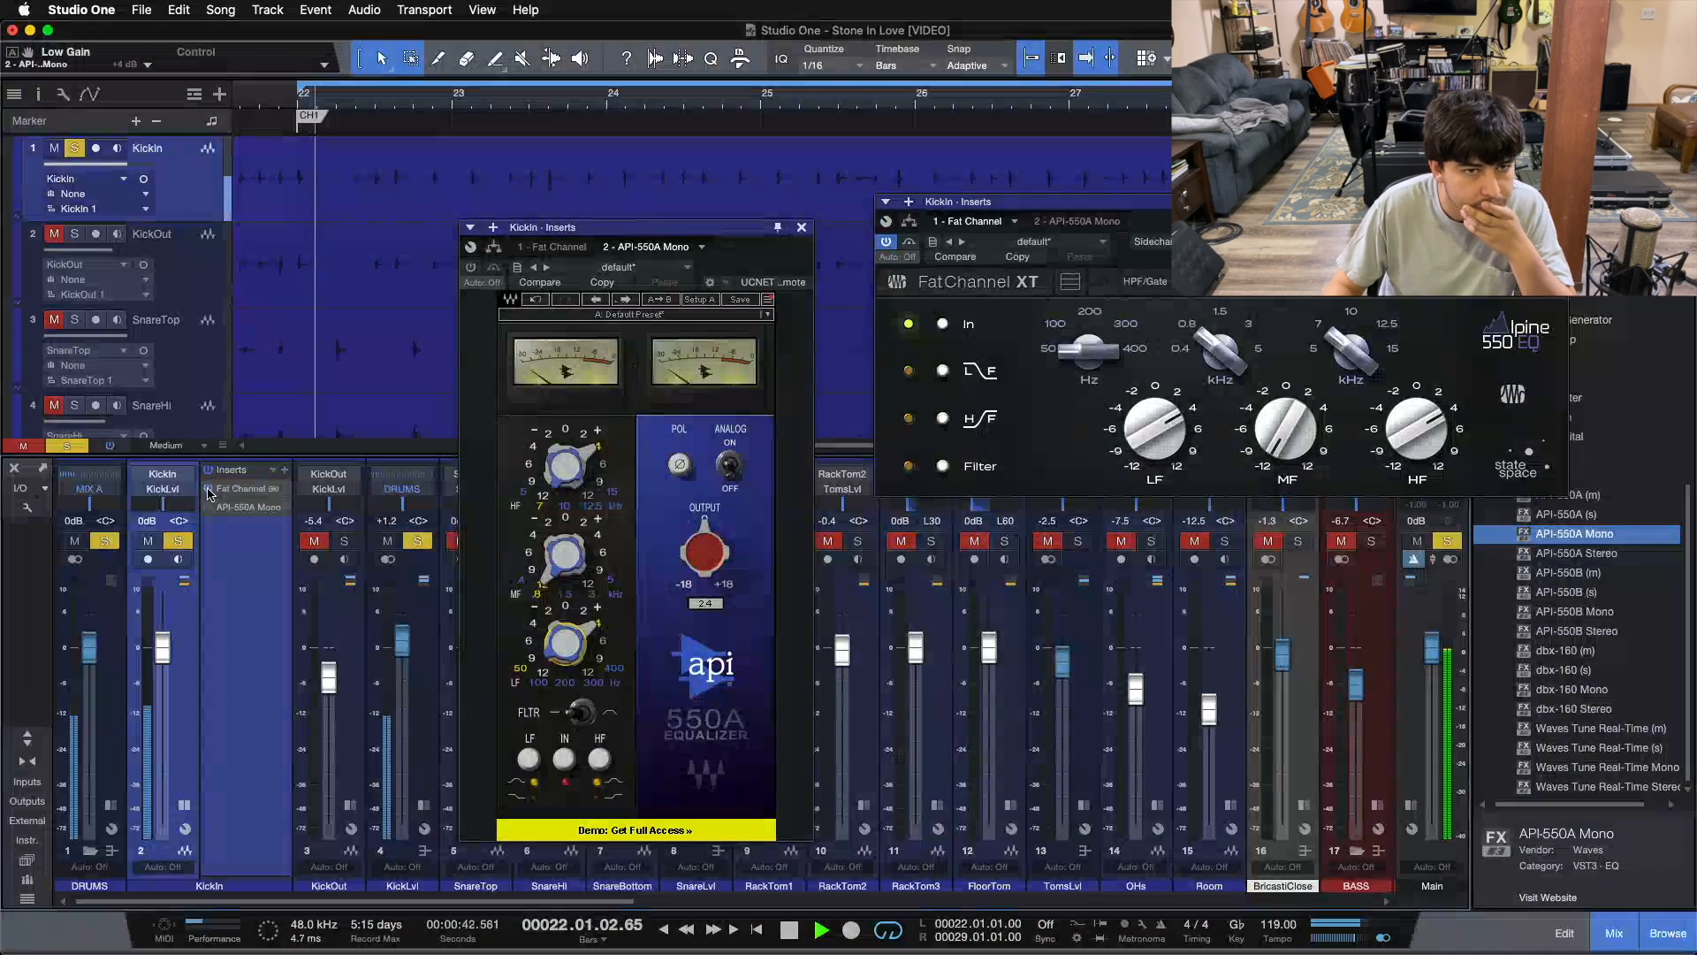
{"action": "left_click", "coordinate": [209, 490]}
{"action": "left_click", "coordinate": [210, 508]}
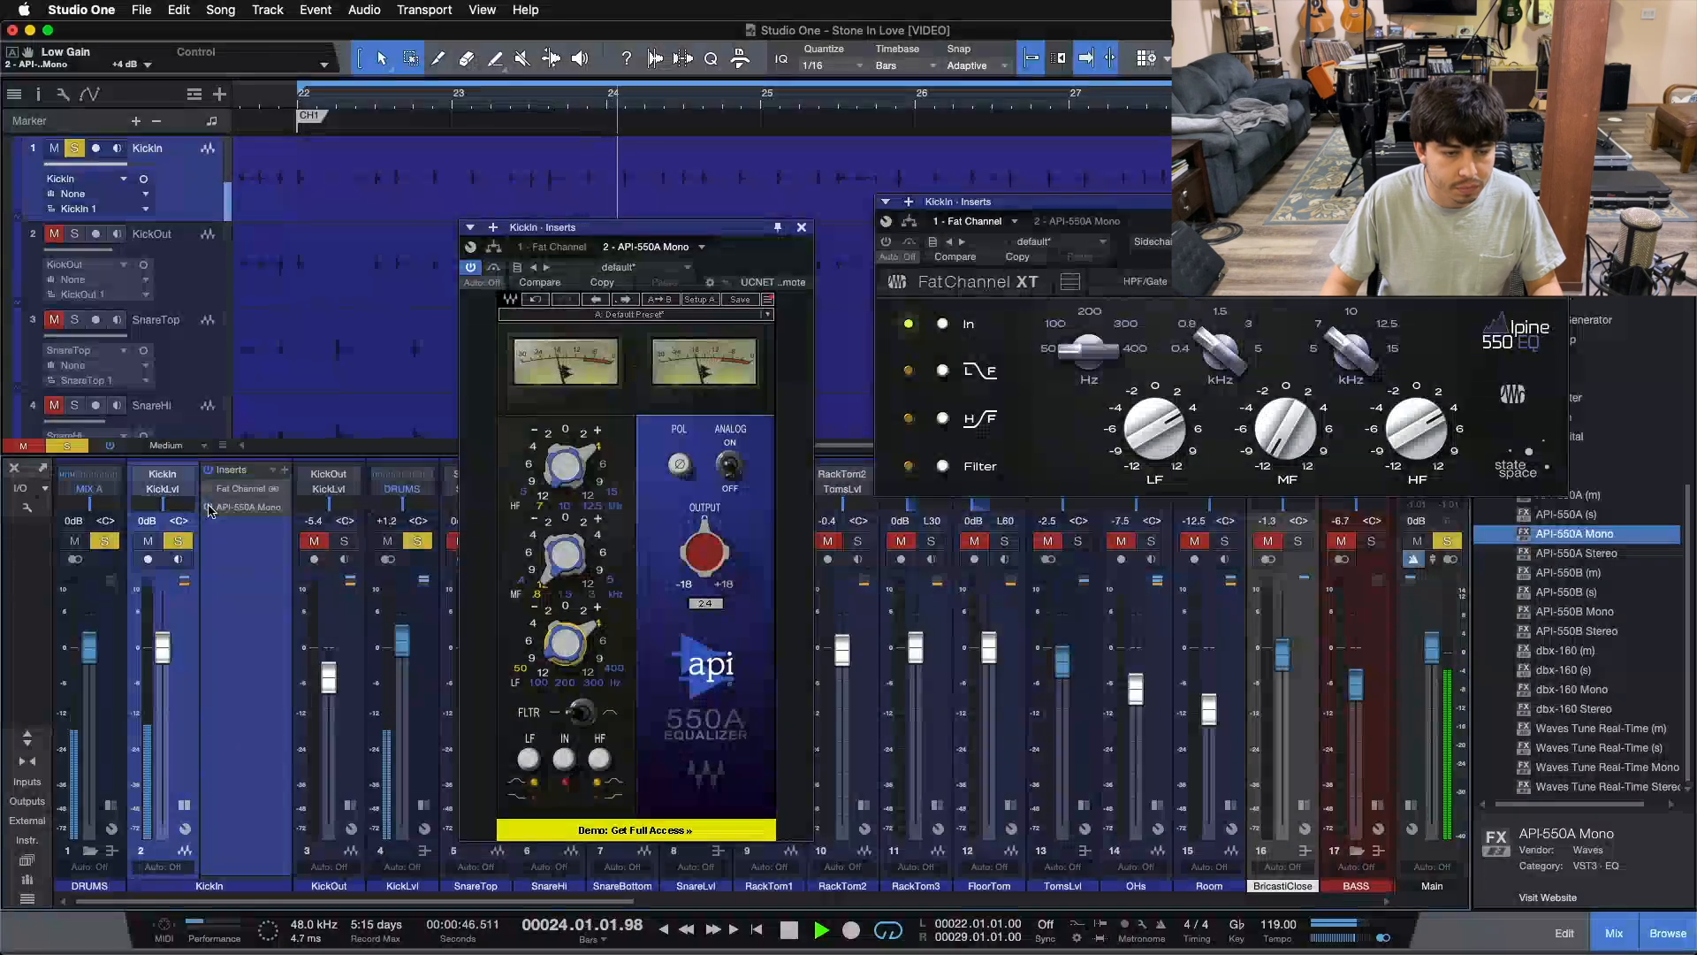
{"action": "left_click", "coordinate": [209, 508]}
{"action": "left_click", "coordinate": [208, 490]}
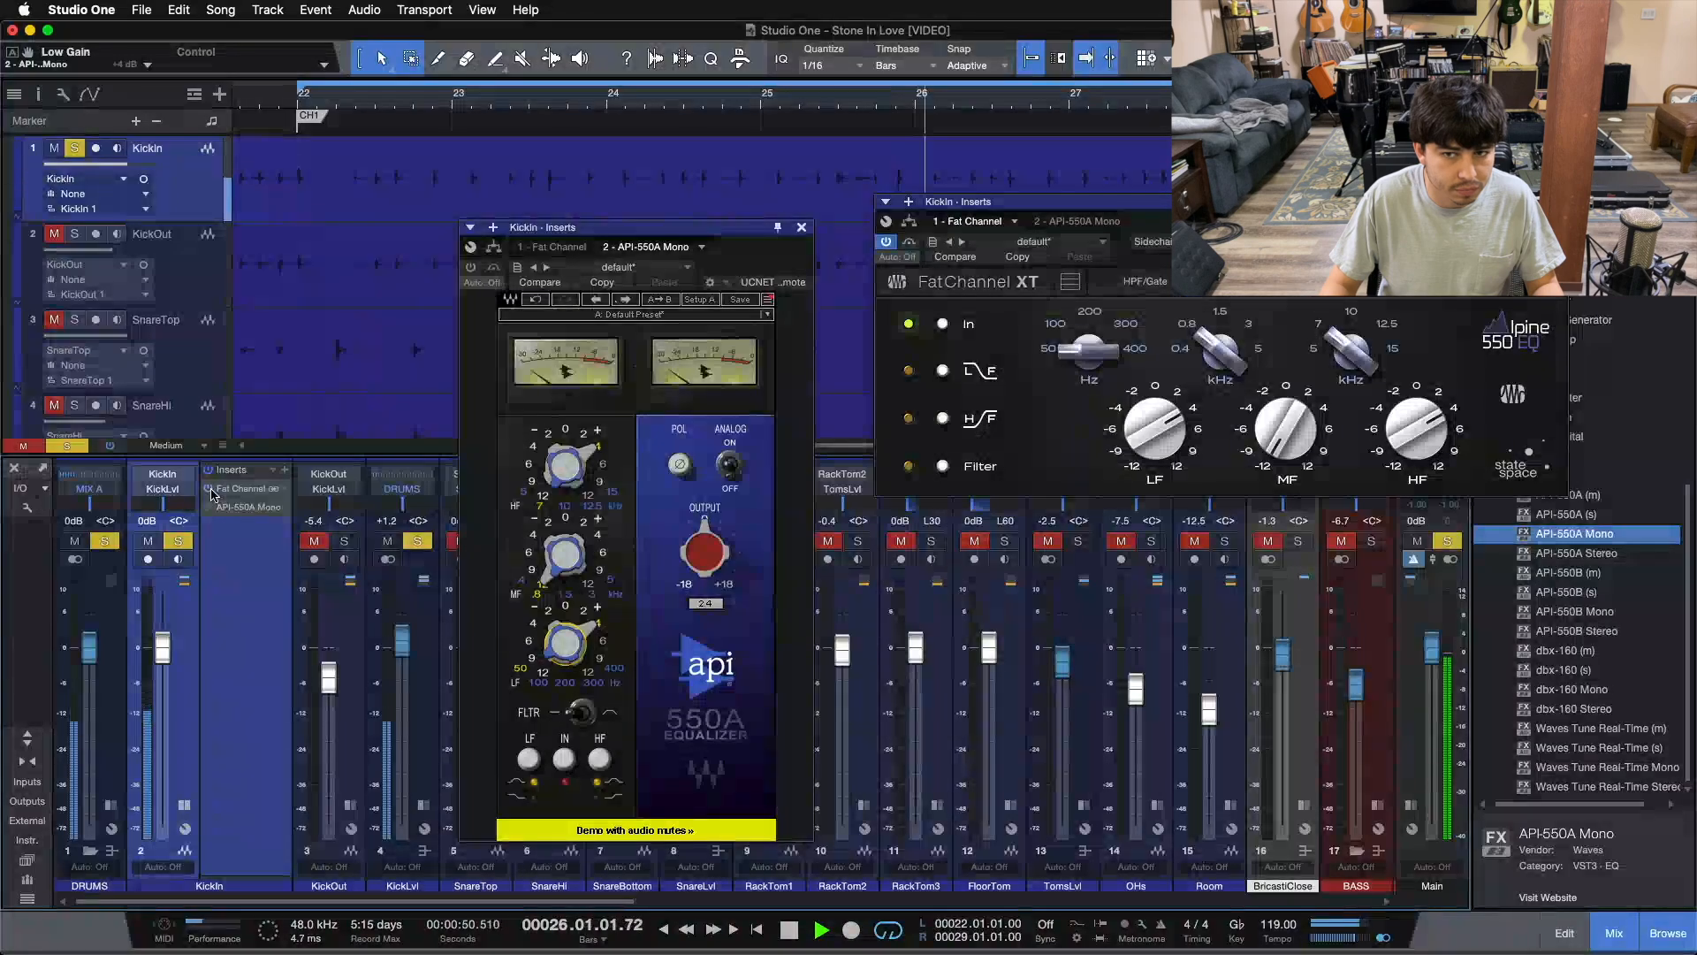
{"action": "left_click", "coordinate": [209, 489]}
{"action": "left_click", "coordinate": [210, 507]}
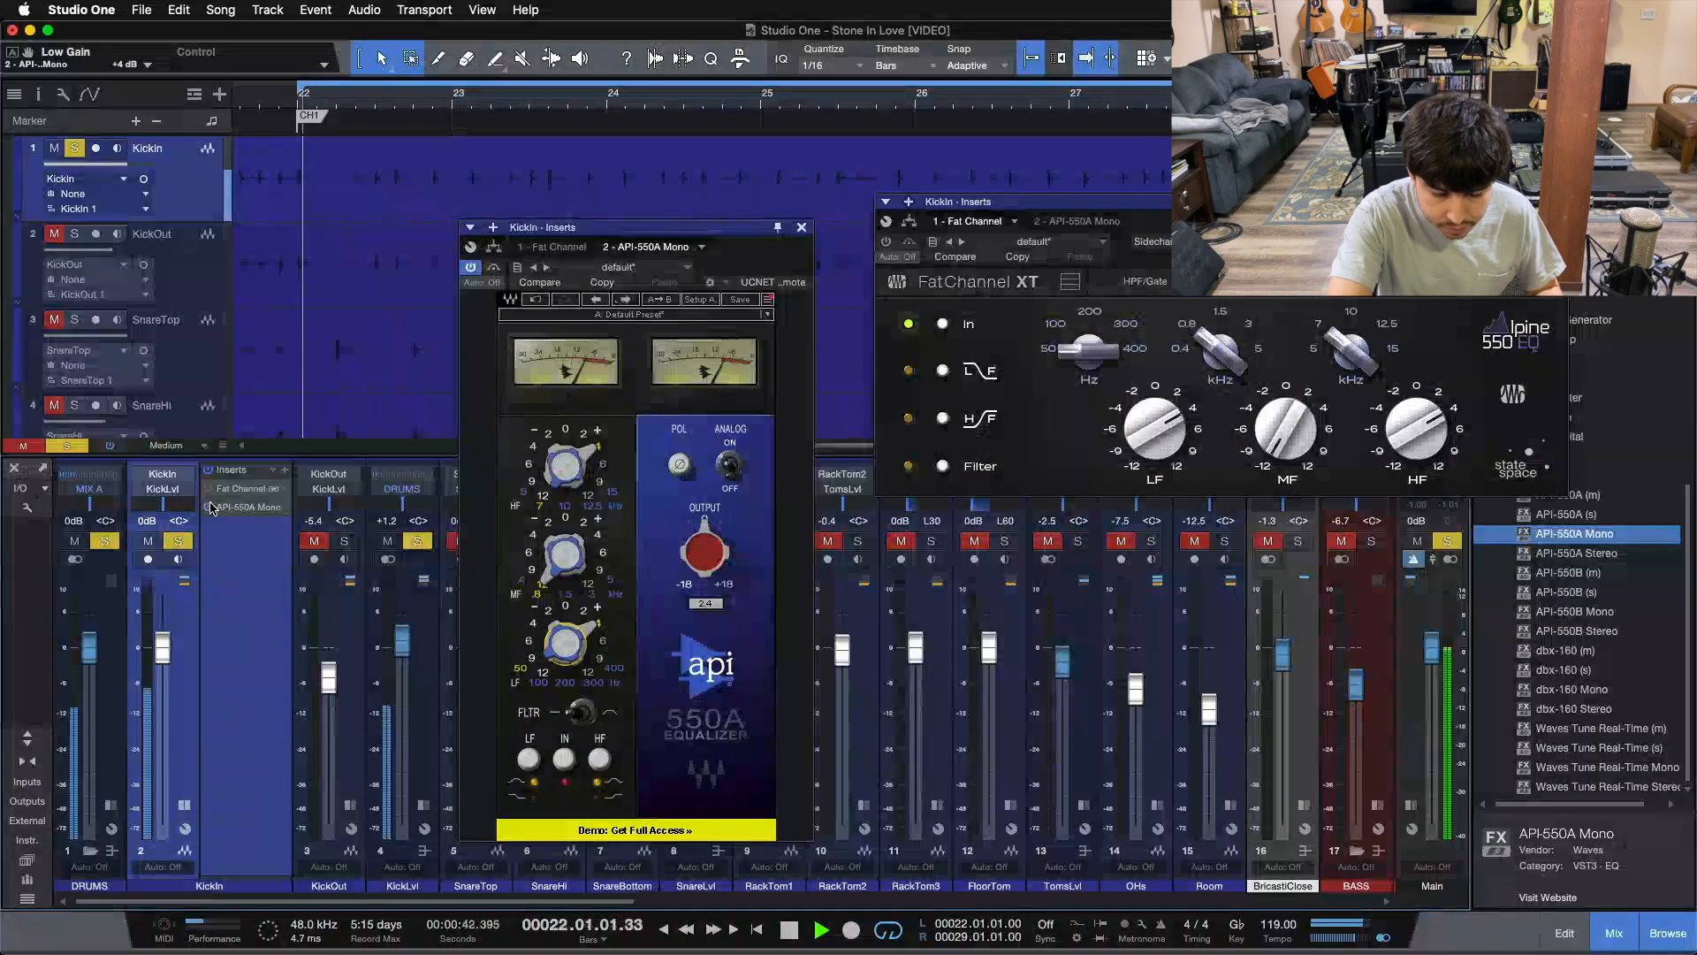
{"action": "key", "text": "space"}
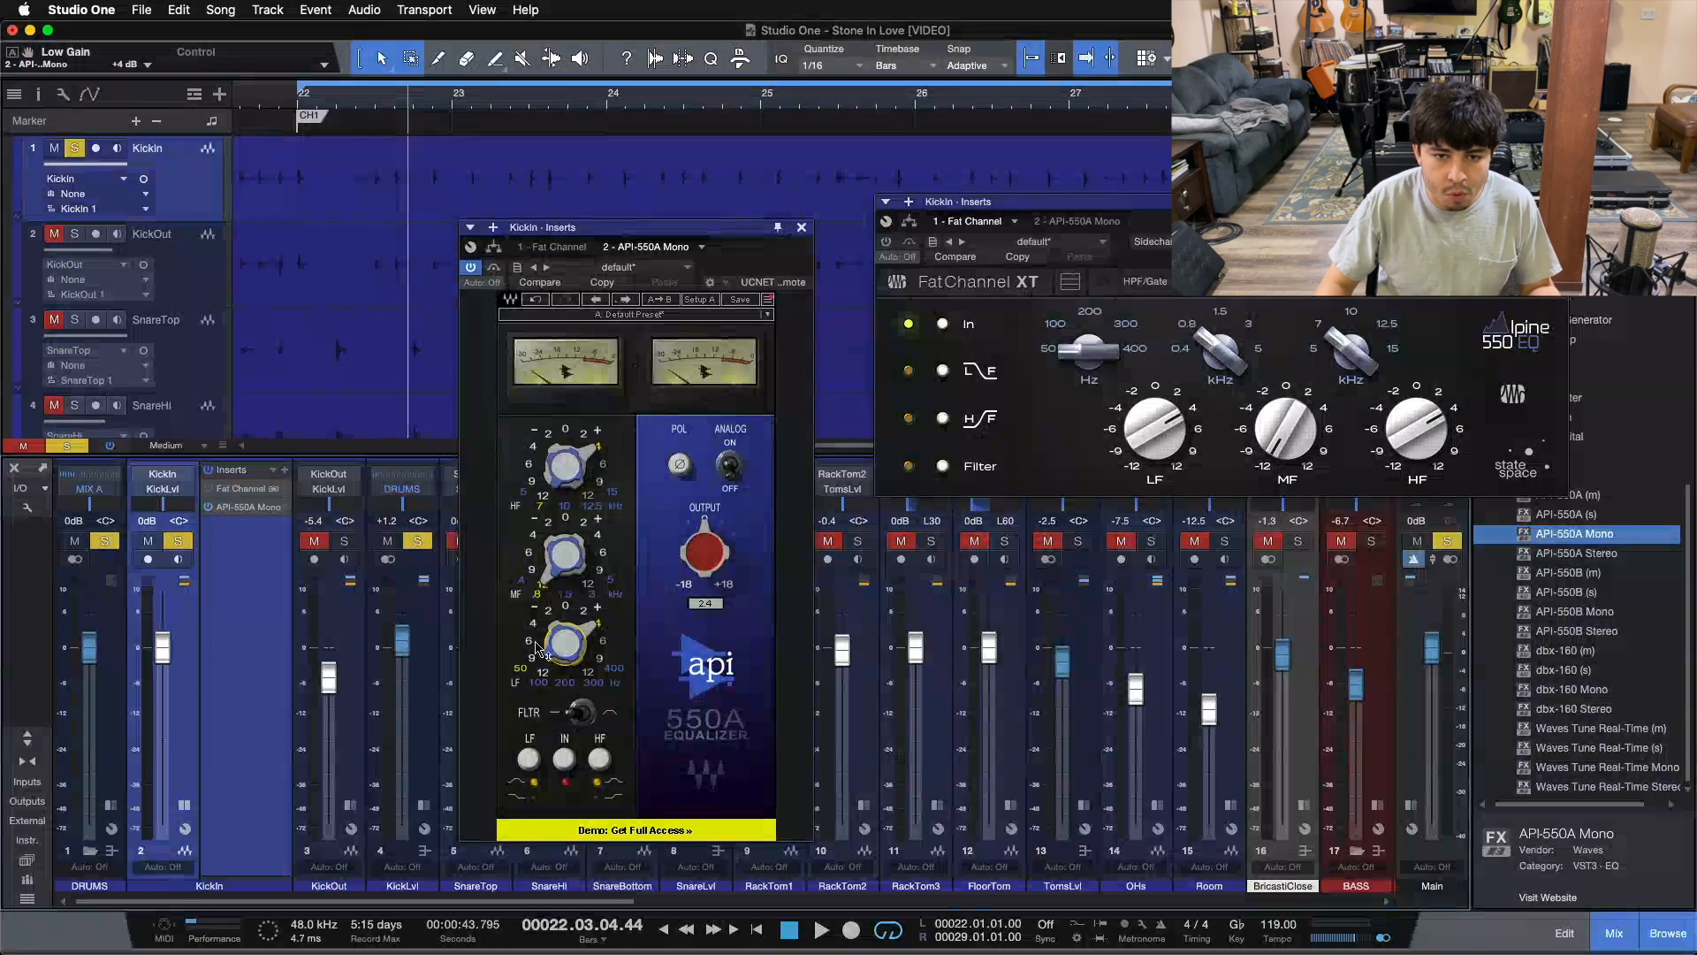
Switch the API-550A's Analog option on, play the kick while alternating it with the Fat Channel, and stop playback
{"action": "left_click", "coordinate": [730, 467]}
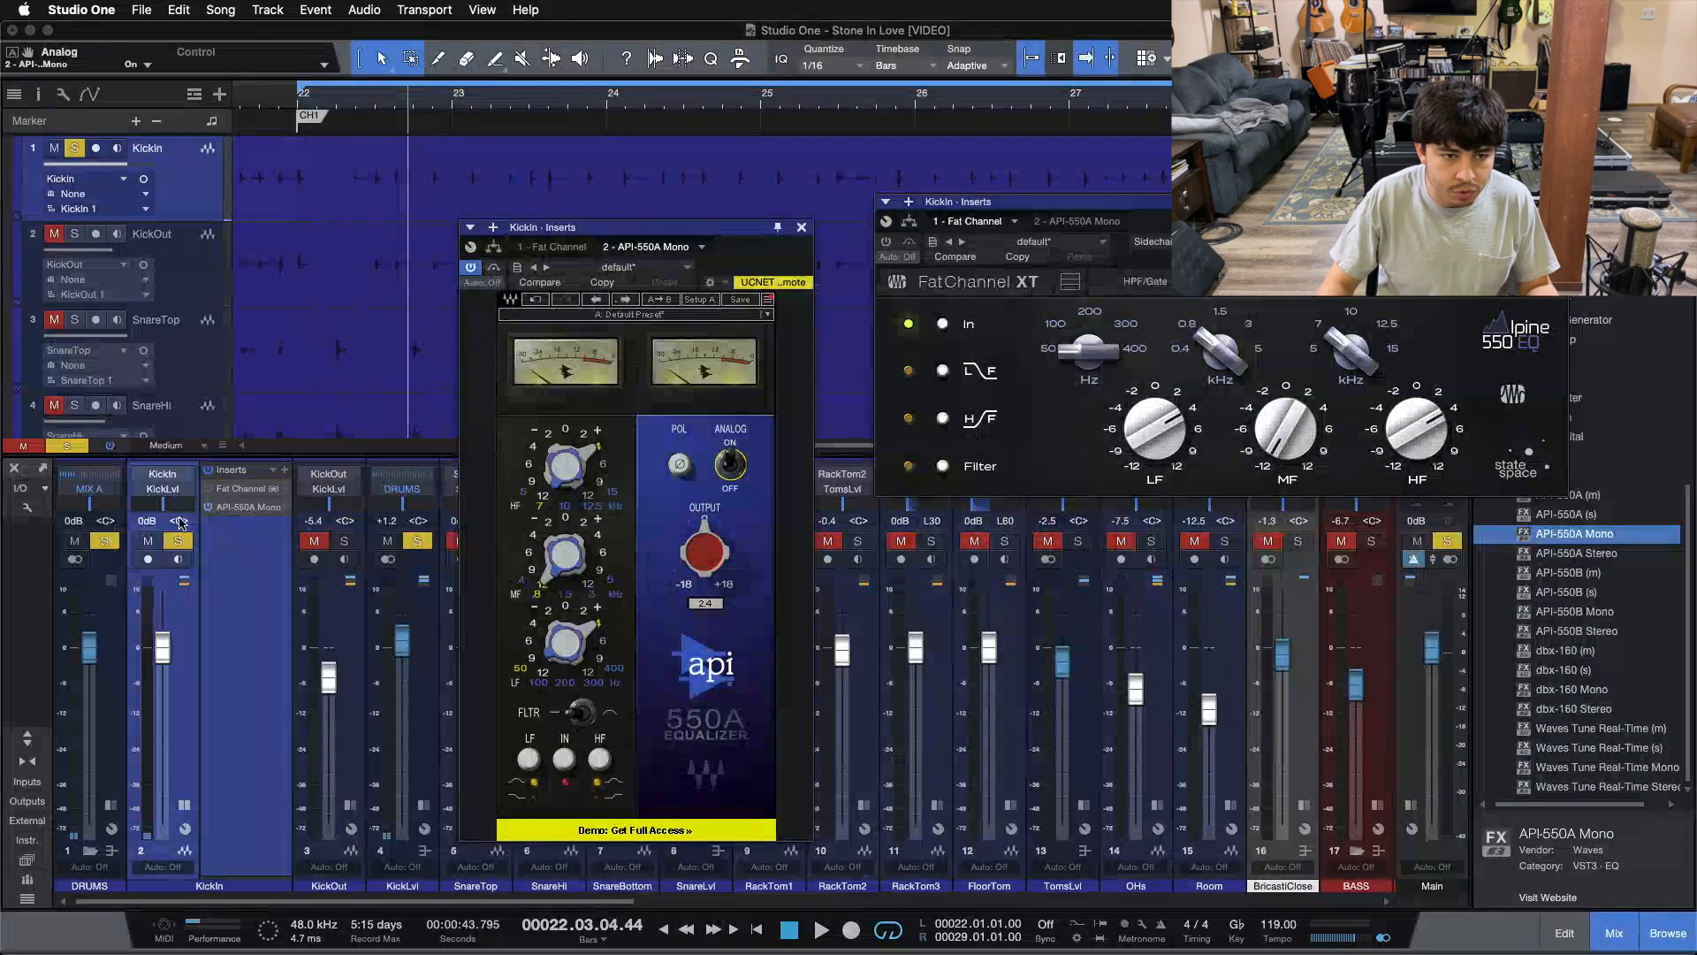
{"action": "left_click", "coordinate": [208, 489]}
{"action": "left_click", "coordinate": [207, 508]}
{"action": "key", "text": "KP_1"}
{"action": "key", "text": "space"}
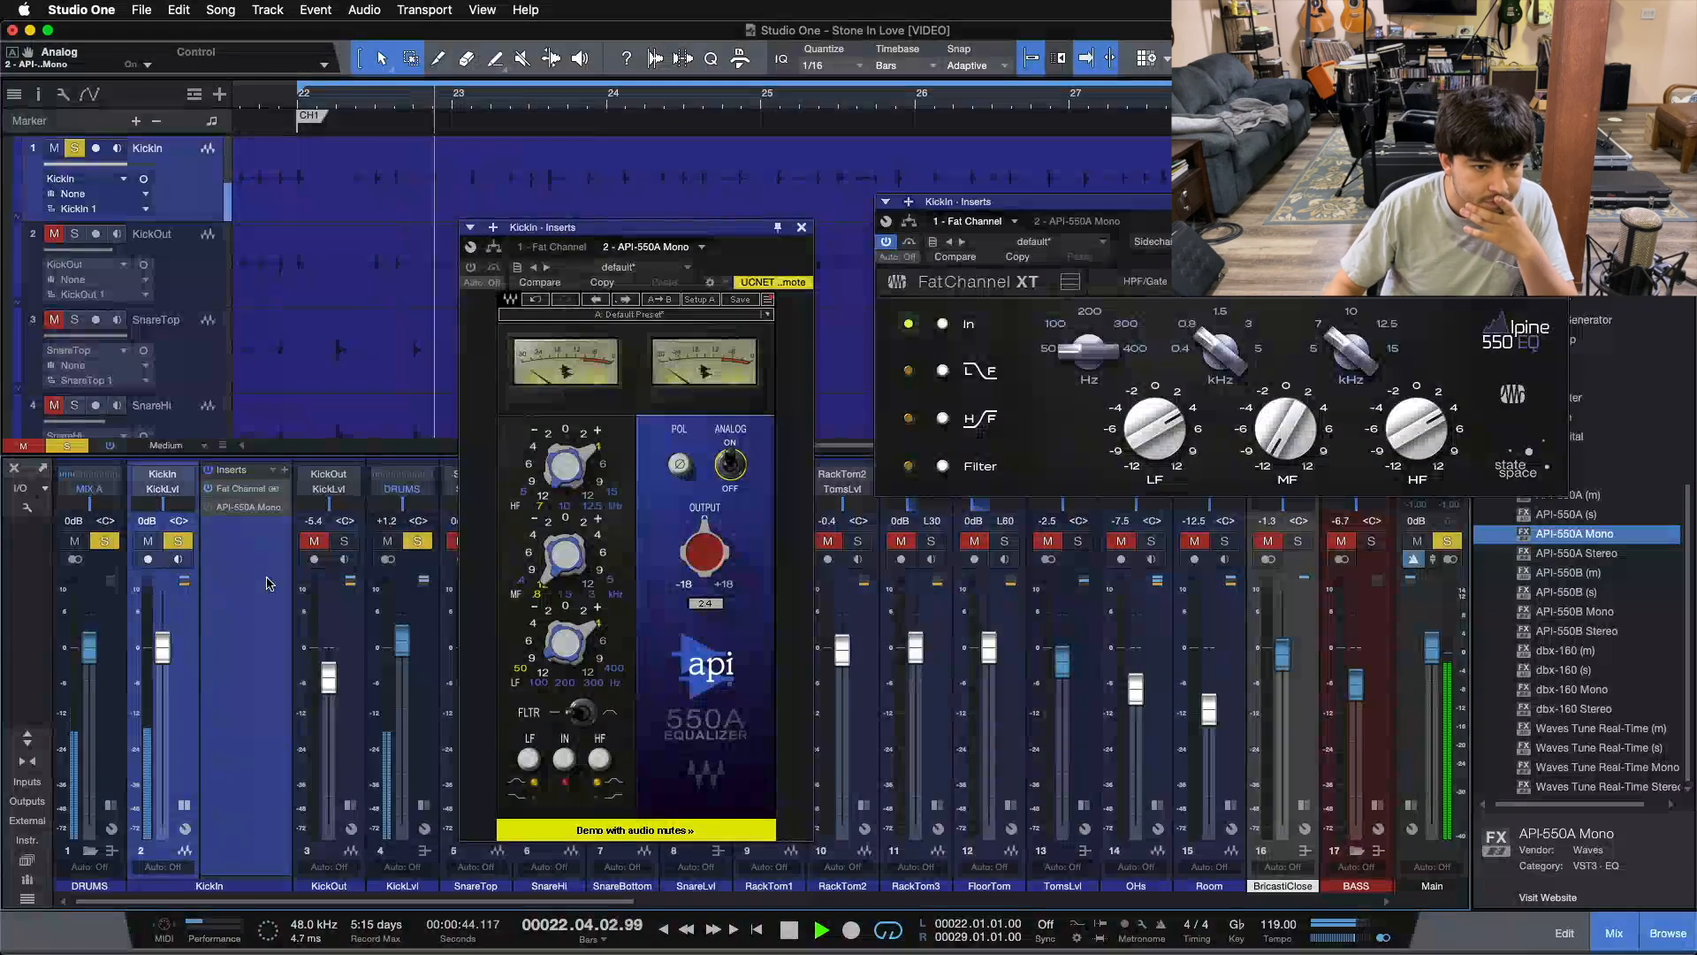
{"action": "left_click", "coordinate": [210, 494]}
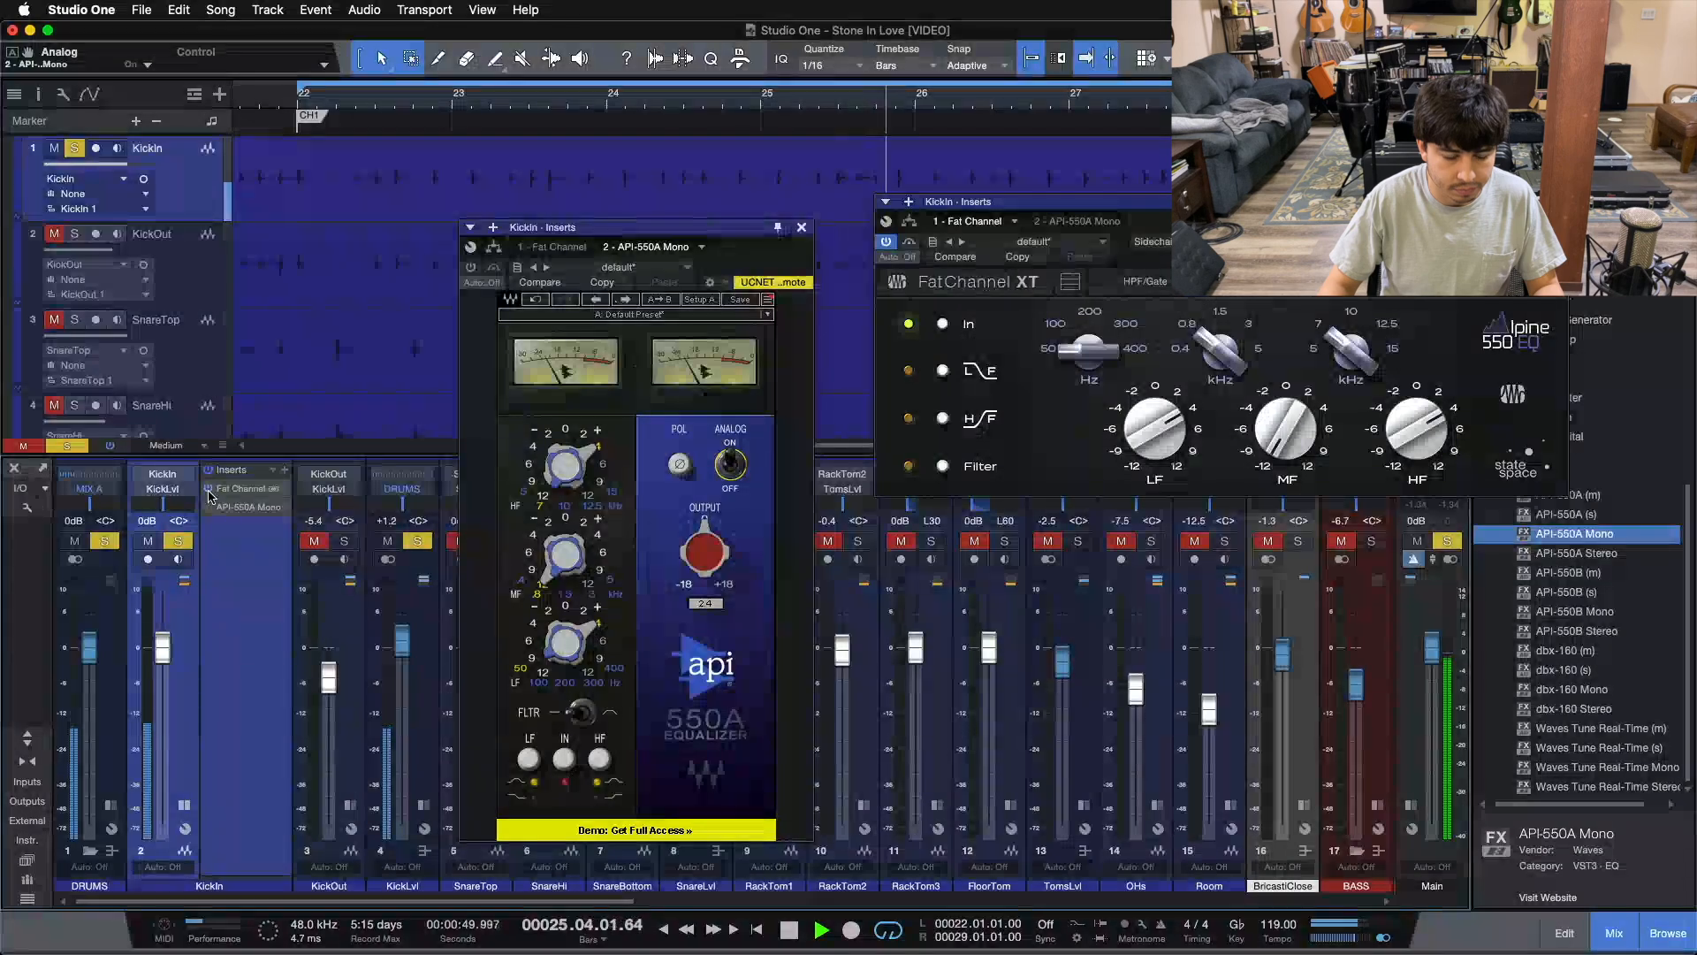
{"action": "left_click", "coordinate": [210, 508]}
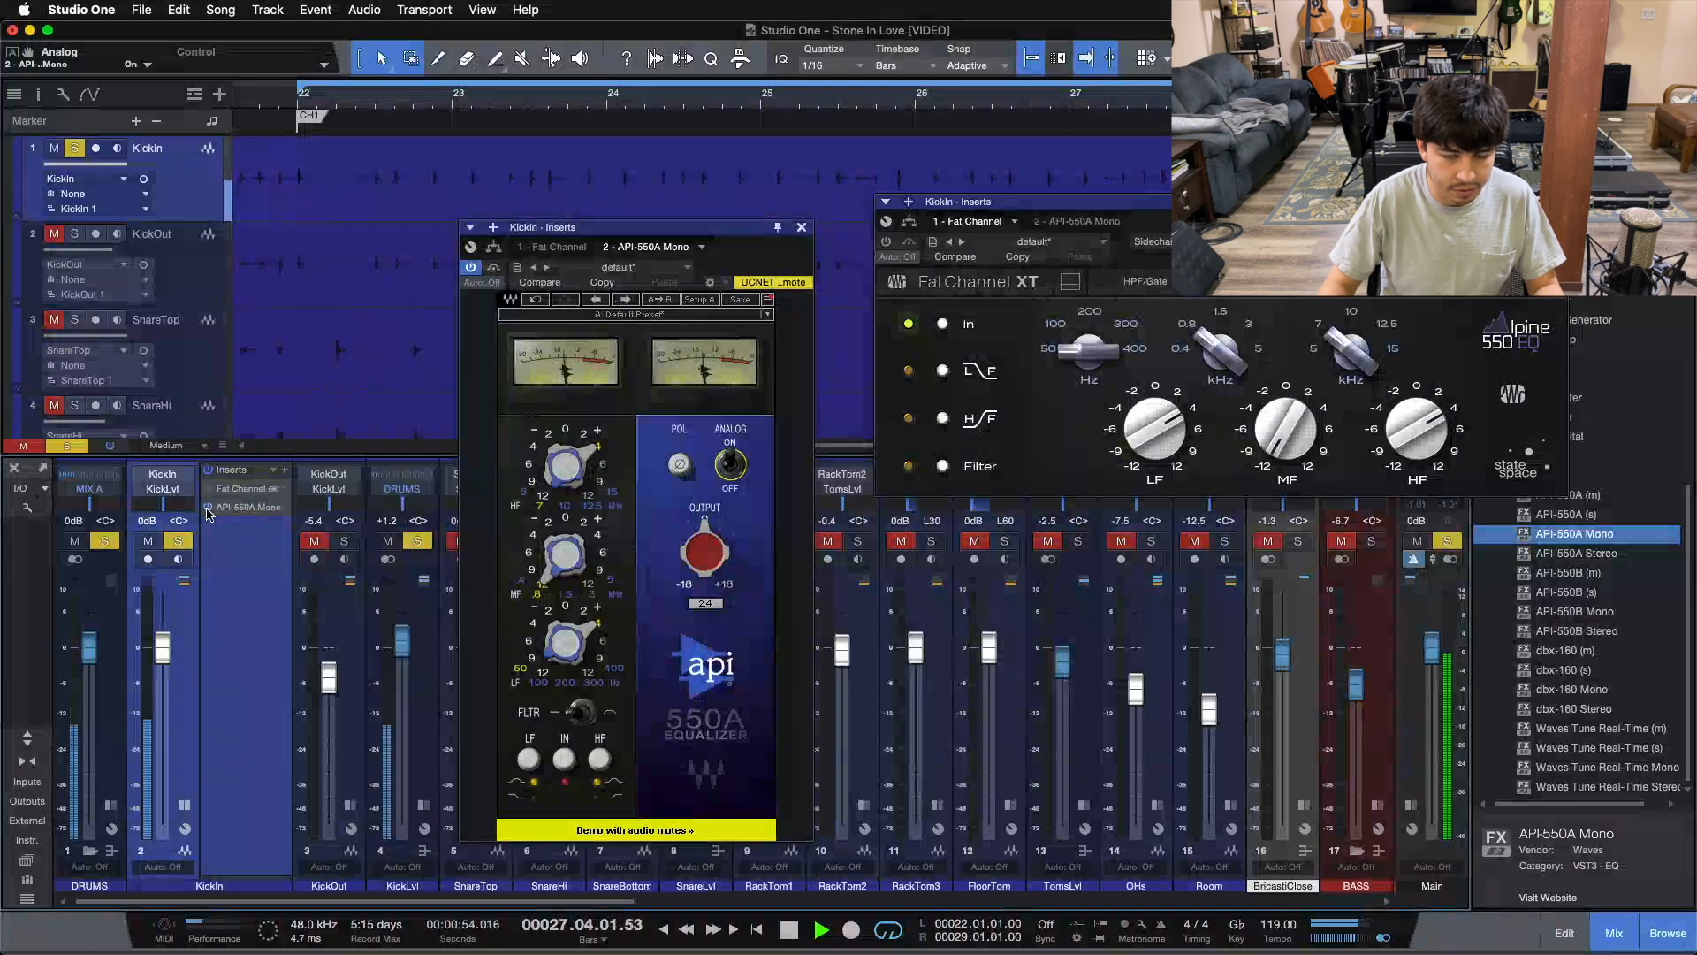
{"action": "left_click", "coordinate": [212, 490]}
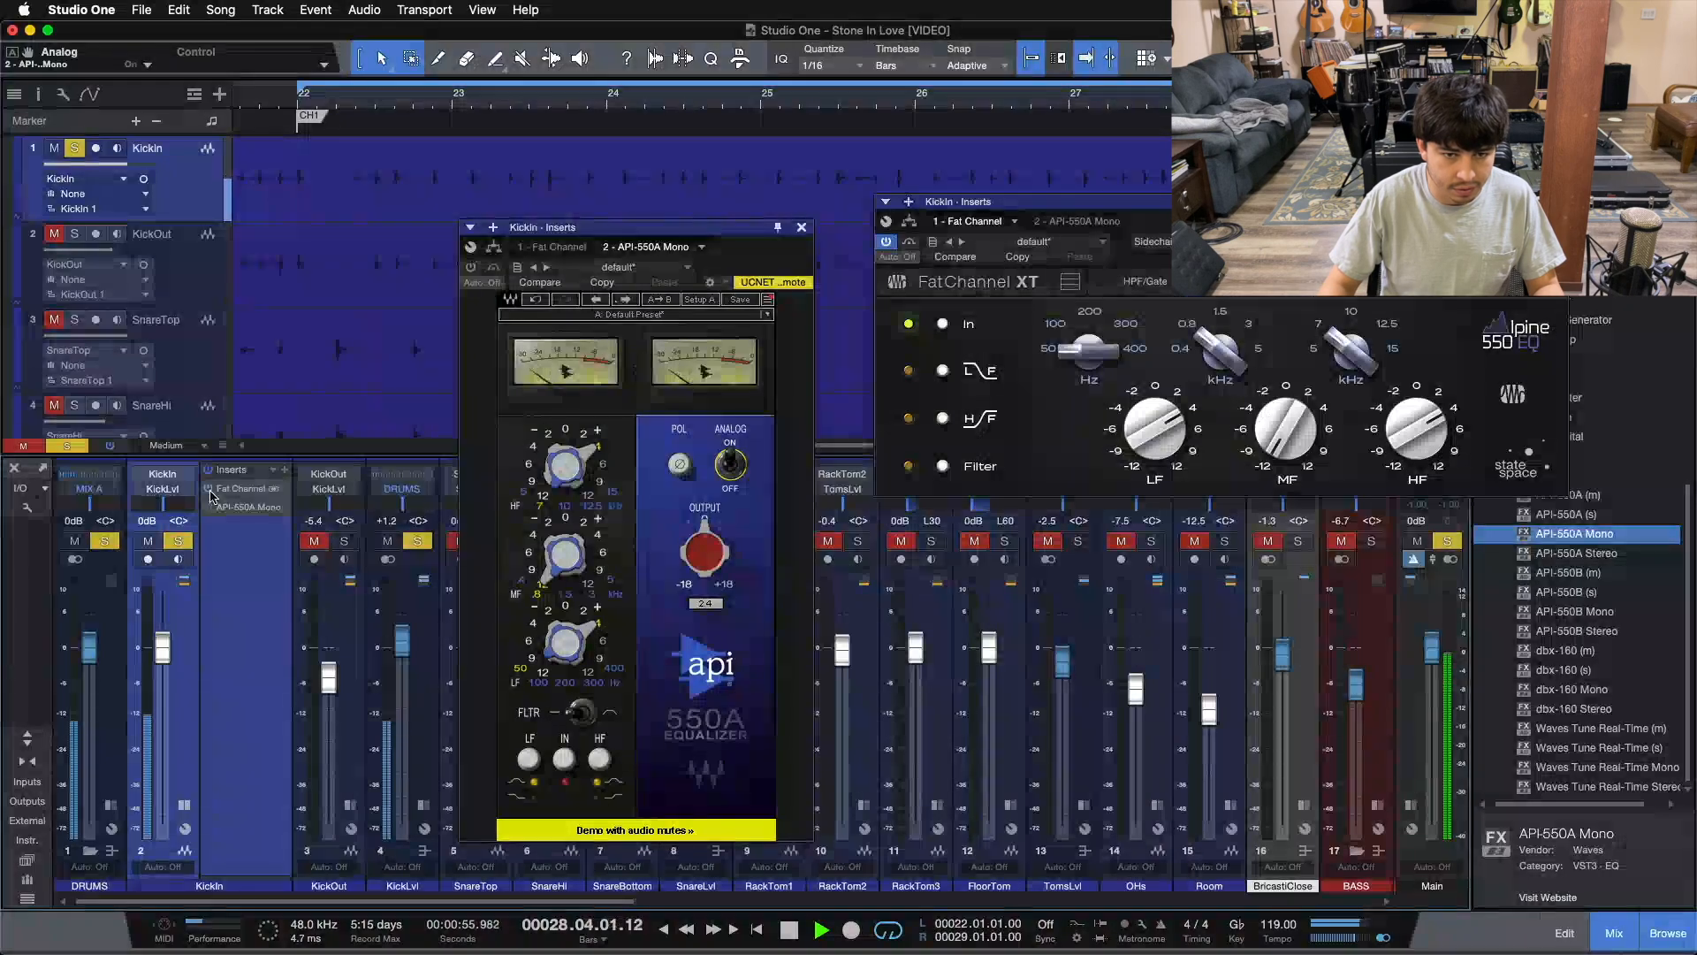
{"action": "key", "text": "space"}
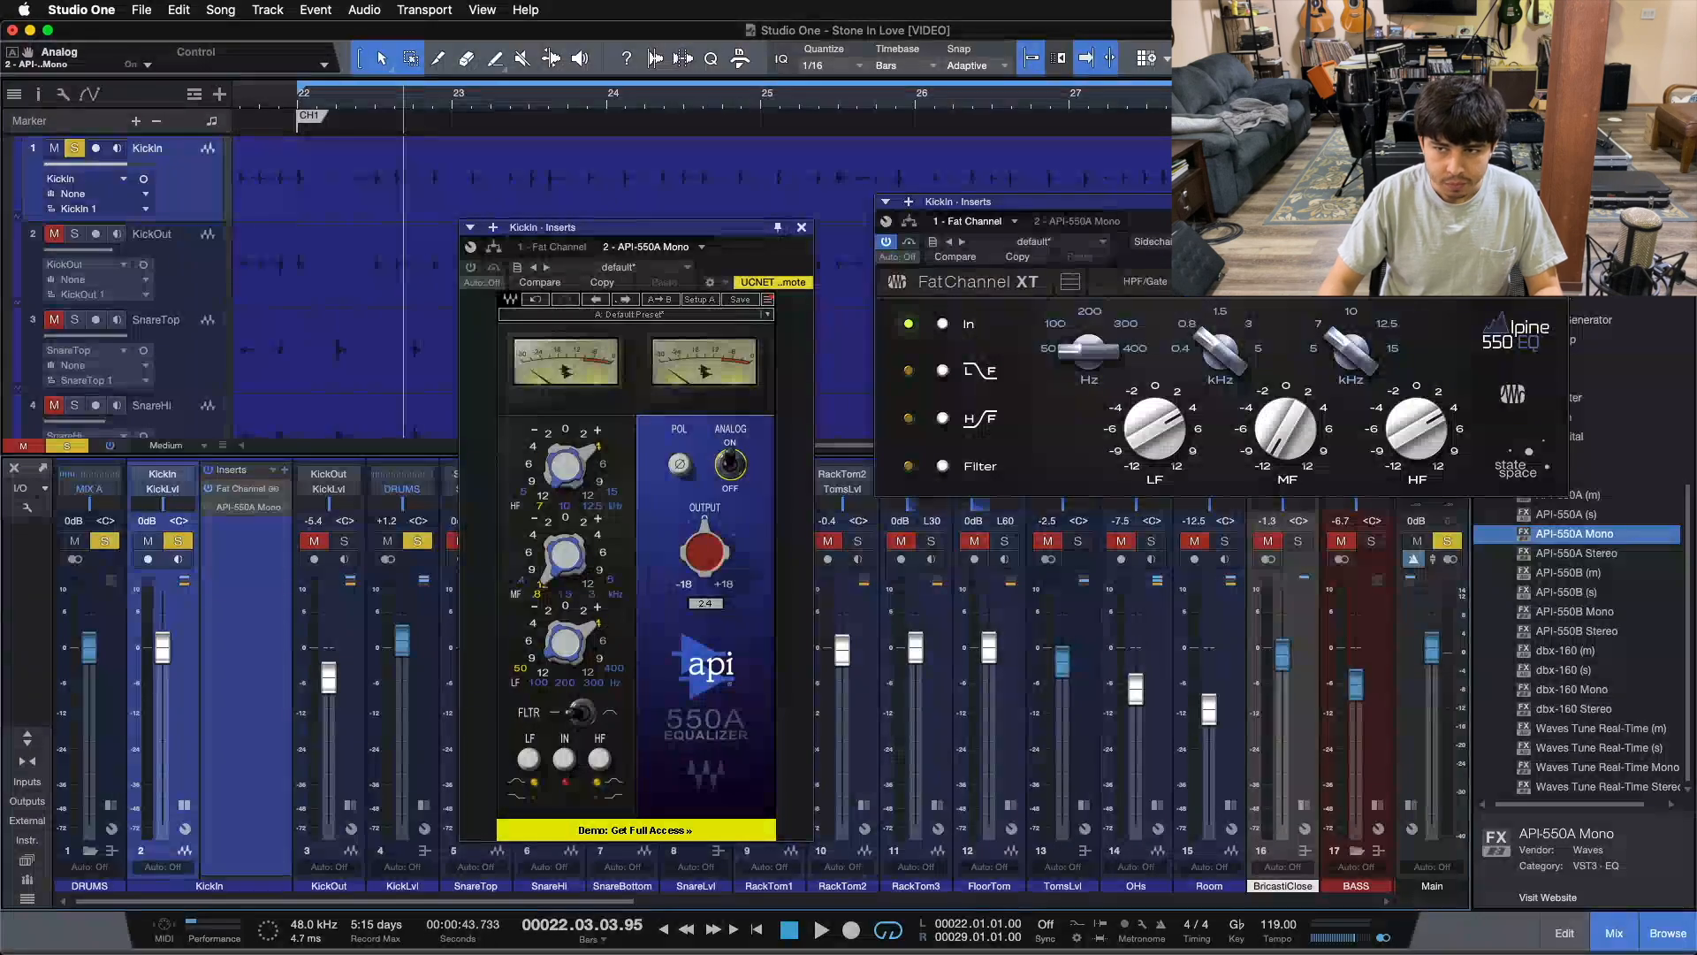
Close both KickIn plug-in windows and unsolo the KickIn track
{"action": "left_click", "coordinate": [1557, 201]}
{"action": "left_click", "coordinate": [802, 227]}
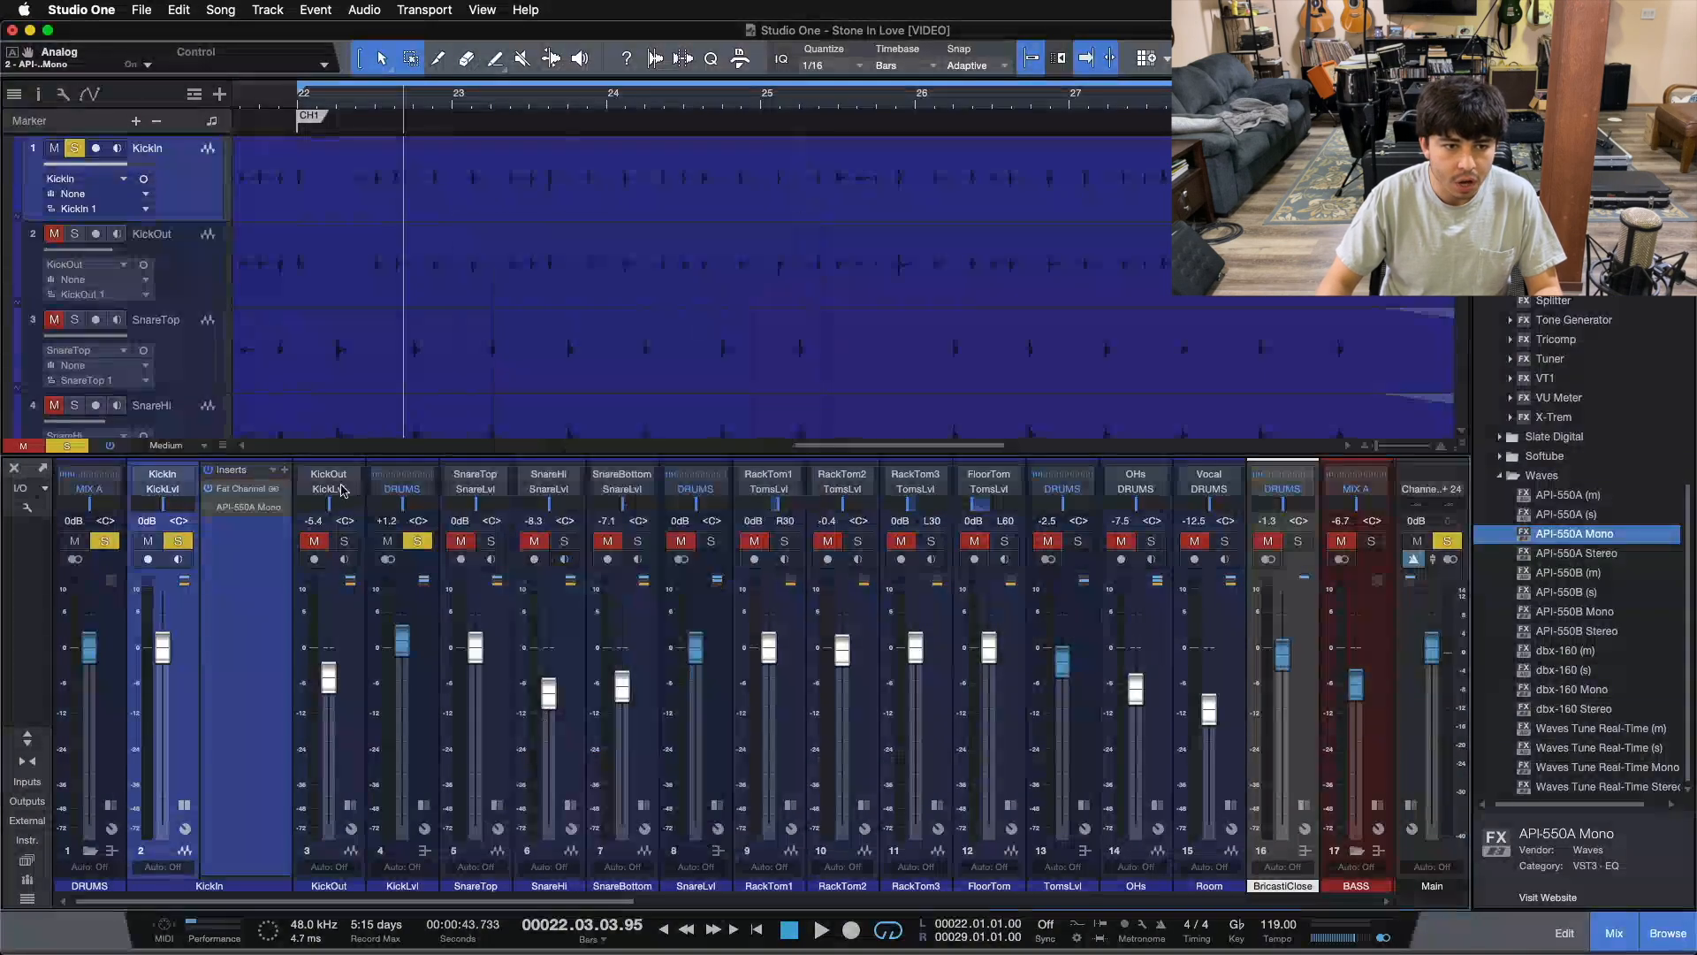
{"action": "left_click", "coordinate": [177, 540]}
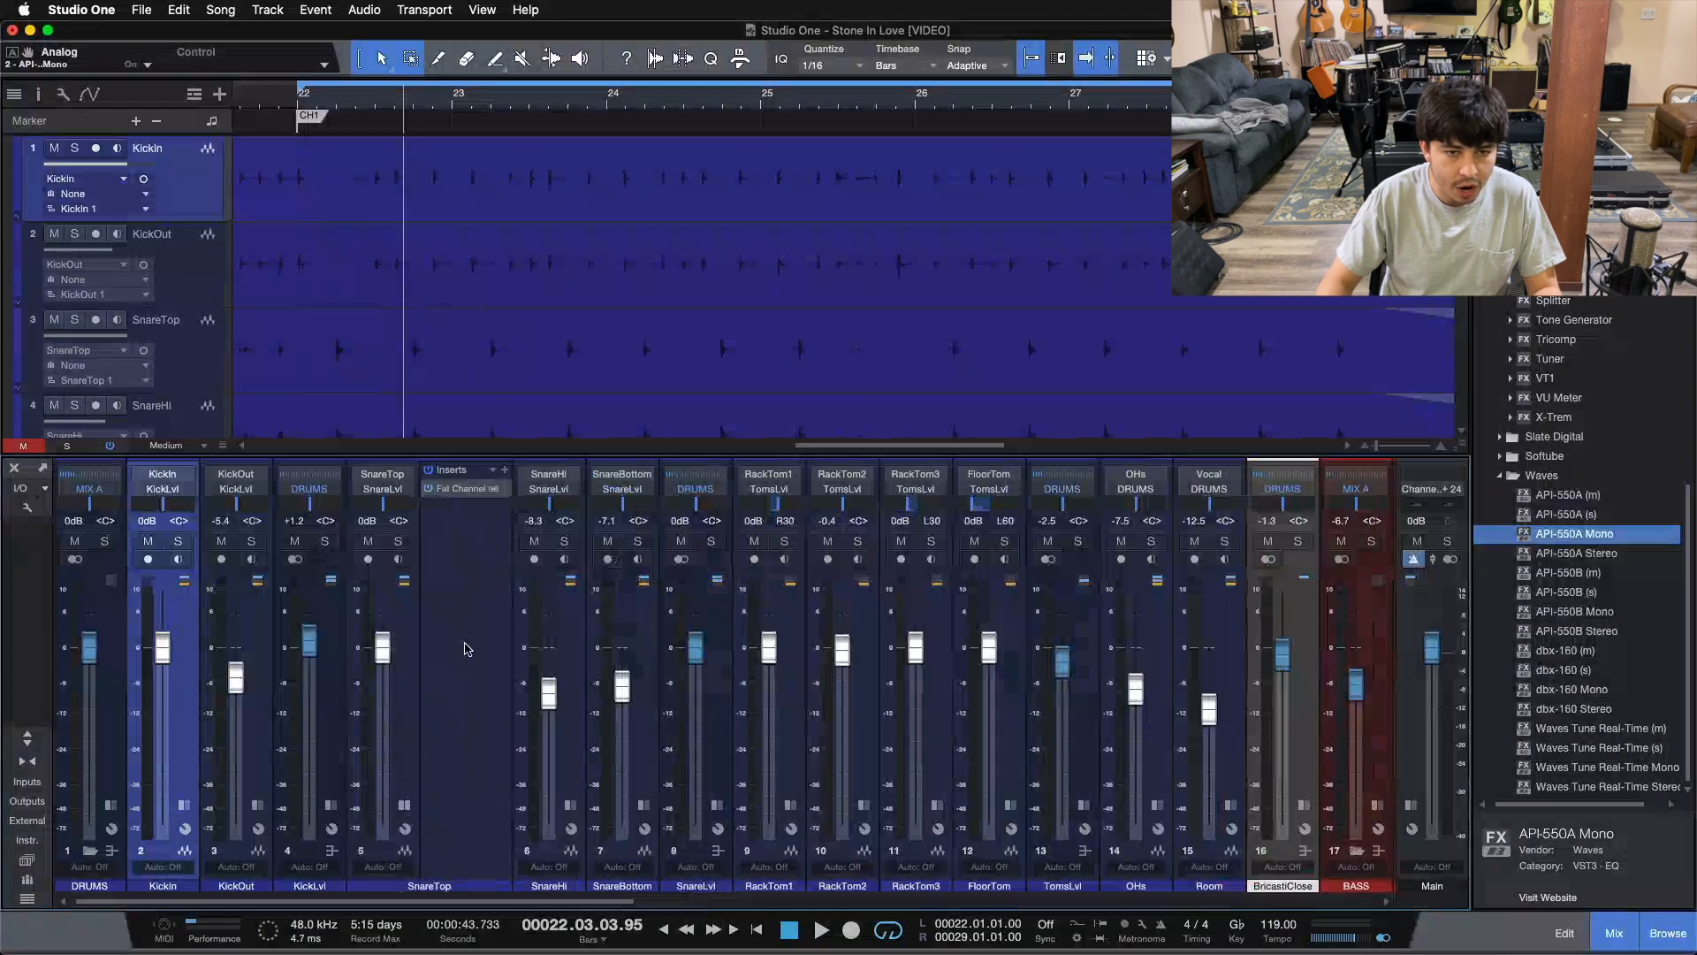
Open the SnareTop track's Fat Channel, show its Alpine 550 EQ, and turn the compressor off
{"action": "left_click", "coordinate": [469, 644]}
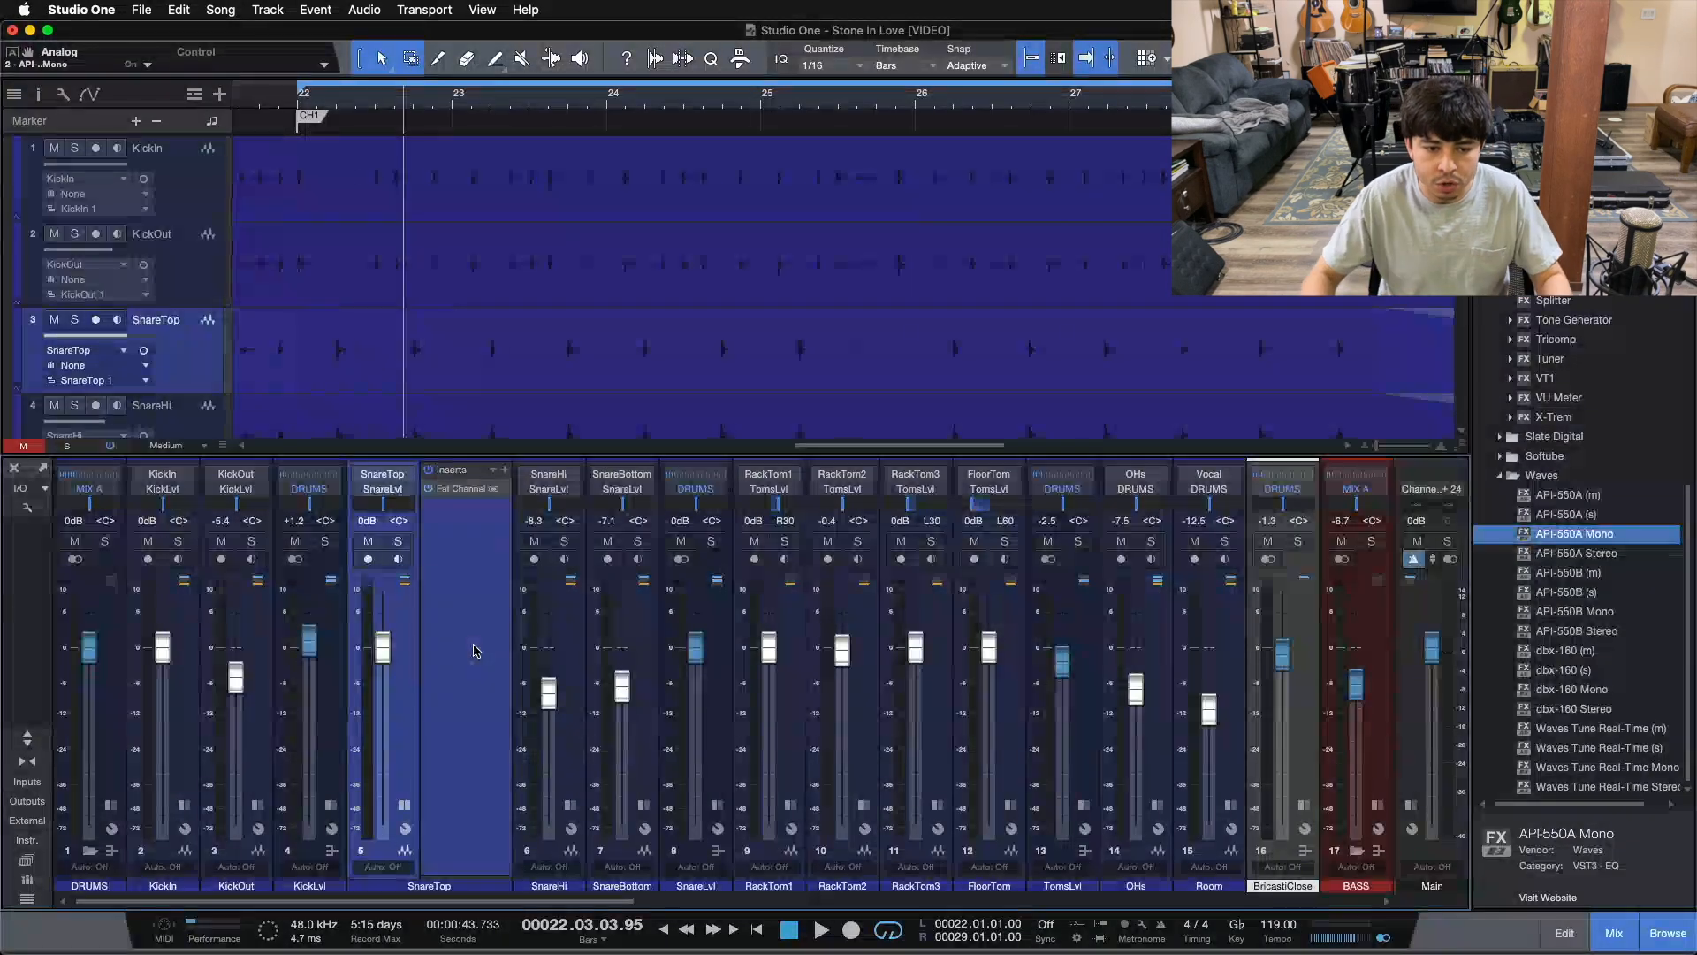
{"action": "double_click", "coordinate": [452, 491]}
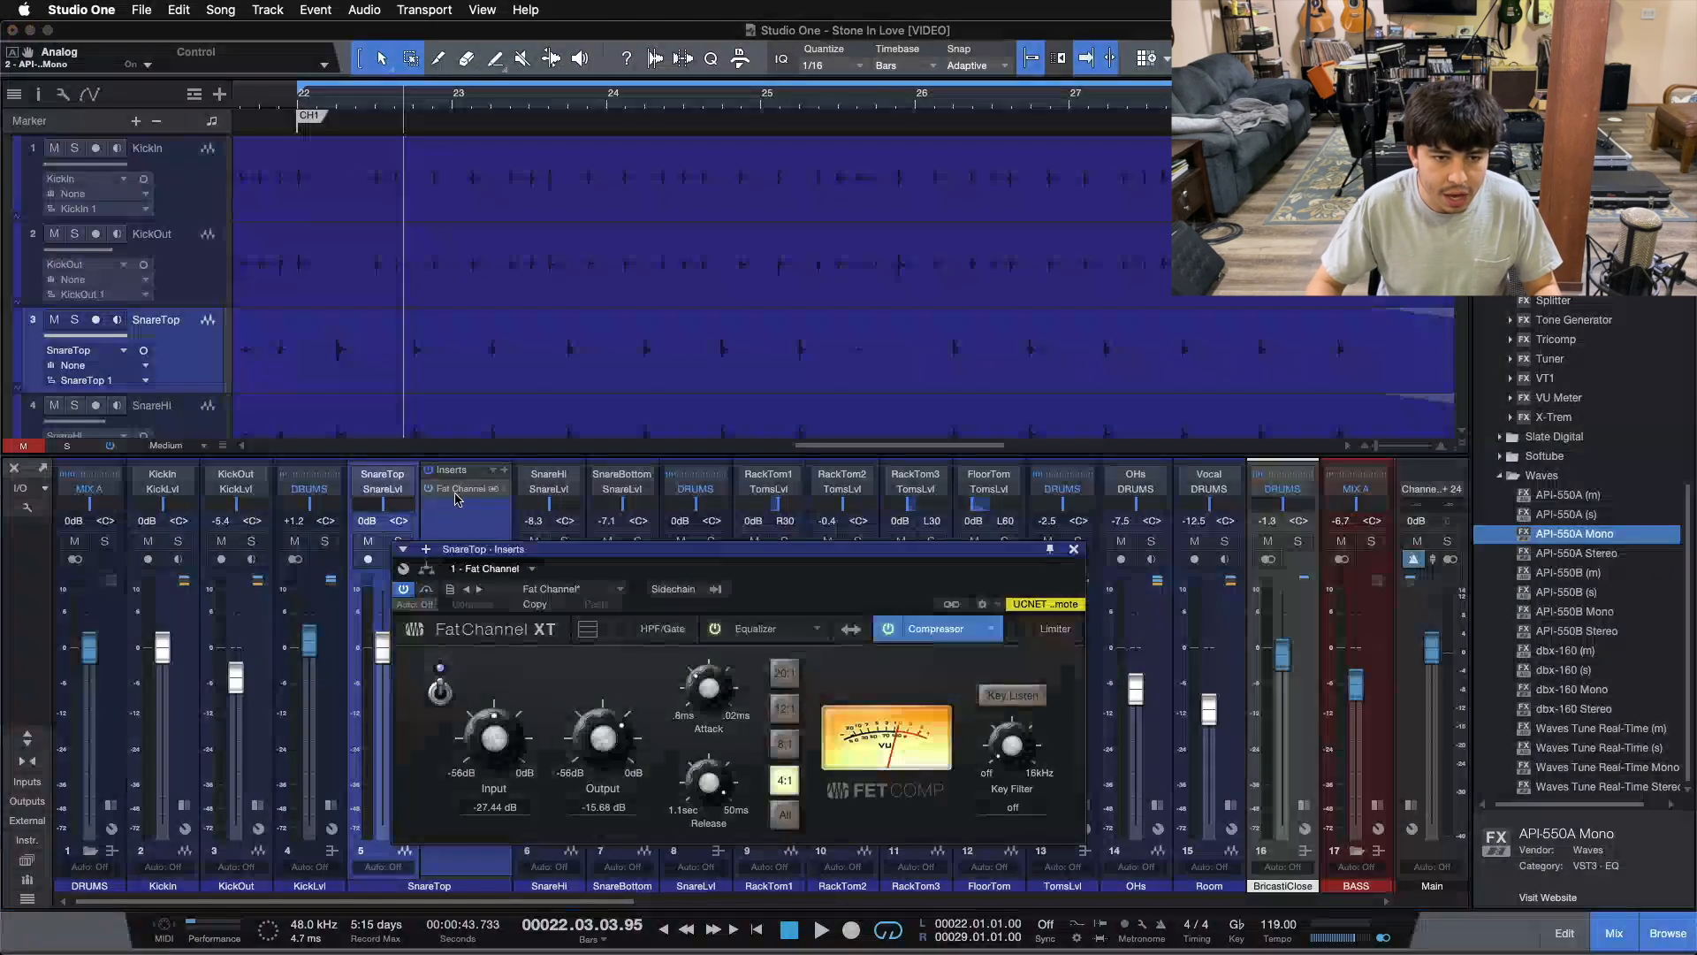
{"action": "left_click", "coordinate": [756, 629]}
{"action": "left_click_drag", "start_coordinate": [797, 550], "coordinate": [1185, 362]}
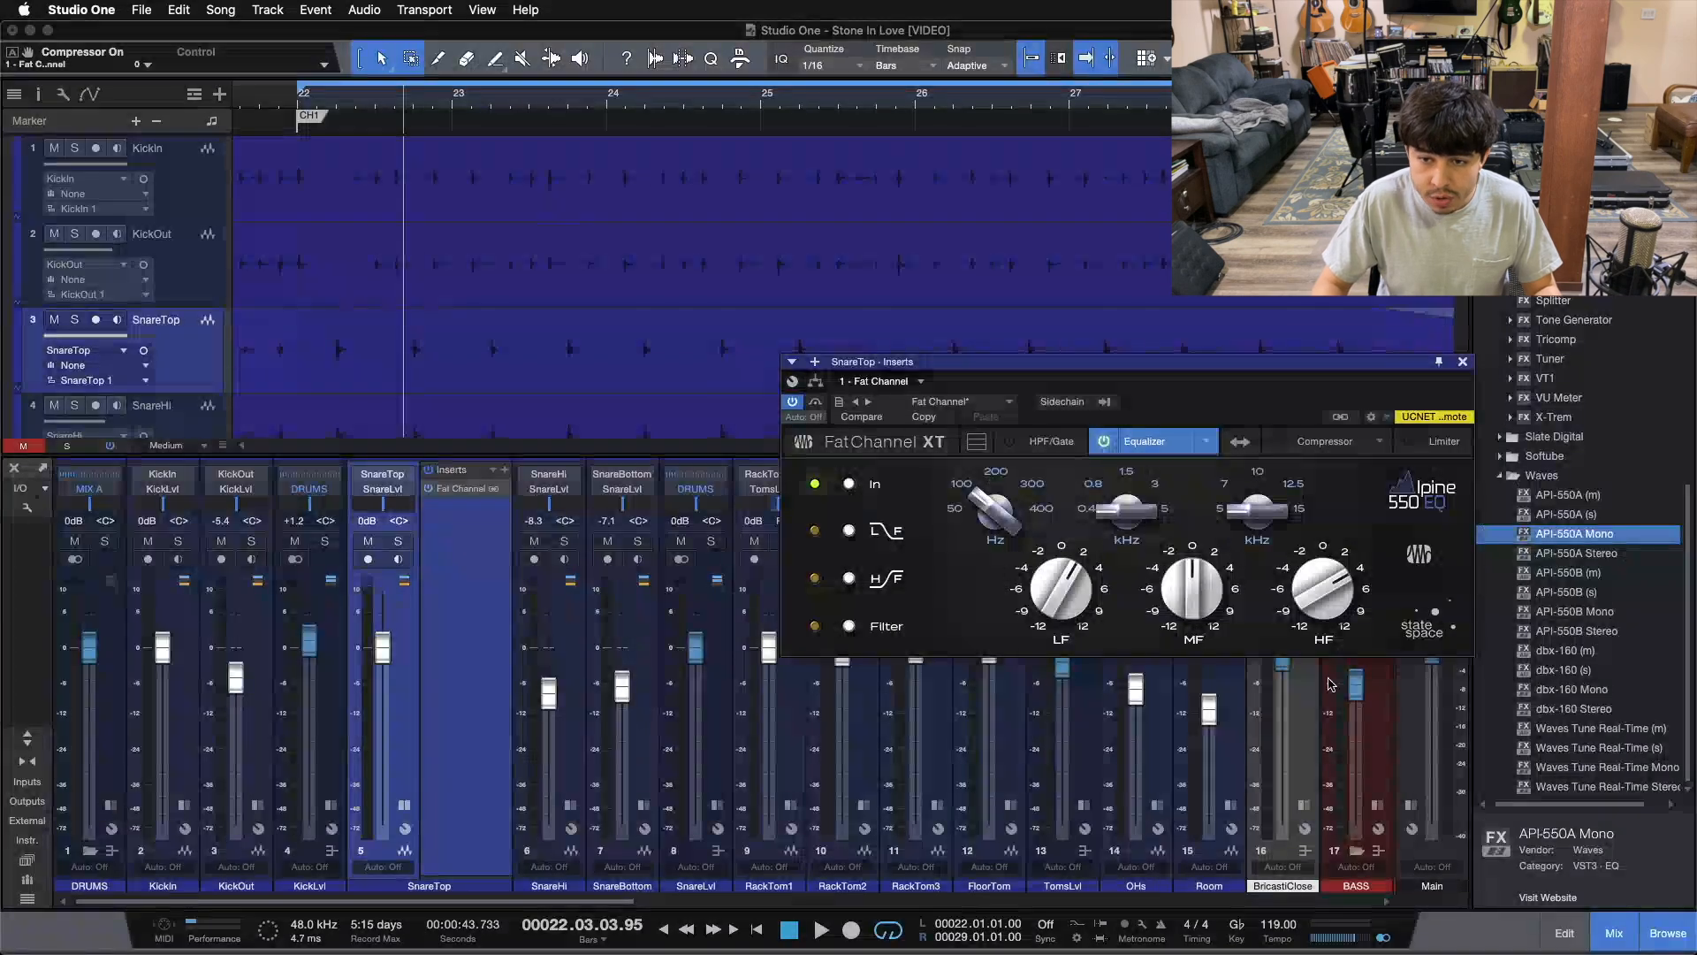
Solo SnareTop, compare it with the Fat Channel's equalizer switched on and off during playback, and close the plug-in window
{"action": "left_click", "coordinate": [399, 541]}
{"action": "key", "text": "space"}
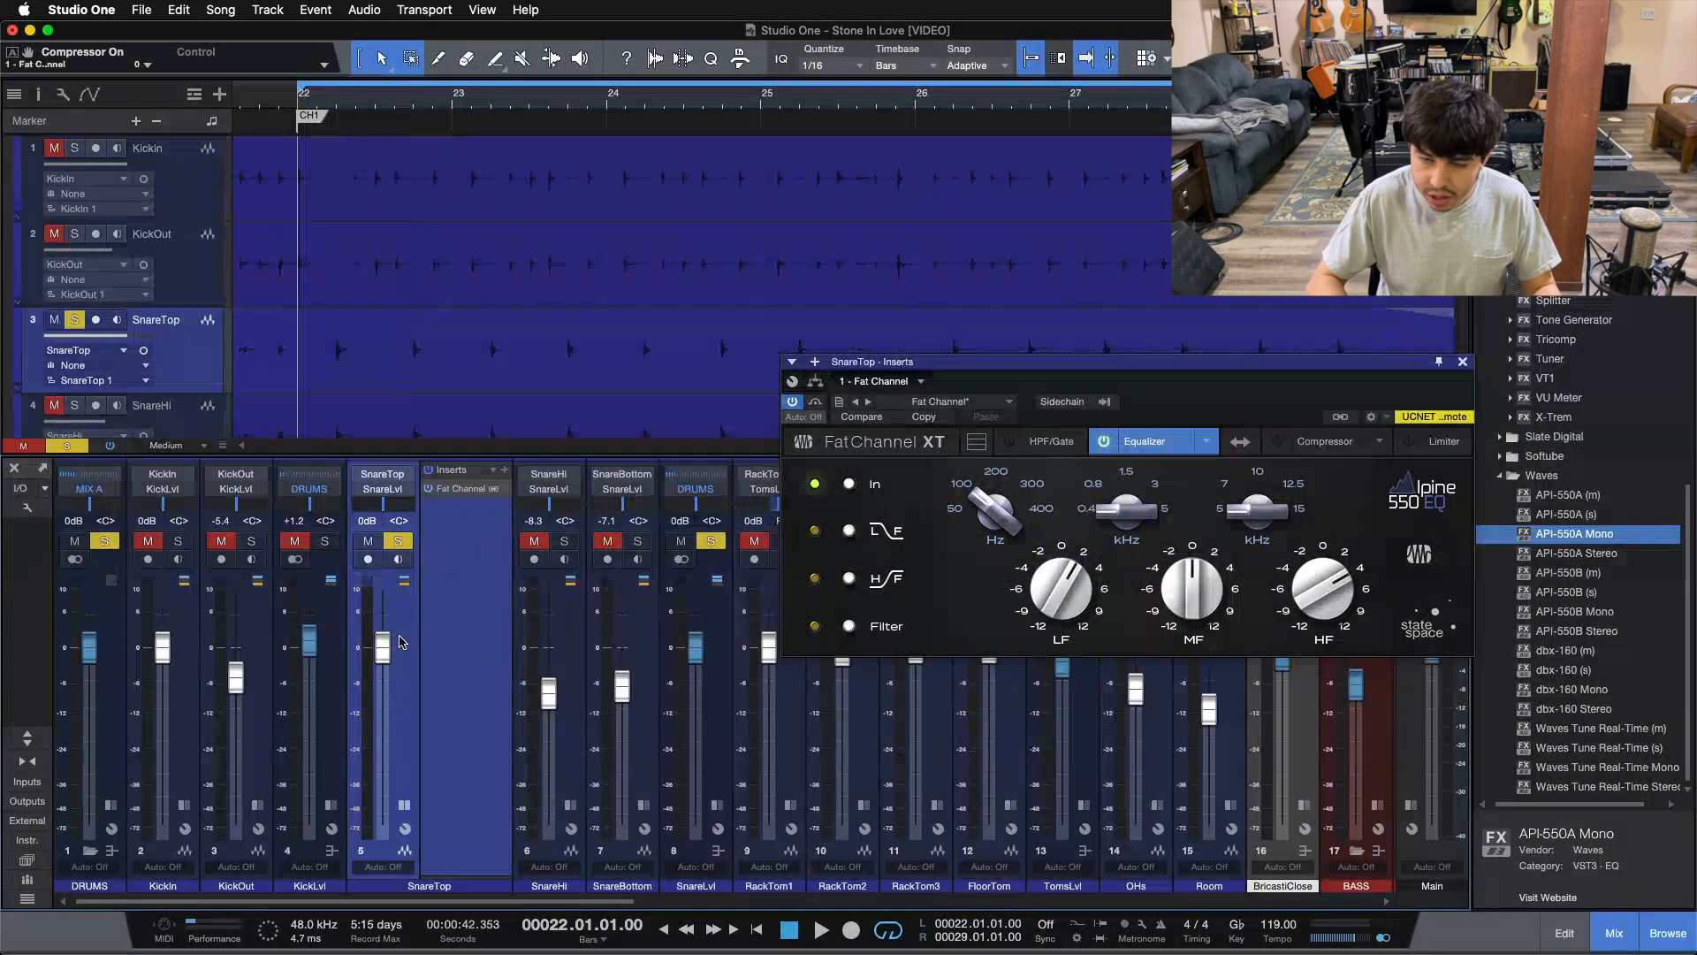
{"action": "left_click", "coordinate": [1107, 442]}
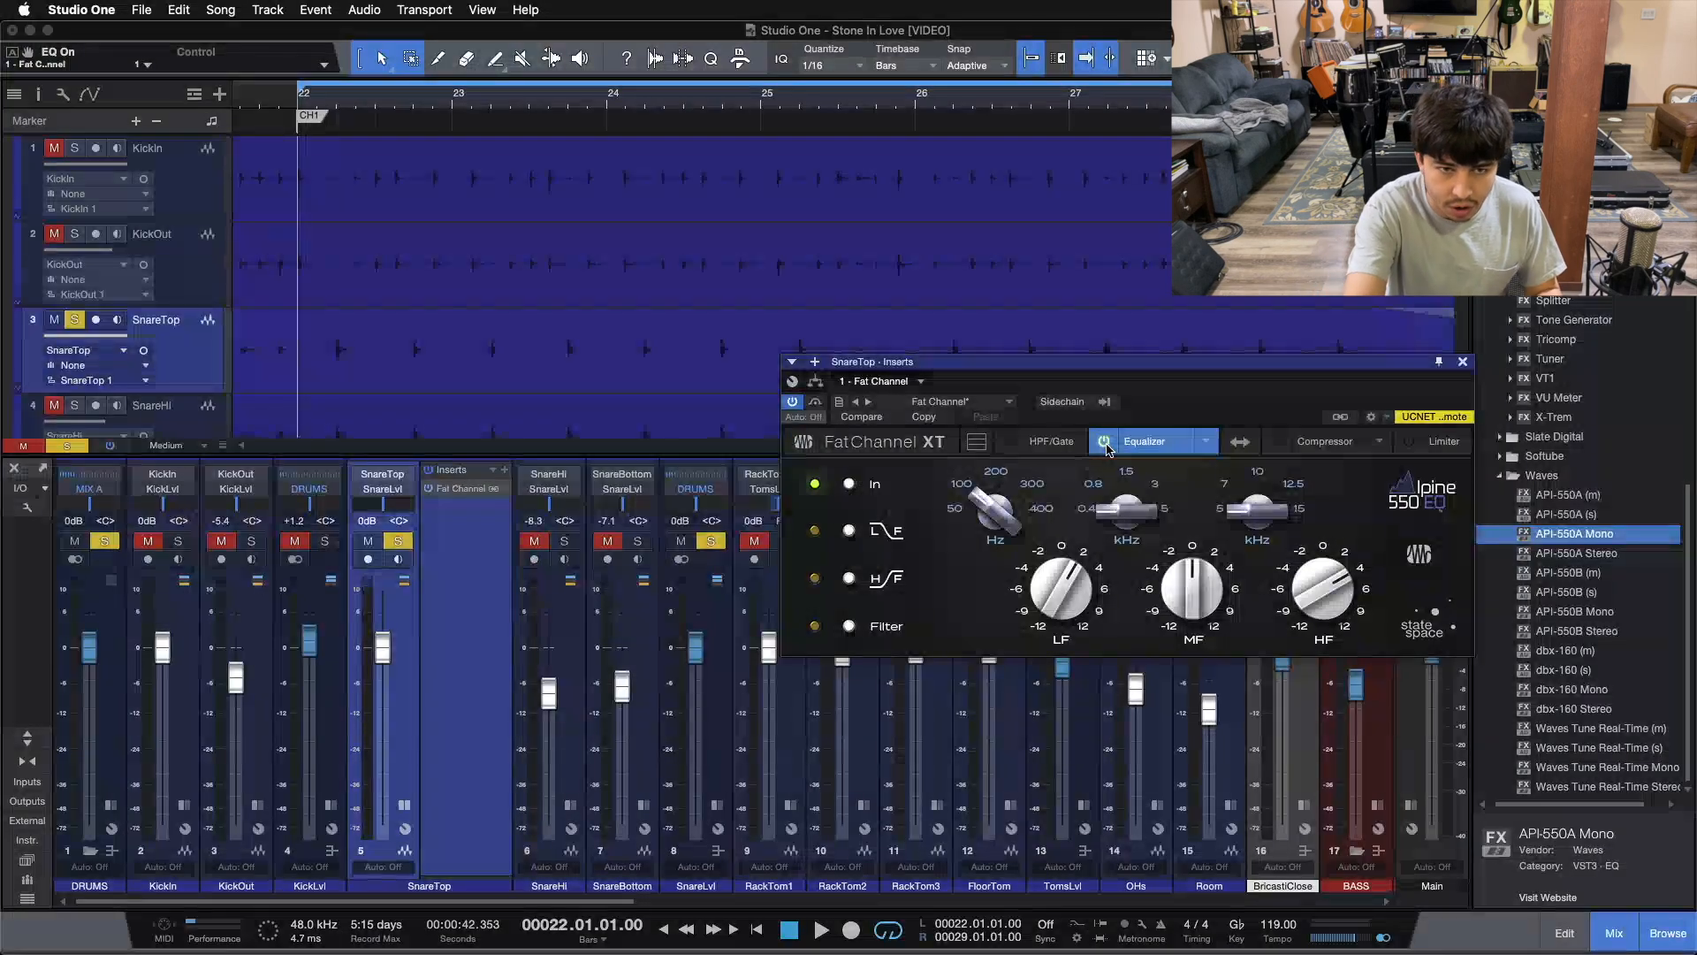
{"action": "key", "text": "space"}
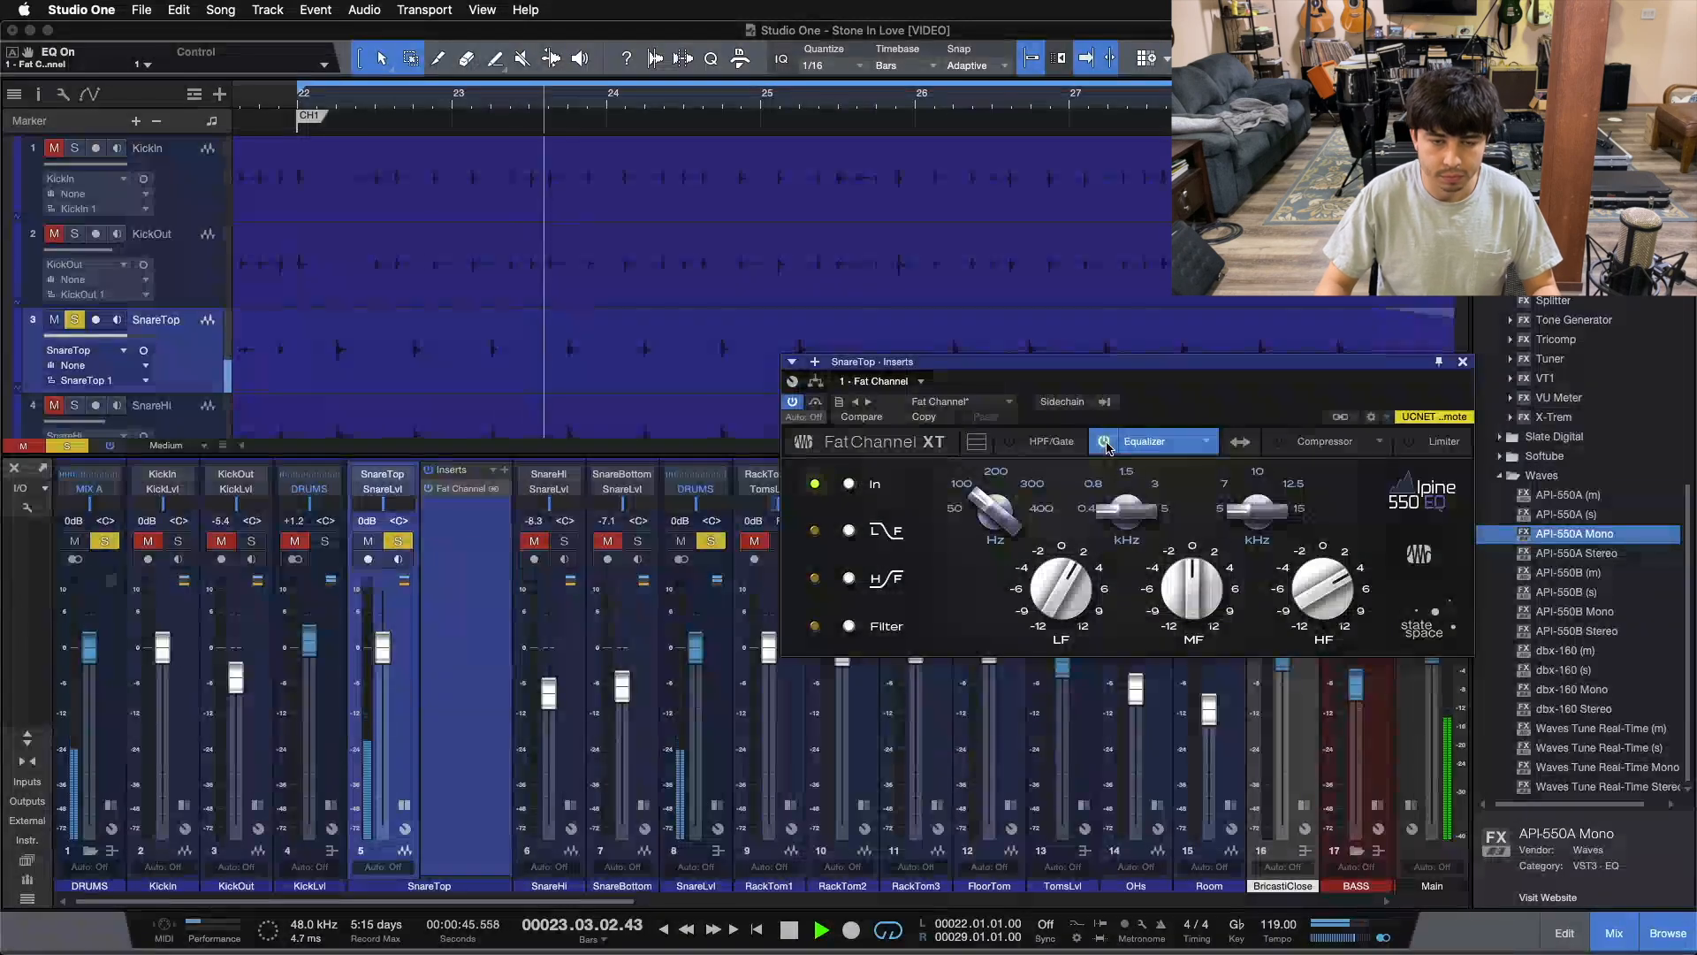
{"action": "left_click", "coordinate": [1107, 442]}
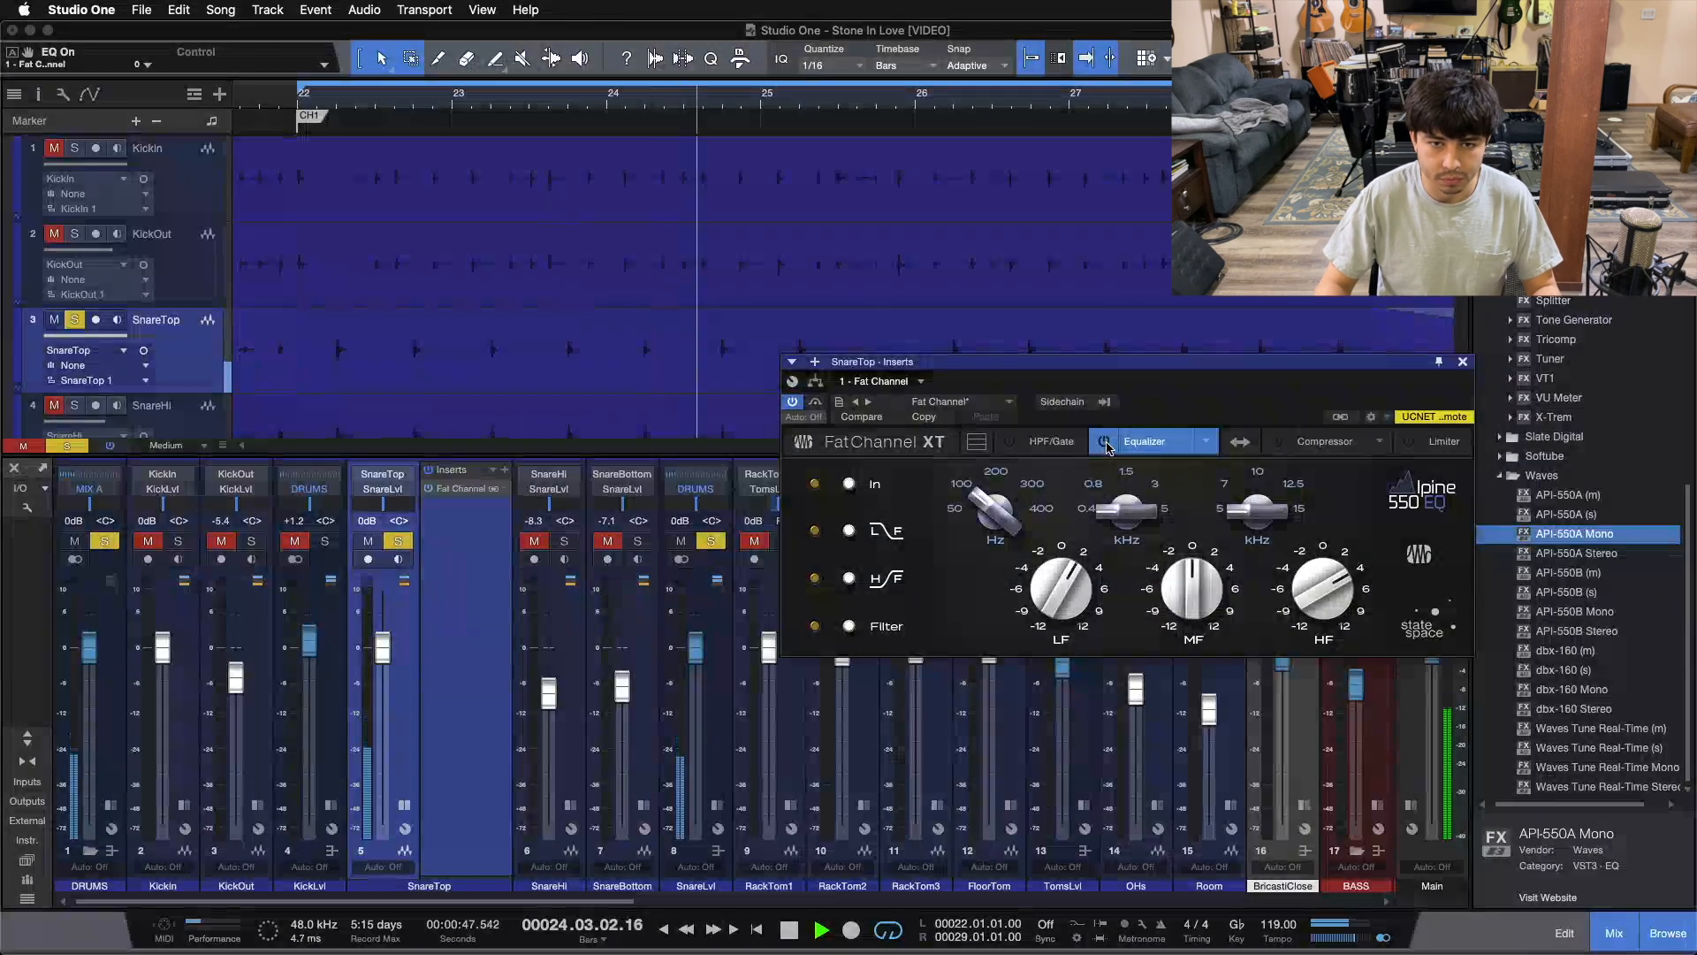
{"action": "left_click", "coordinate": [1107, 442]}
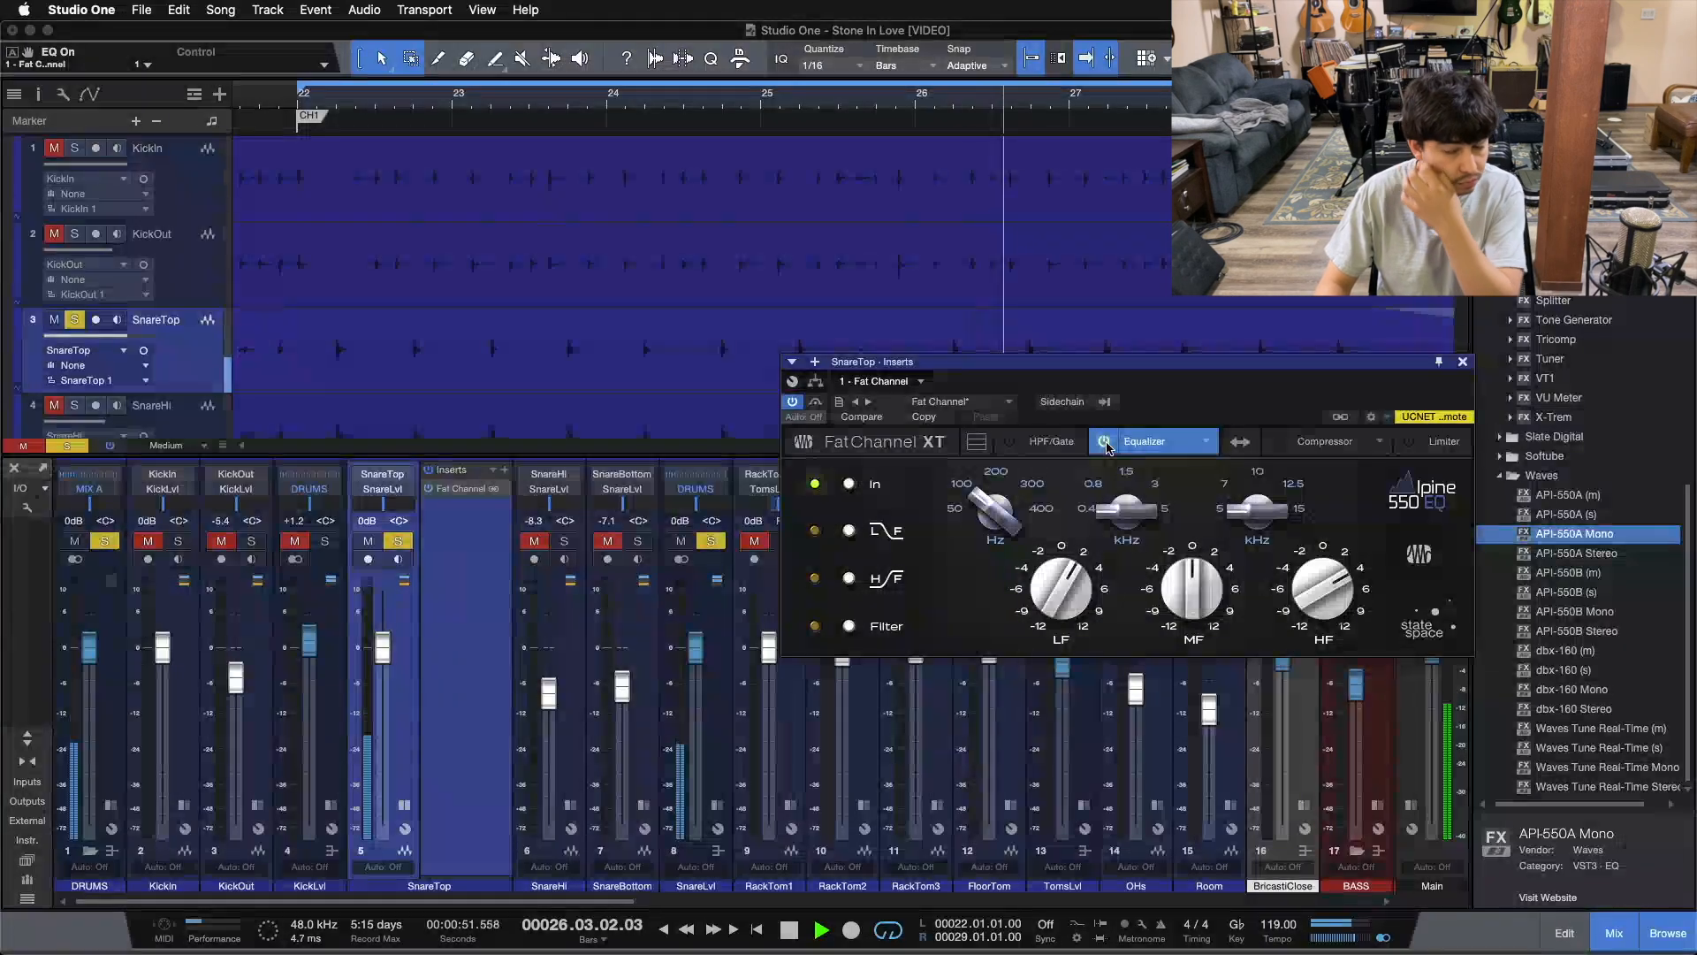
{"action": "left_click", "coordinate": [1107, 442]}
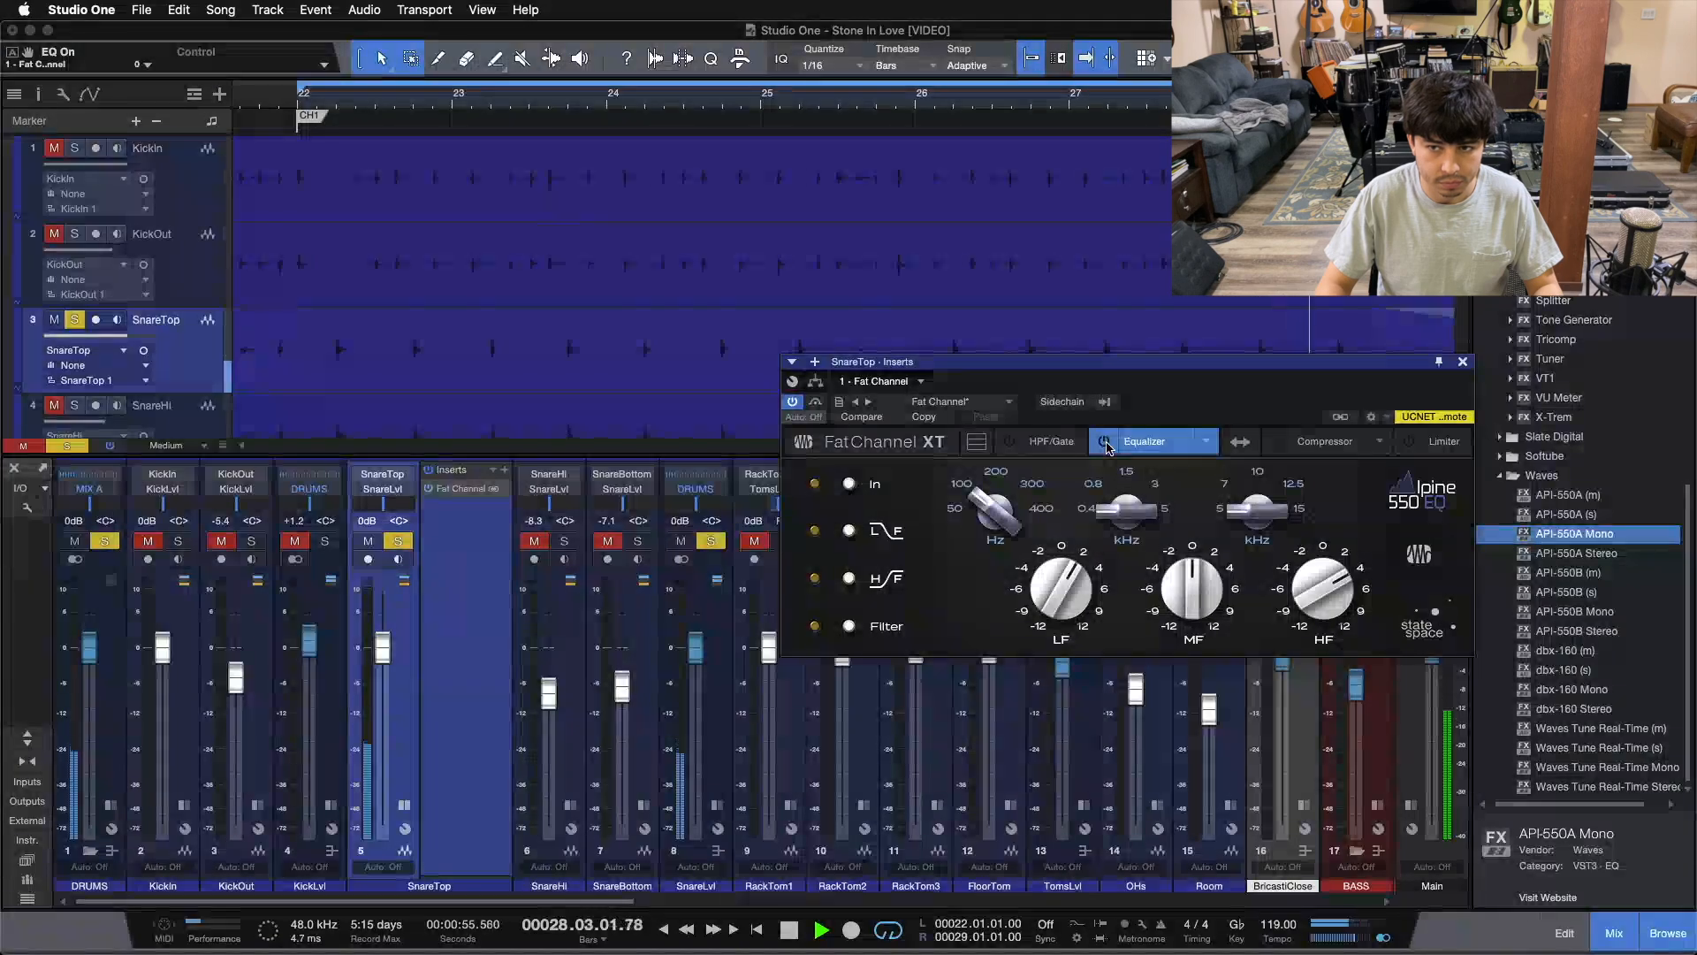
{"action": "left_click", "coordinate": [1107, 442]}
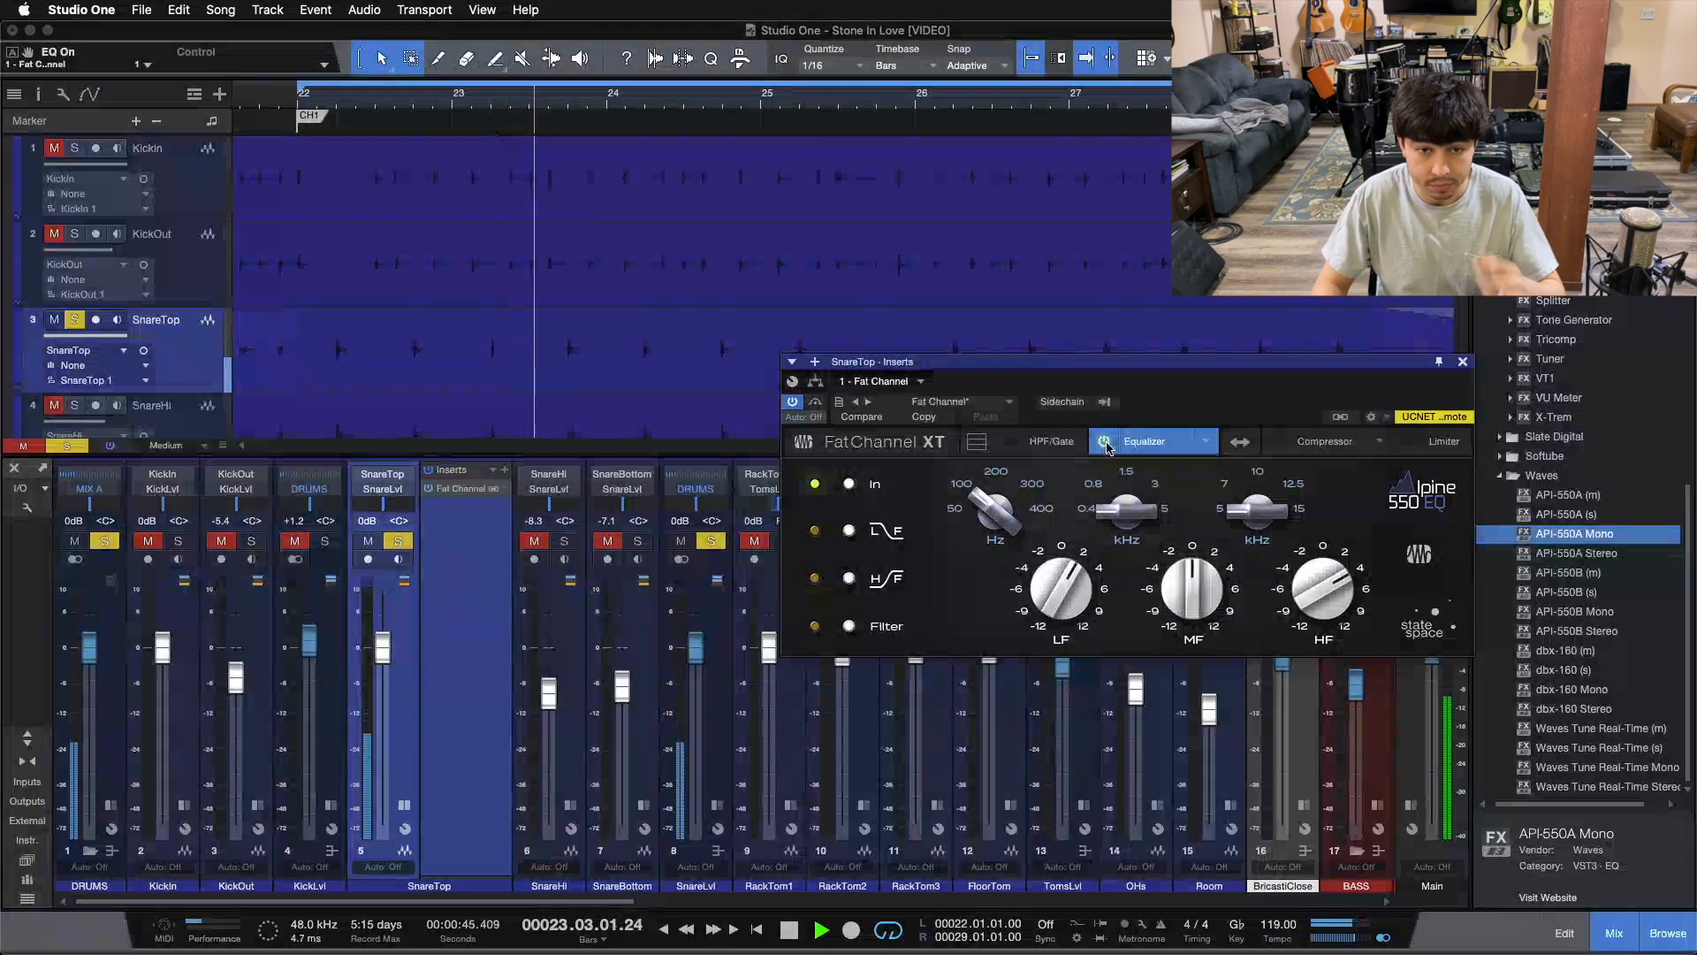
{"action": "key", "text": "space"}
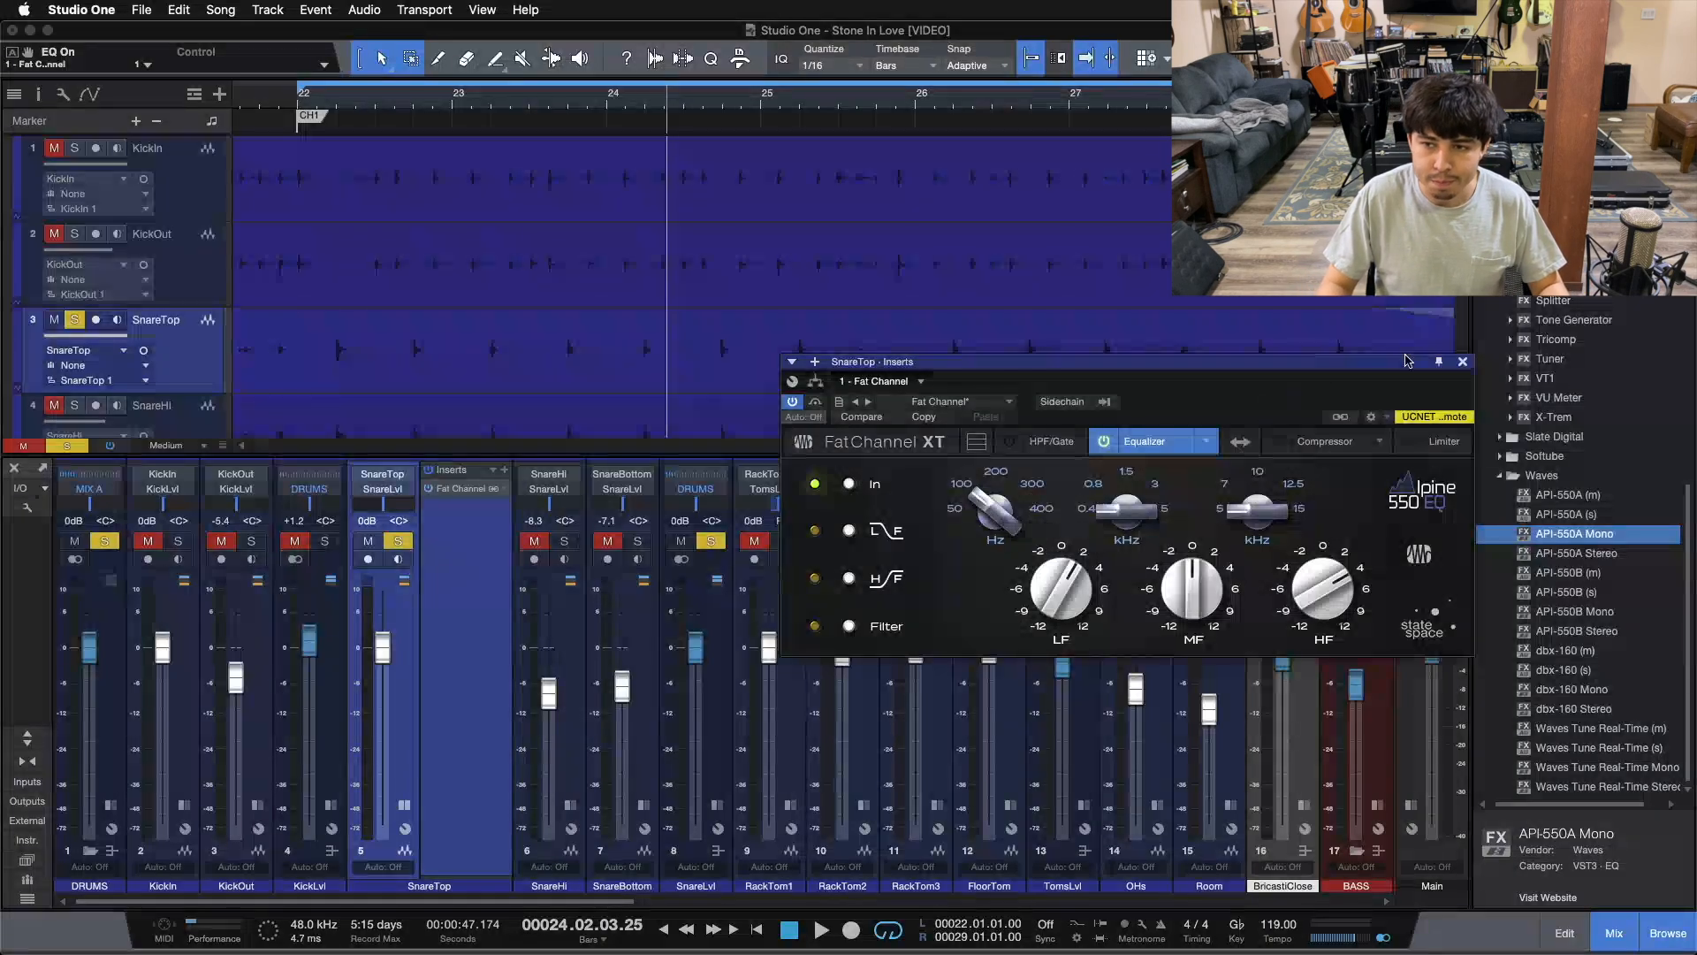
{"action": "left_click", "coordinate": [1463, 361]}
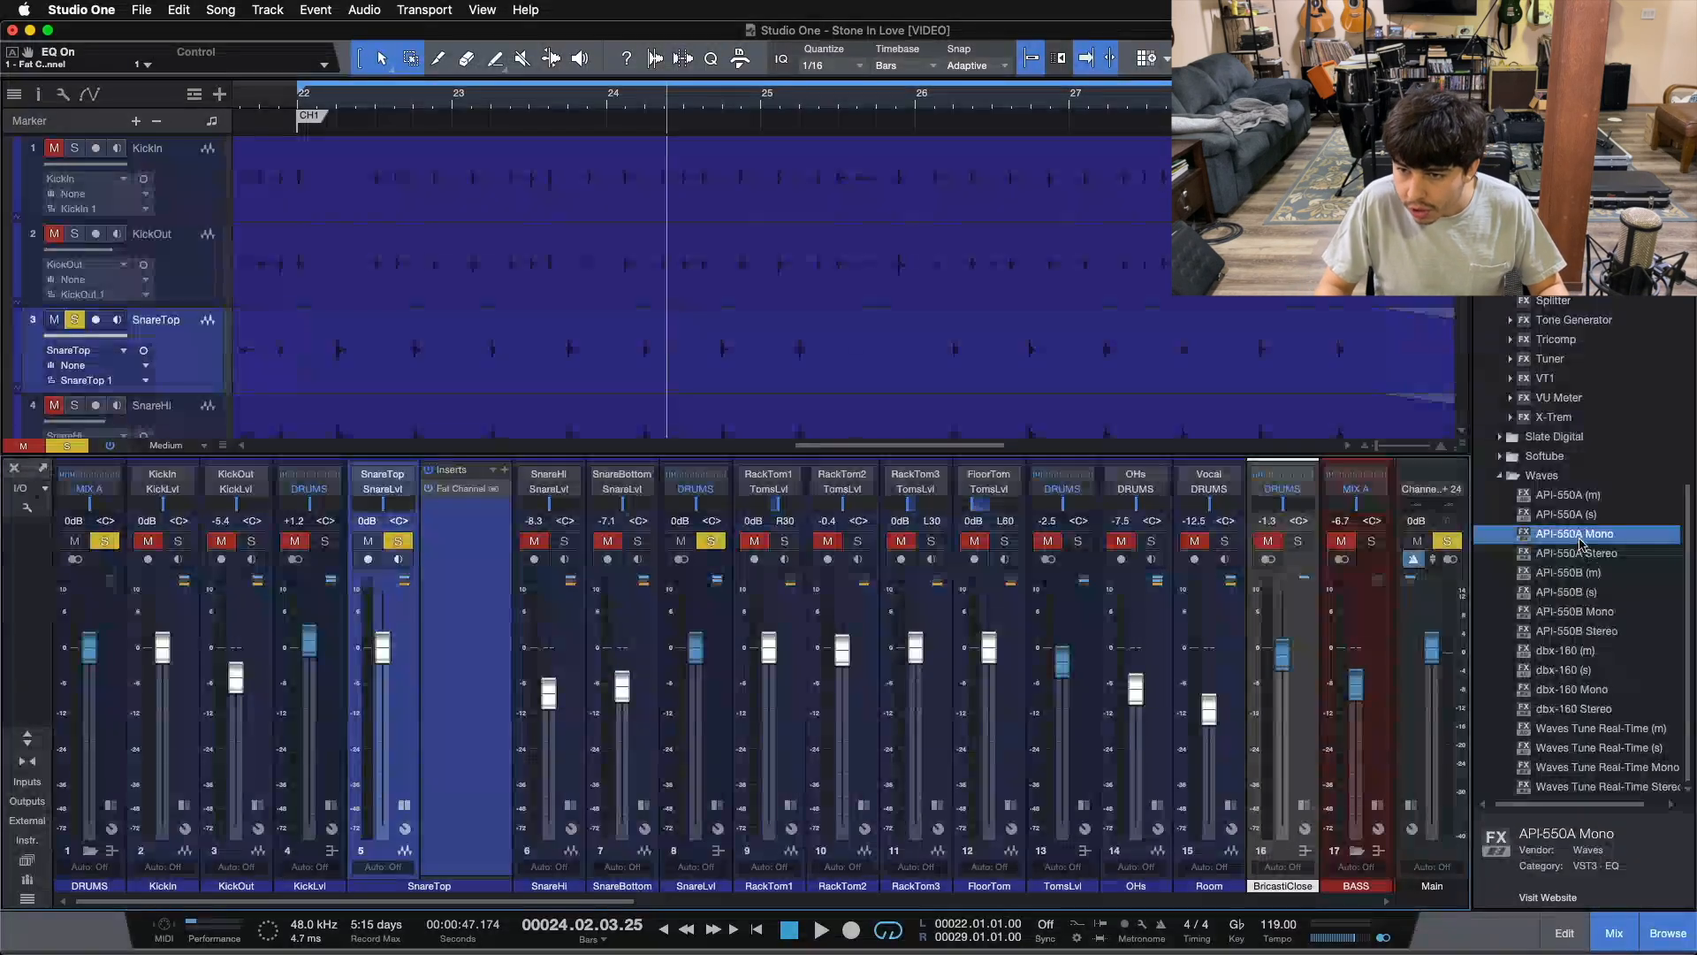
{"action": "left_click", "coordinate": [184, 806]}
{"action": "right_click", "coordinate": [232, 508]}
{"action": "left_click", "coordinate": [253, 673]}
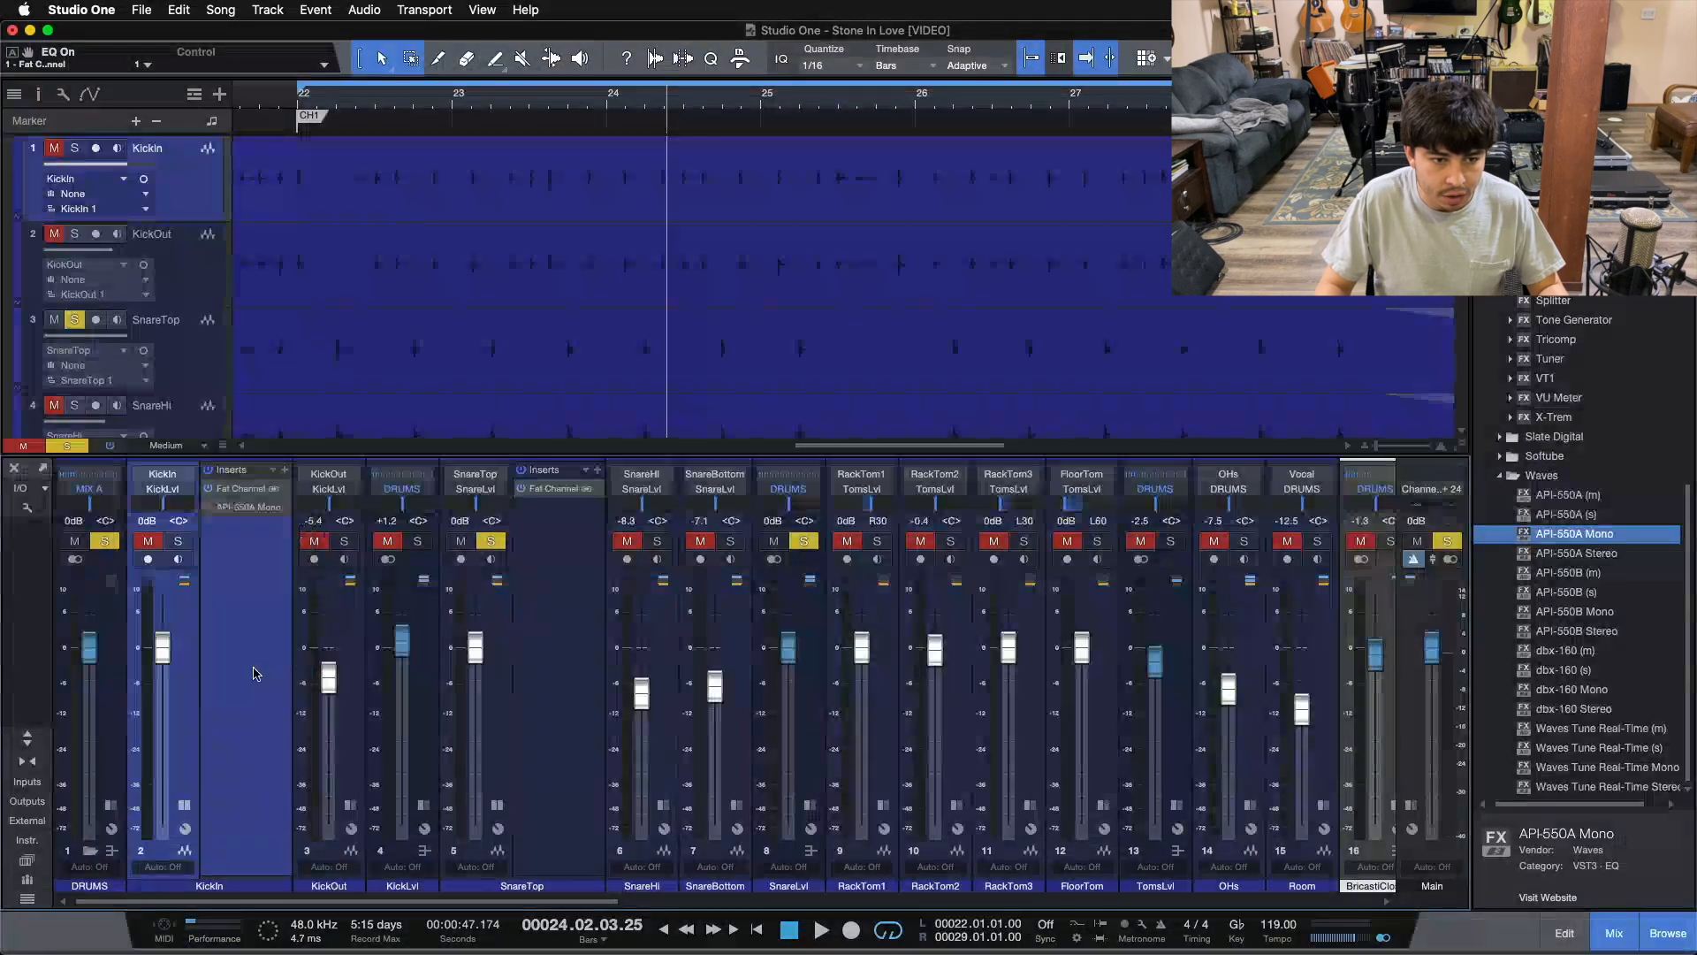
{"action": "left_click", "coordinate": [184, 806]}
Insert the API-550A Mono on SnareTop, deactivate the Fat Channel, and play the snare from the start of the loop
{"action": "left_click_drag", "start_coordinate": [1575, 534], "coordinate": [487, 557]}
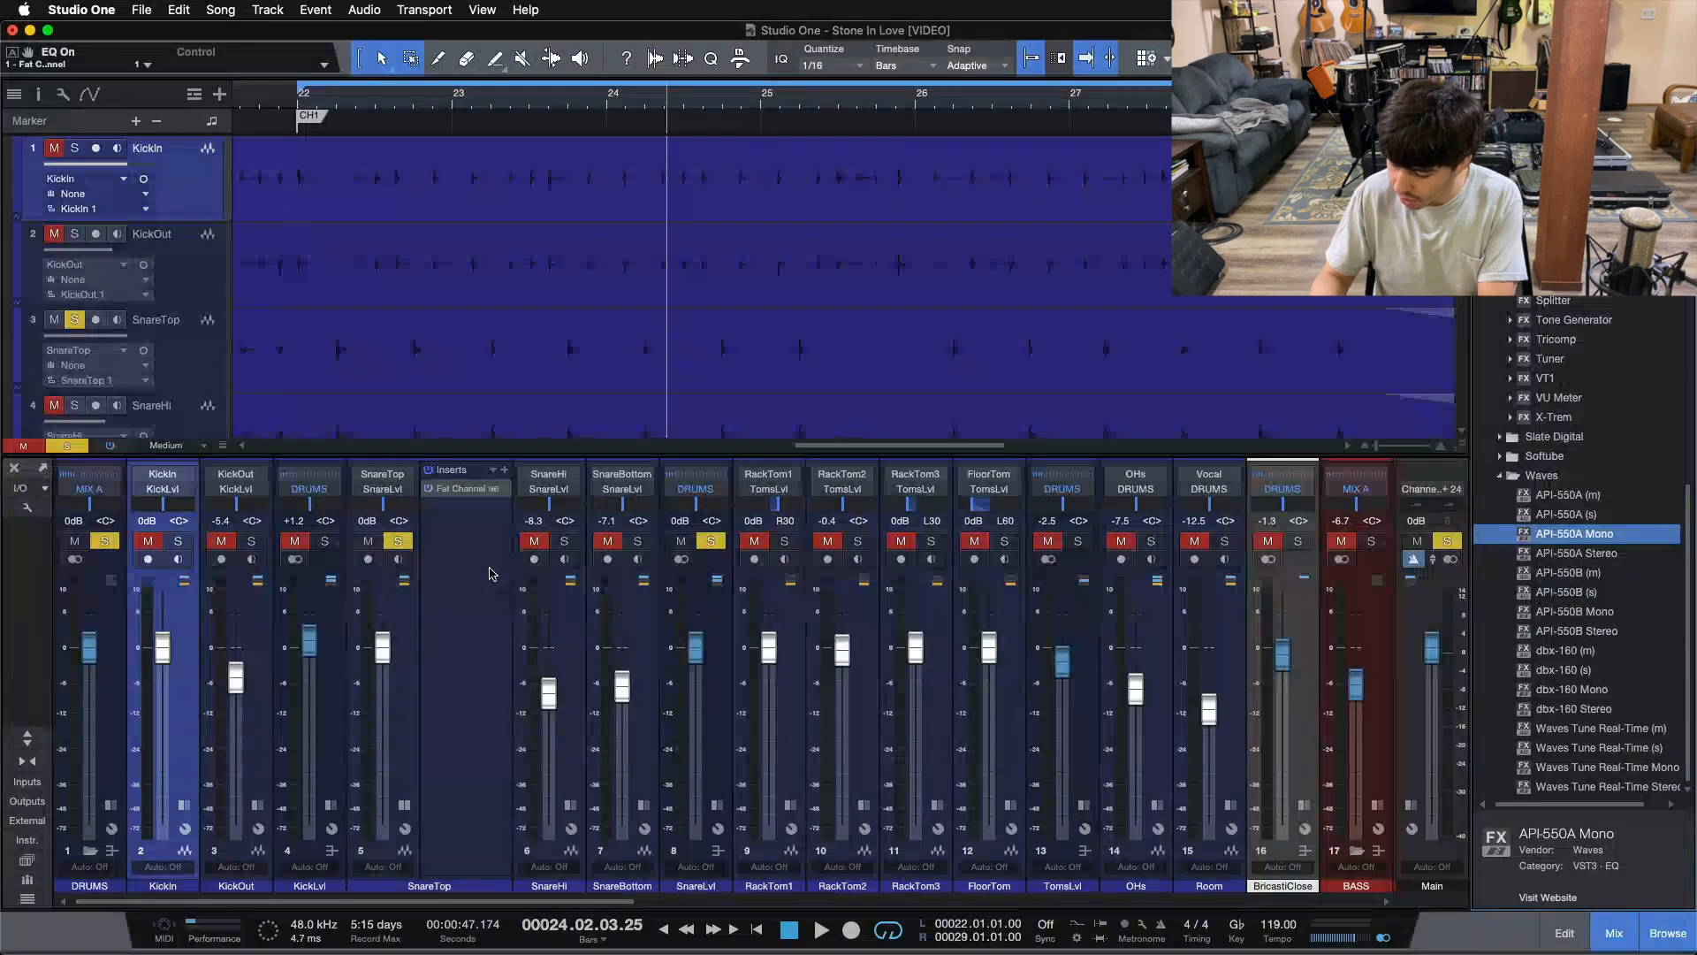
{"action": "left_click_drag", "start_coordinate": [1049, 364], "coordinate": [1052, 249]}
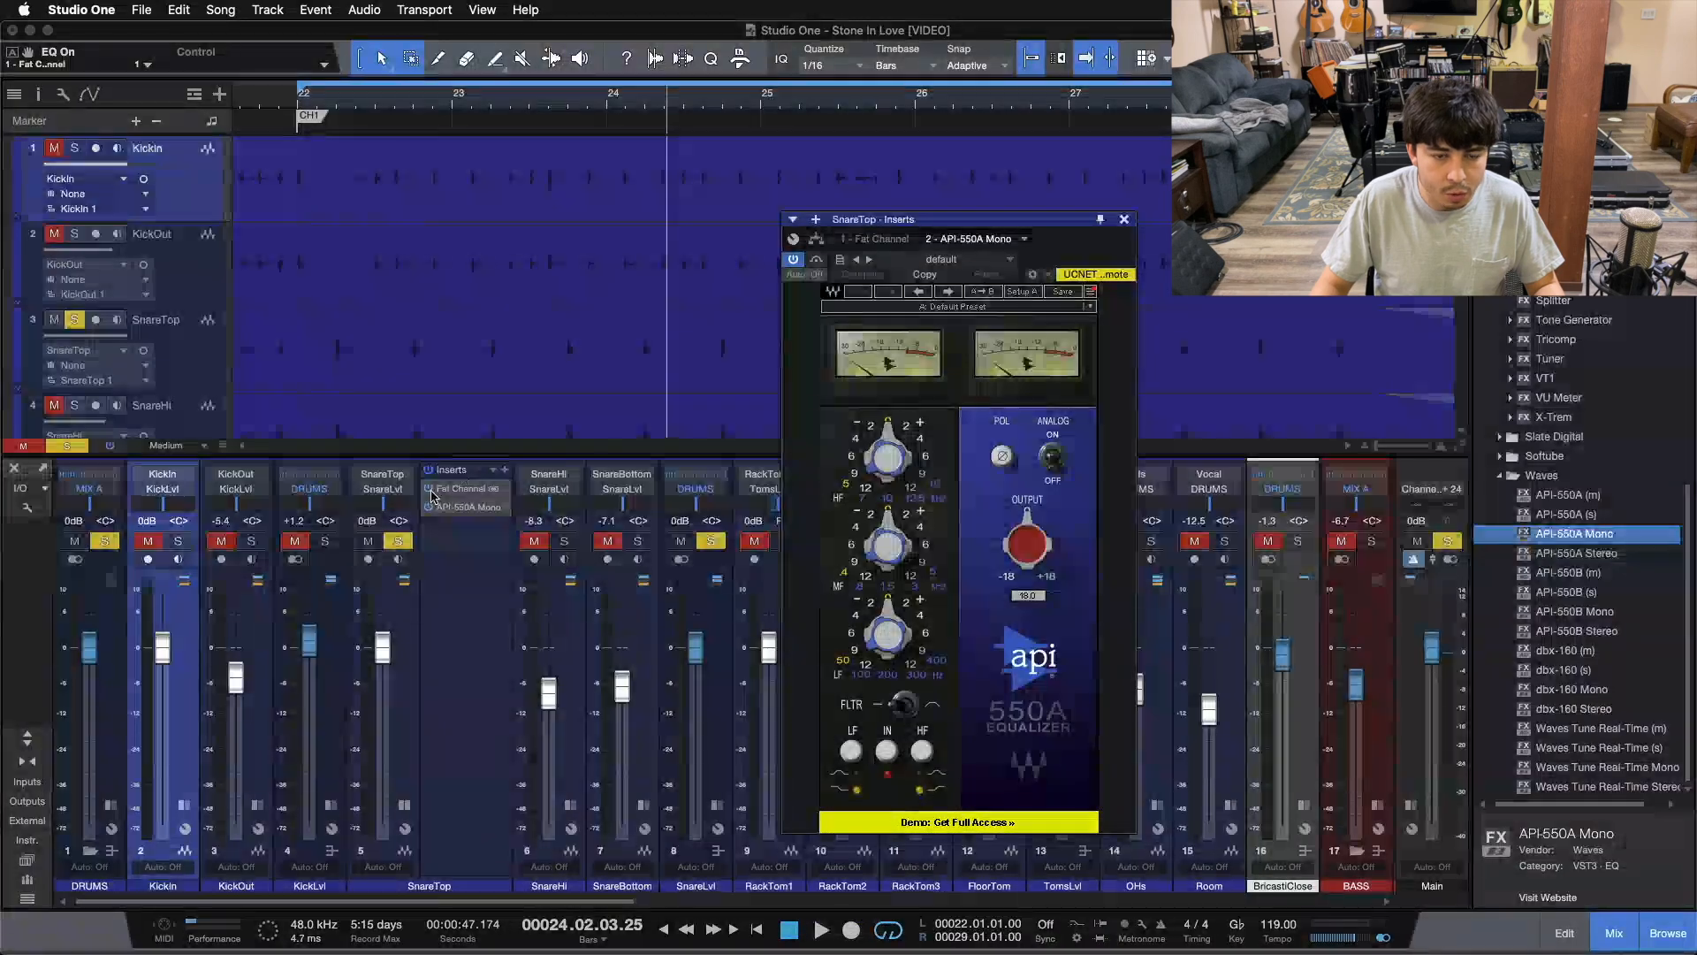
{"action": "key", "text": "space"}
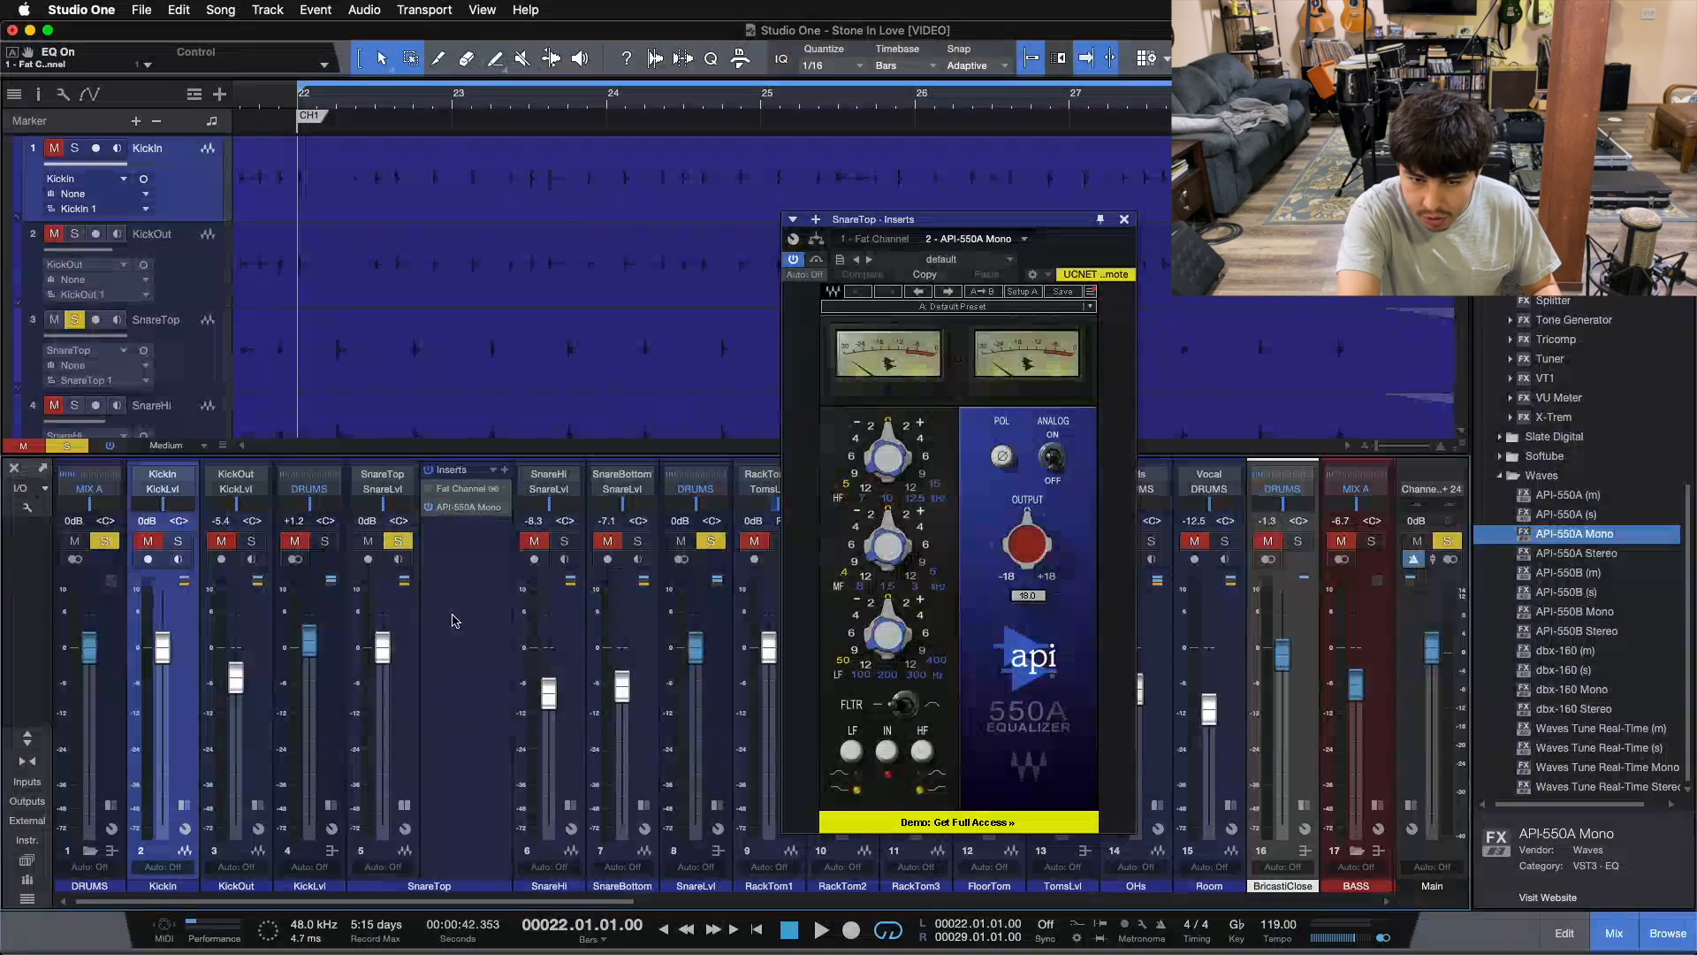
{"action": "key", "text": "space"}
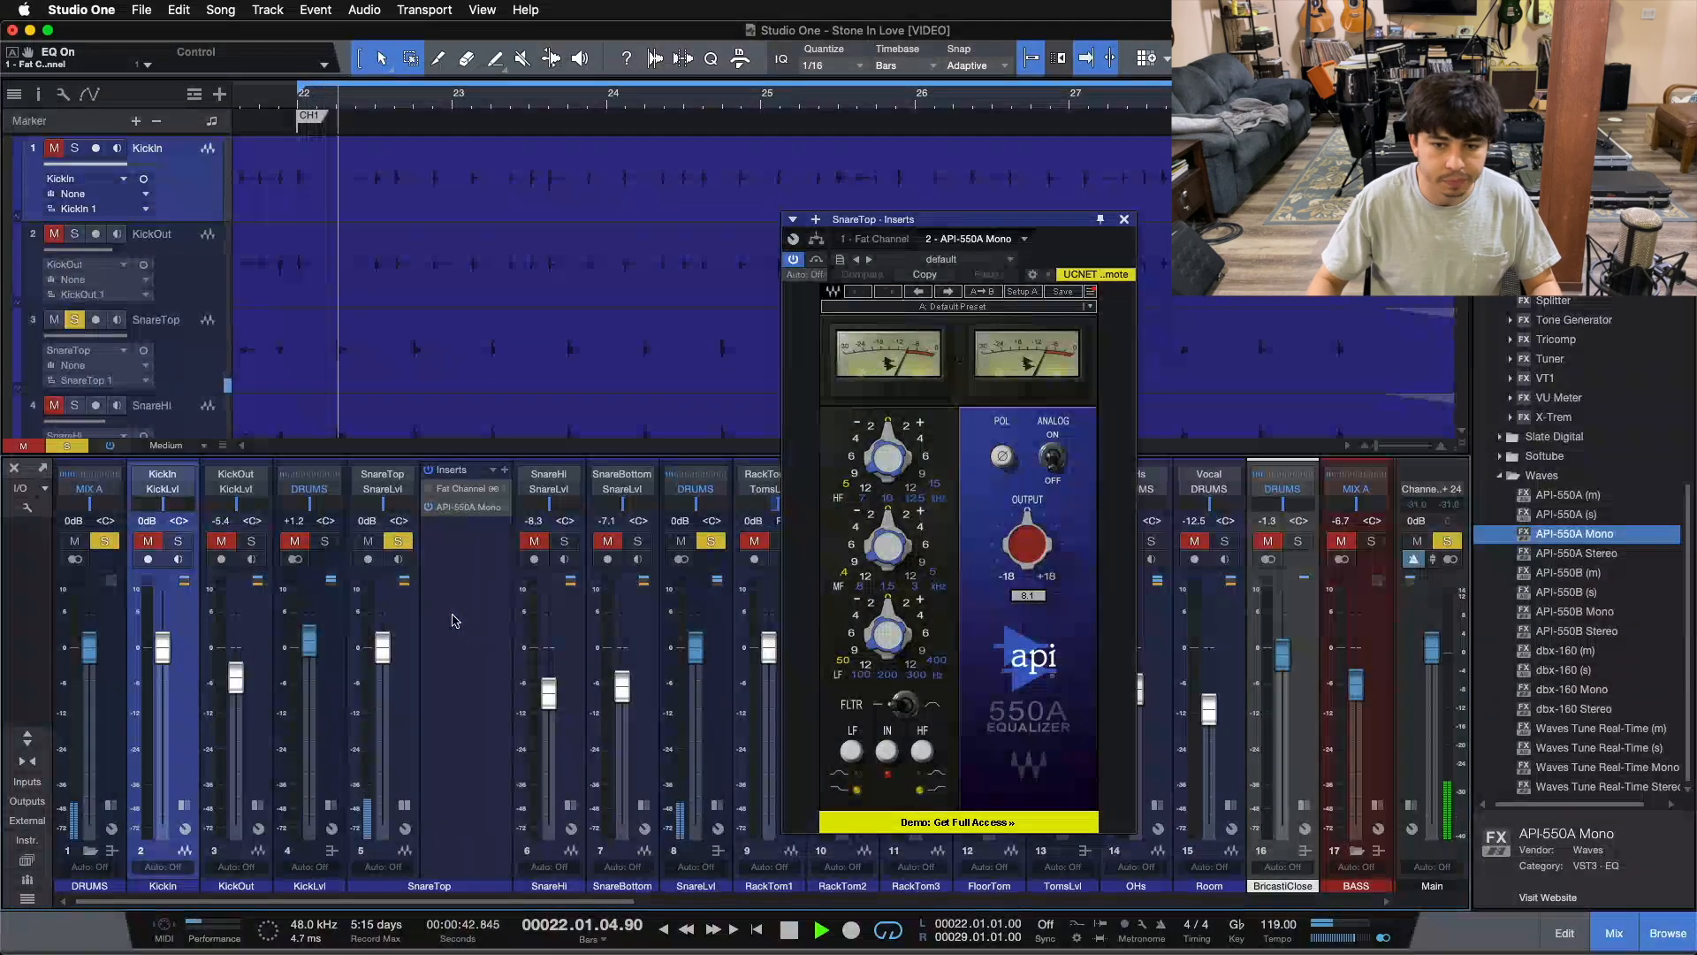
Switch the API-550A's low and high bands from shelf to bell and turn its Analog option off
{"action": "left_click", "coordinate": [850, 751]}
{"action": "left_click", "coordinate": [923, 751]}
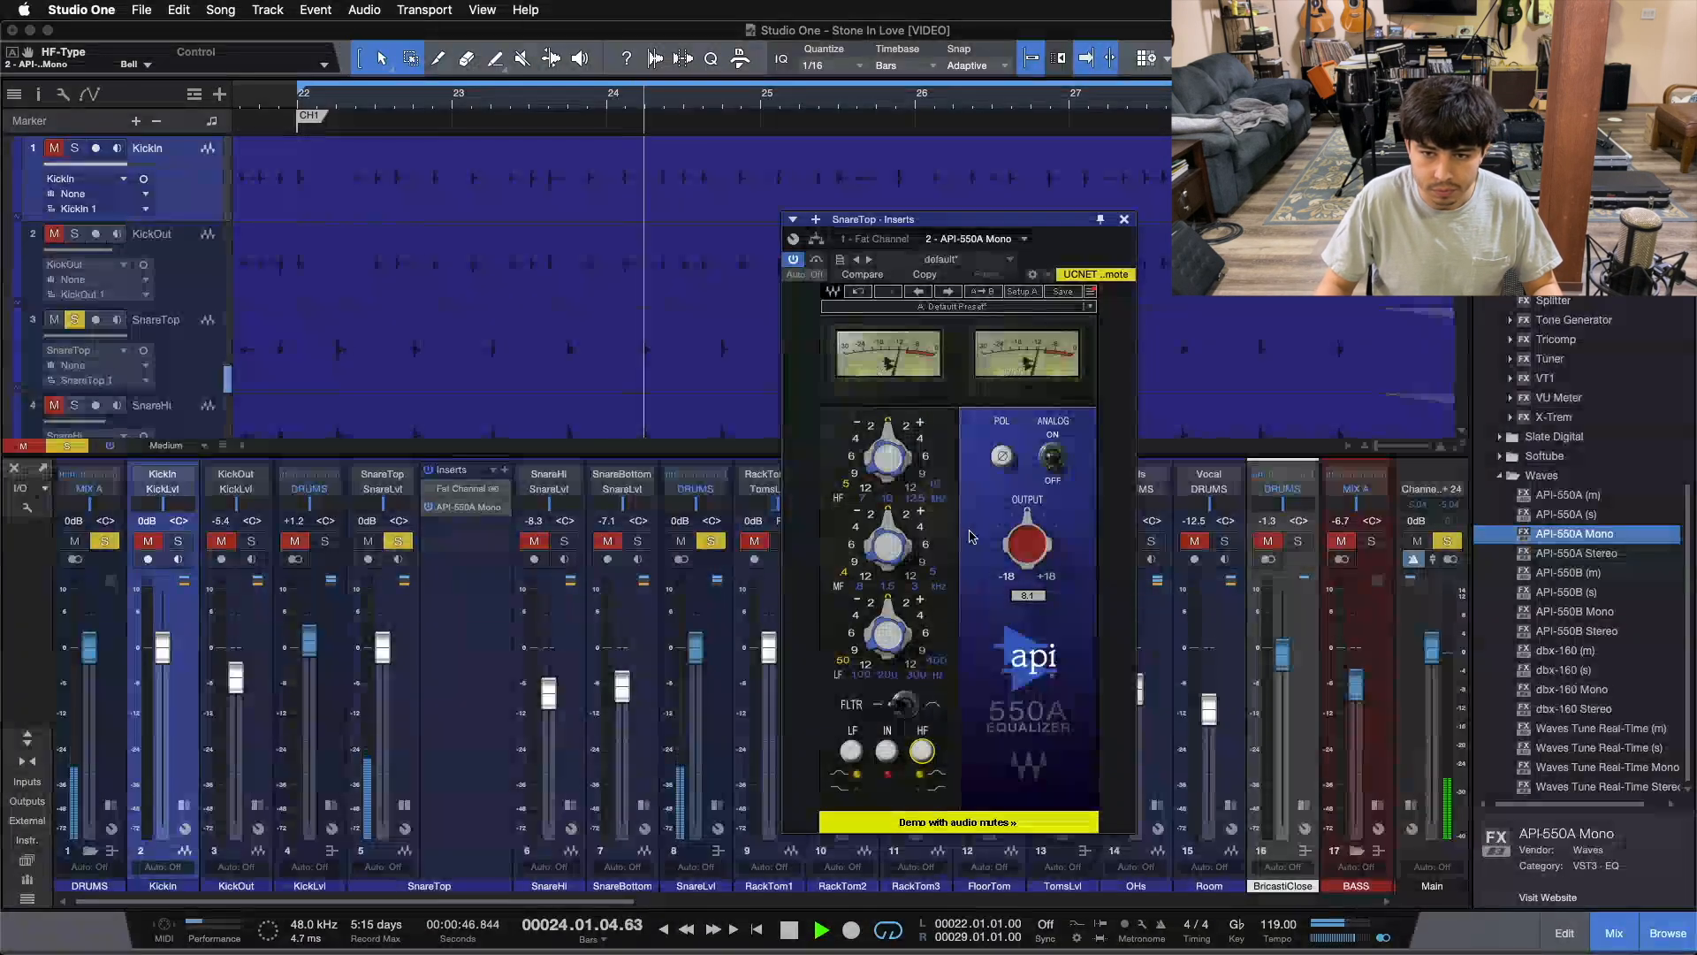
{"action": "left_click", "coordinate": [1055, 469]}
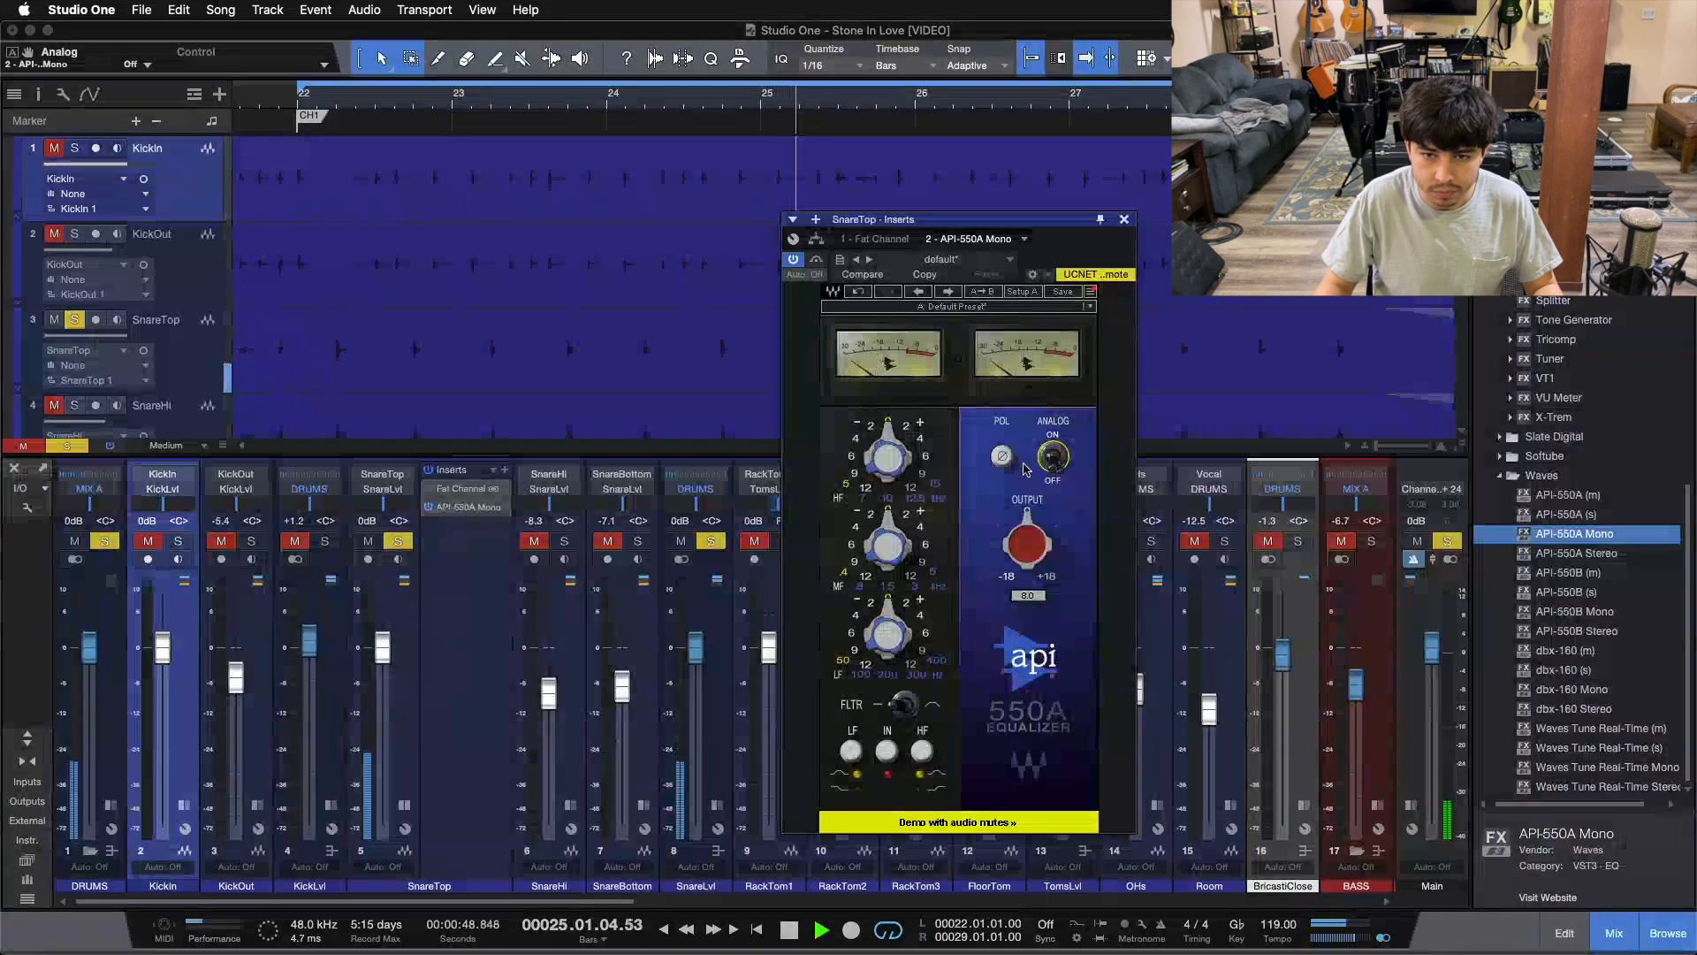
Boost the API-550A's high band by 4 dB and its low band by 2 dB at 100 Hz
{"action": "mouse_move", "coordinate": [880, 555]}
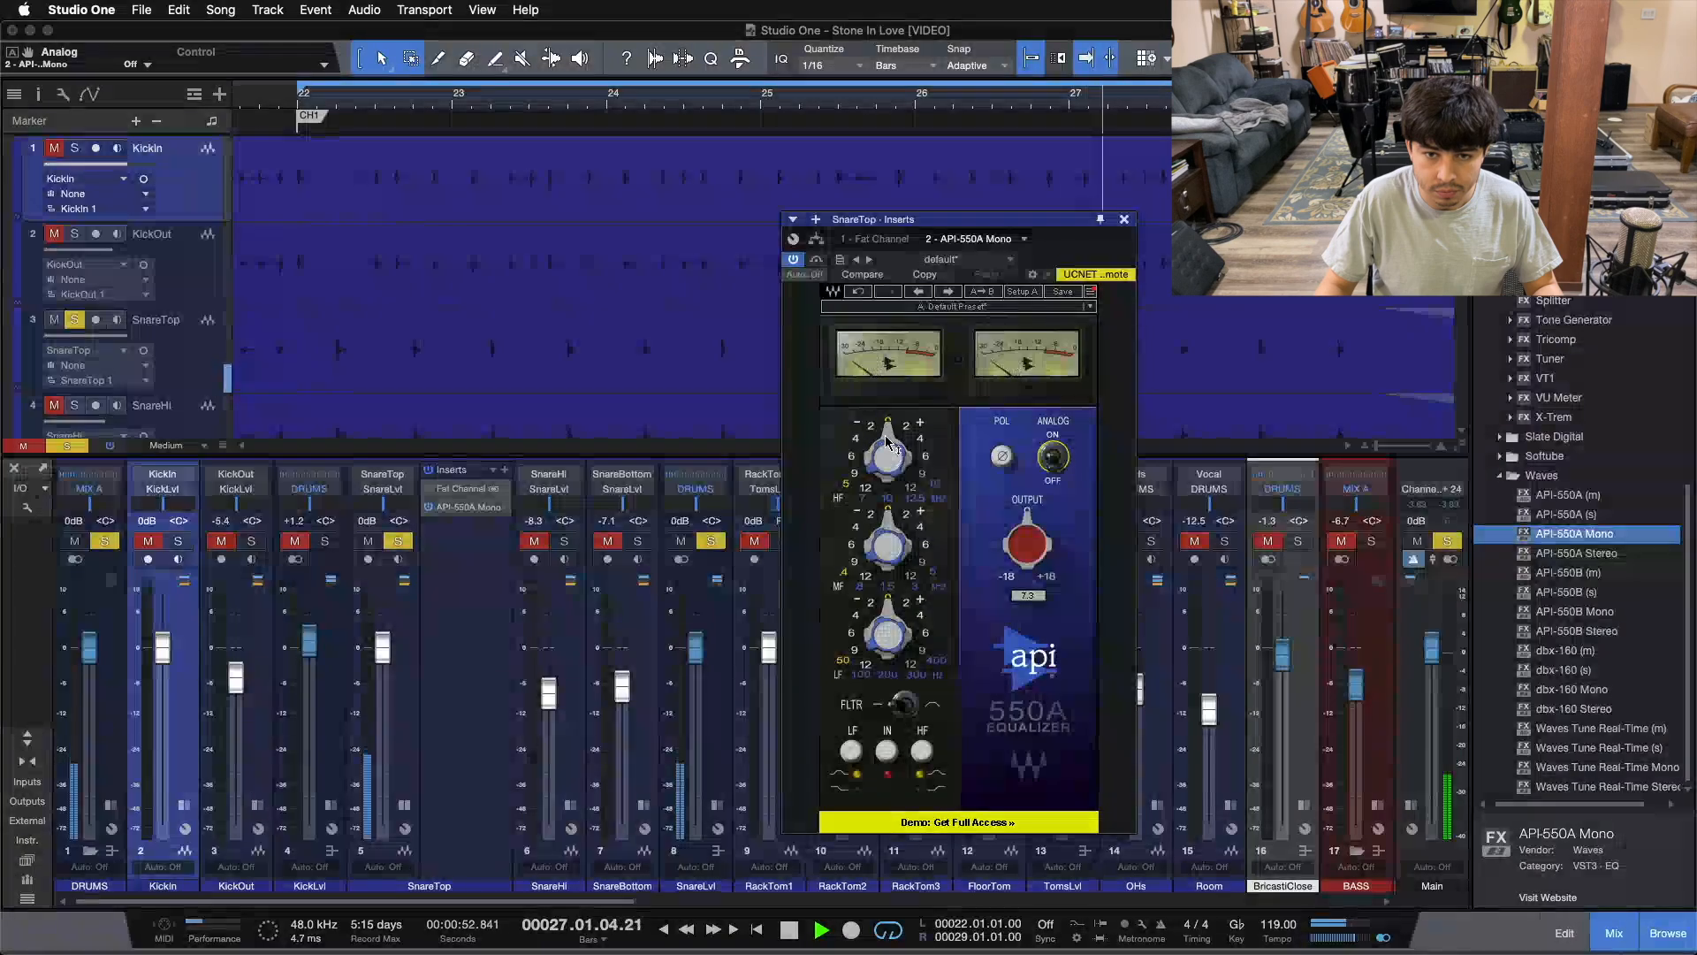
{"action": "left_click_drag", "start_coordinate": [888, 456], "coordinate": [888, 442]}
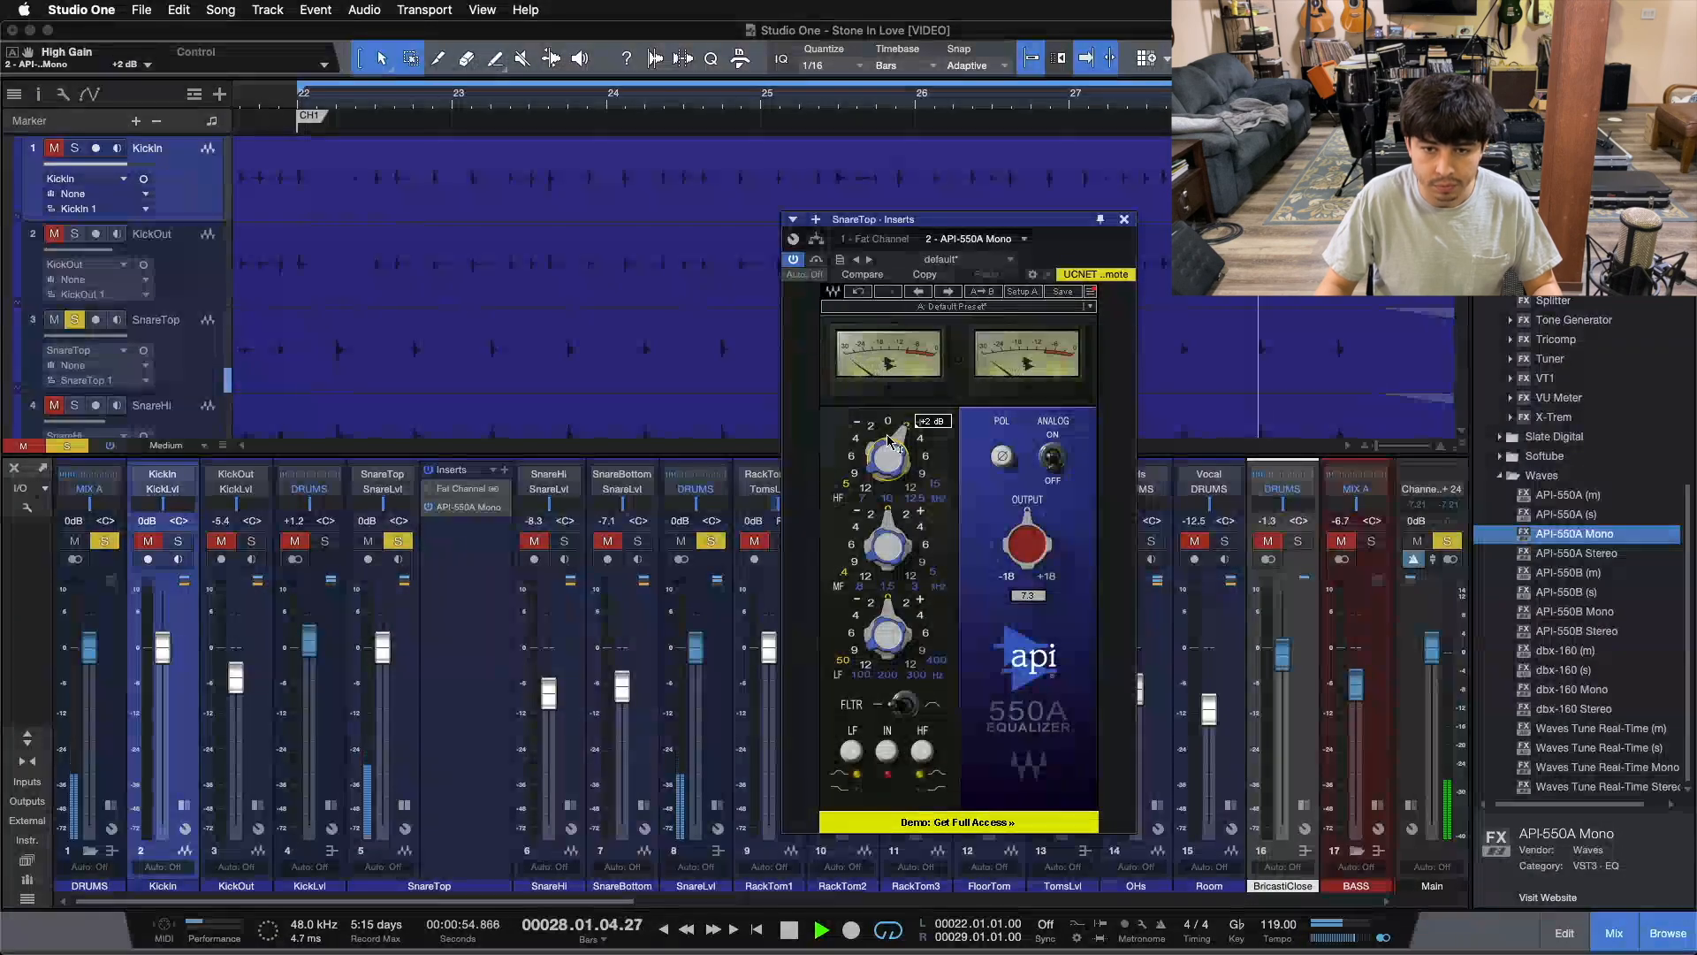
{"action": "left_click_drag", "start_coordinate": [888, 441], "coordinate": [909, 444]}
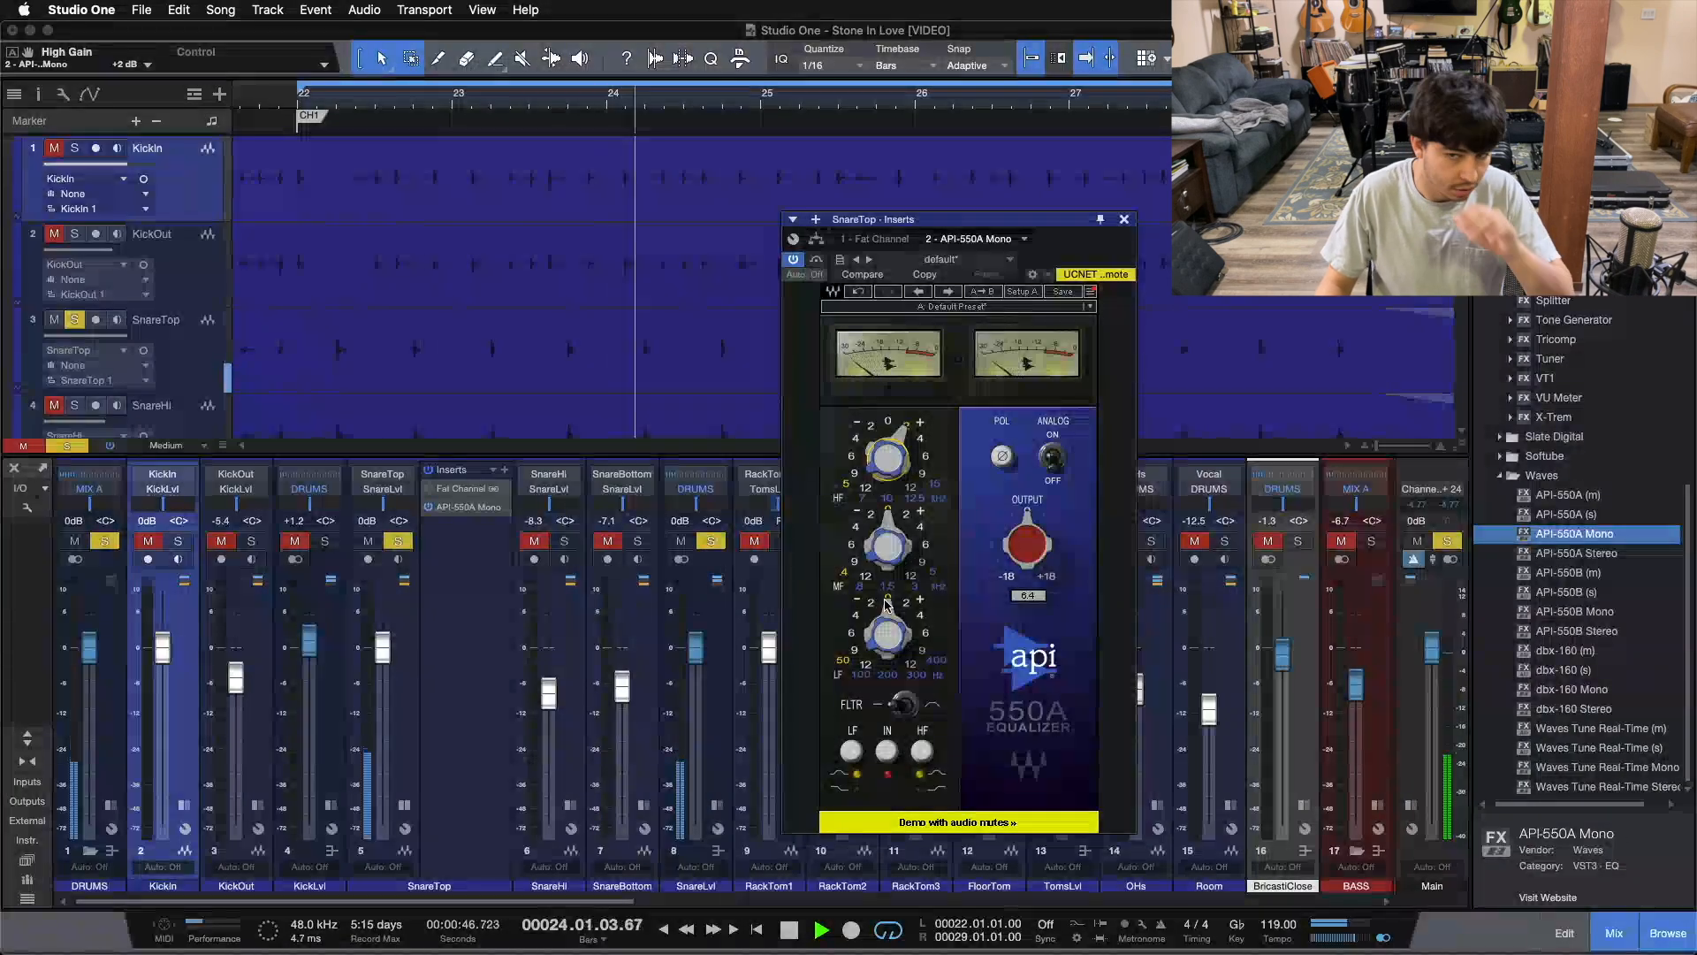
{"action": "left_click_drag", "start_coordinate": [886, 650], "coordinate": [891, 606]}
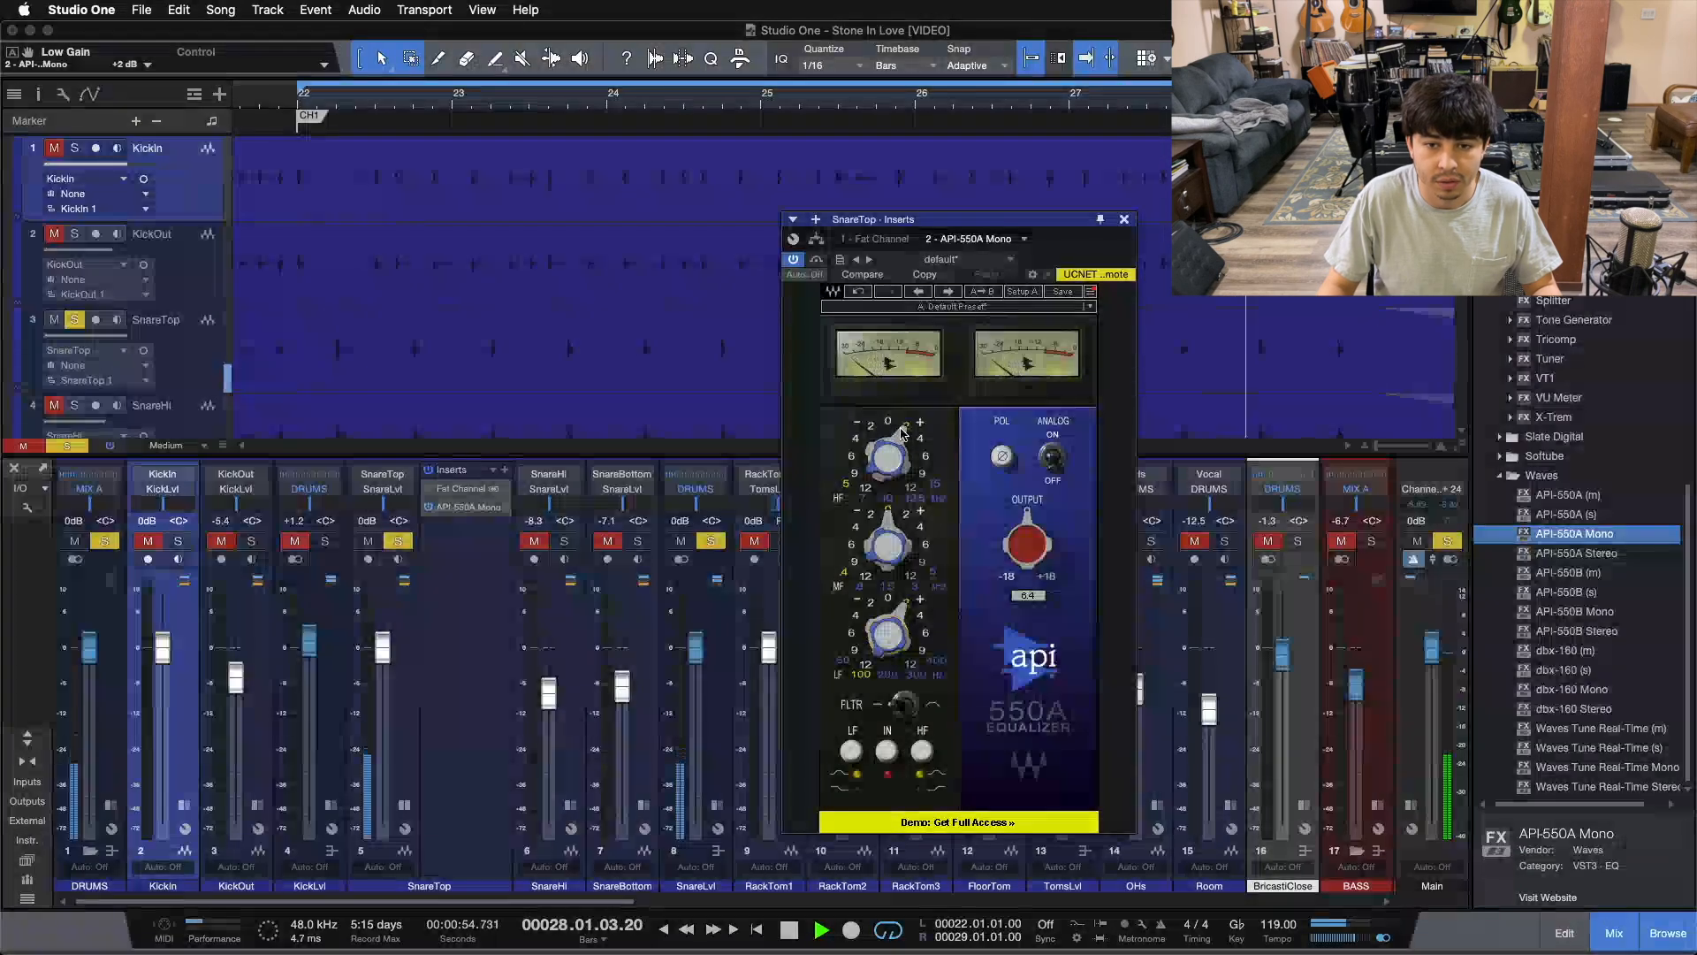
{"action": "left_click_drag", "start_coordinate": [900, 440], "coordinate": [907, 439]}
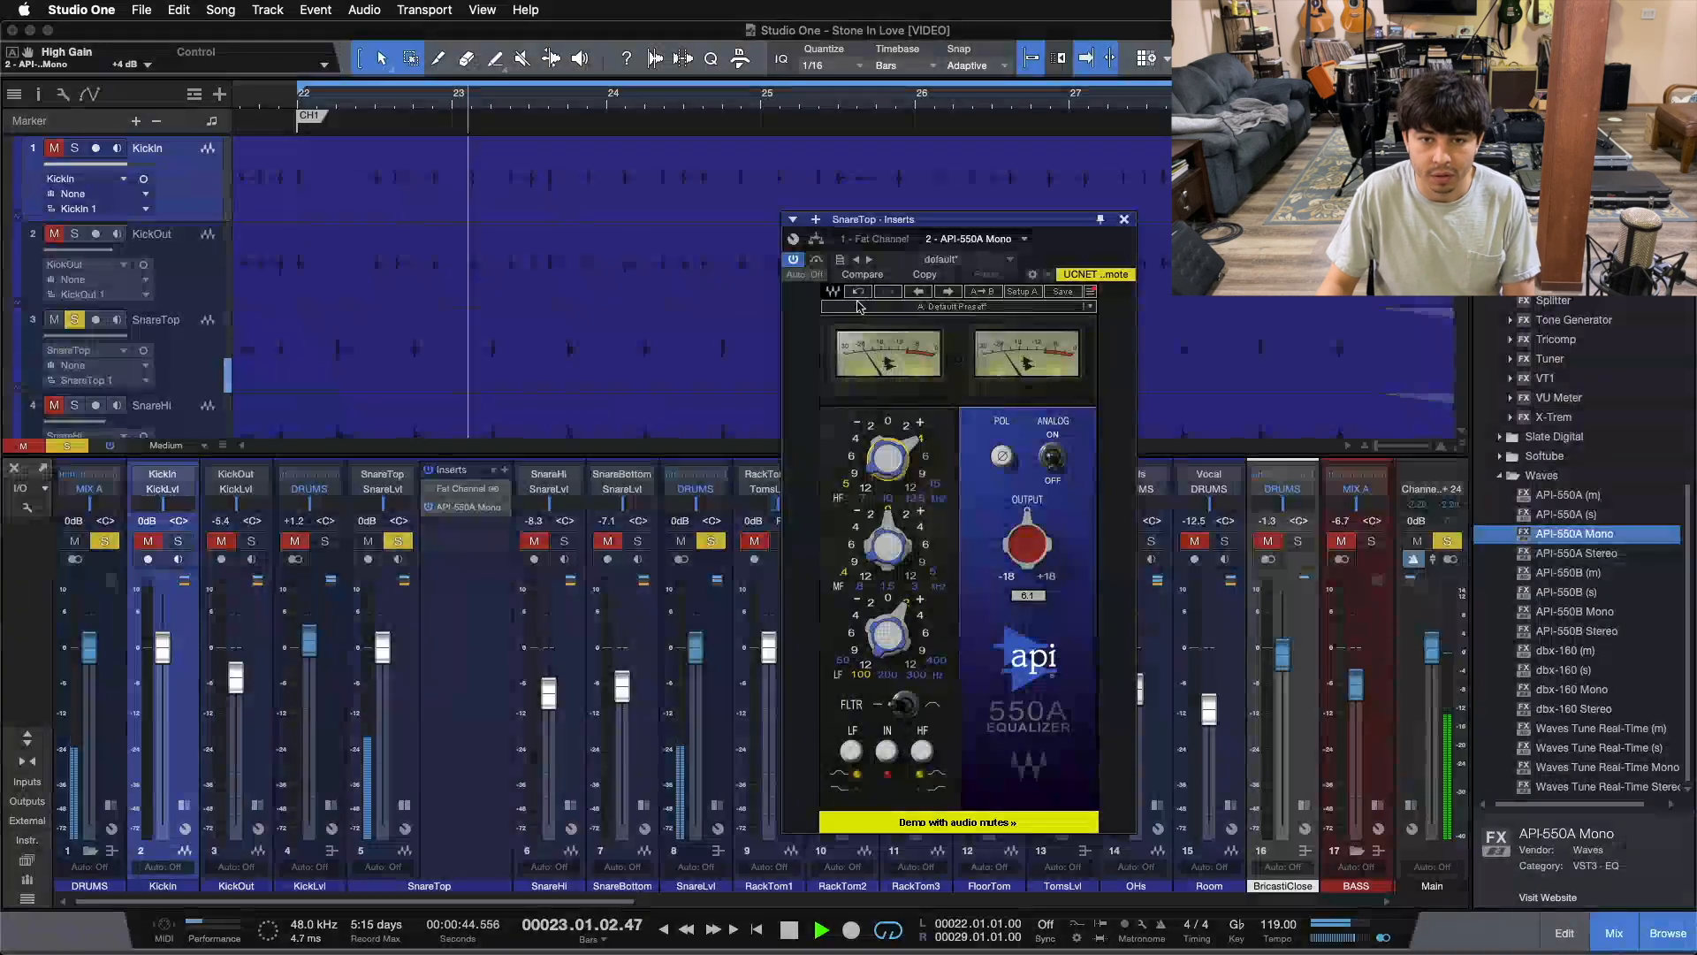
{"action": "mouse_move", "coordinate": [915, 445]}
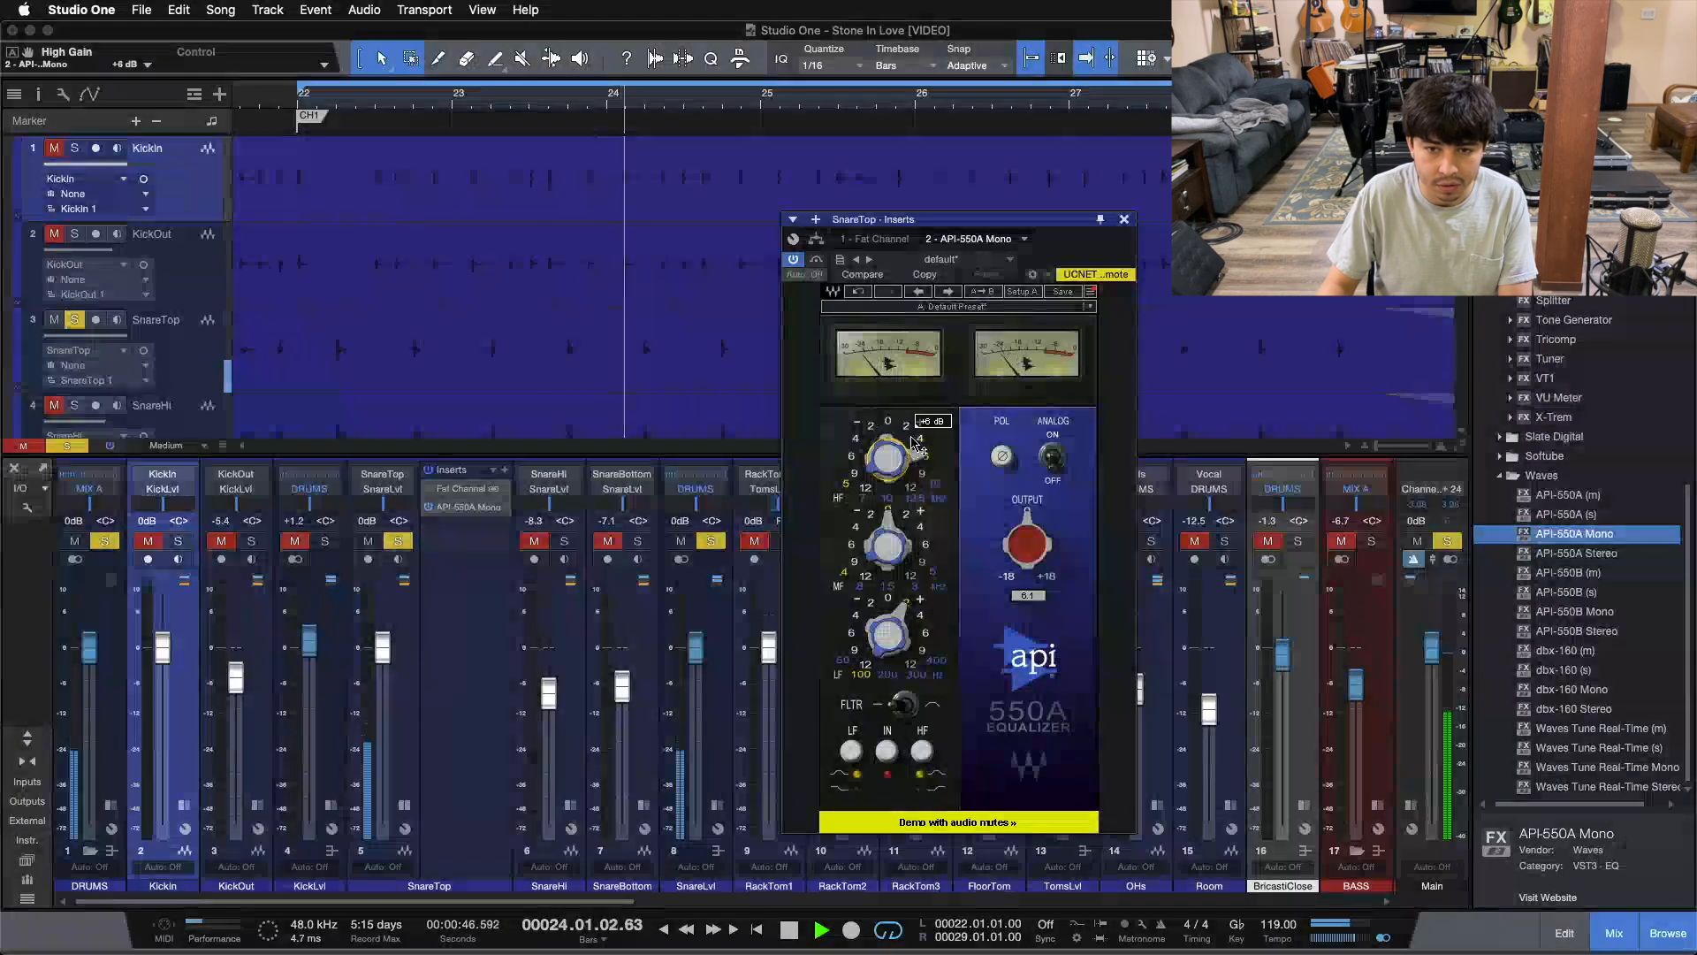
{"action": "scroll", "coordinate": [915, 444], "scroll_direction": "down", "scroll_amount": 1}
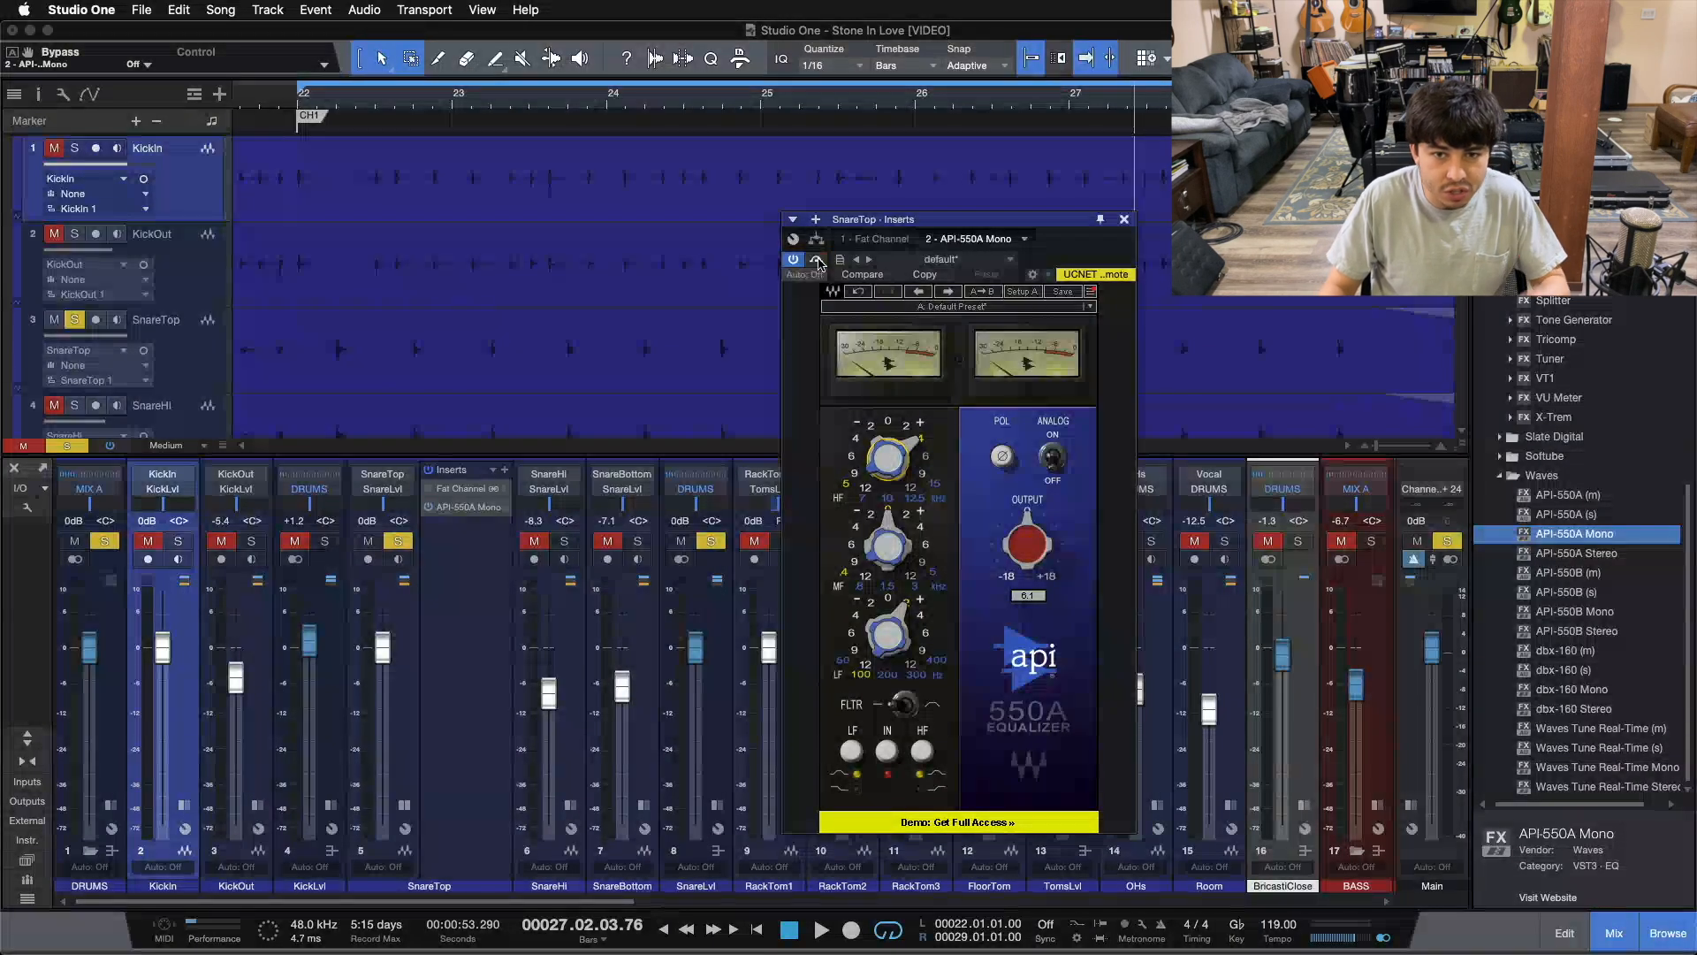
Play the snare while repeatedly bypassing and re-enabling the API-550A, and stop playback
{"action": "key", "text": "space"}
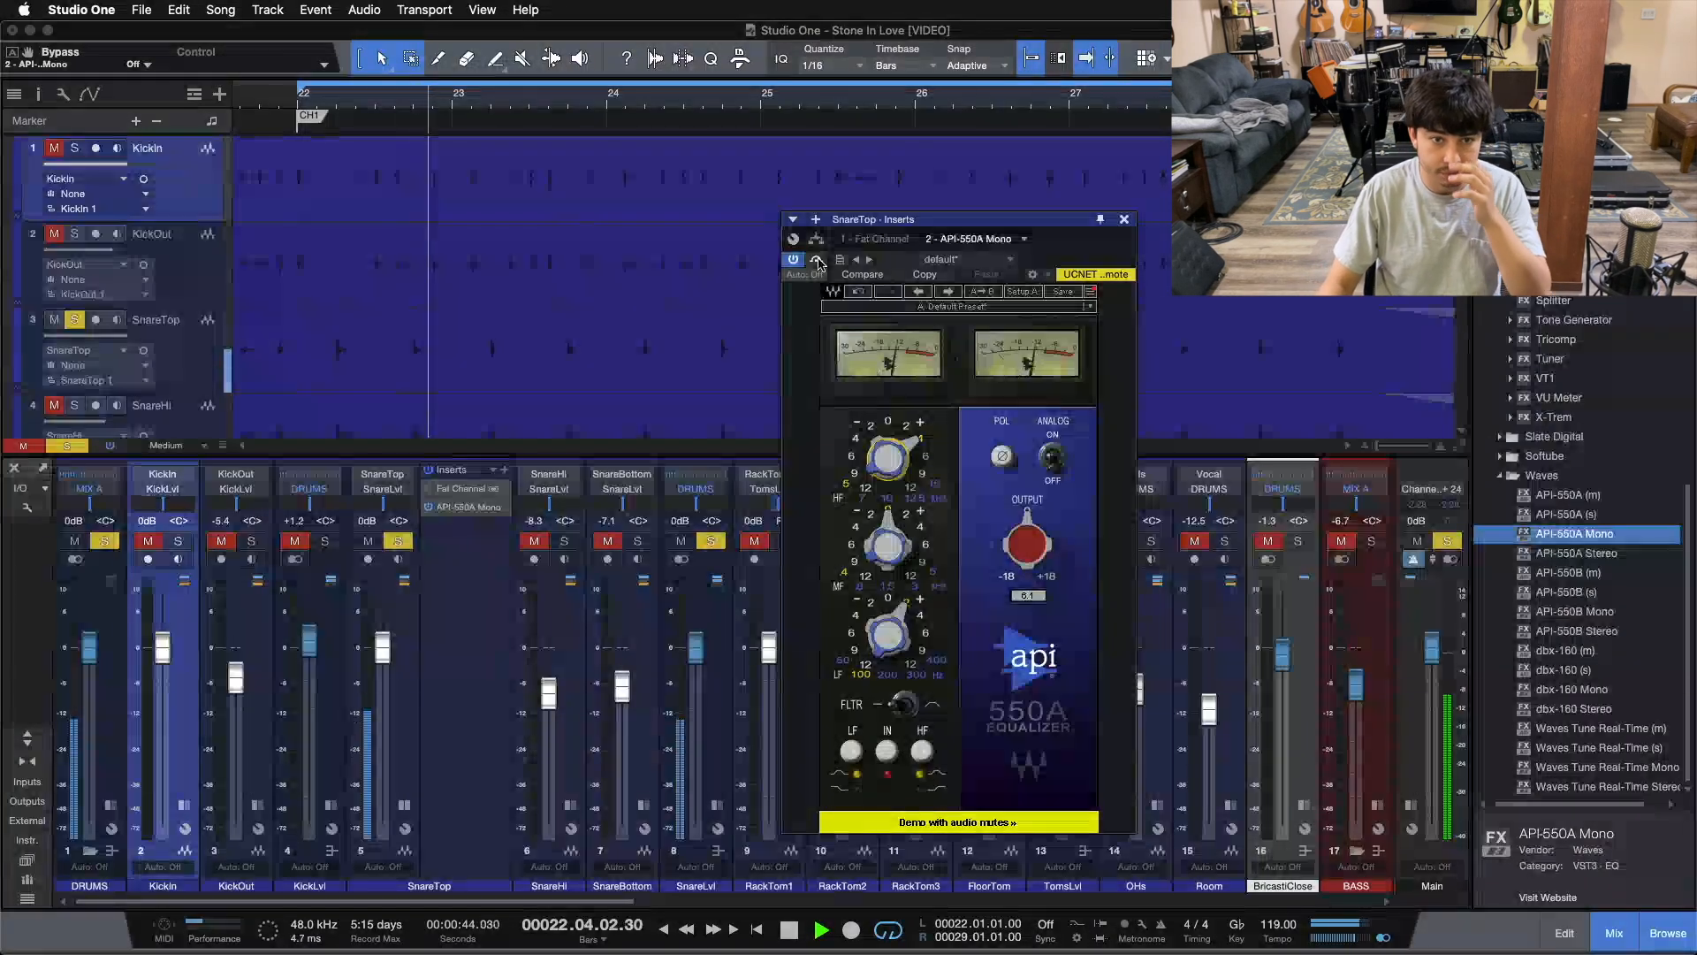
{"action": "left_click", "coordinate": [817, 259]}
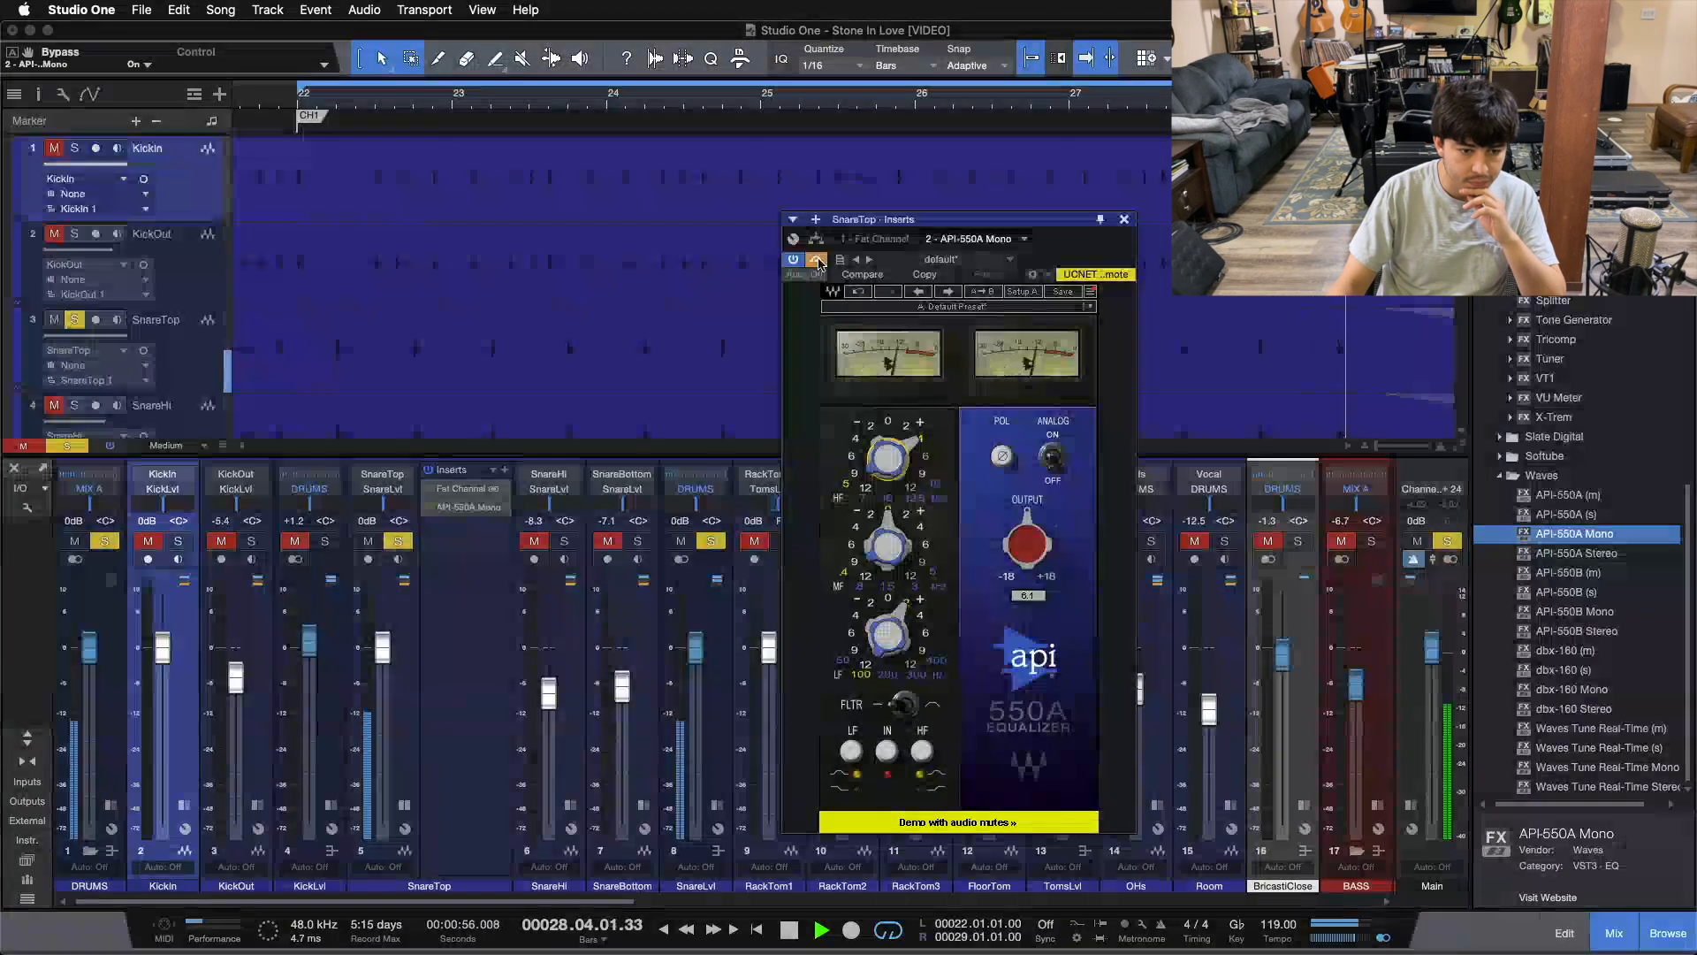
{"action": "left_click", "coordinate": [818, 261]}
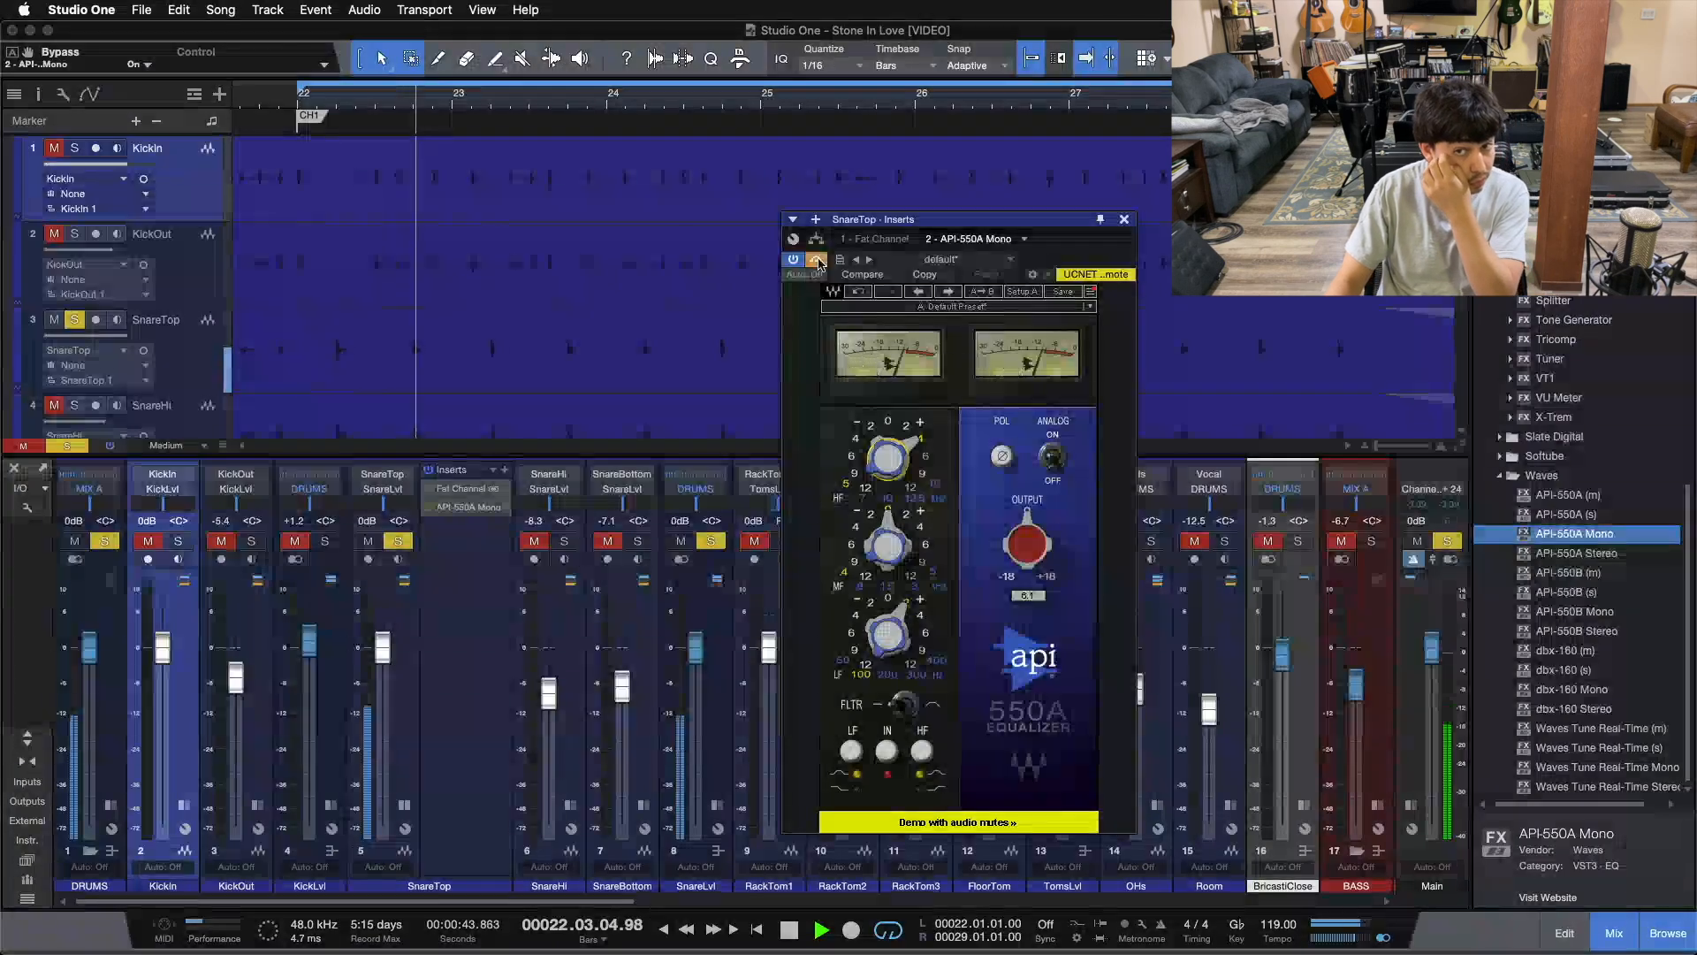
{"action": "left_click", "coordinate": [818, 260]}
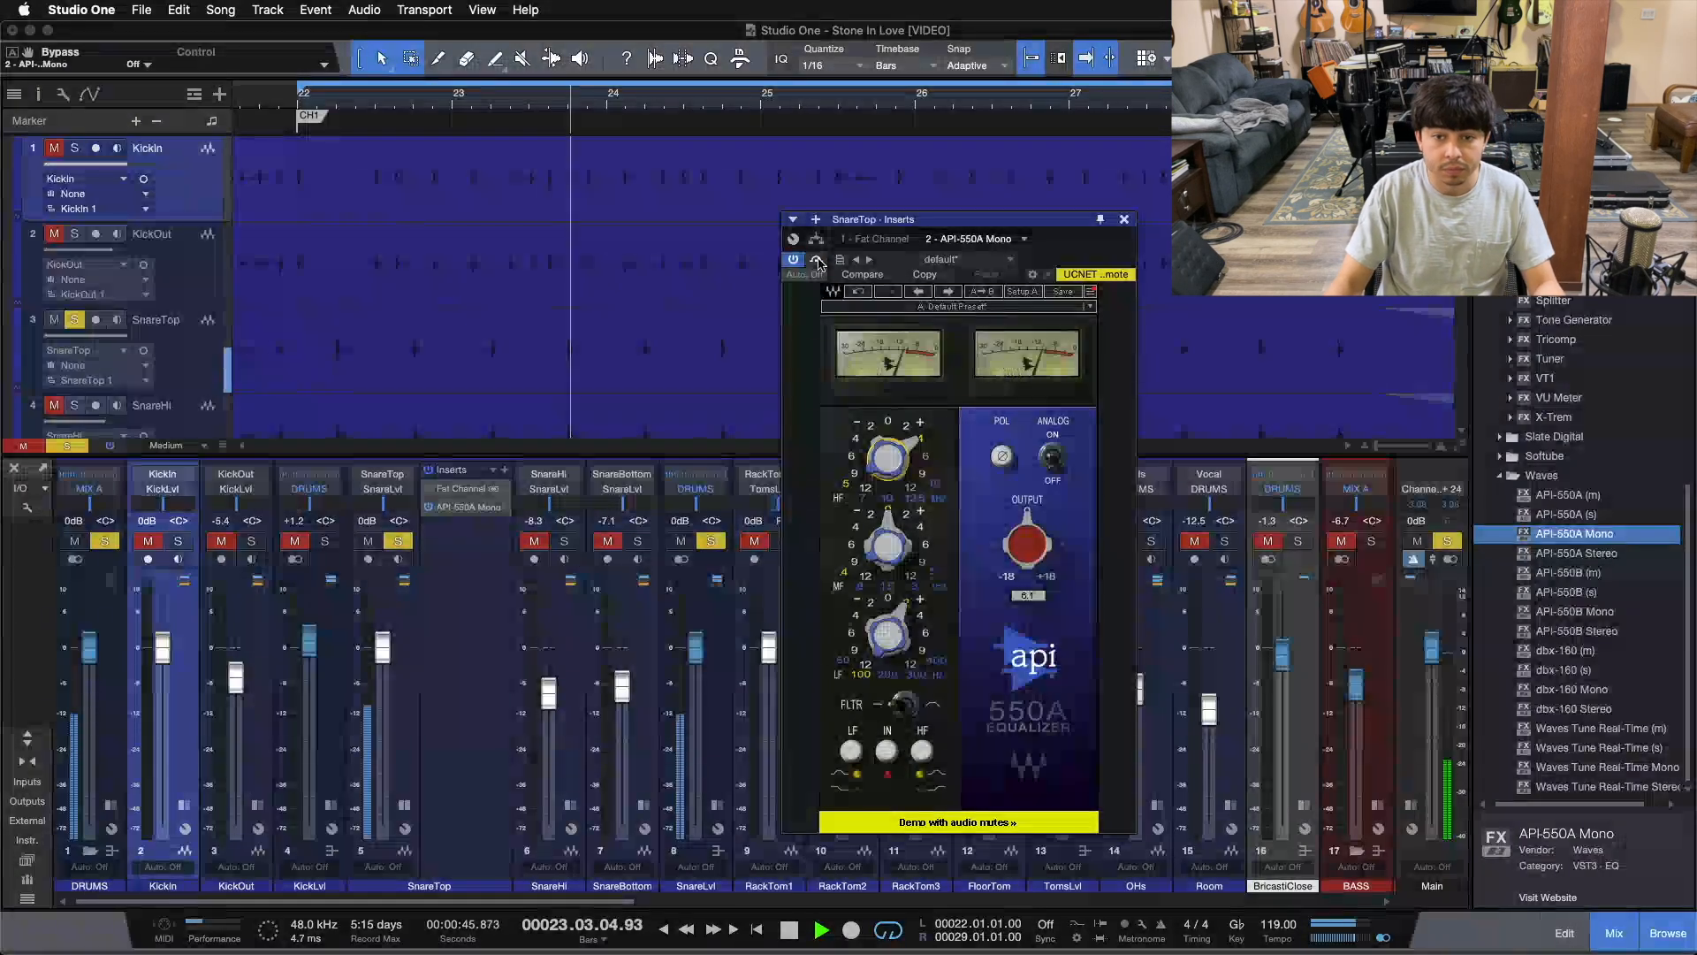
{"action": "left_click", "coordinate": [818, 261]}
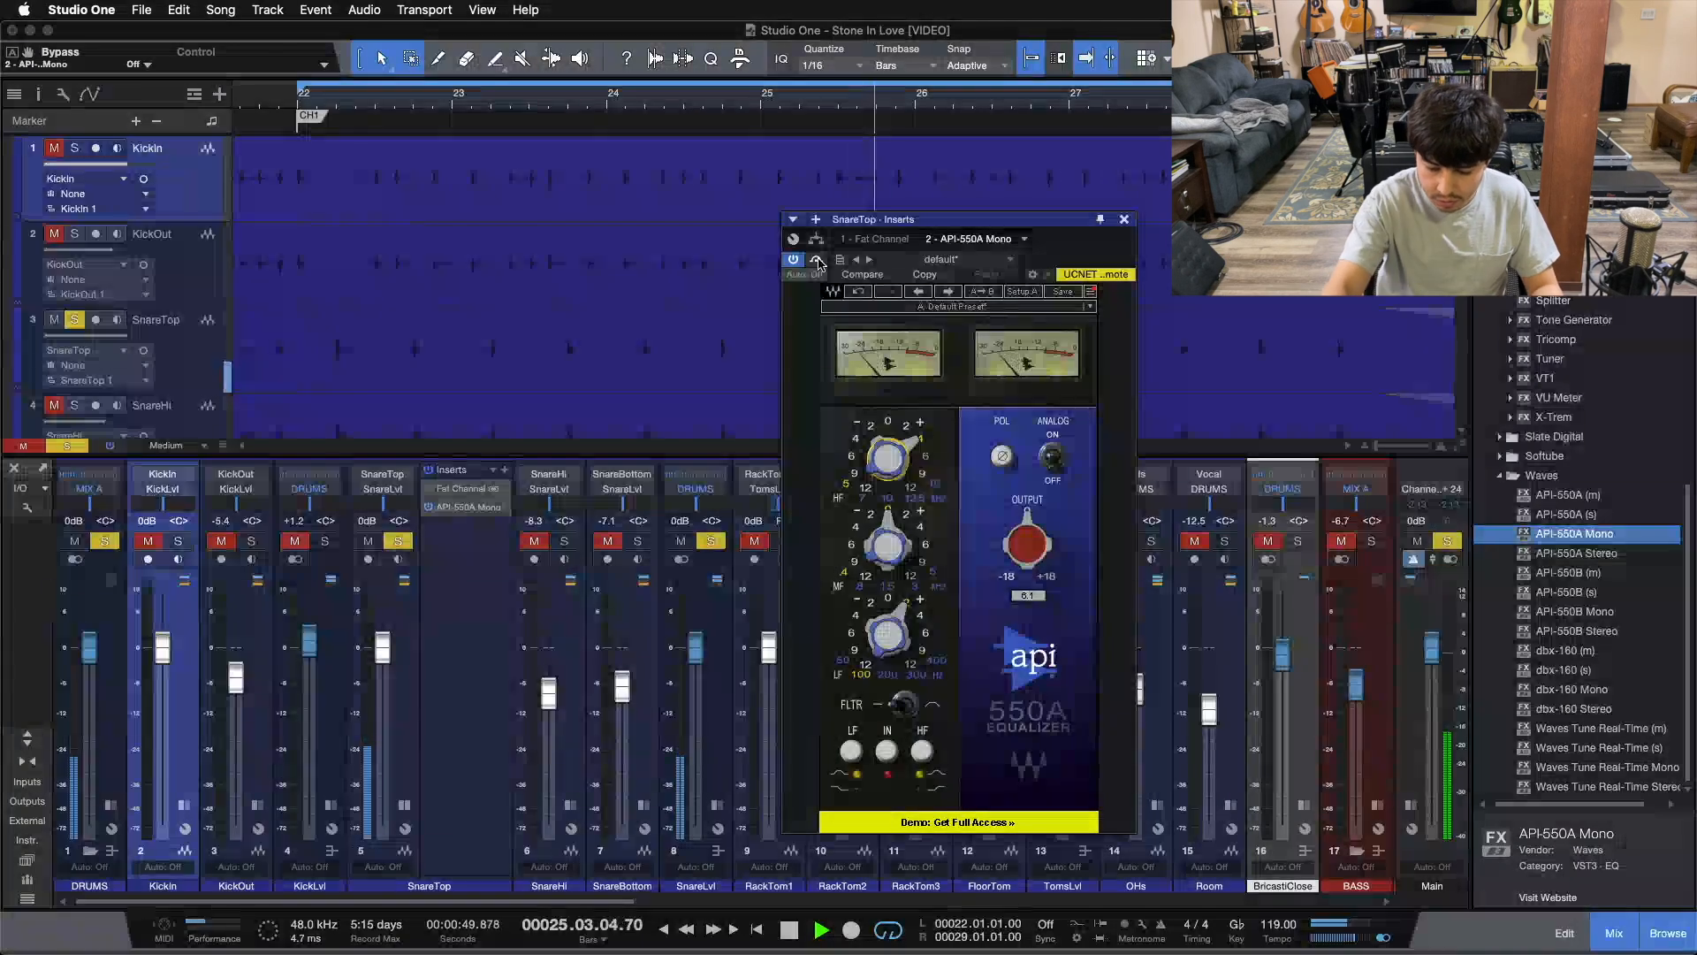
{"action": "key", "text": "space"}
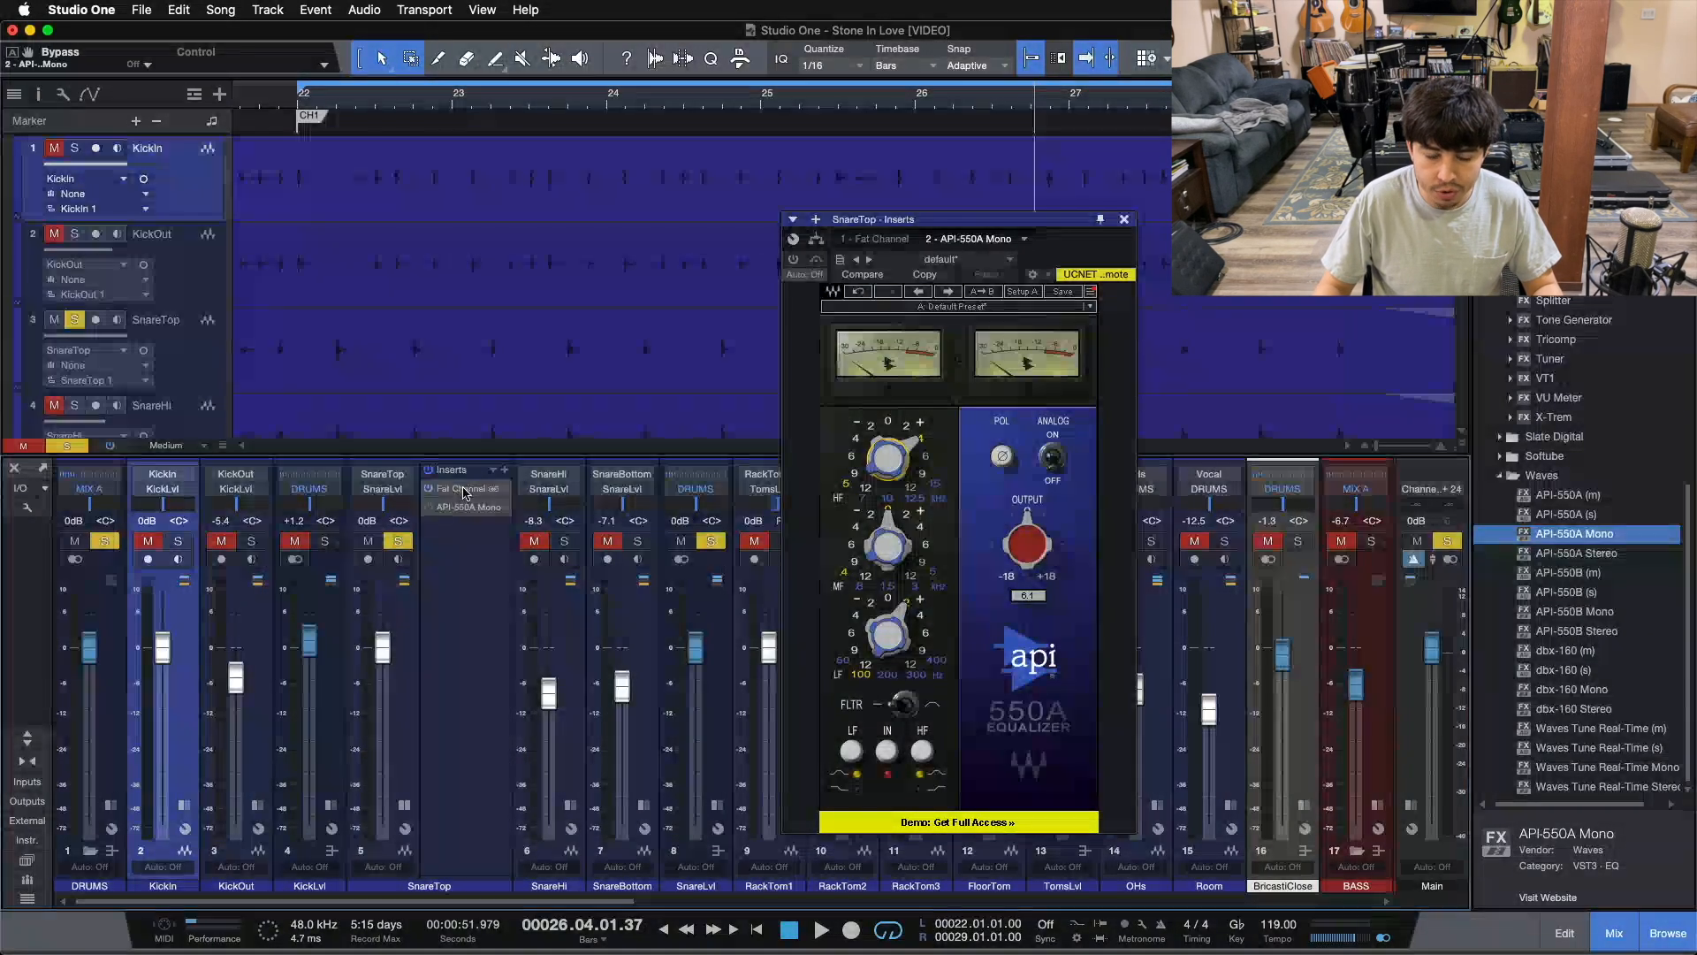
Open SnareTop's Fat Channel and API-550A in separate windows and arrange them side by side
{"action": "left_click", "coordinate": [463, 490]}
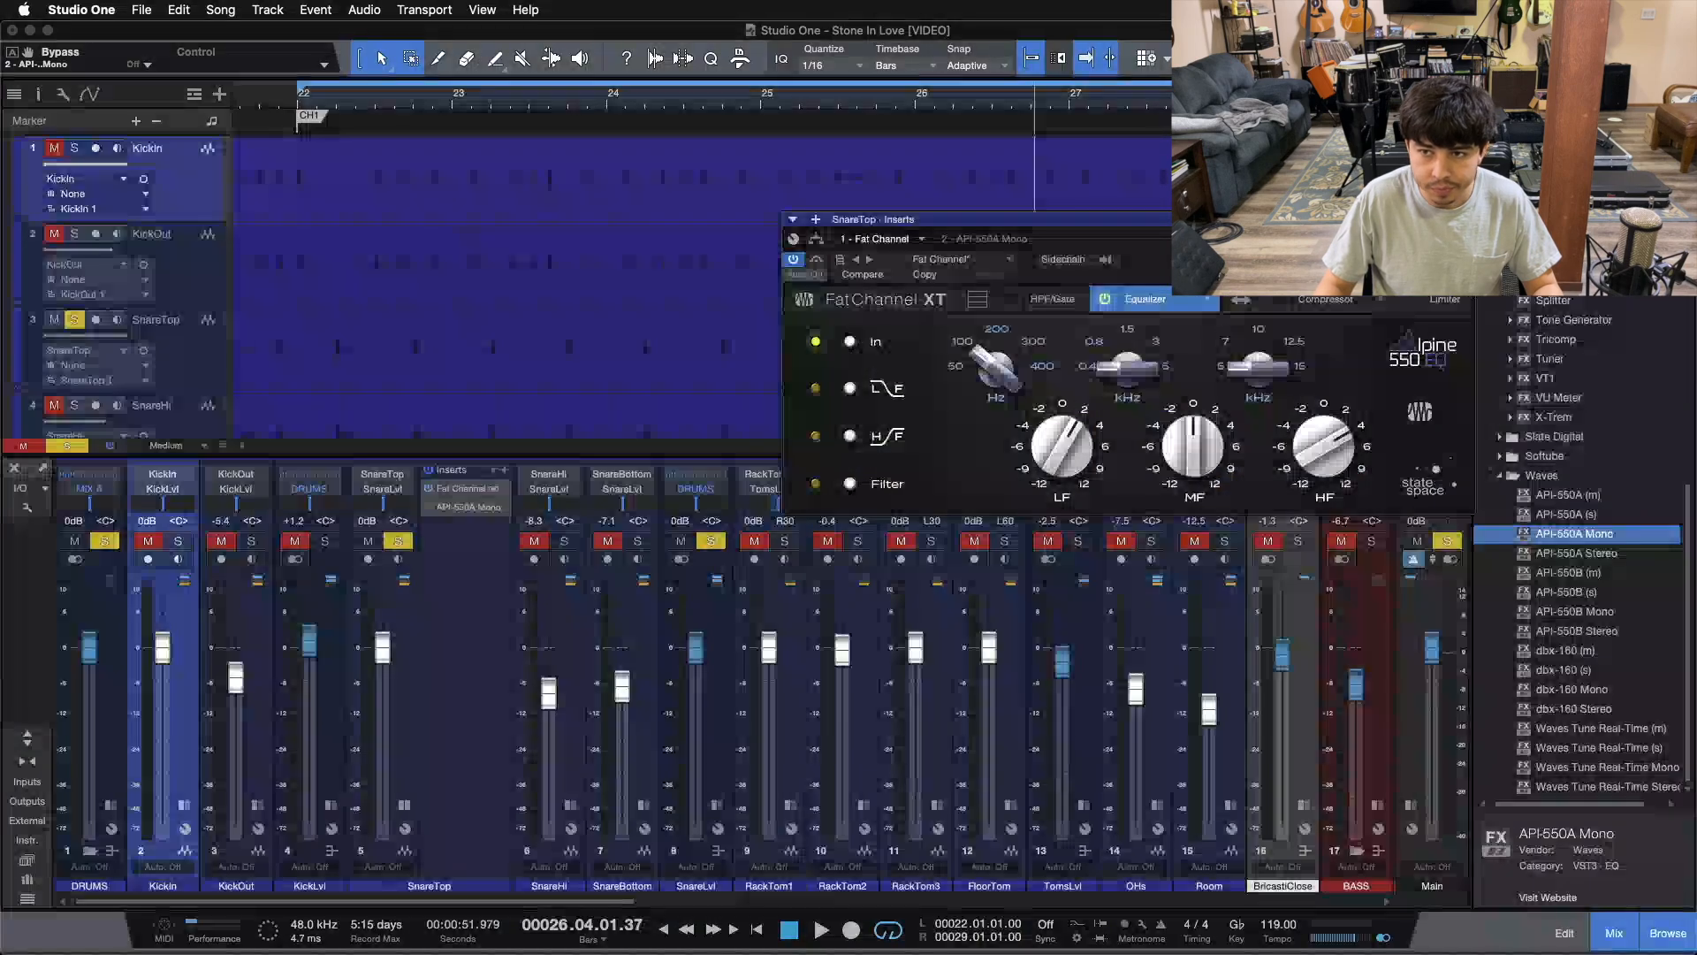
{"action": "left_click_drag", "start_coordinate": [1238, 219], "coordinate": [1400, 155]}
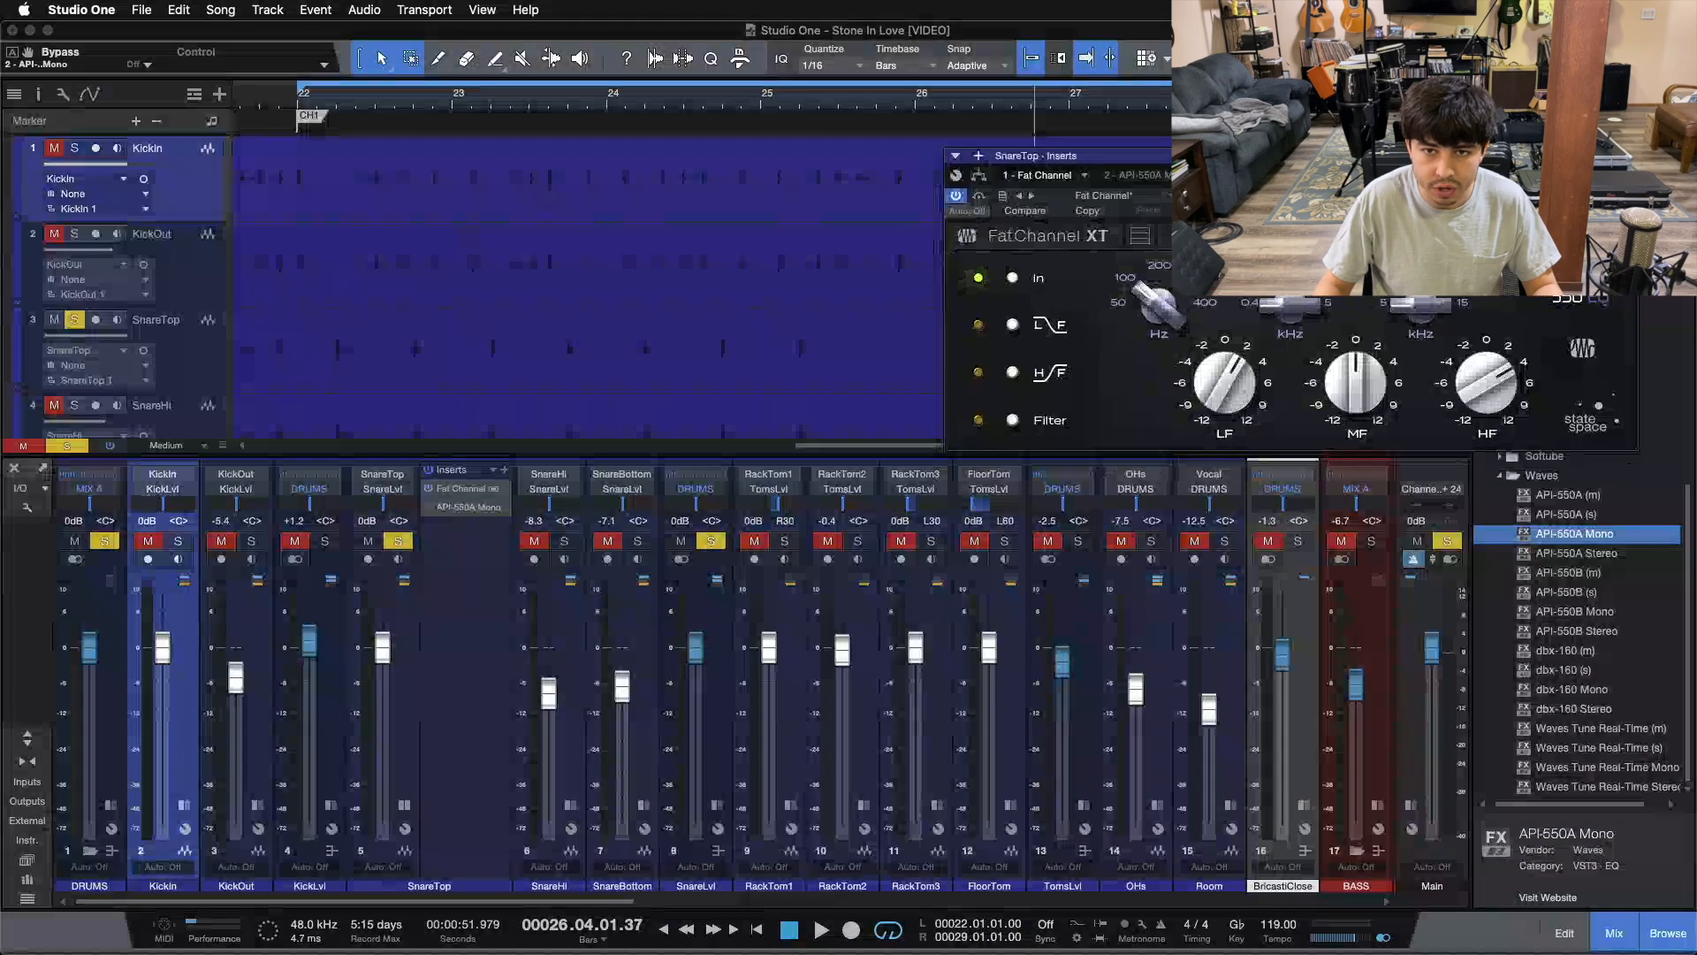
{"action": "double_click", "coordinate": [466, 509]}
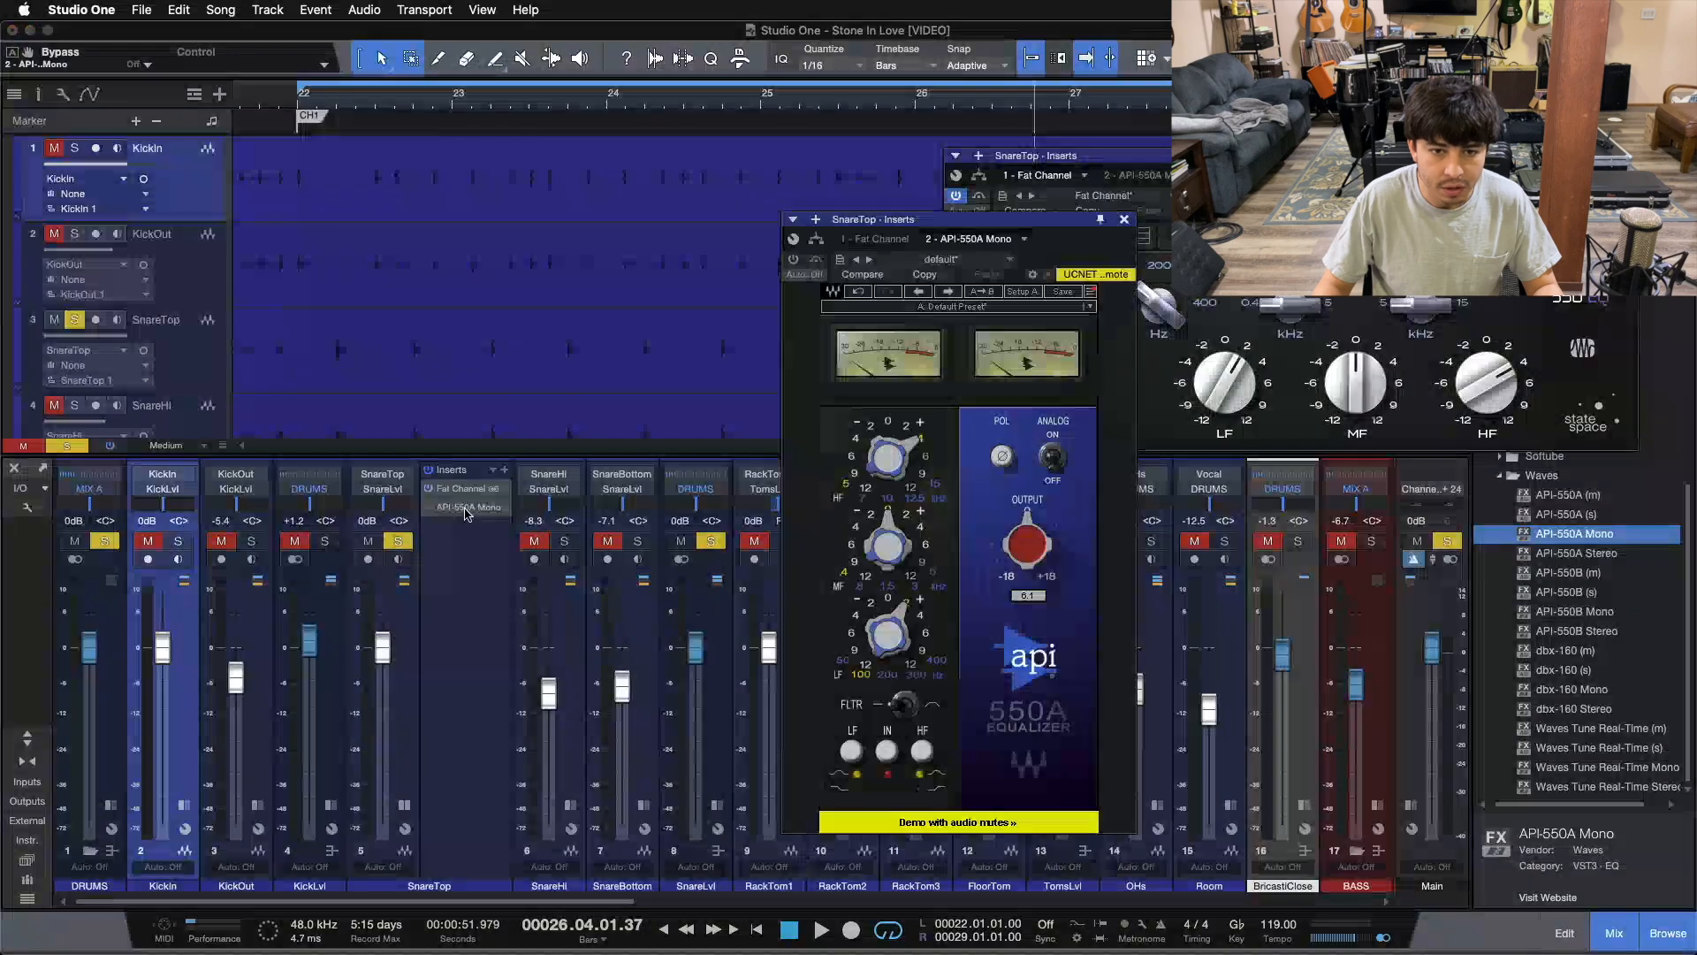
{"action": "left_click", "coordinate": [1024, 240]}
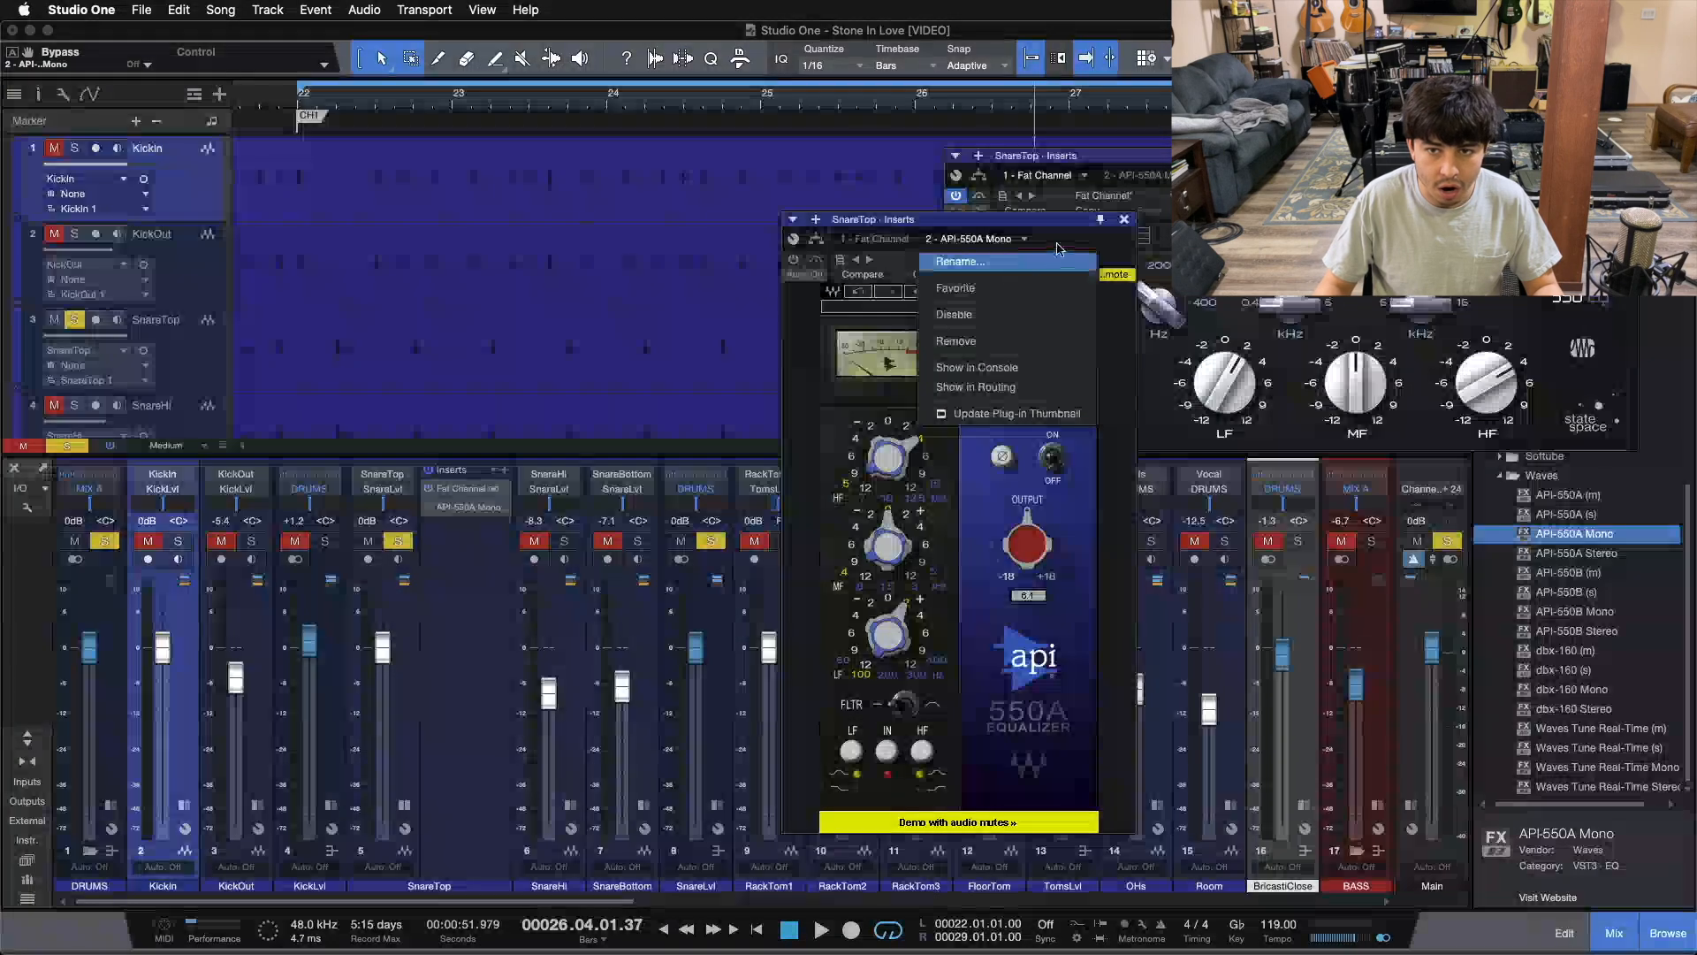
{"action": "left_click", "coordinate": [1064, 242]}
{"action": "left_click_drag", "start_coordinate": [1063, 246], "coordinate": [586, 366]}
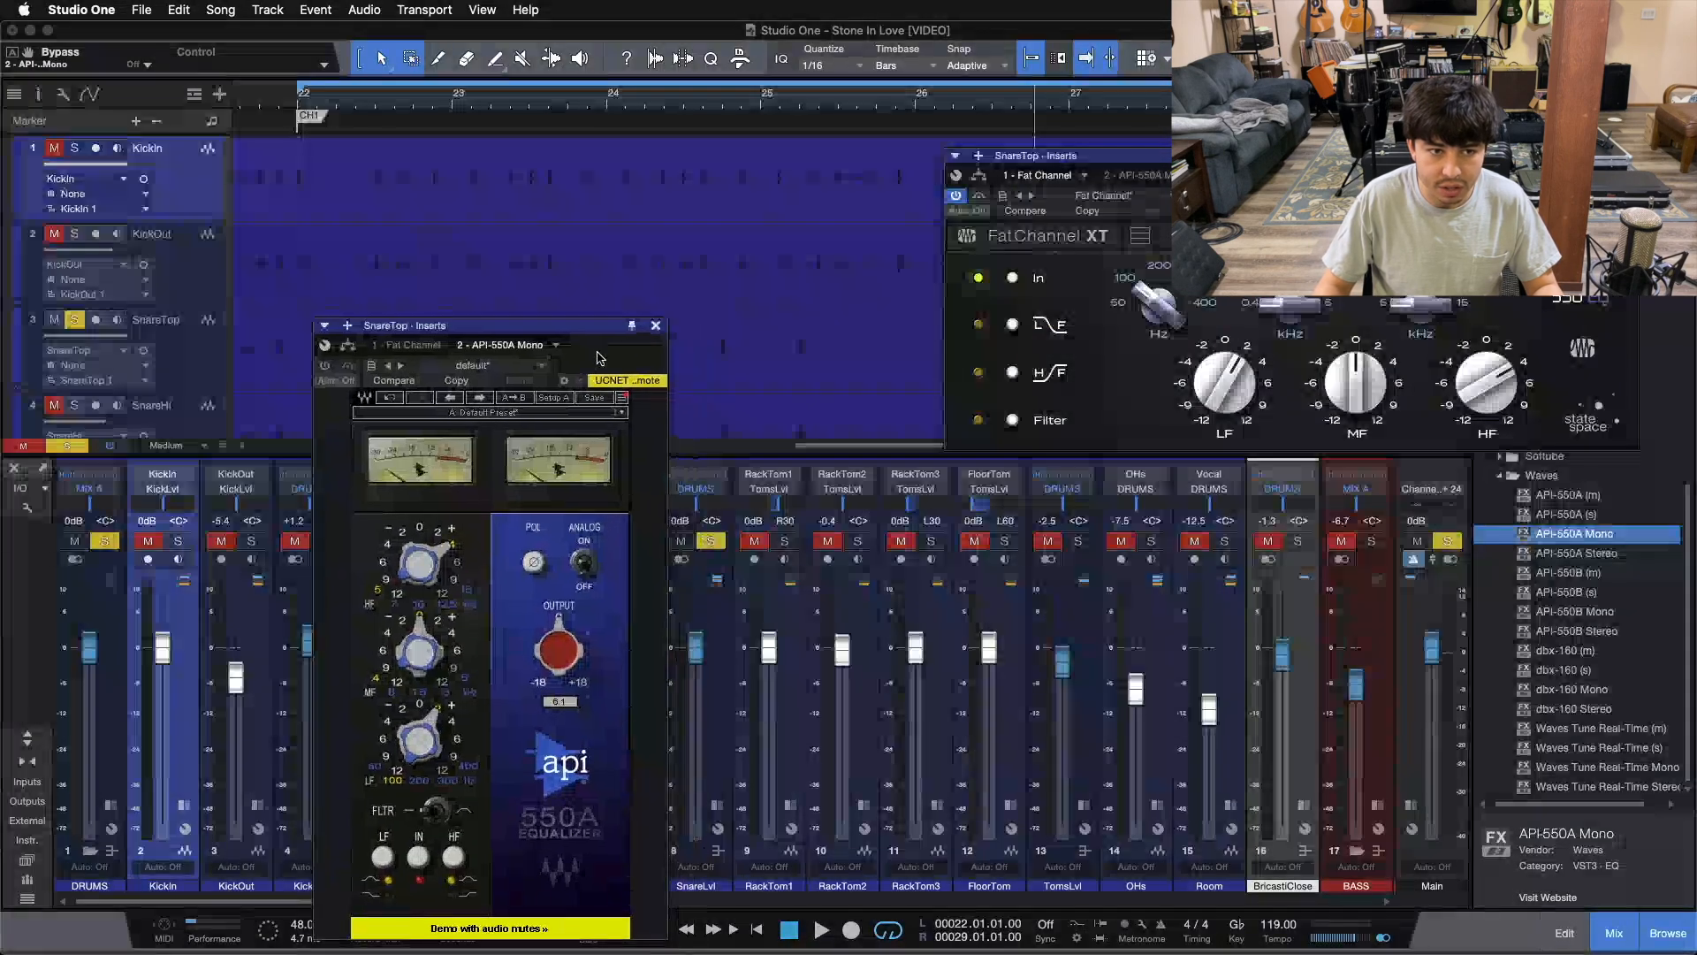
{"action": "left_click_drag", "start_coordinate": [1346, 196], "coordinate": [1397, 186]}
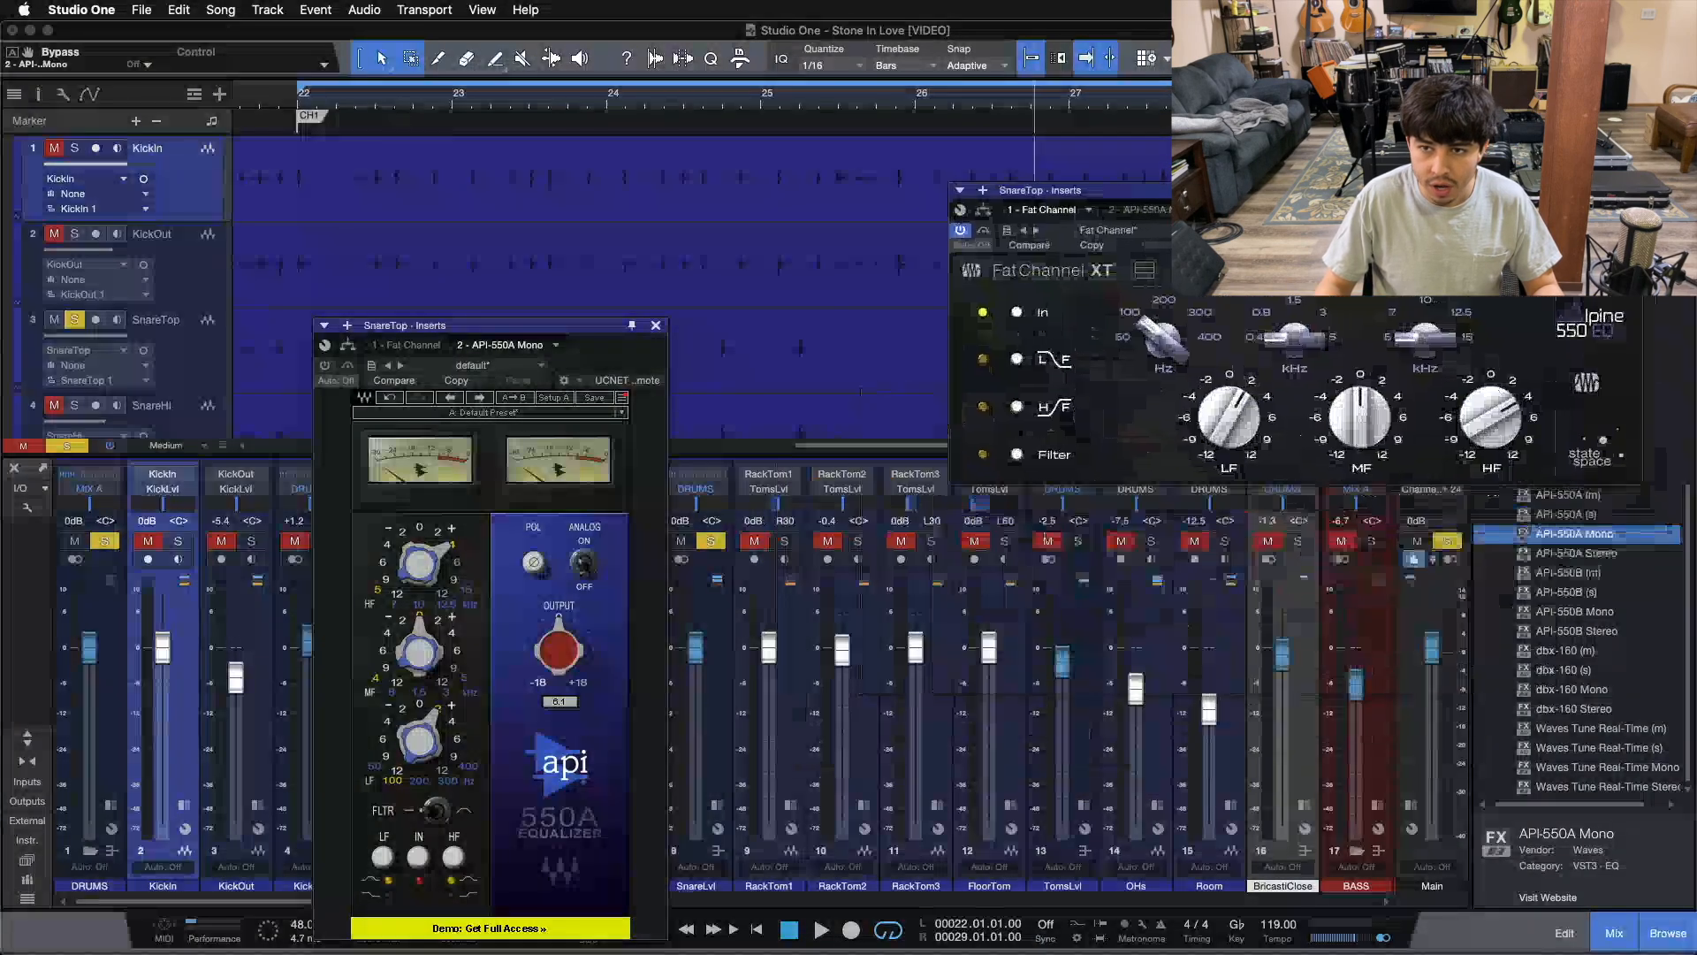
Play the snare while alternating between SnareTop's Fat Channel and API-550A inserts, and stop playback
{"action": "left_click_drag", "start_coordinate": [567, 359], "coordinate": [798, 333]}
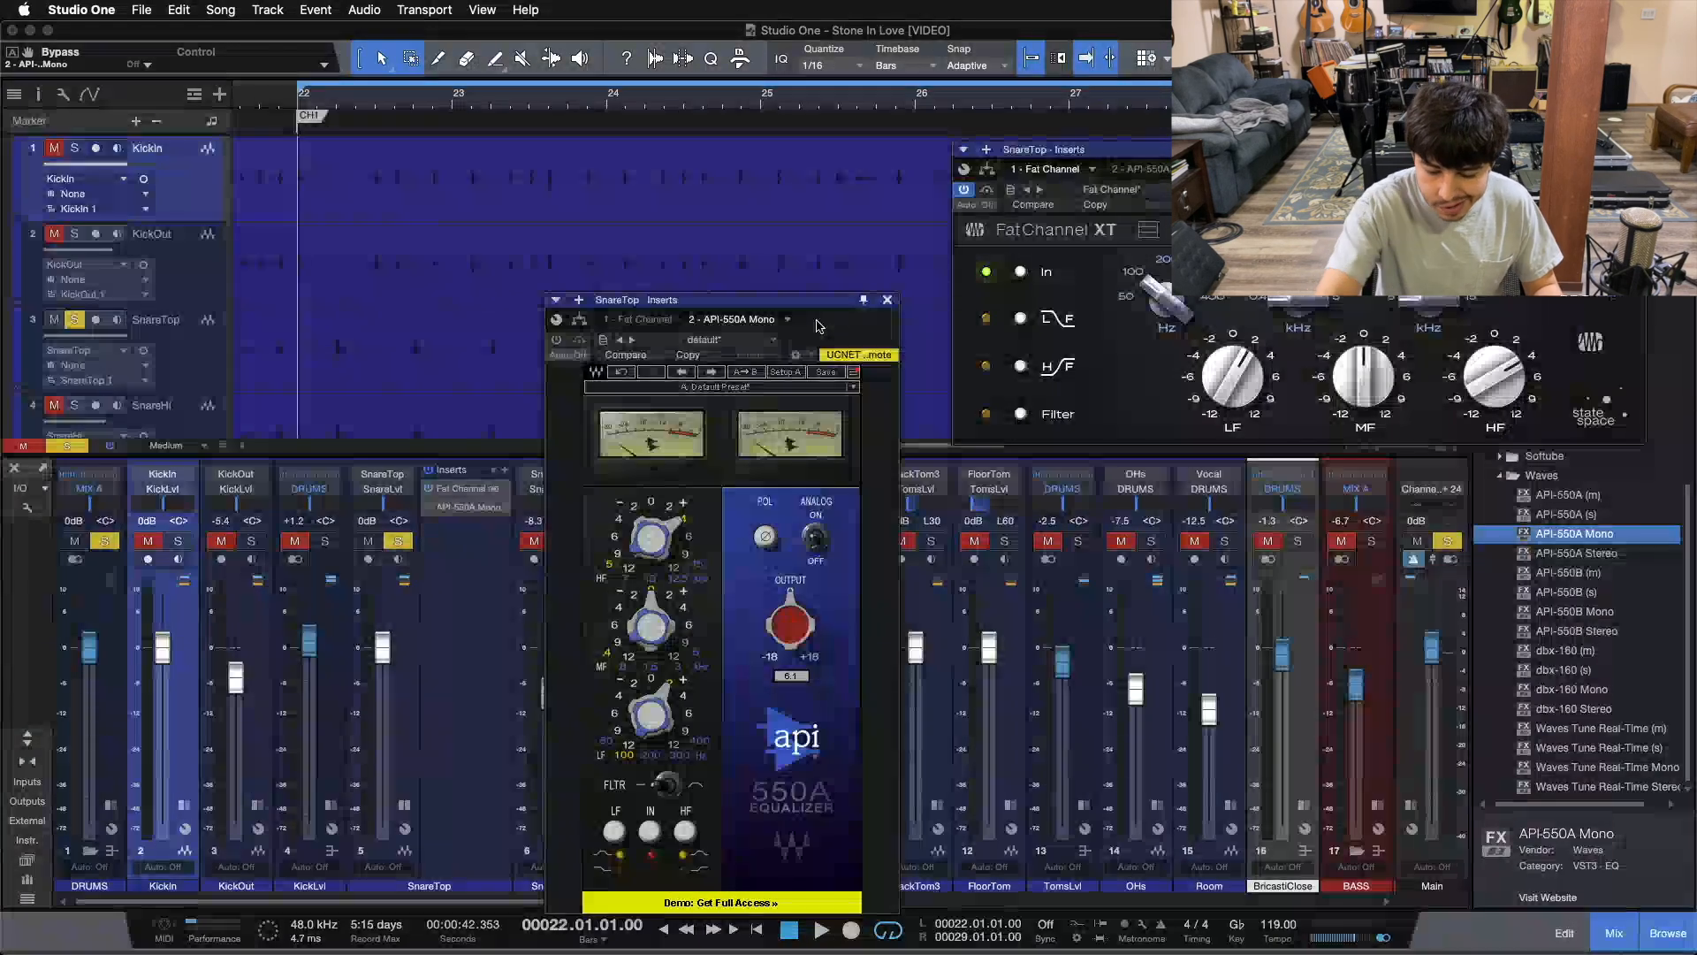
{"action": "key", "text": "space"}
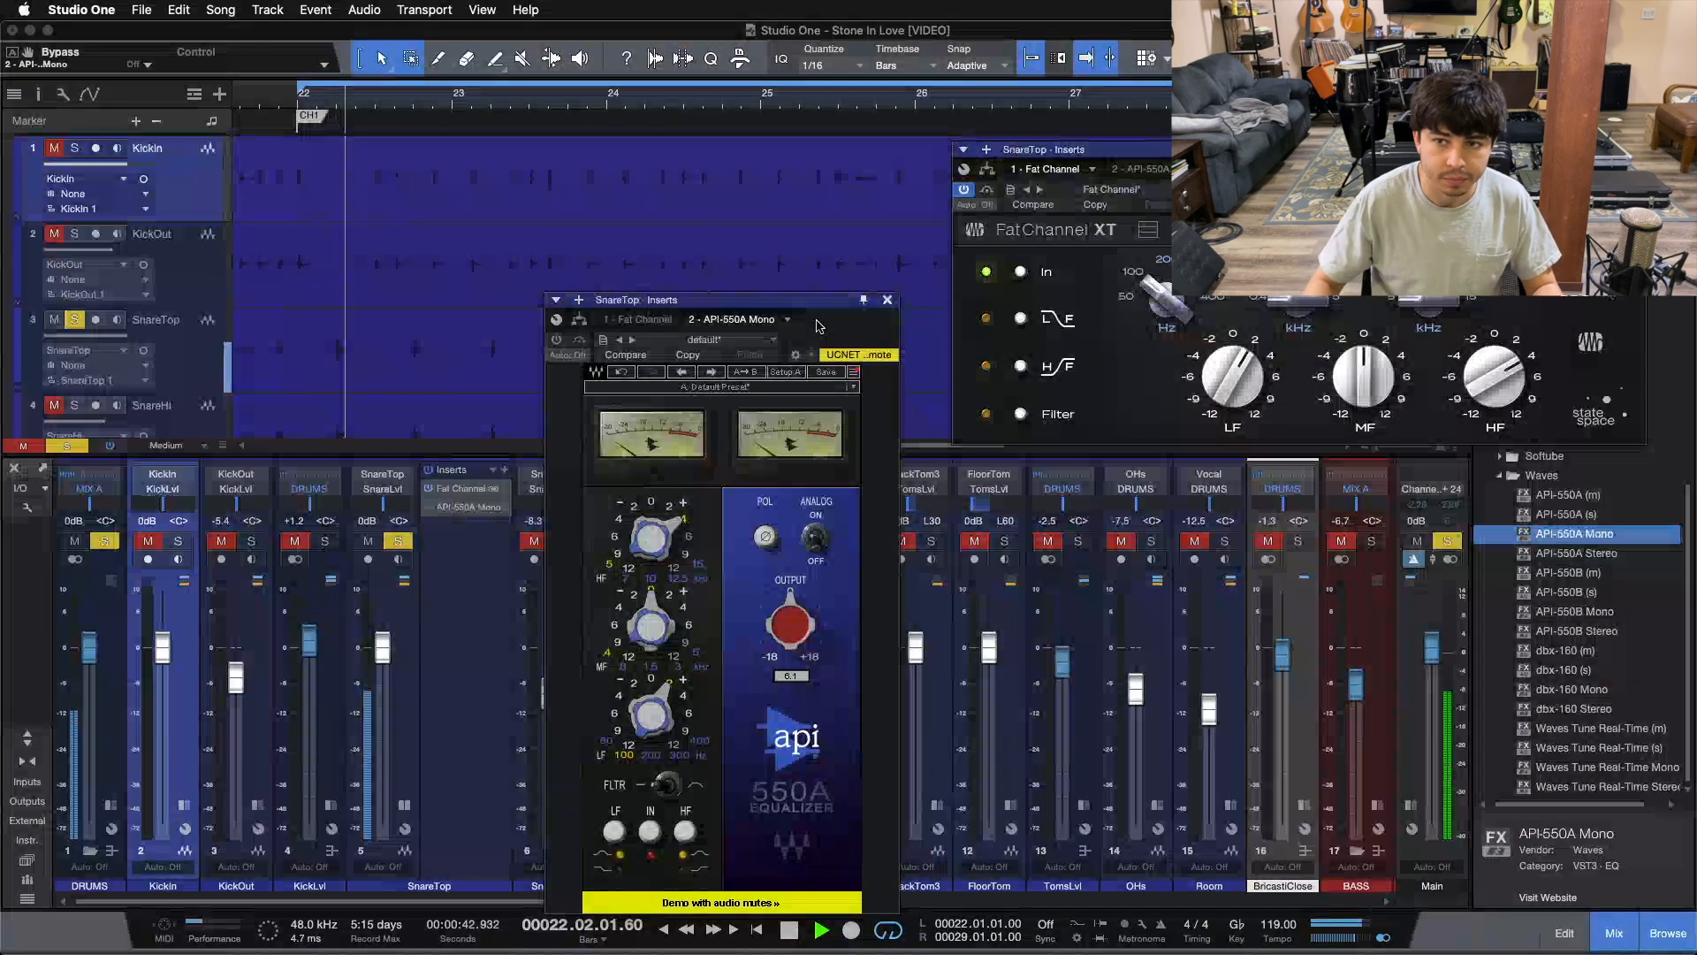
{"action": "left_click", "coordinate": [429, 489]}
{"action": "left_click", "coordinate": [430, 507]}
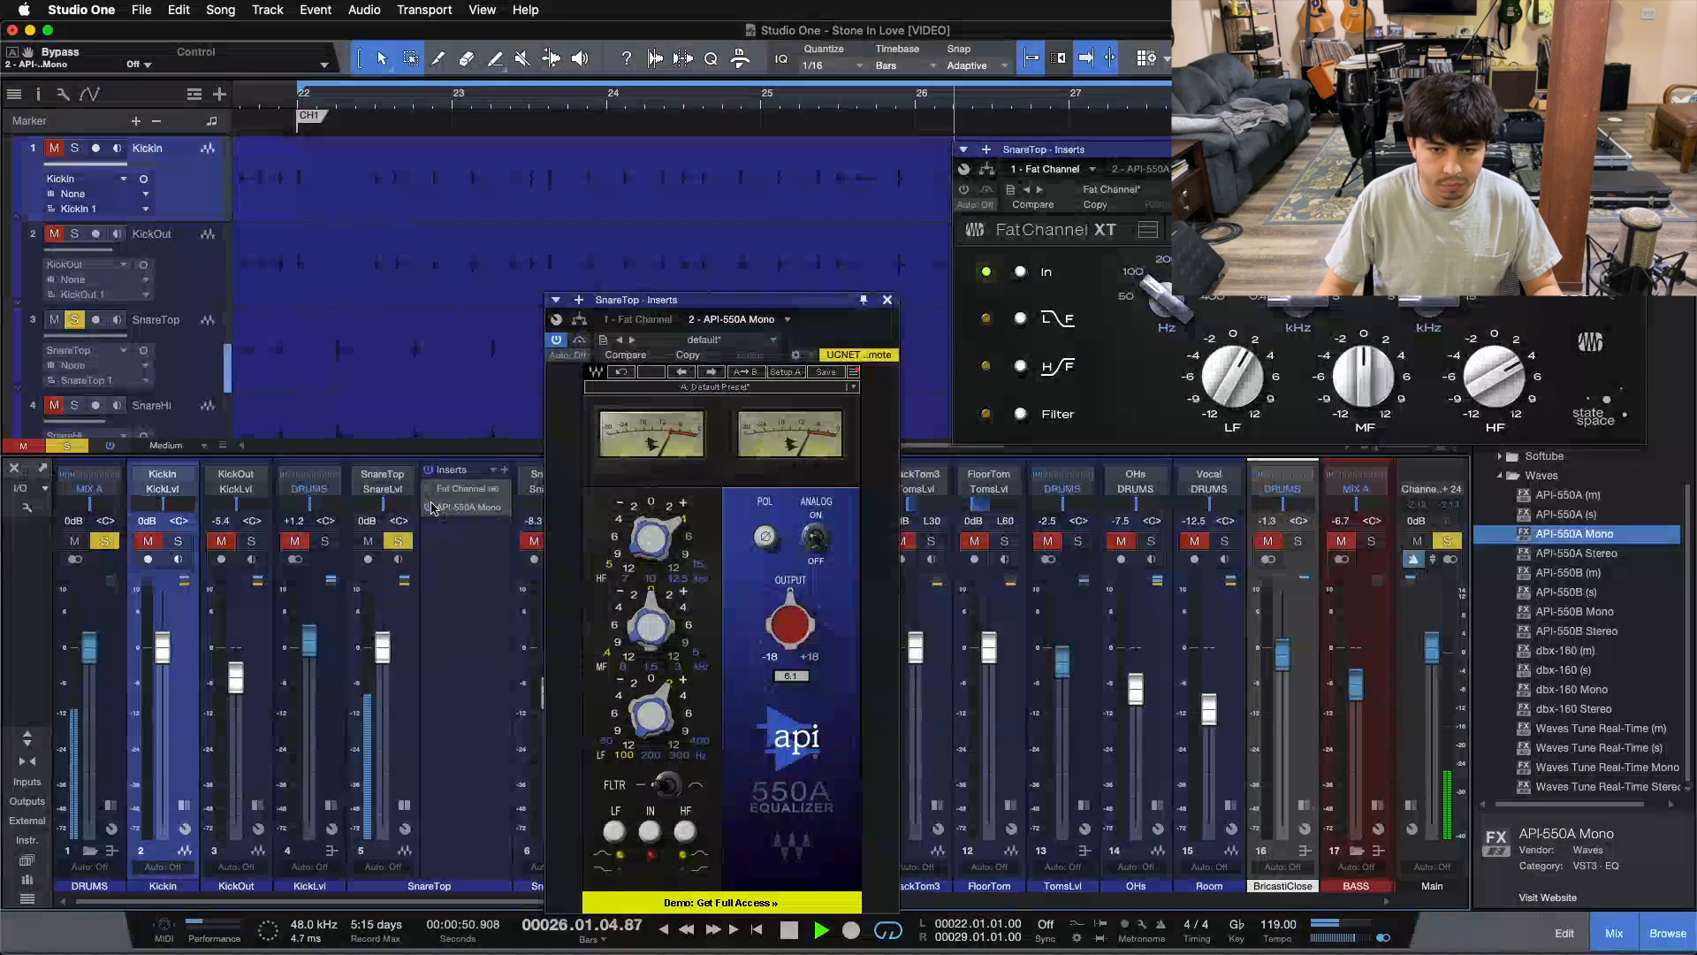
{"action": "left_click", "coordinate": [429, 507]}
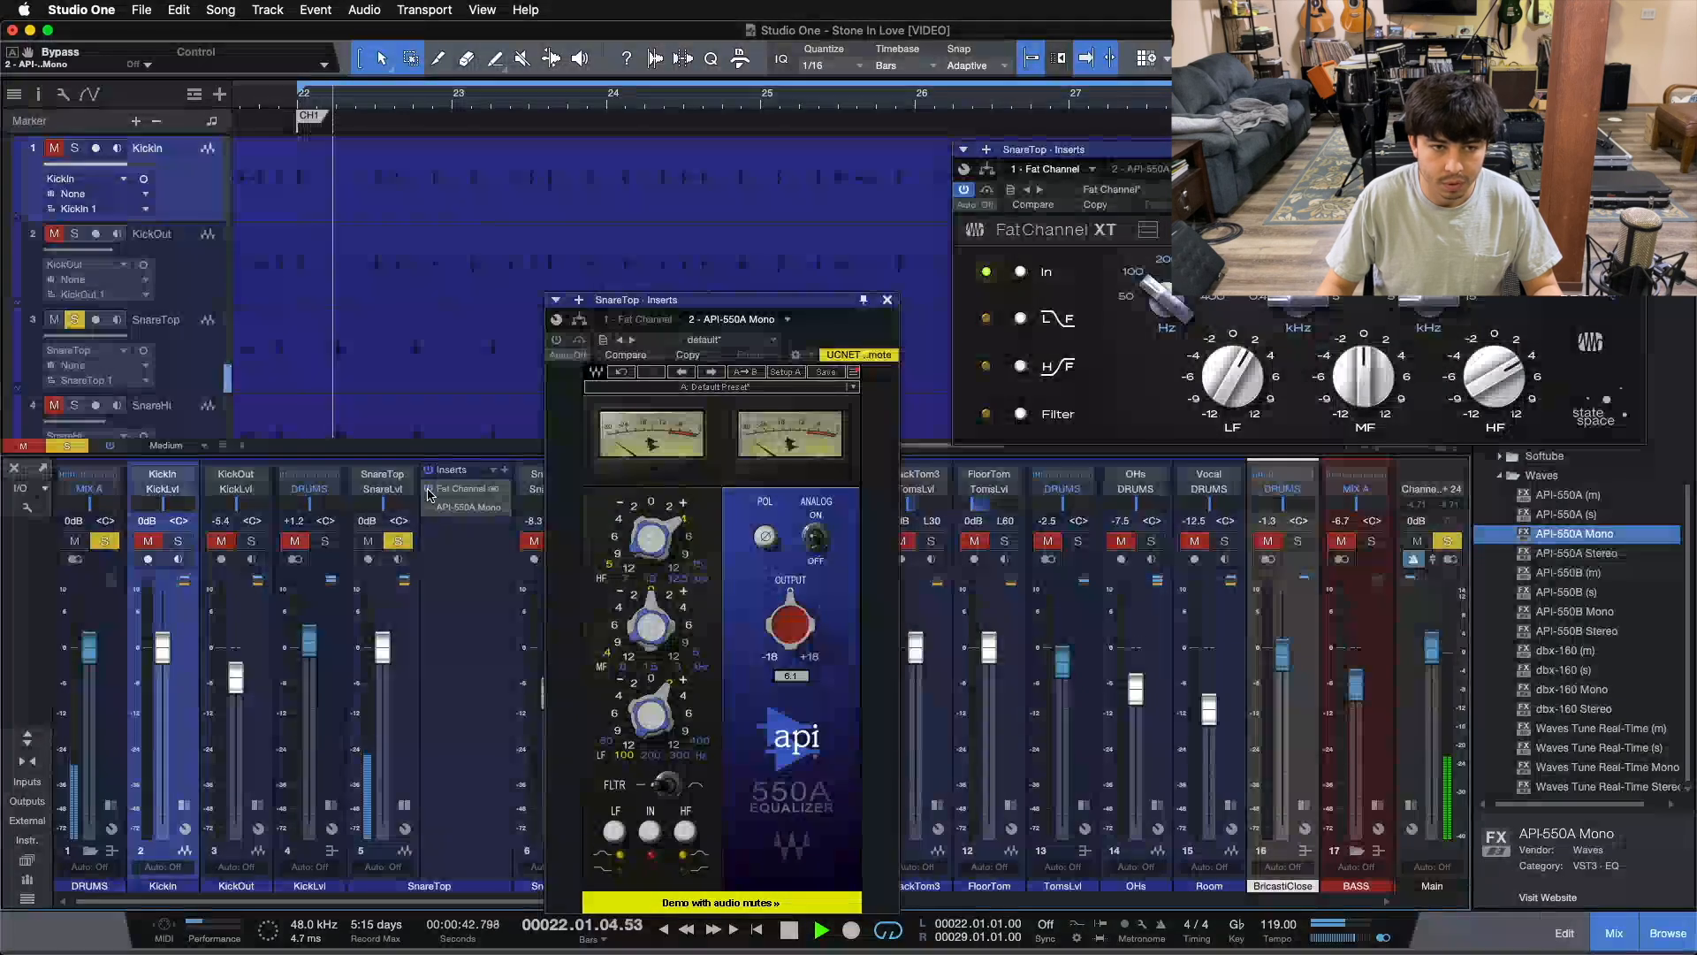
{"action": "left_click", "coordinate": [431, 507]}
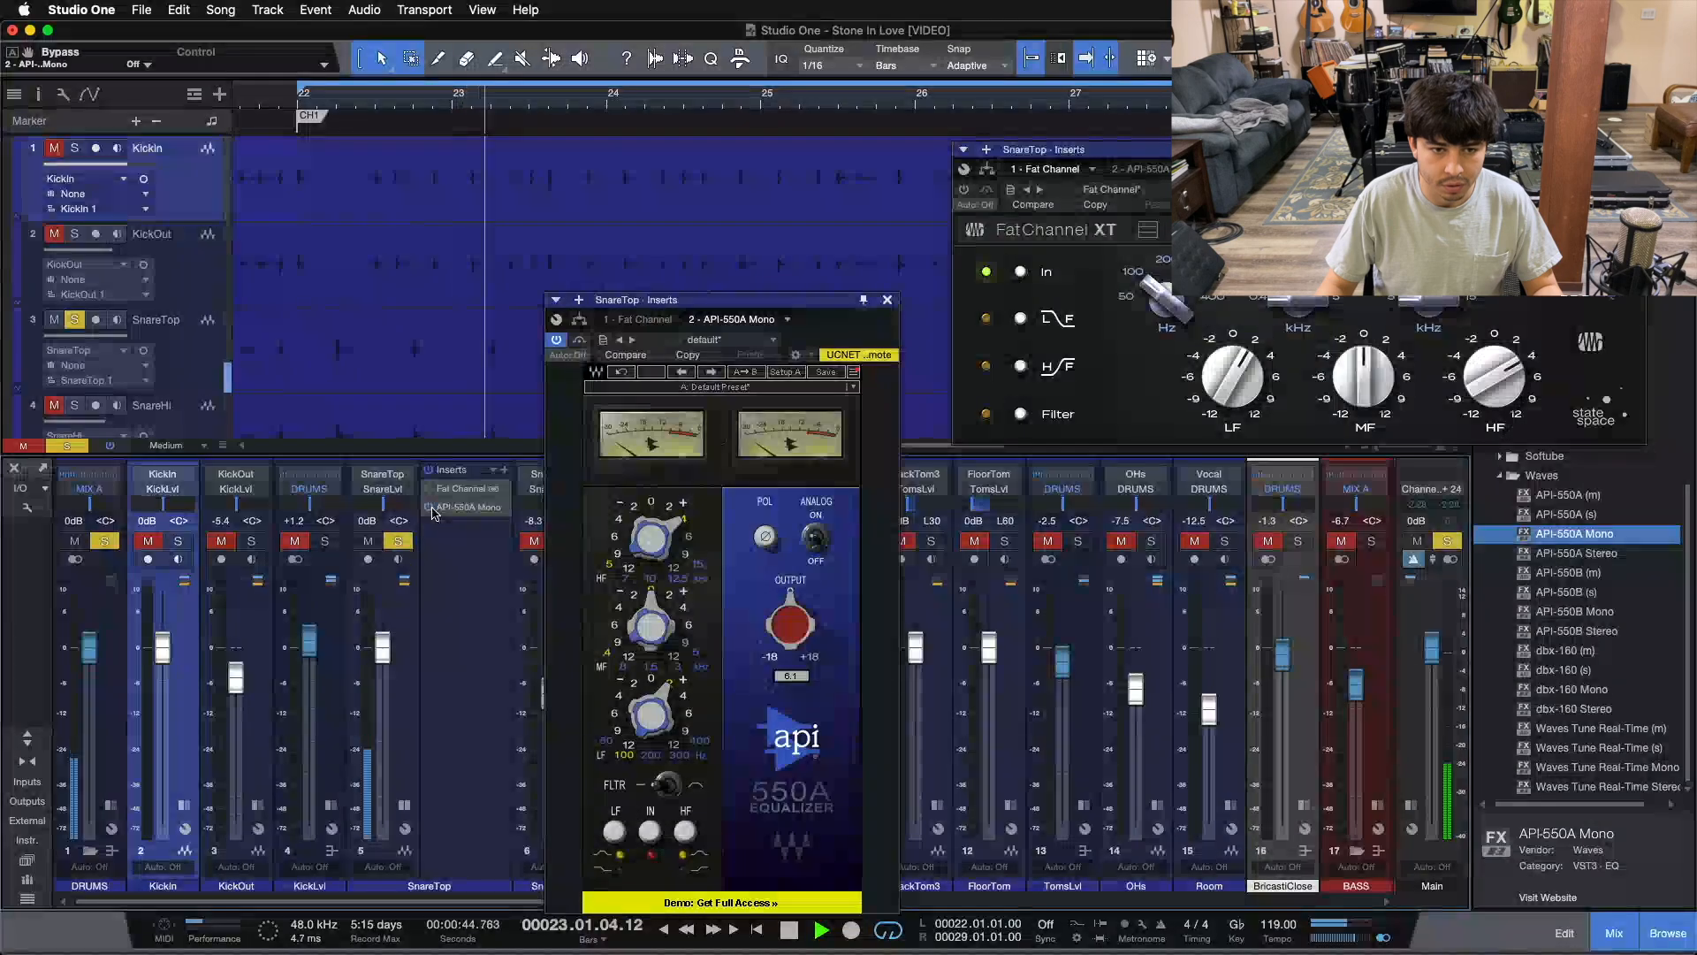
{"action": "left_click", "coordinate": [429, 507]}
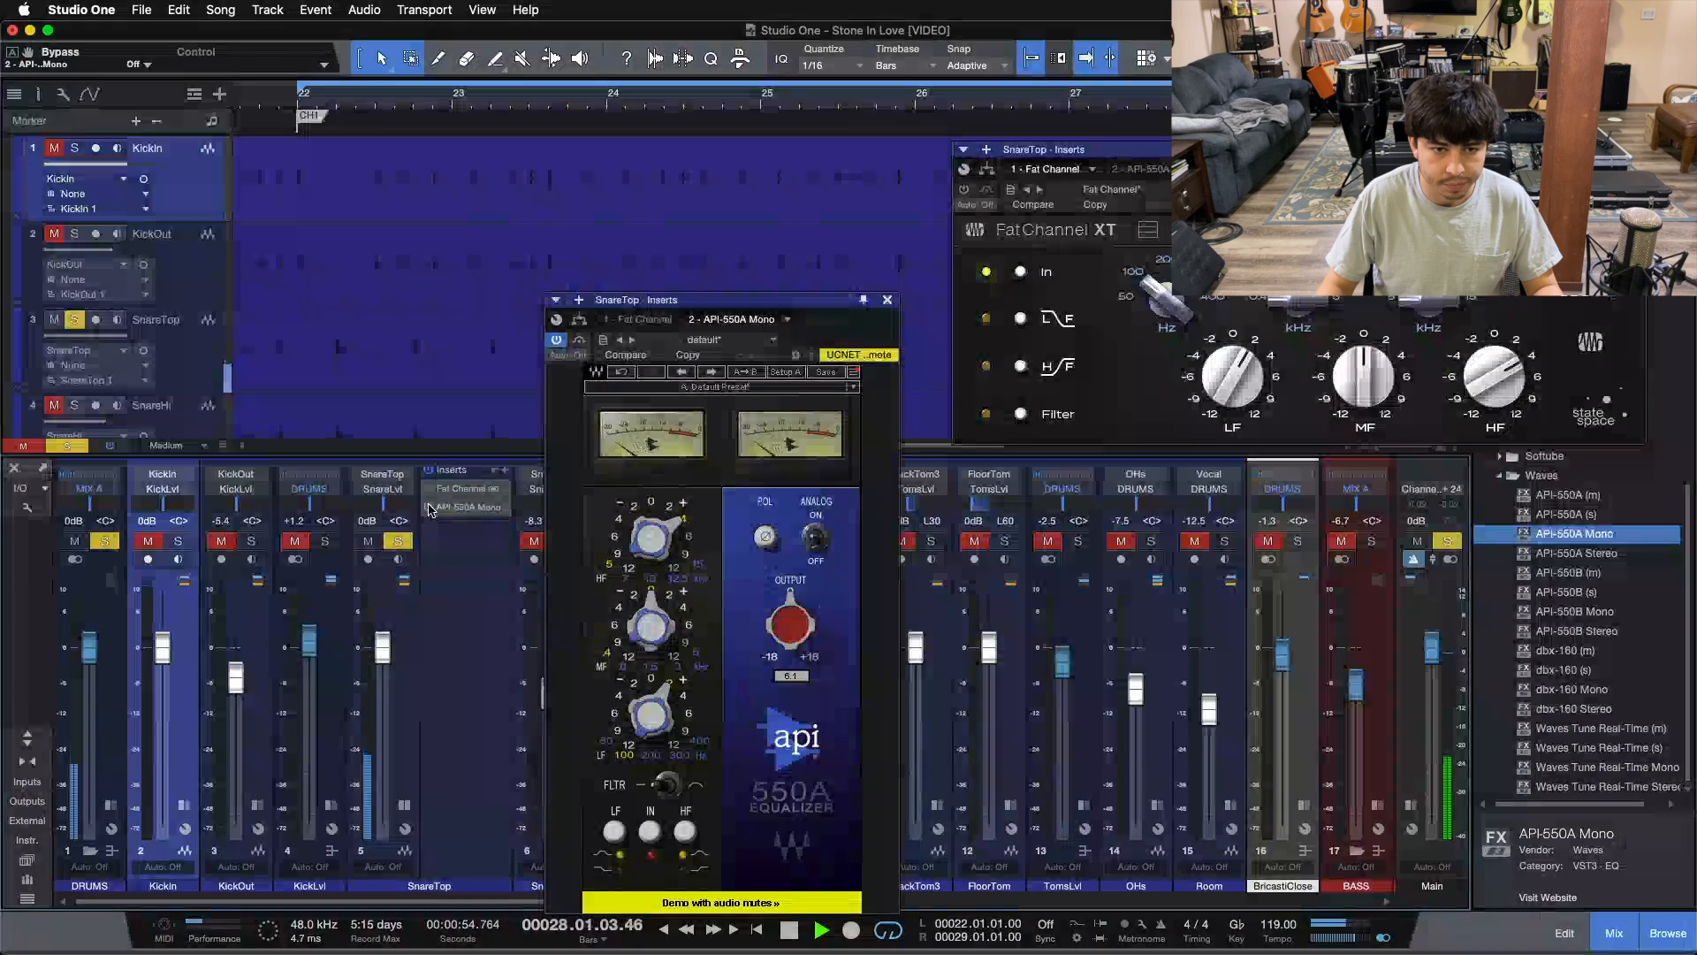
{"action": "left_click", "coordinate": [426, 503]}
{"action": "left_click", "coordinate": [429, 490]}
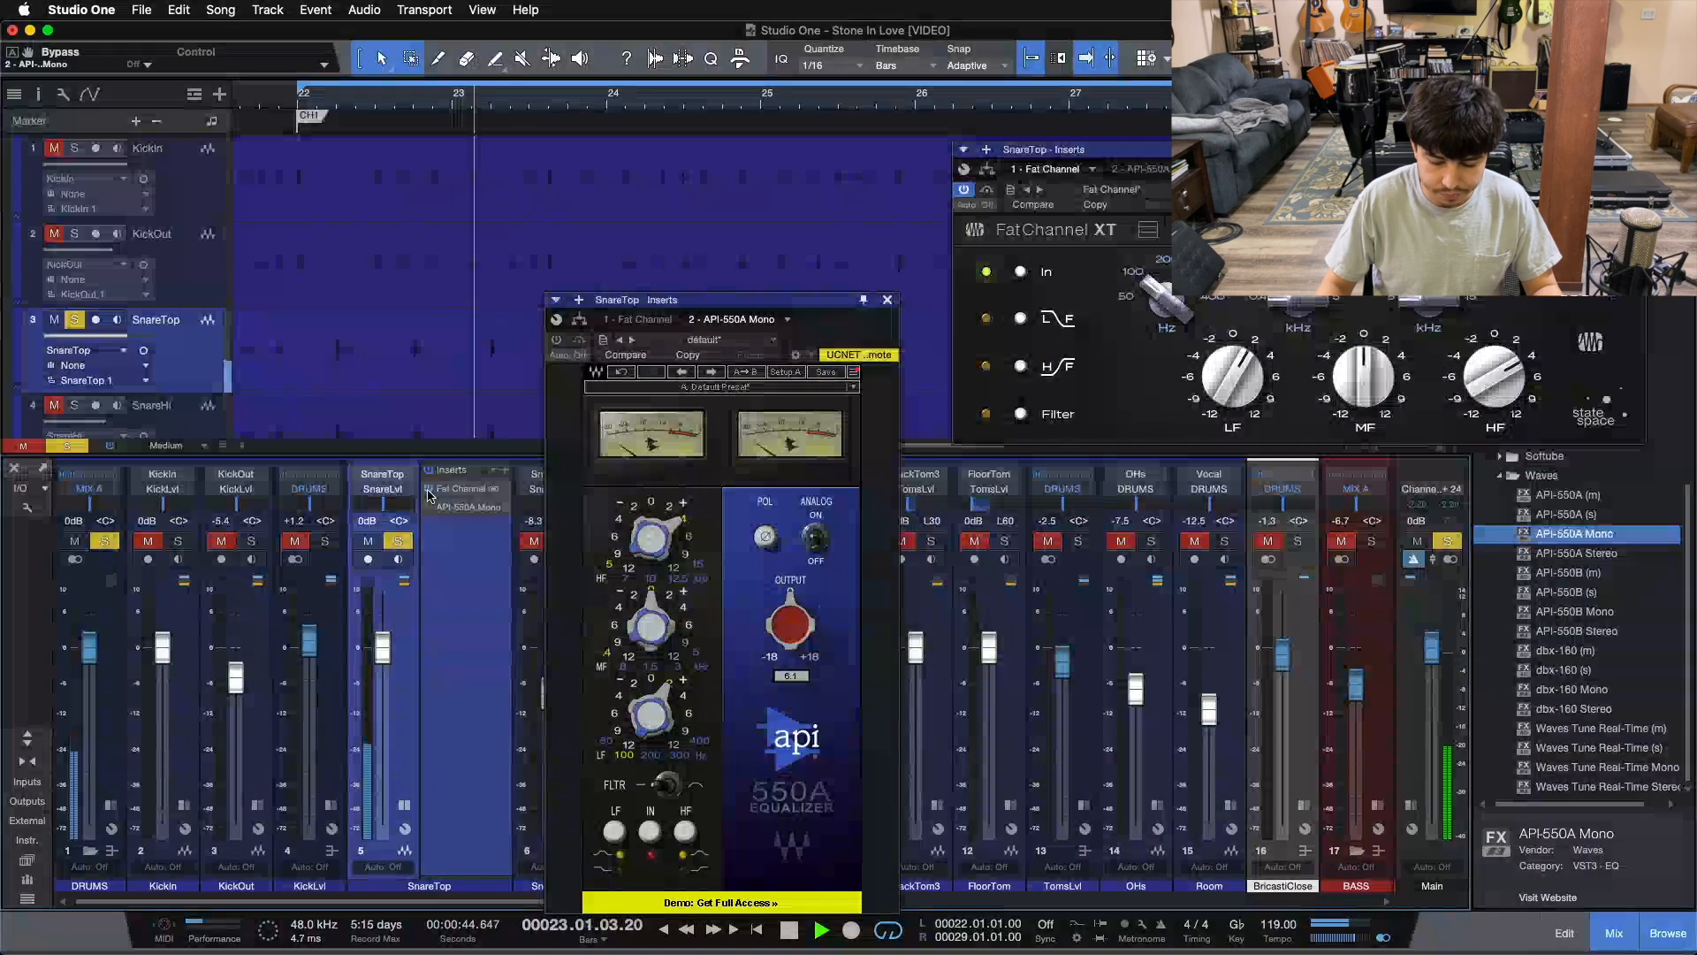
{"action": "key", "text": "space"}
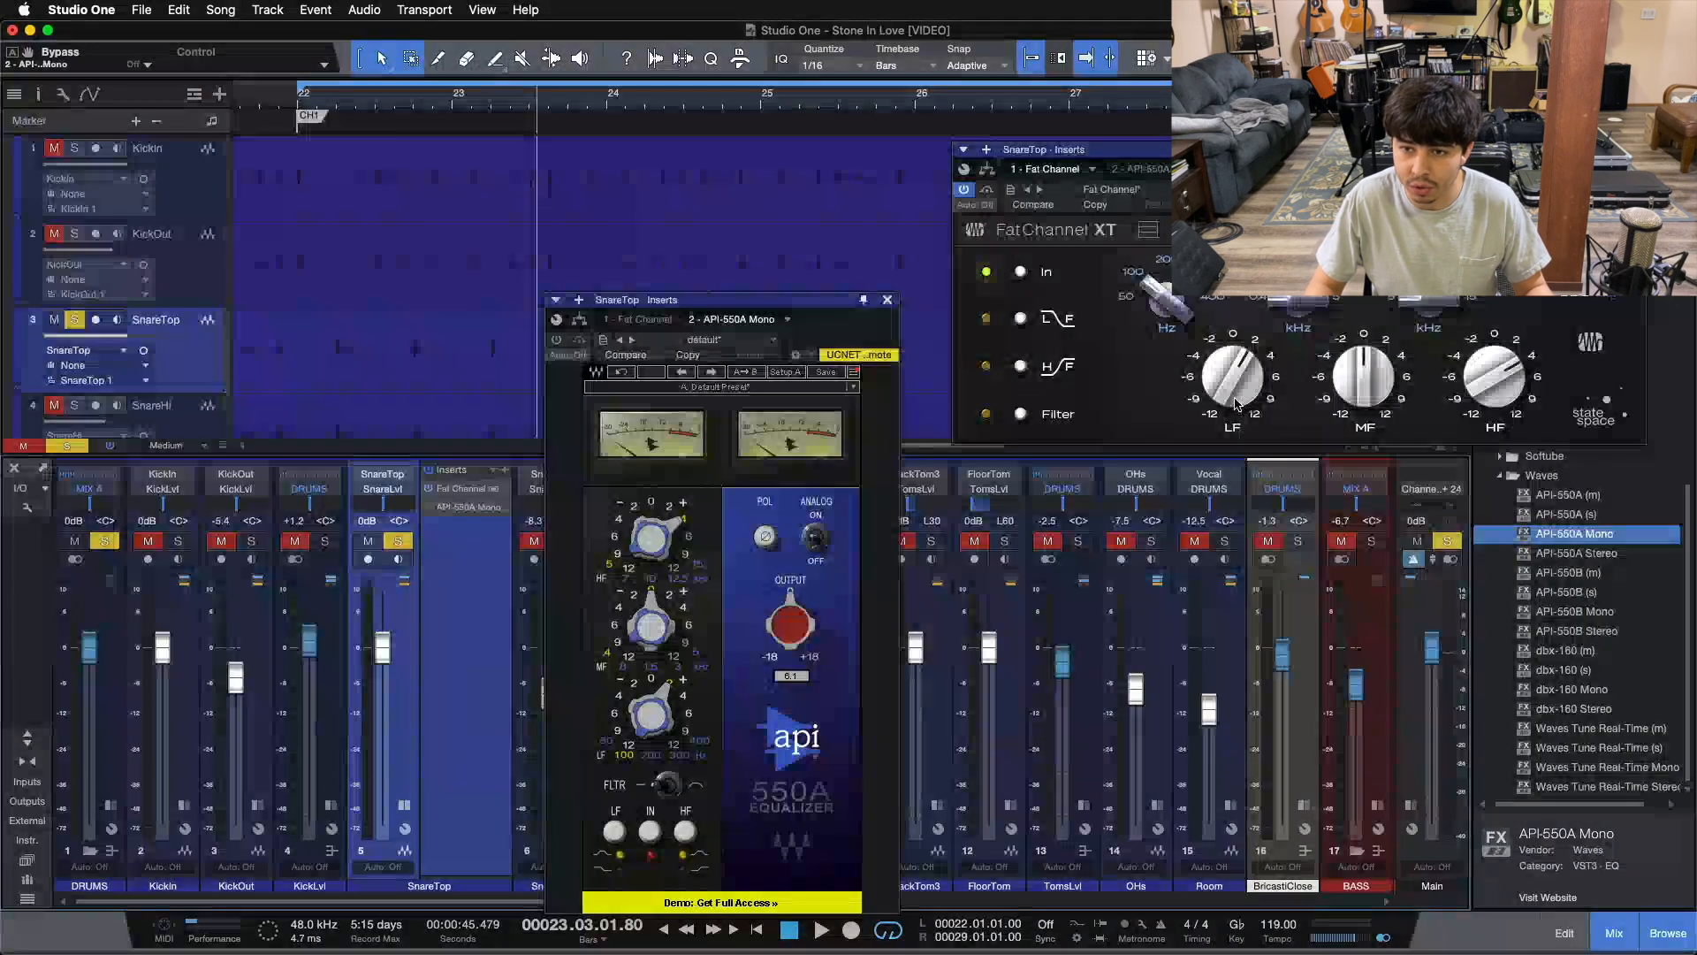
Raise the Fat Channel EQ's low gain to 4 dB and high gain to 6 dB, and compare it with the API-550A during playback
{"action": "scroll", "coordinate": [1467, 386], "scroll_direction": "up", "scroll_amount": 1}
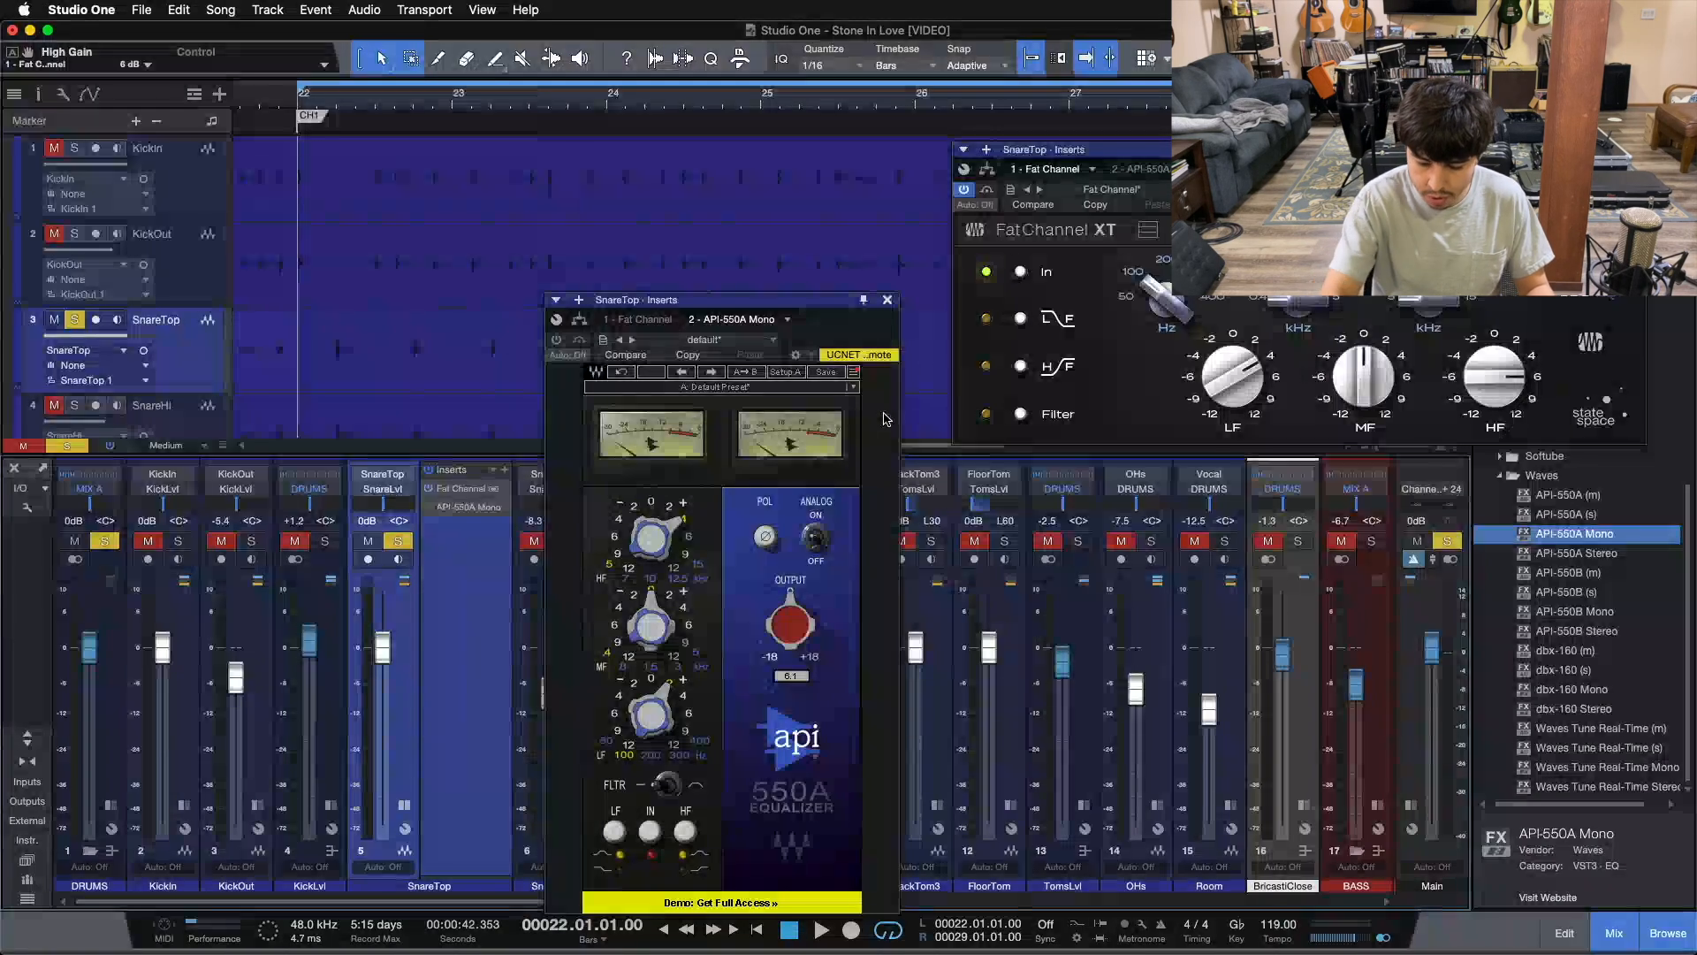
{"action": "key", "text": "space"}
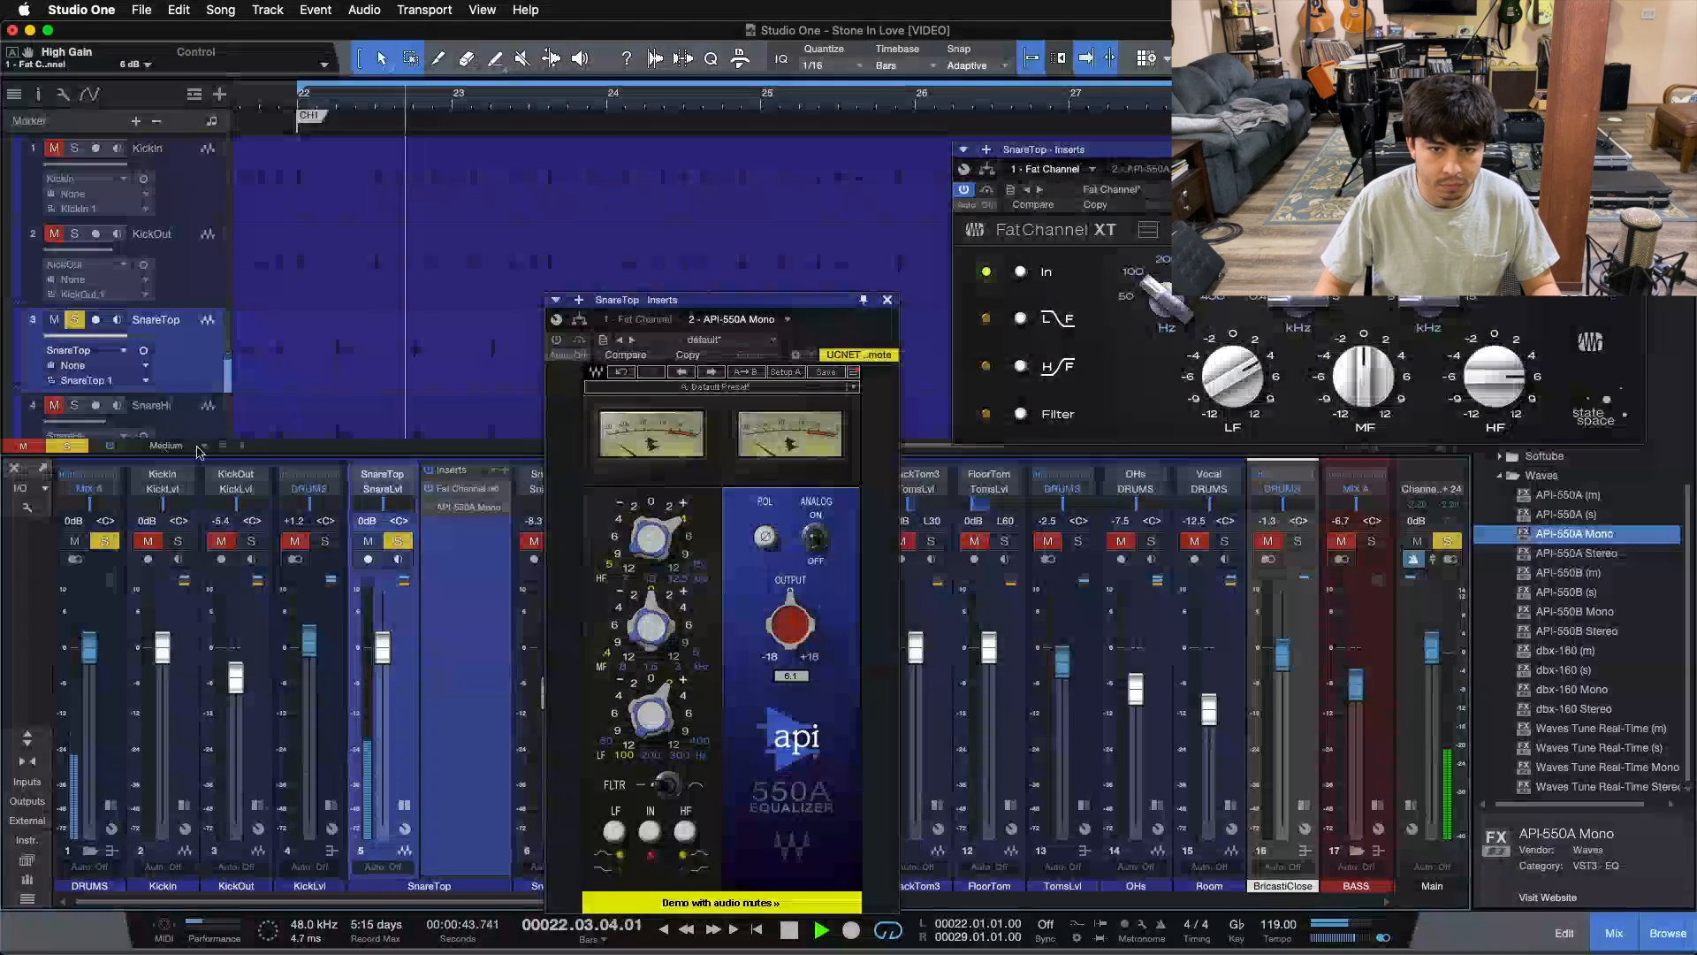
{"action": "left_click", "coordinate": [427, 490]}
{"action": "left_click", "coordinate": [430, 504]}
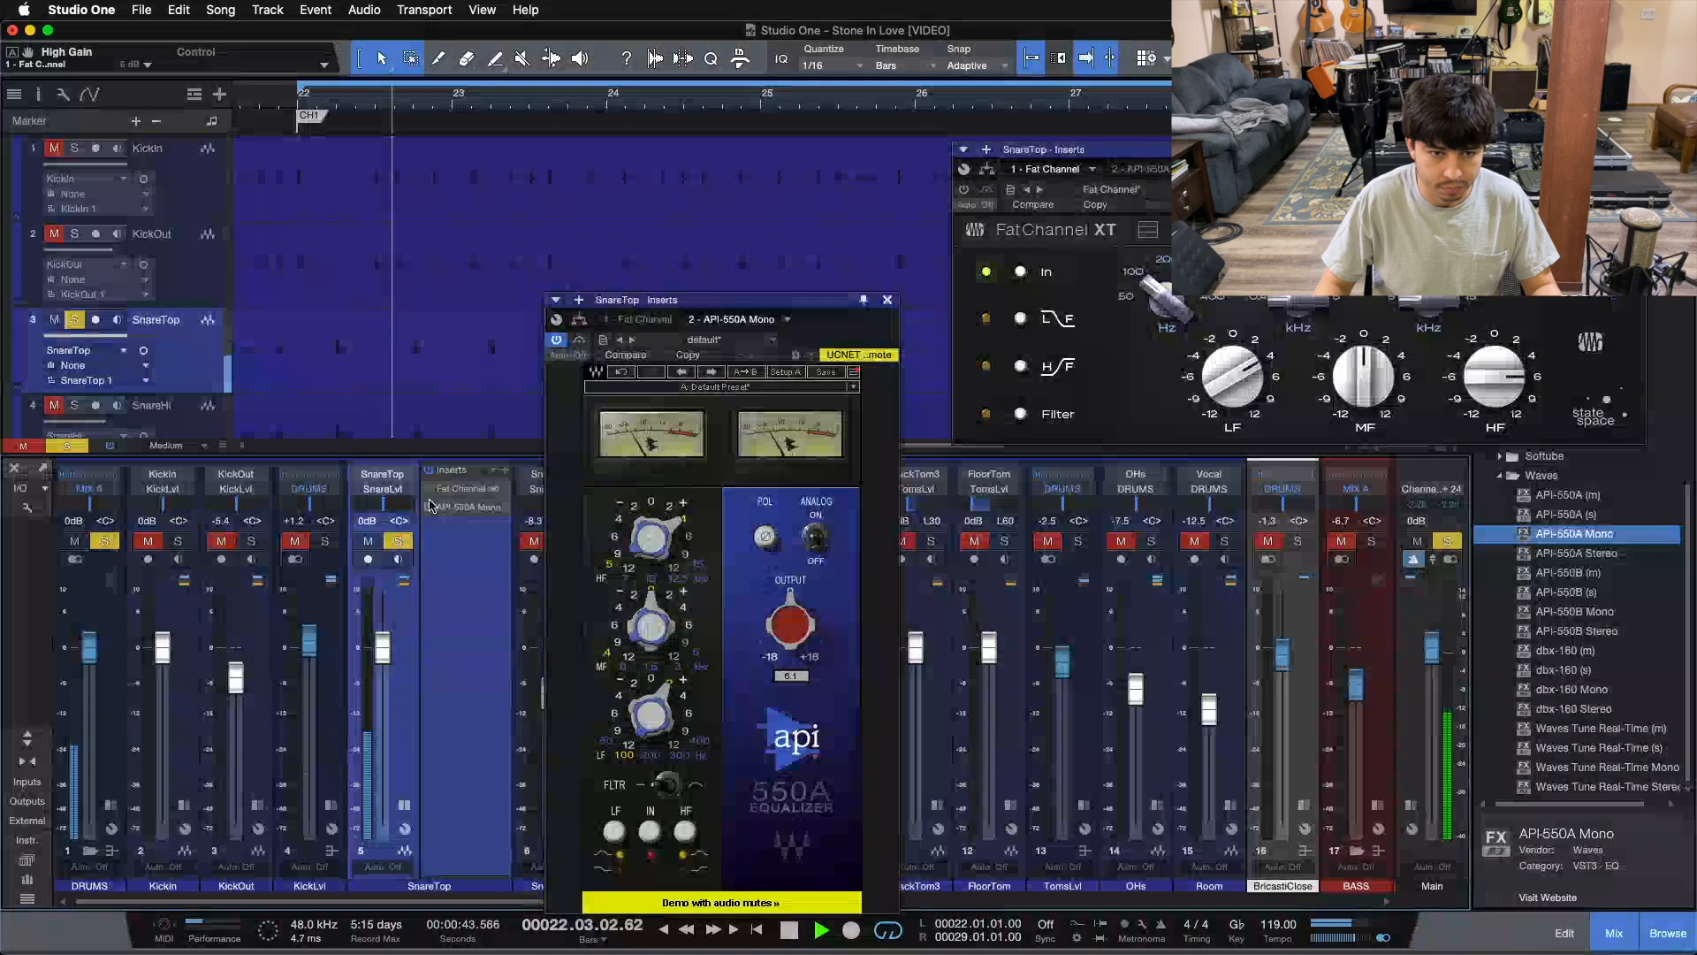
{"action": "left_click", "coordinate": [430, 505]}
{"action": "left_click", "coordinate": [428, 490]}
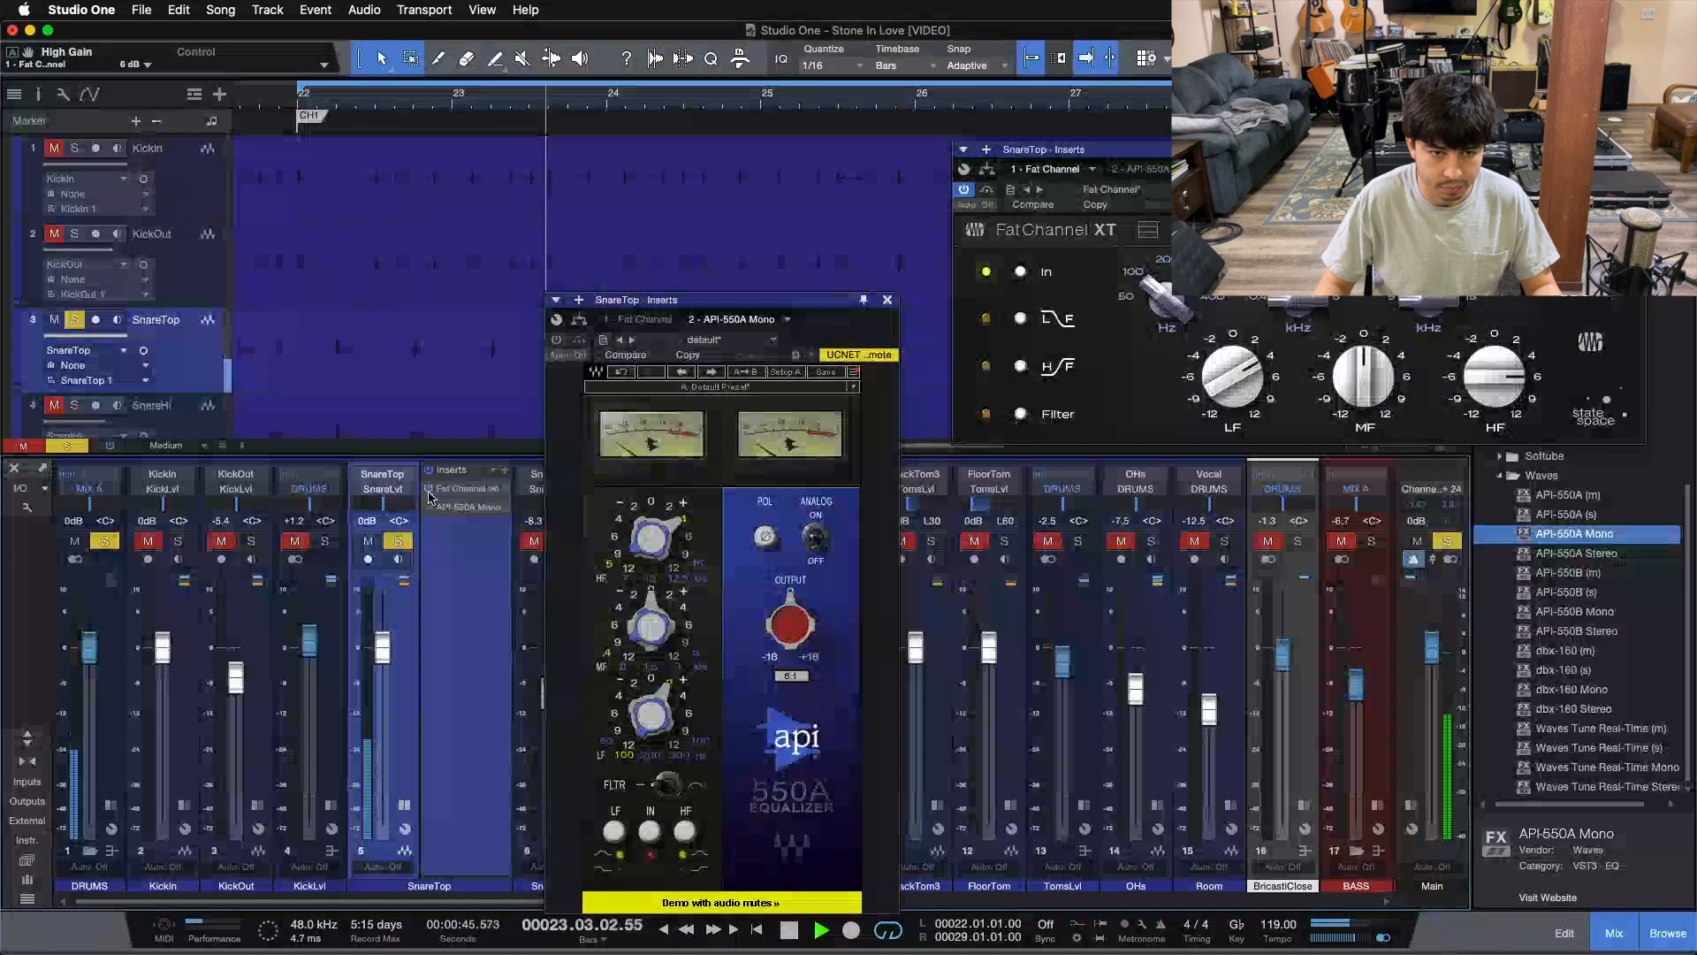
{"action": "left_click", "coordinate": [430, 507]}
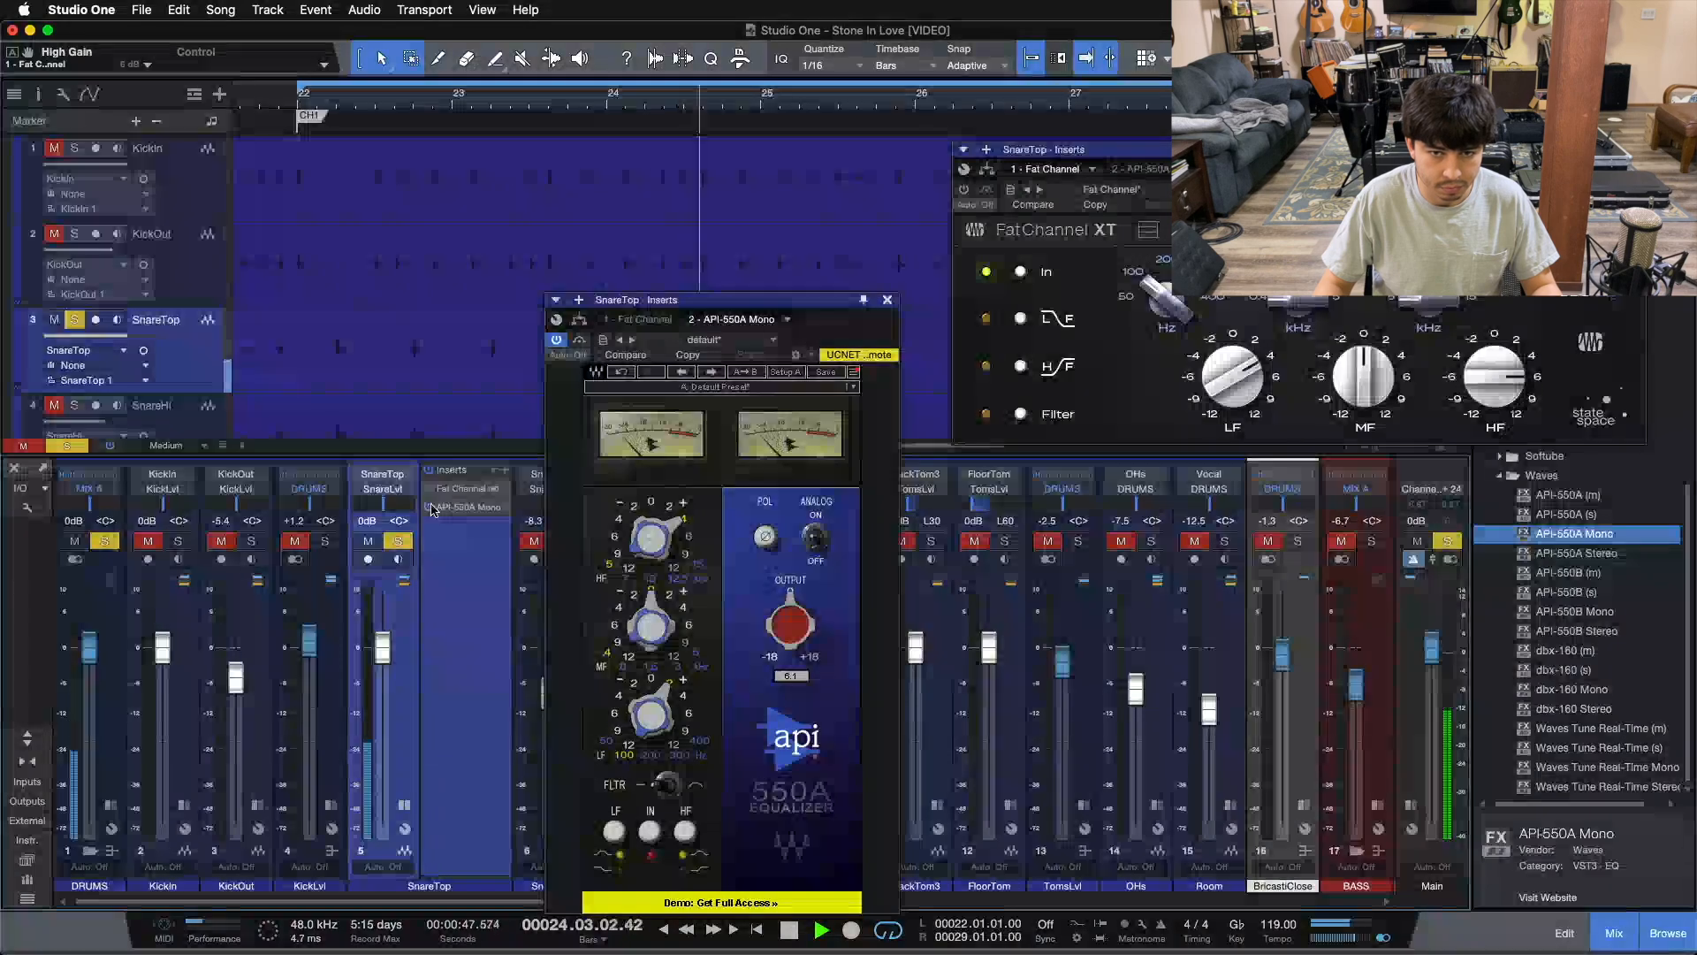
{"action": "left_click", "coordinate": [430, 507]}
{"action": "left_click", "coordinate": [428, 490]}
{"action": "key", "text": "space"}
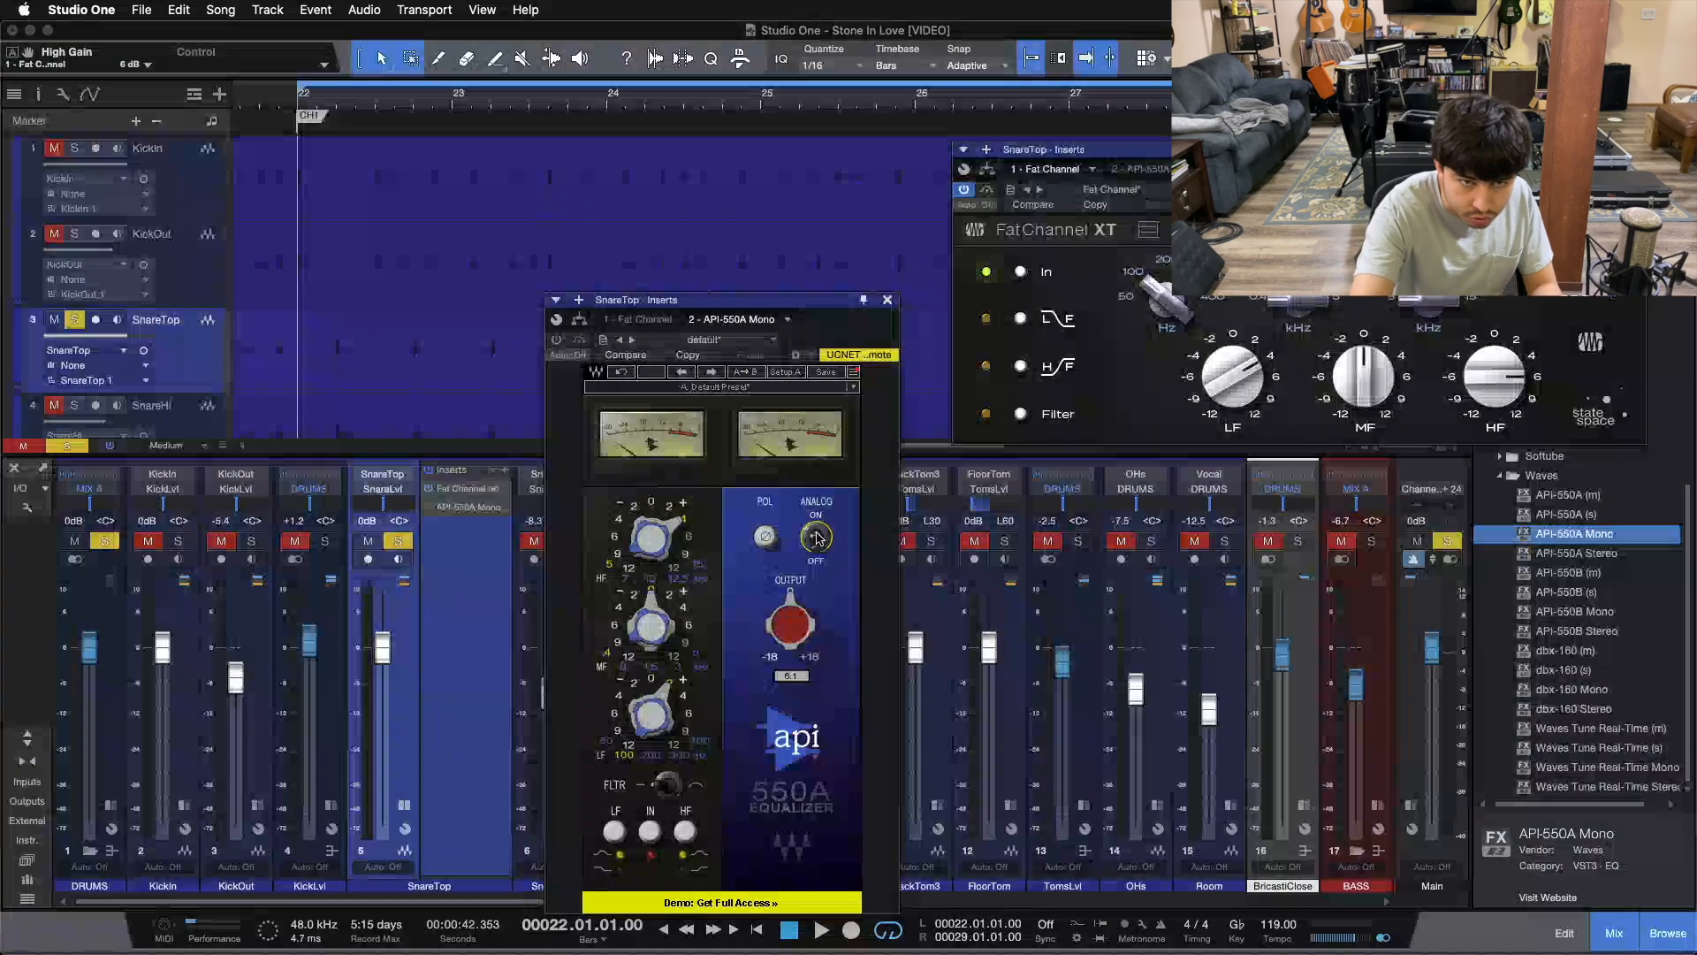
{"action": "key", "text": "space"}
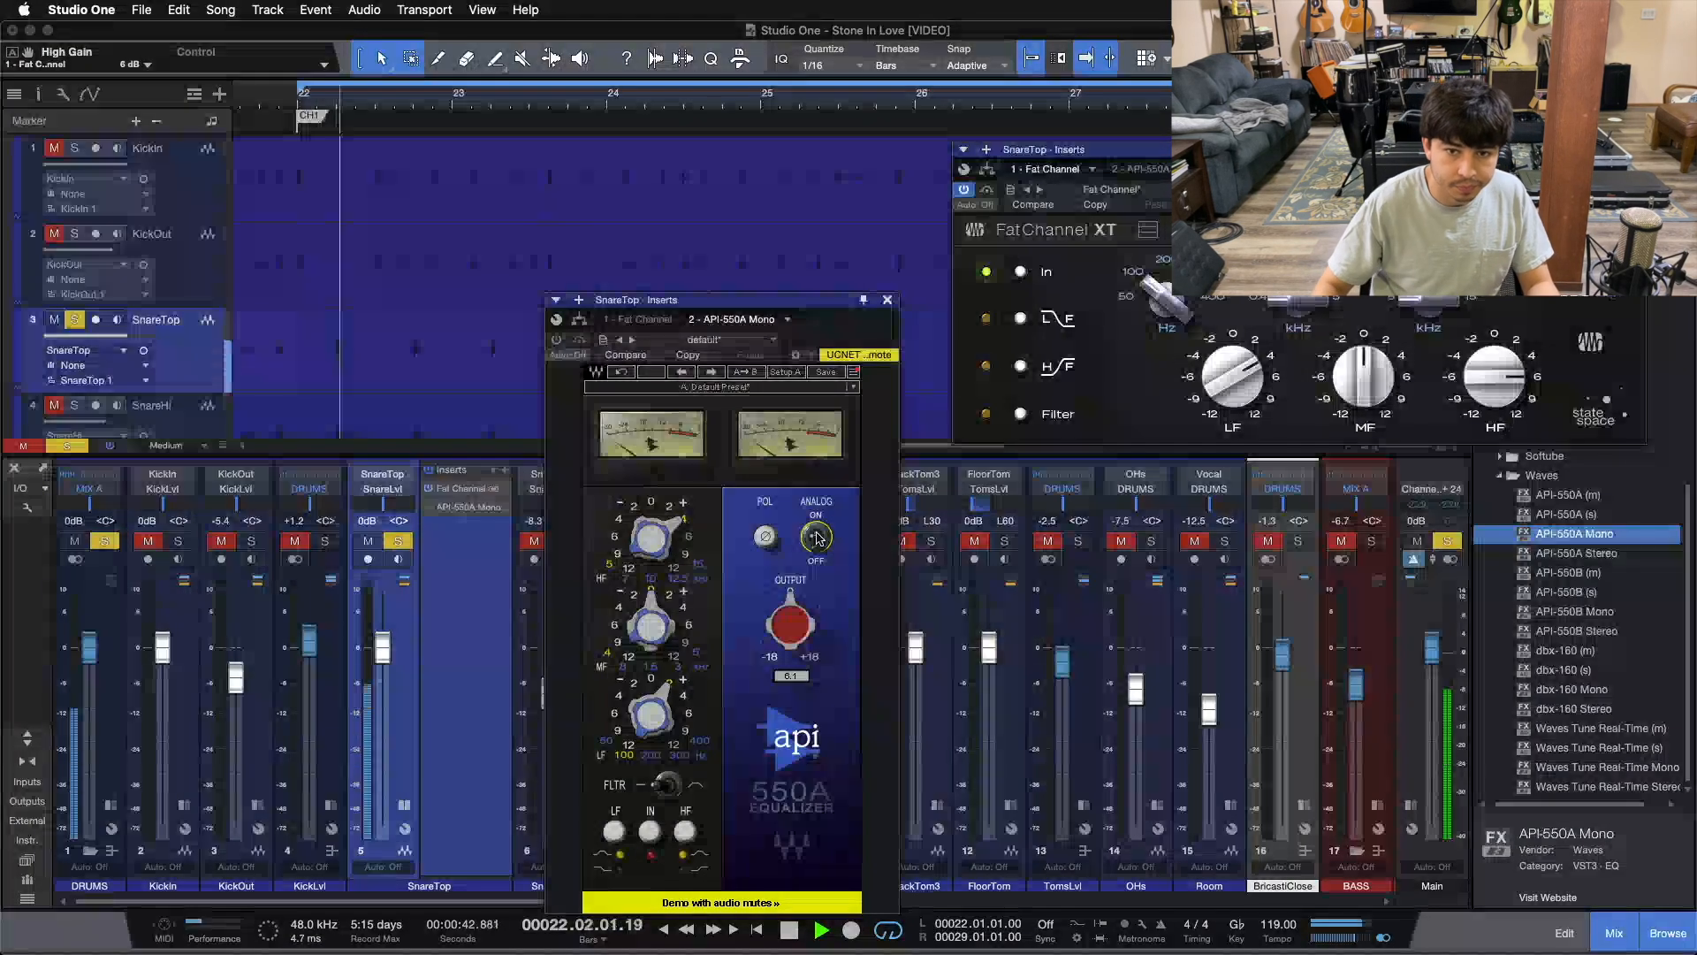
{"action": "left_click", "coordinate": [429, 508]}
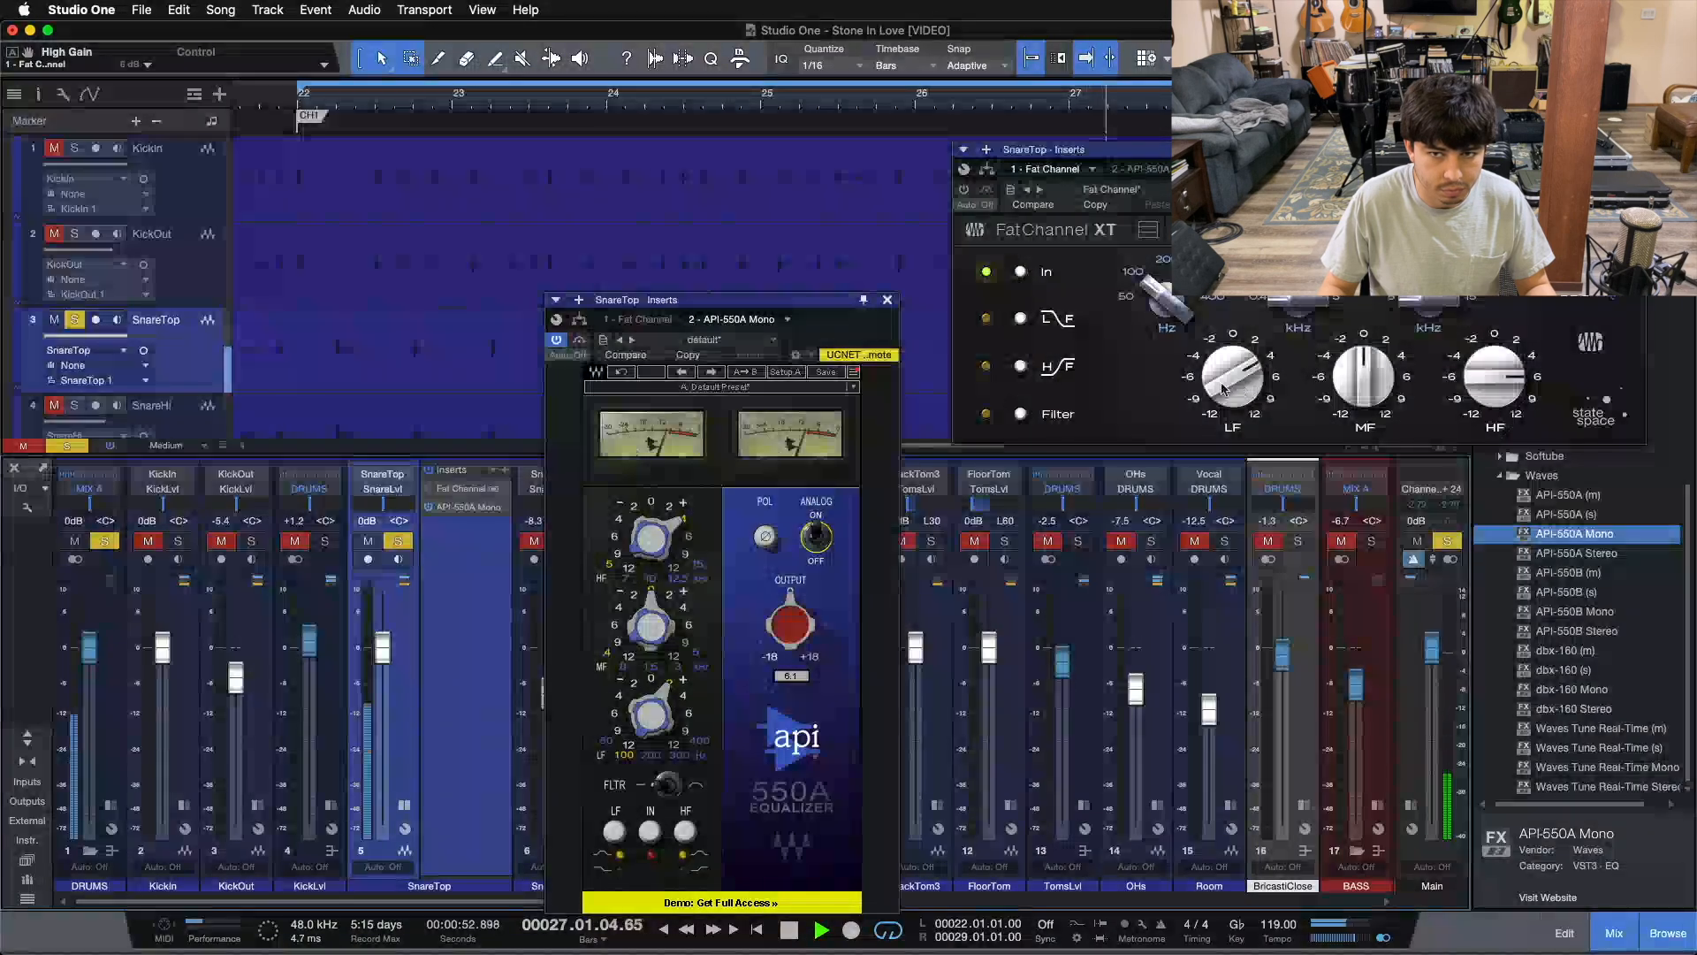
{"action": "left_click", "coordinate": [428, 488]}
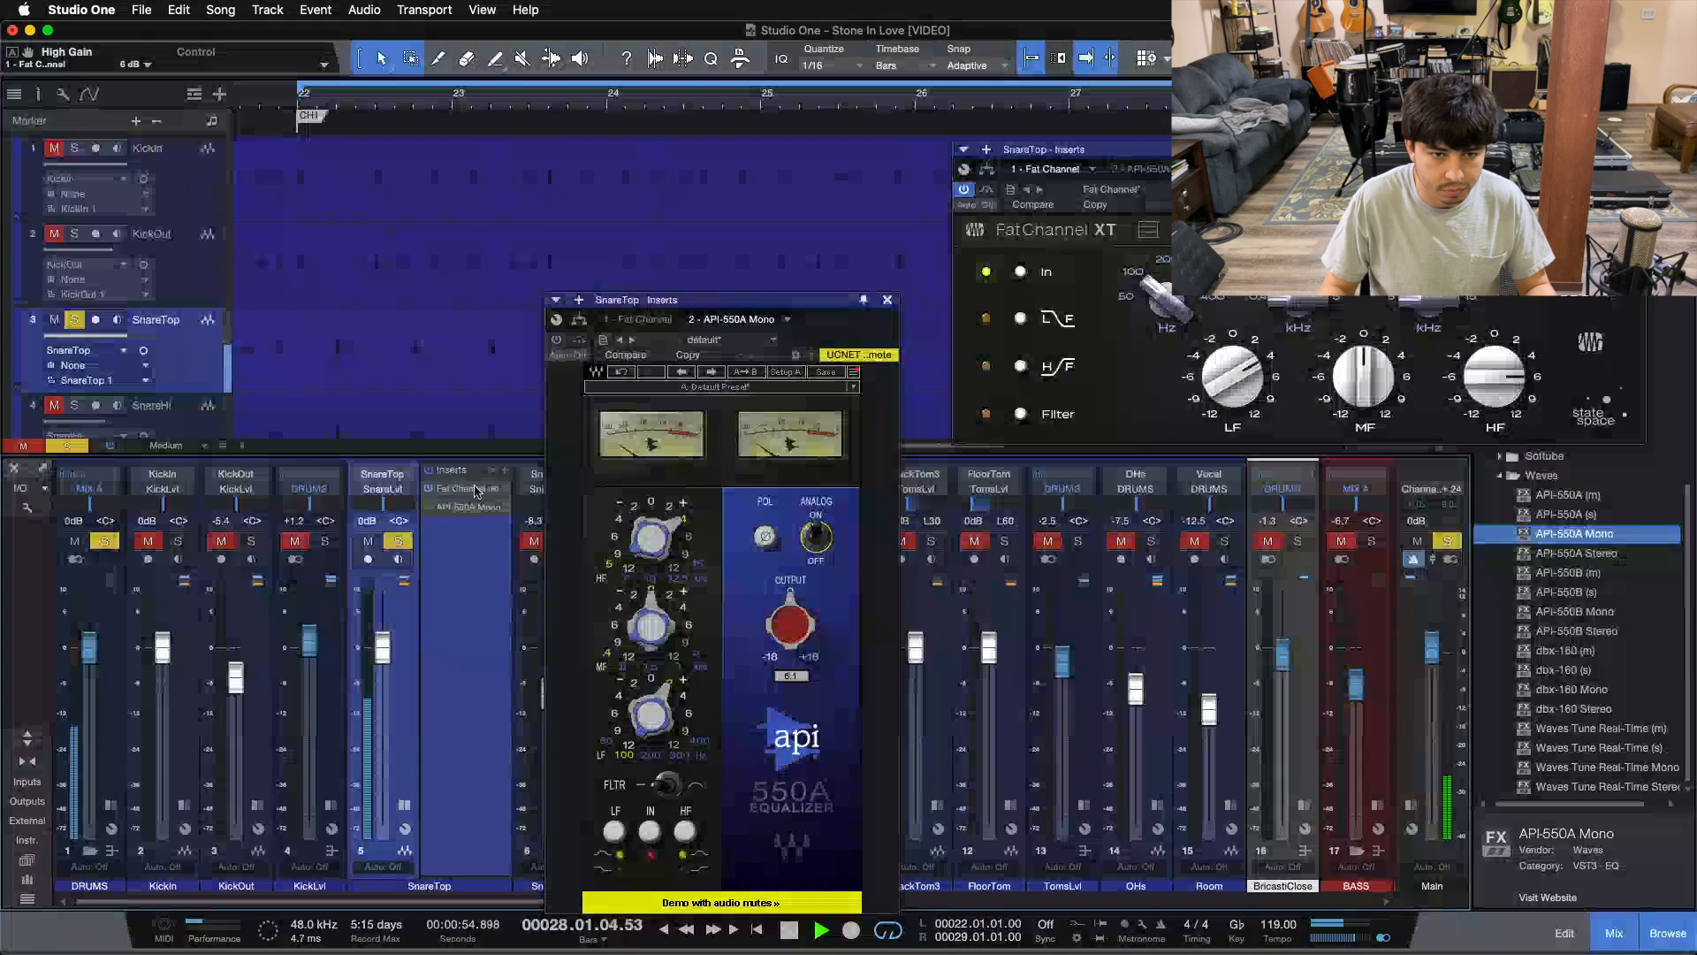
Set the Fat Channel EQ's low gain to 2 dB and high gain to 4 dB, and compare it with the API-550A again
{"action": "left_click_drag", "start_coordinate": [1509, 386], "coordinate": [1512, 396]}
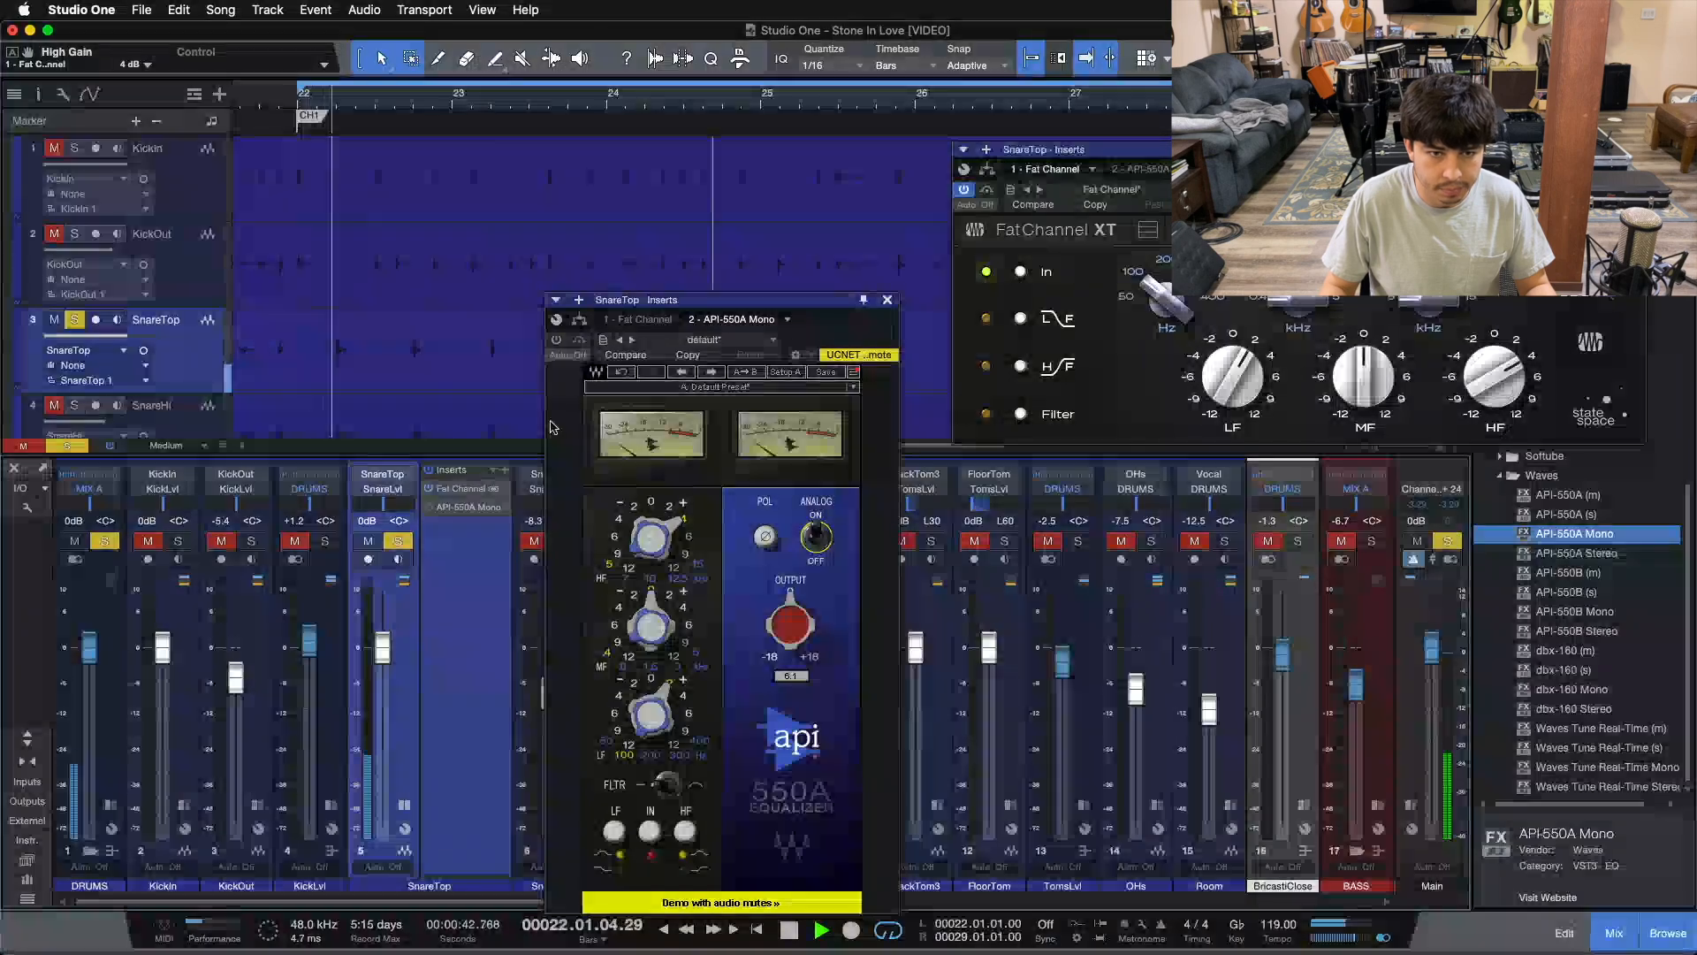
{"action": "left_click", "coordinate": [429, 490]}
{"action": "left_click", "coordinate": [428, 505]}
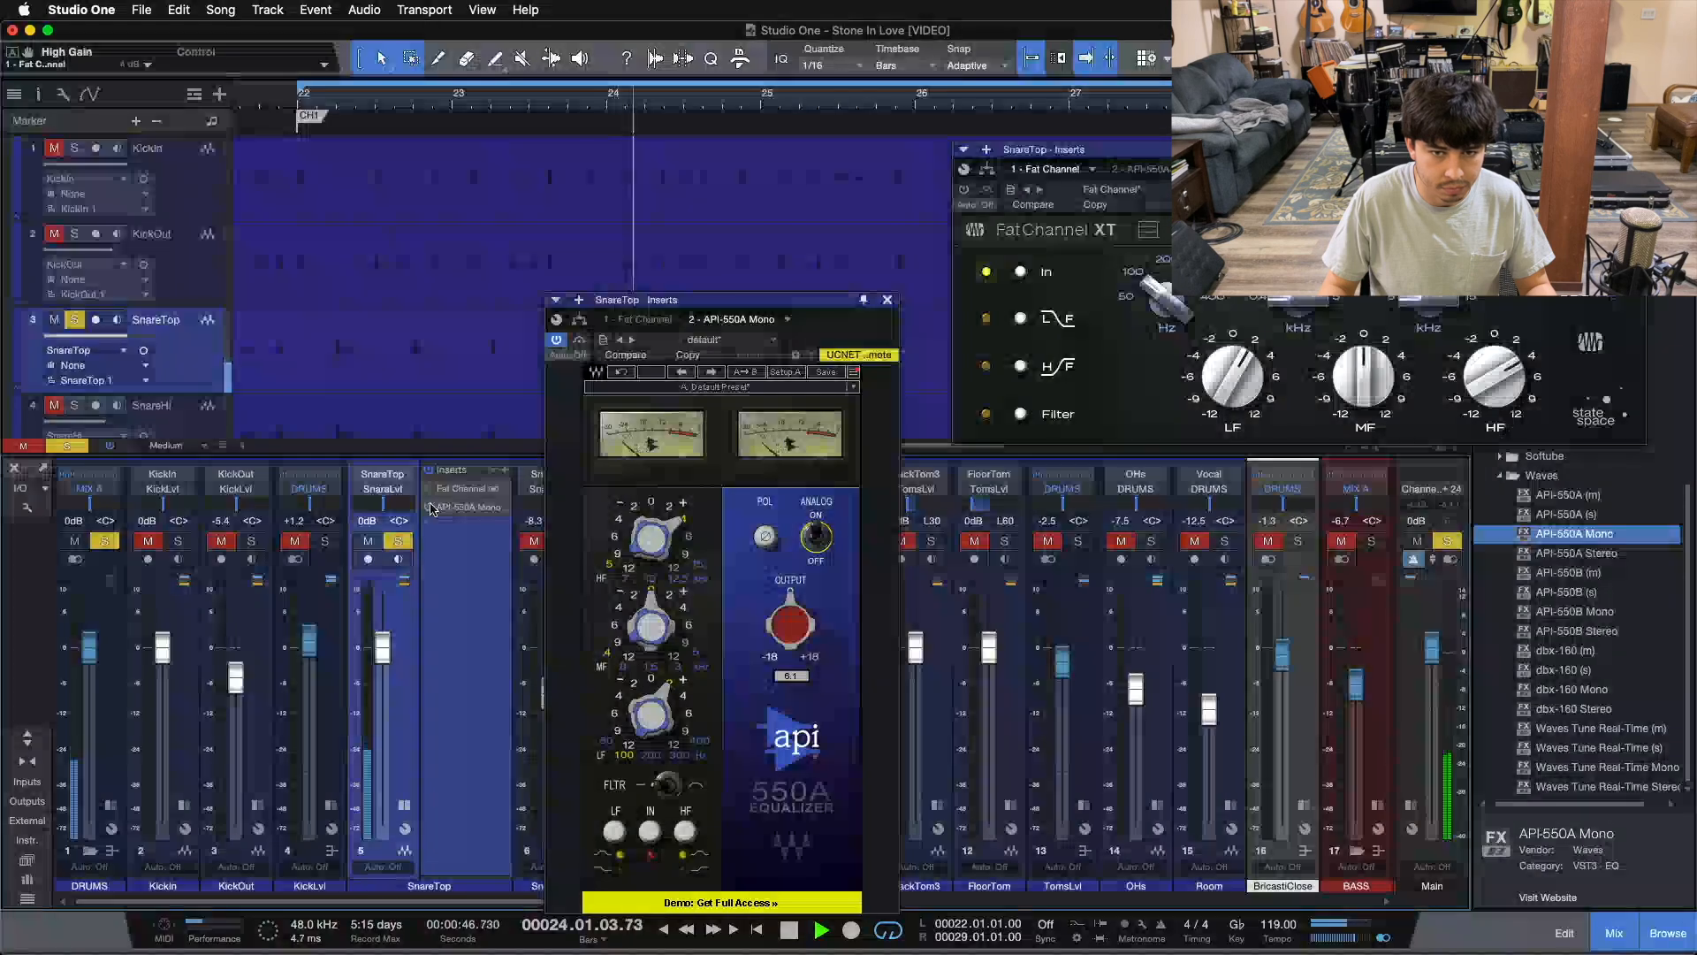
{"action": "left_click", "coordinate": [428, 489]}
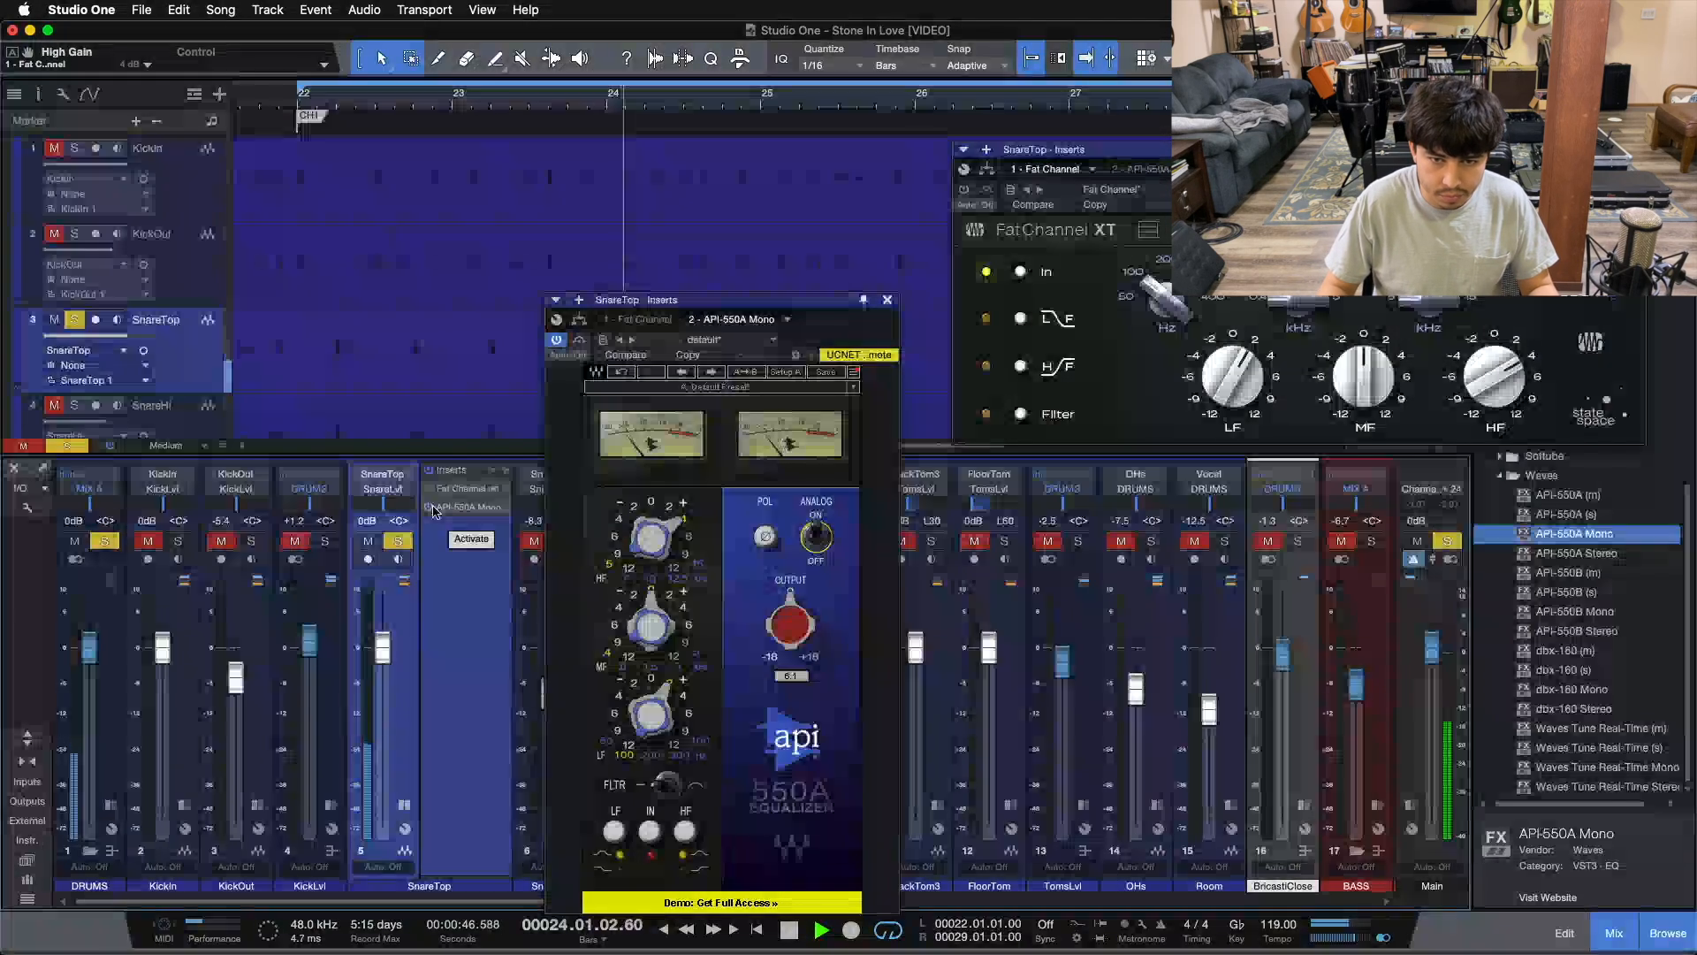
{"action": "left_click", "coordinate": [432, 510]}
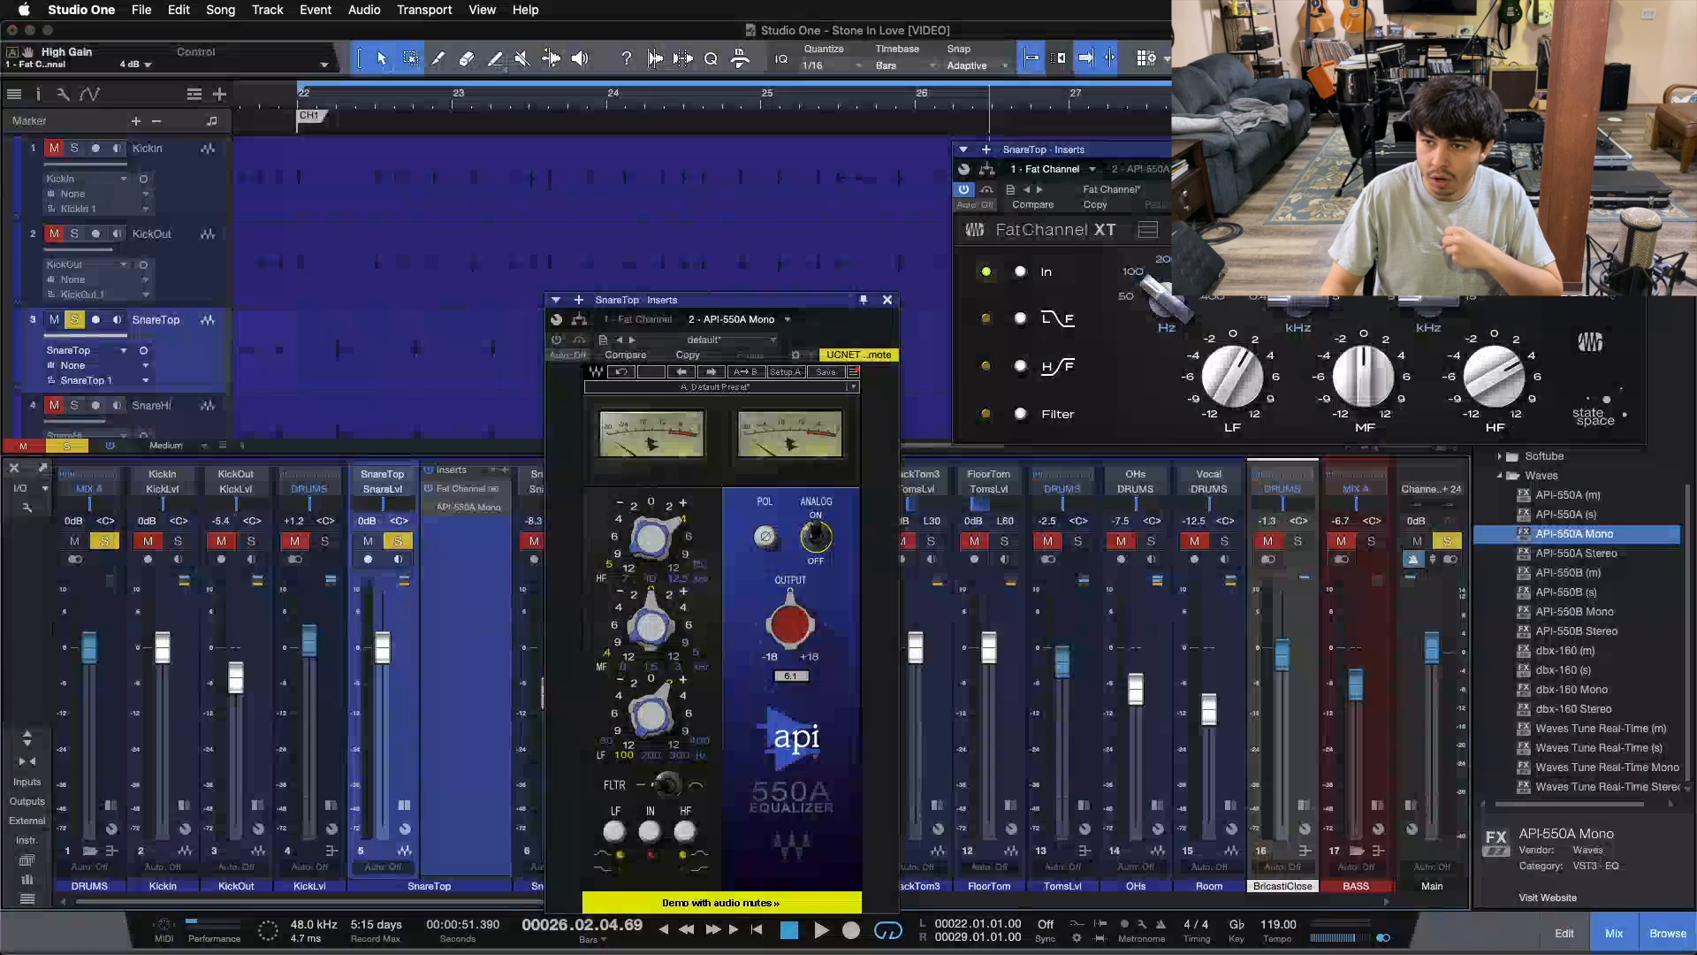
Close SnareTop's Fat Channel window, remove the API-550A from its inserts, and collapse the insert view
{"action": "left_click", "coordinate": [1634, 150]}
{"action": "right_click", "coordinate": [470, 511]}
{"action": "left_click", "coordinate": [447, 675]}
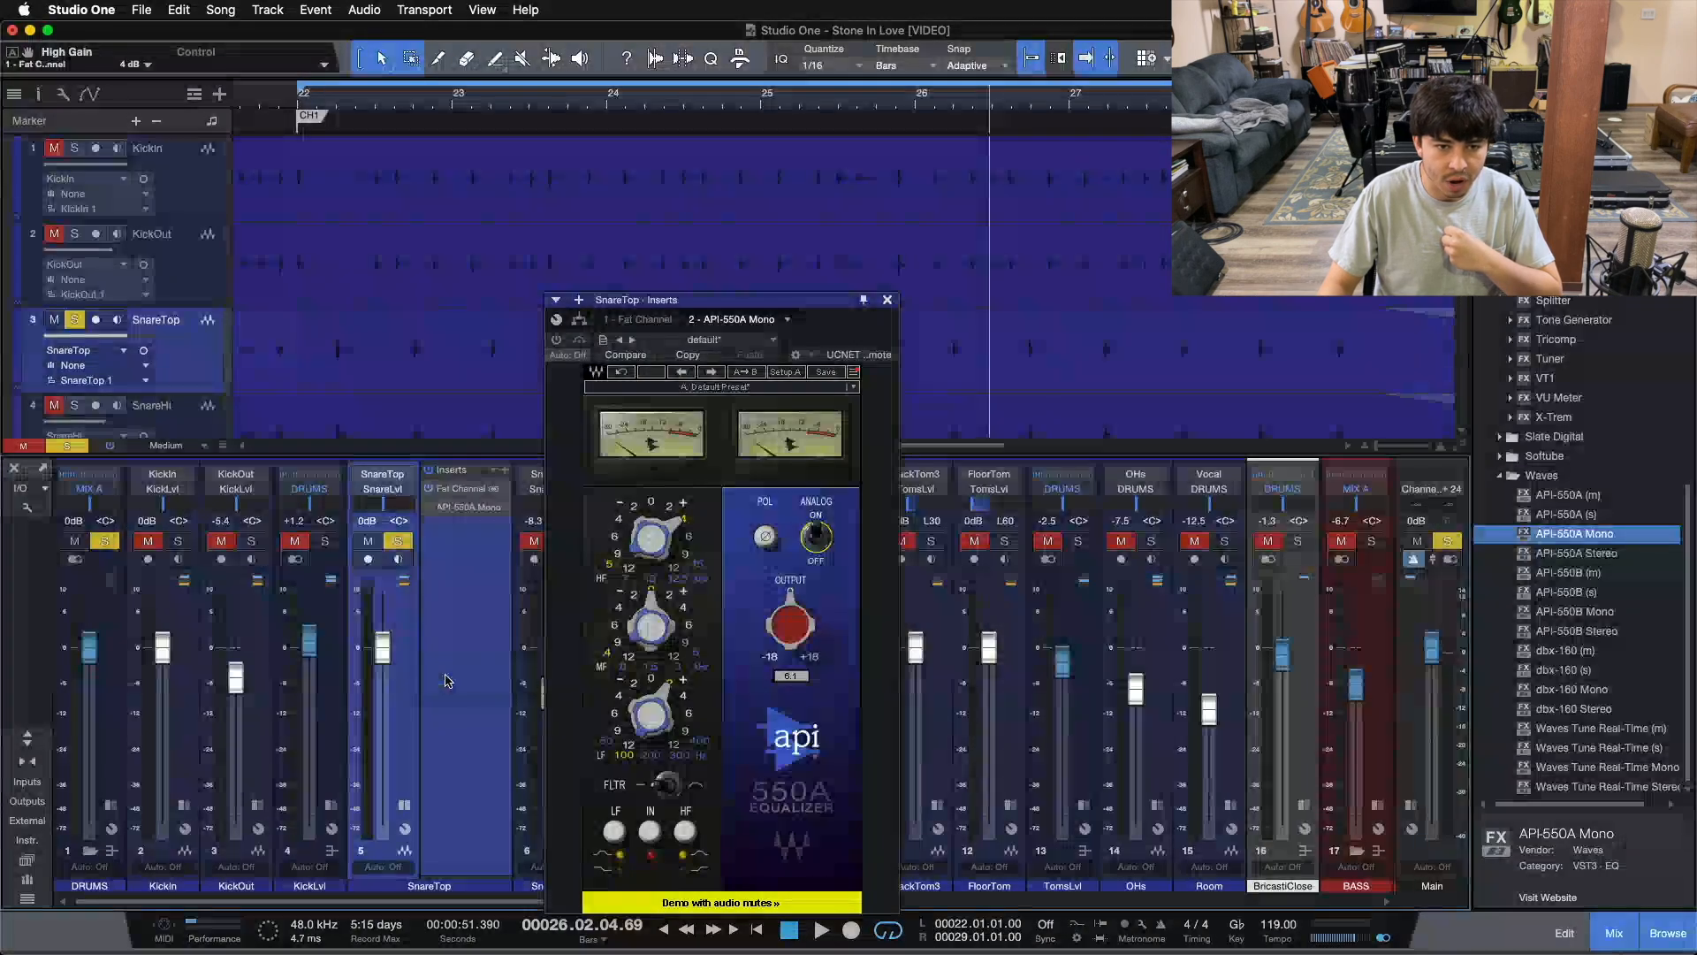
{"action": "left_click", "coordinate": [406, 808]}
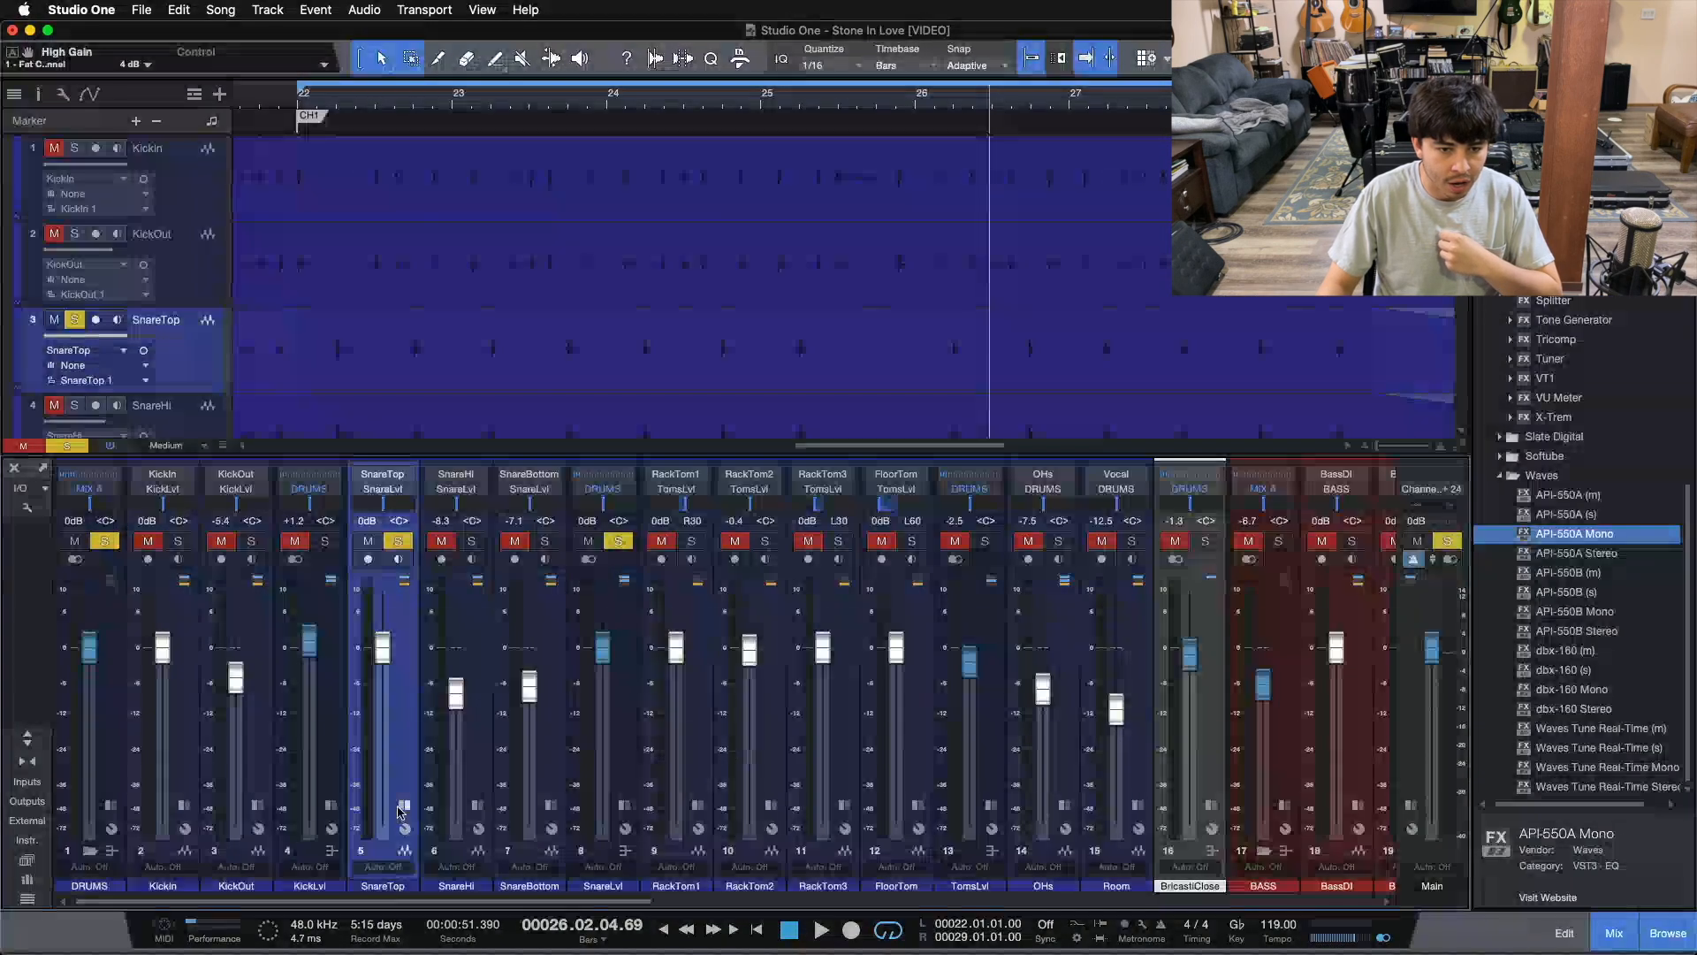
Open the Fat Channels on SnareTop and KickIn to check them, and close both windows
{"action": "left_click", "coordinate": [405, 806]}
{"action": "left_click", "coordinate": [473, 489]}
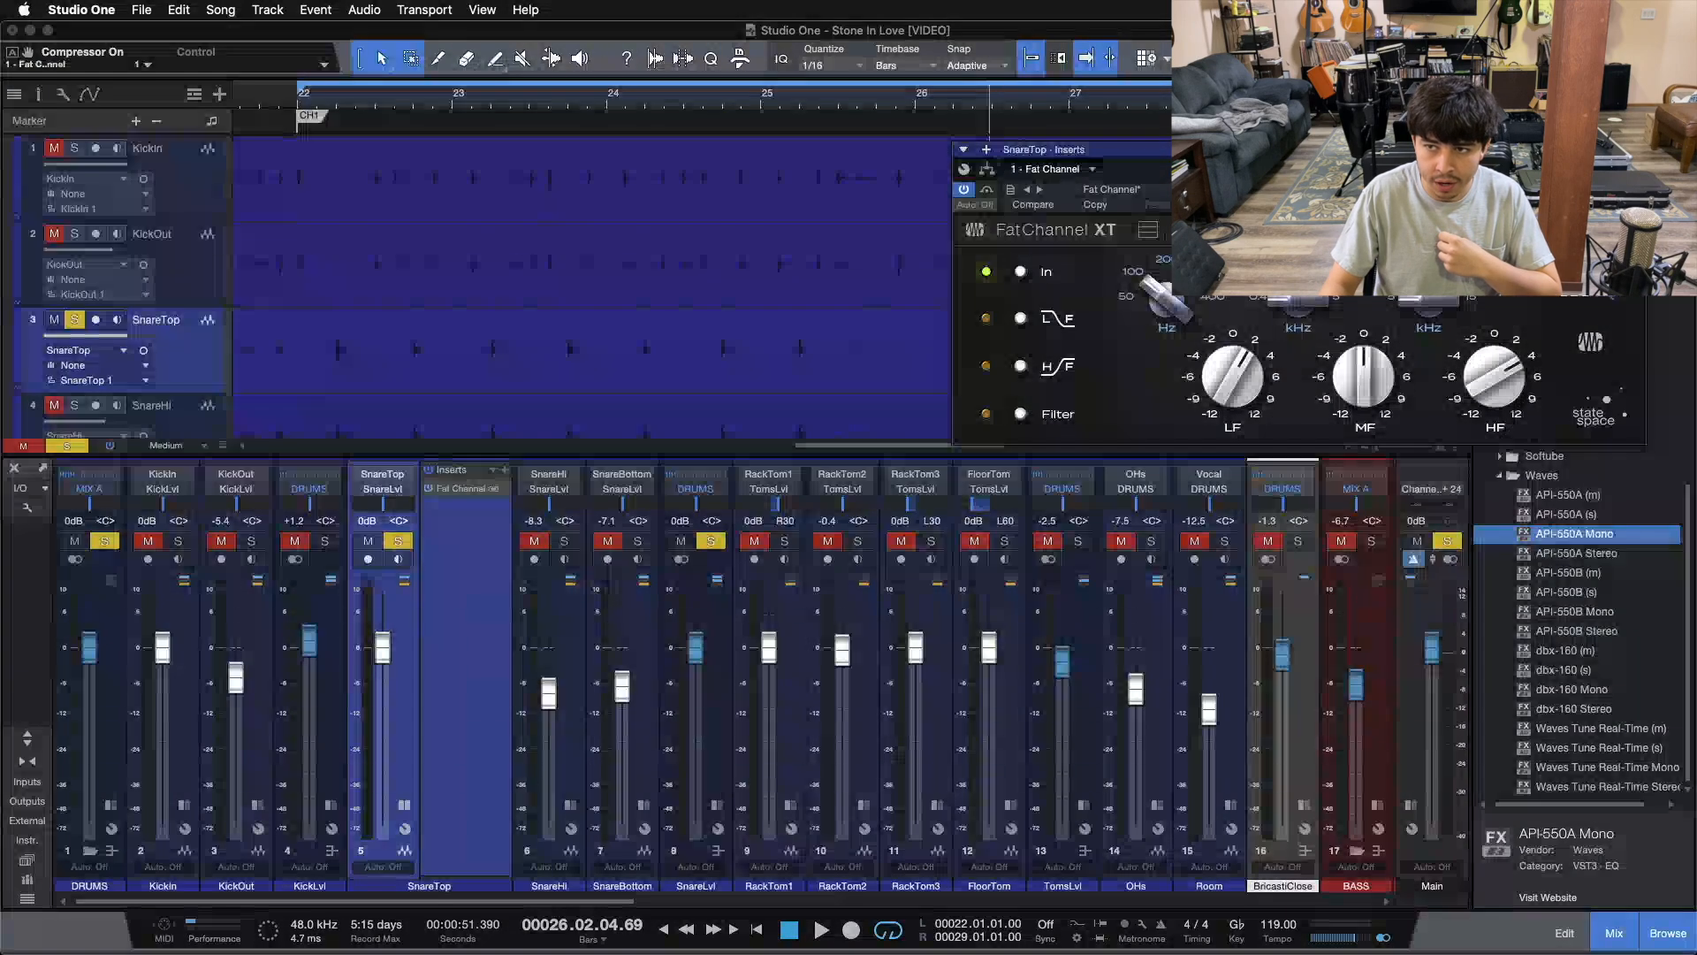
{"action": "left_click", "coordinate": [404, 807]}
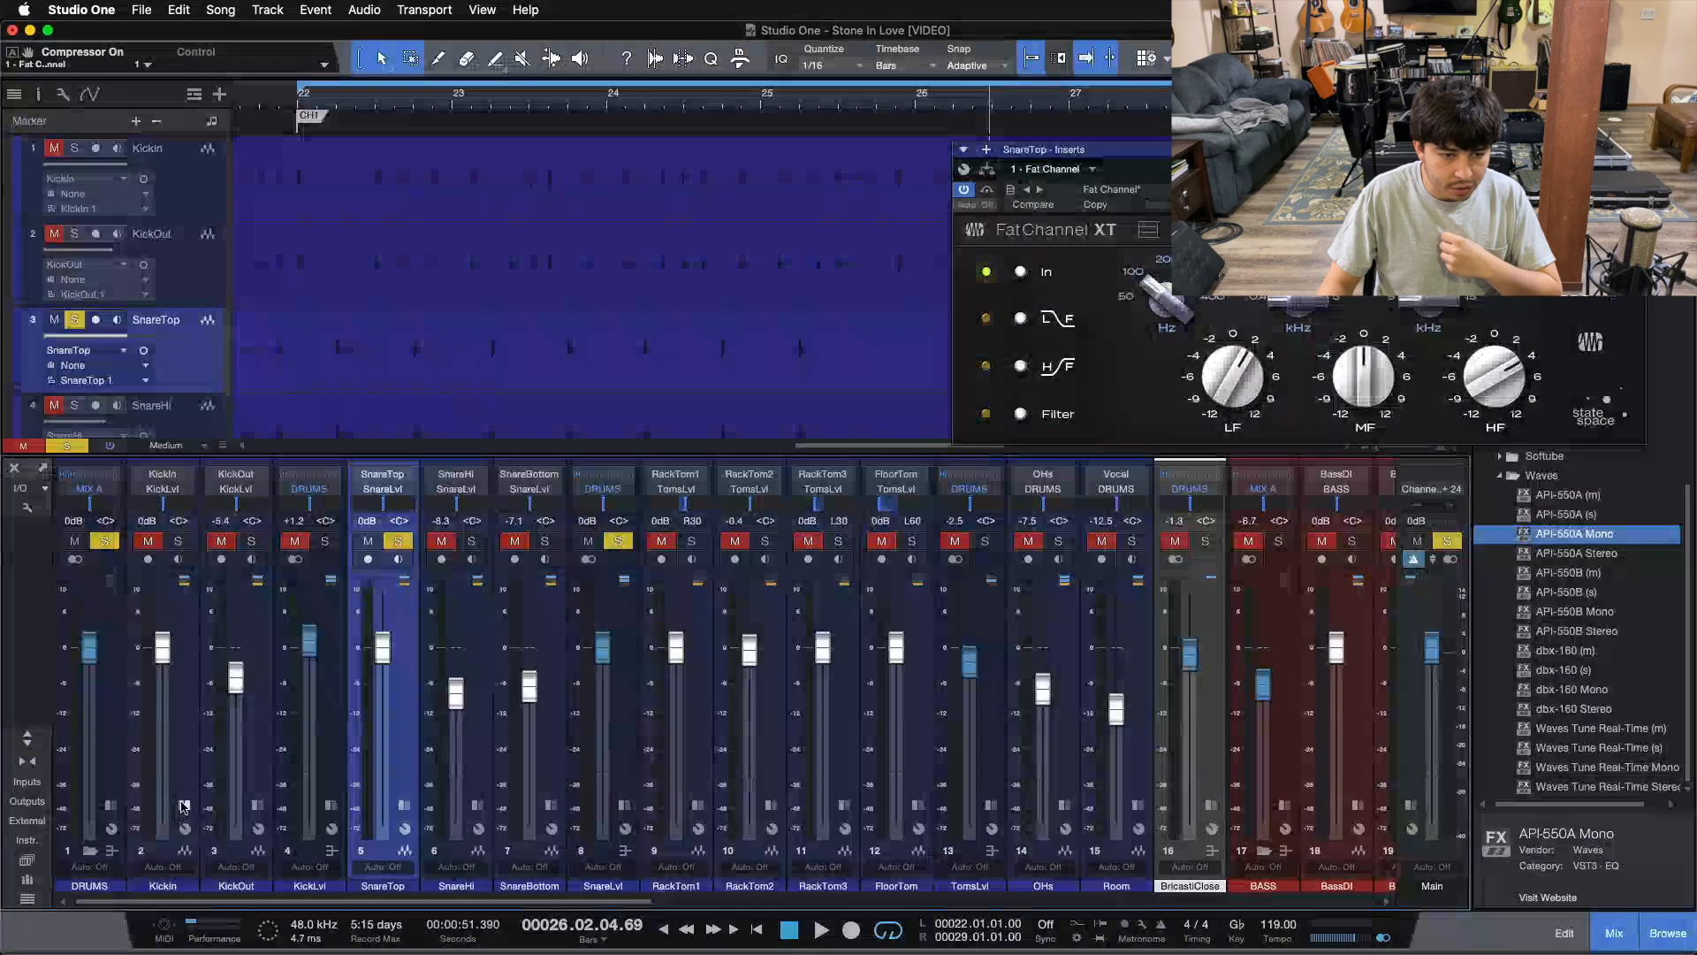
{"action": "left_click", "coordinate": [184, 806]}
{"action": "left_click", "coordinate": [247, 490]}
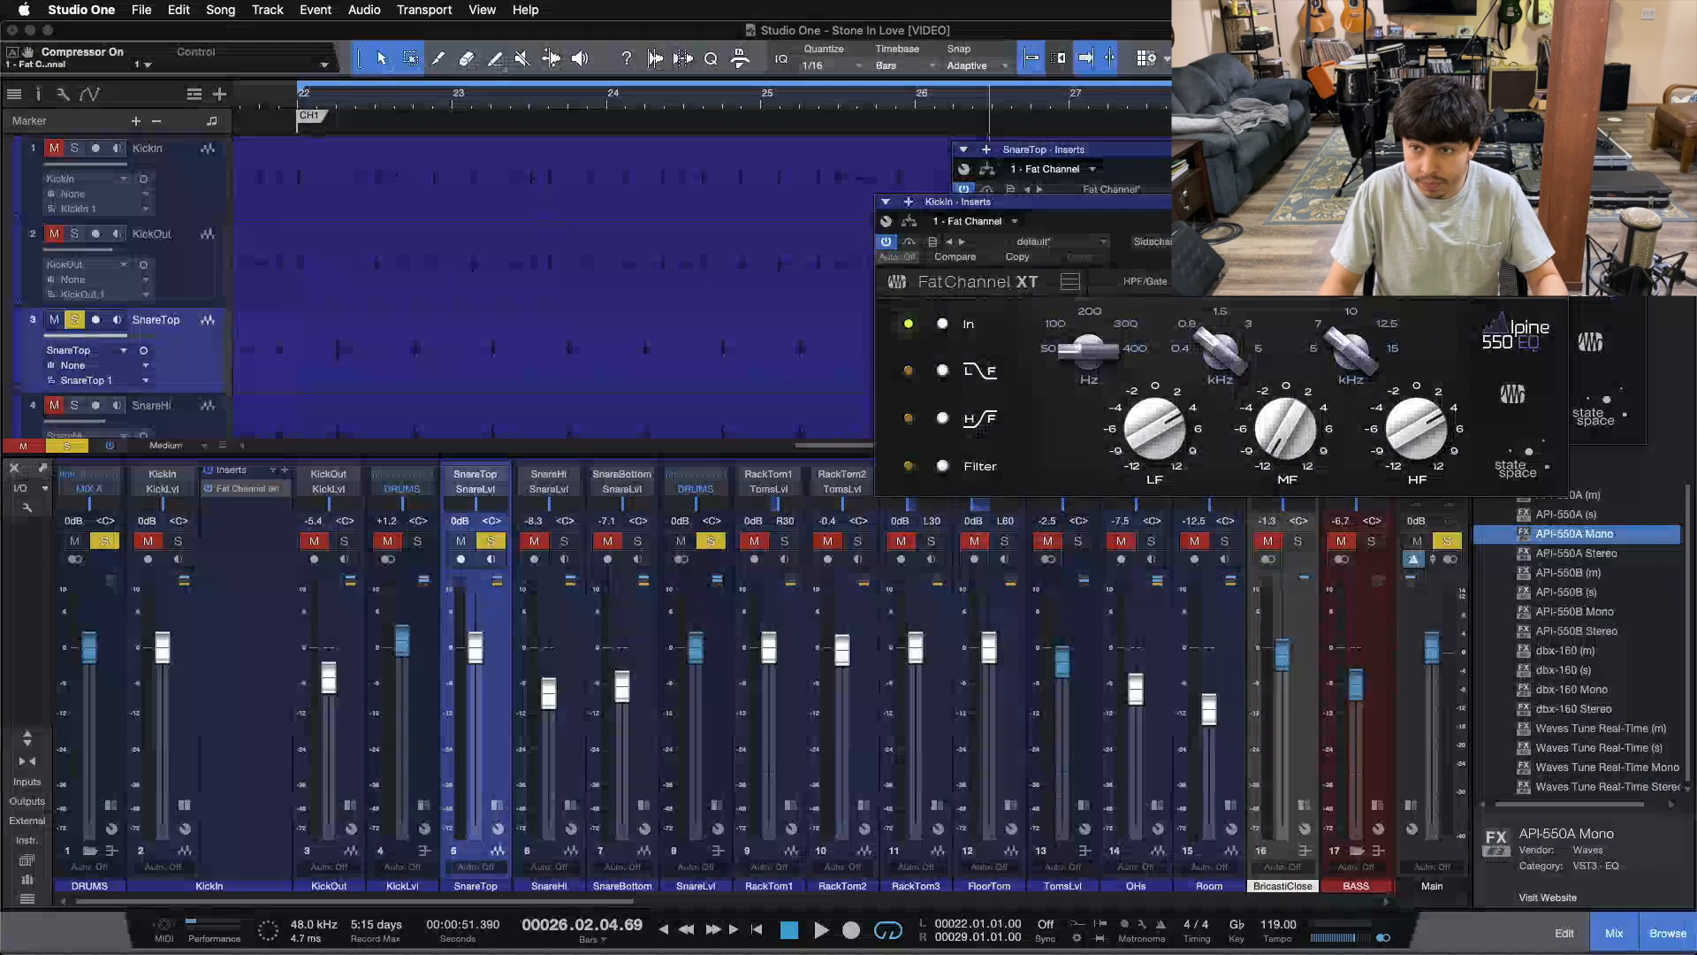
{"action": "key", "text": "super+w"}
{"action": "key", "text": "super+w"}
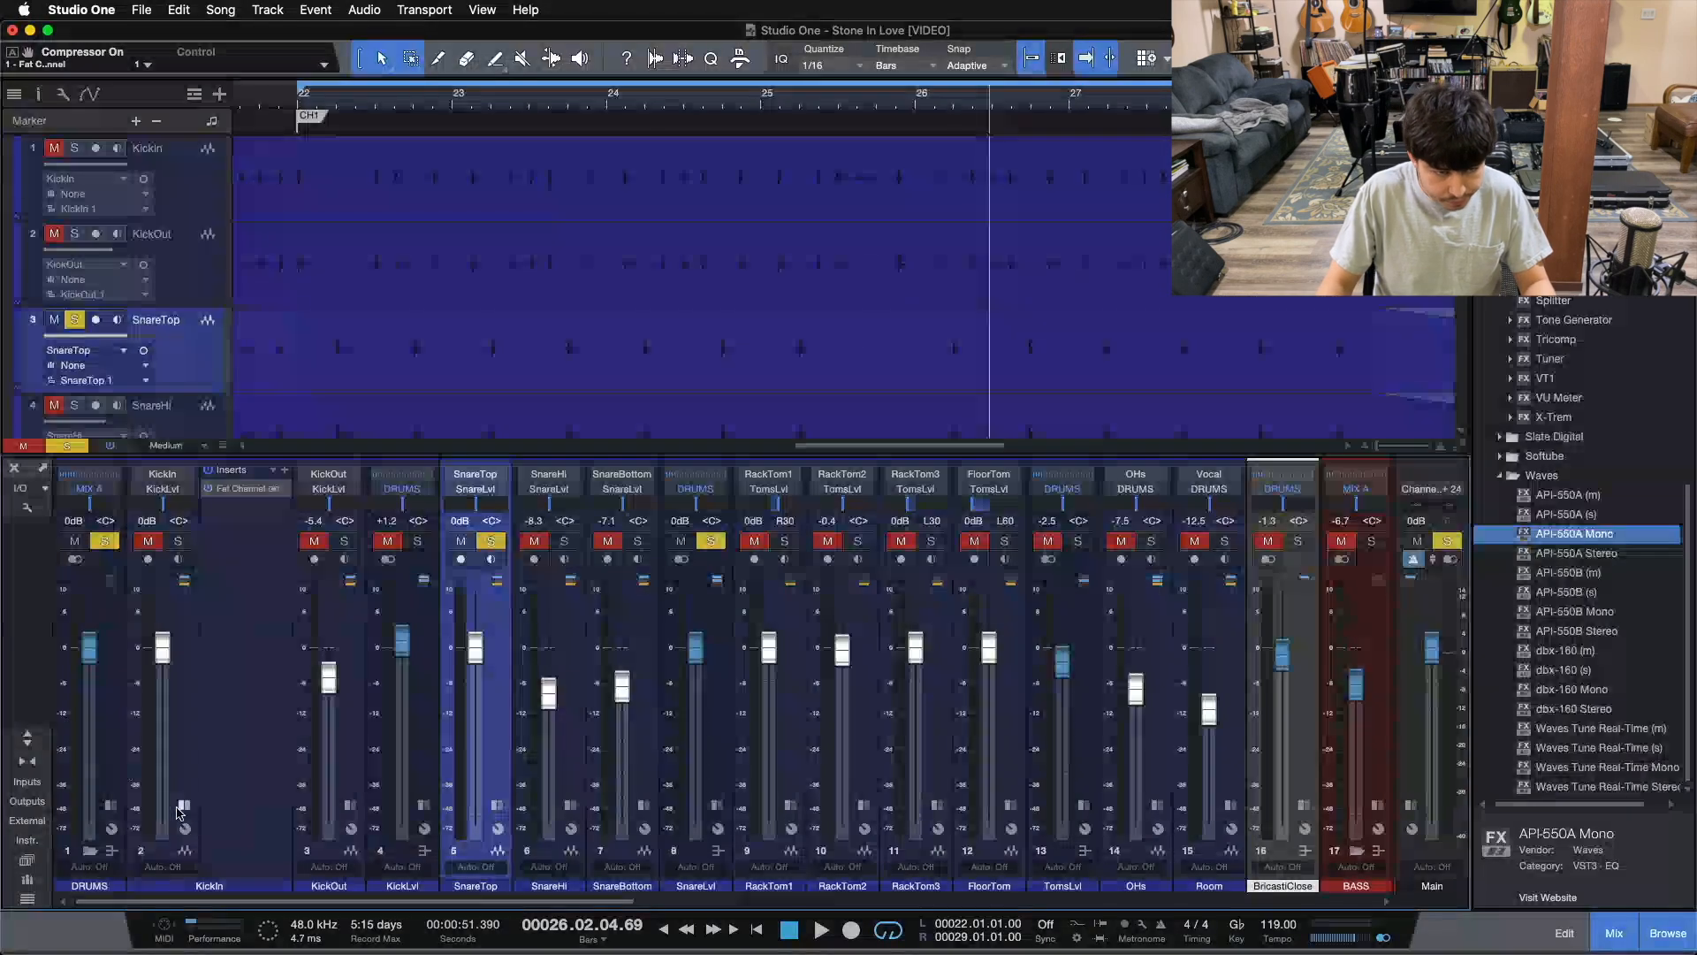
{"action": "left_click", "coordinate": [184, 805]}
Unsolo SnareTop, expand the ELECTRICS bus inserts in the mixer, and inspect the bus's Pro EQ
{"action": "left_click_drag", "start_coordinate": [310, 902], "coordinate": [614, 901]}
{"action": "key", "text": "s"}
{"action": "left_click", "coordinate": [793, 807]}
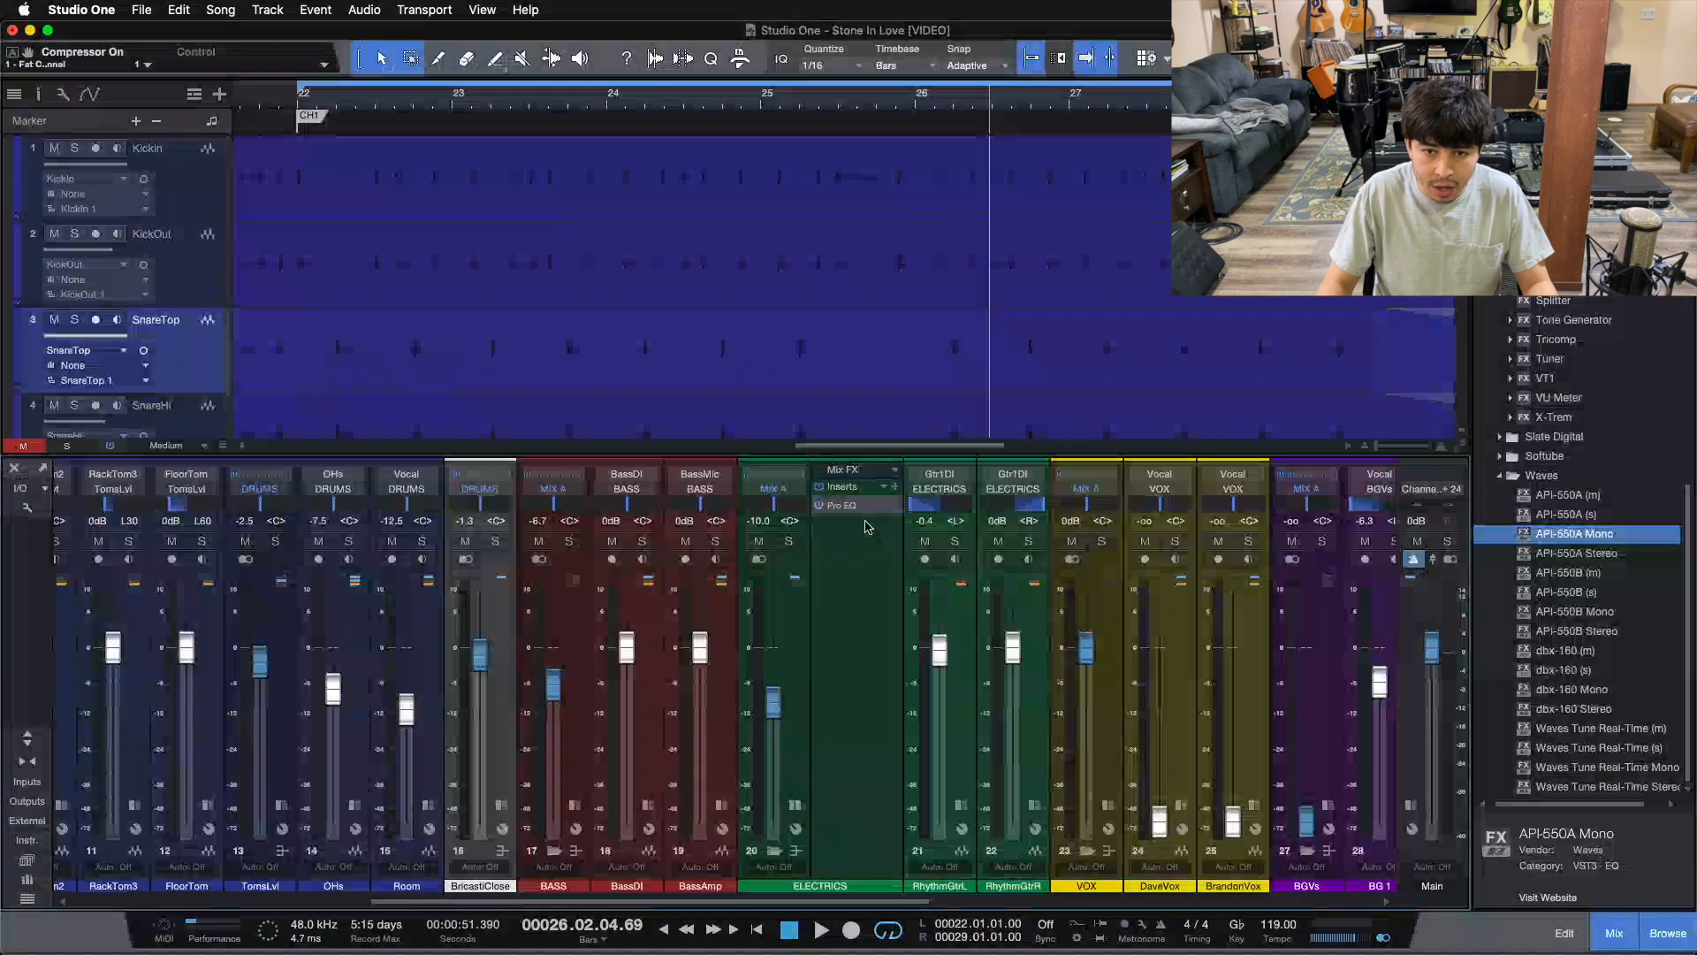
{"action": "left_click", "coordinate": [854, 506]}
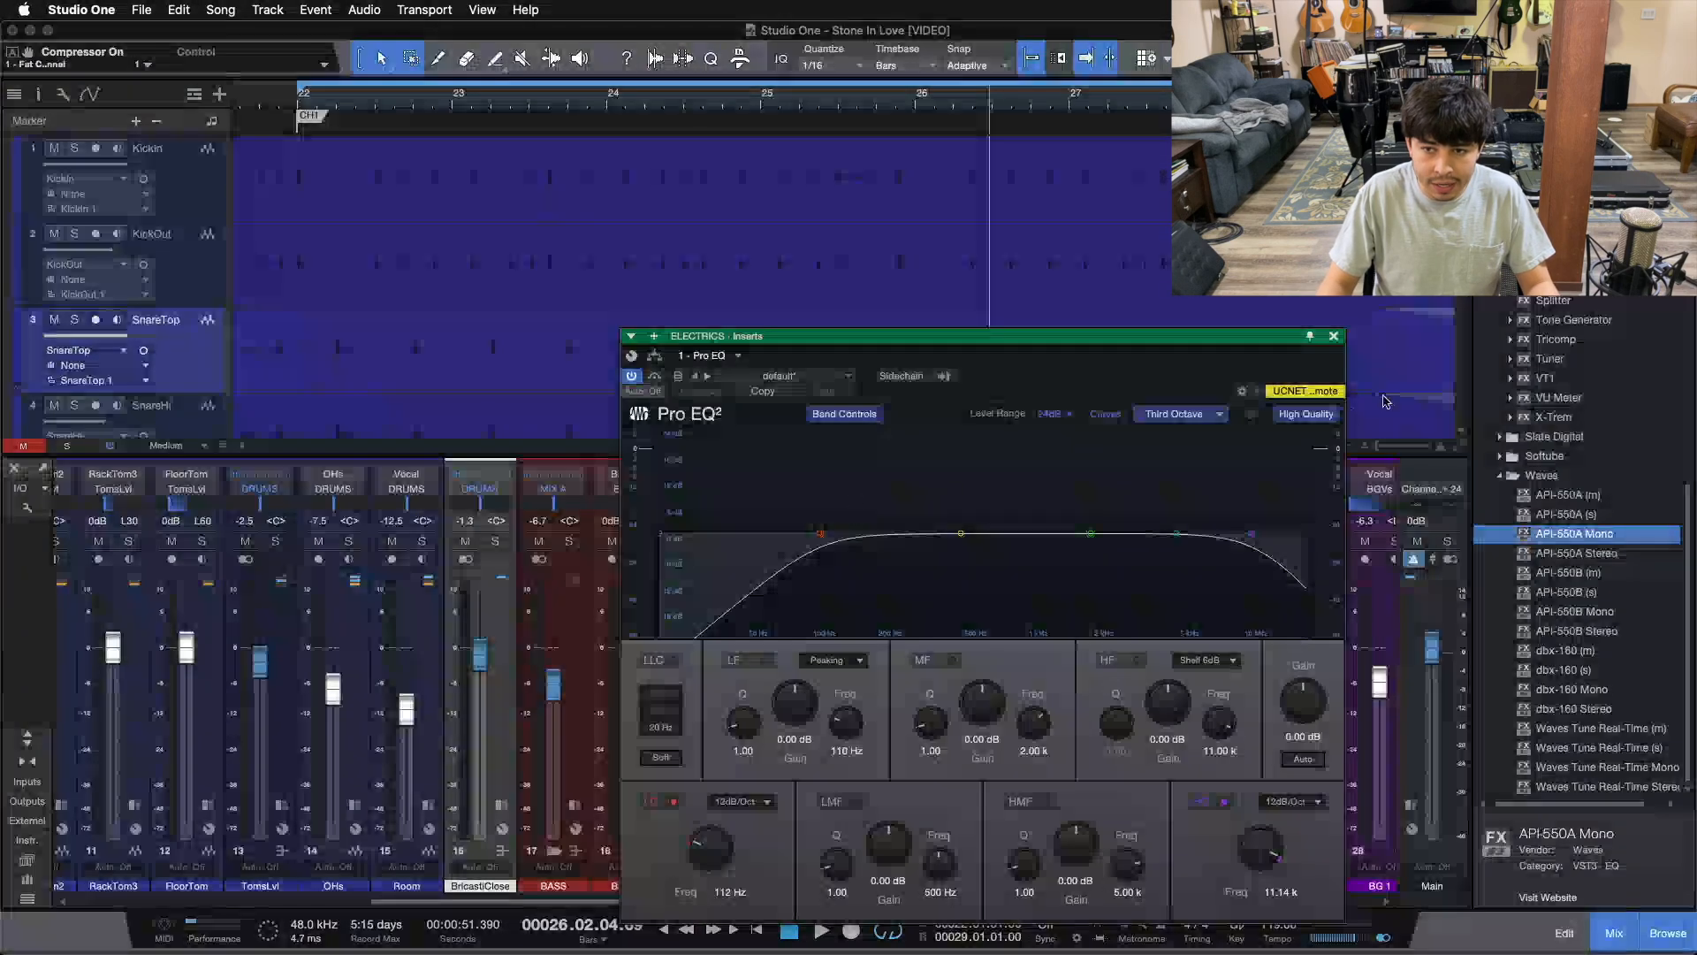
{"action": "key", "text": "super+w"}
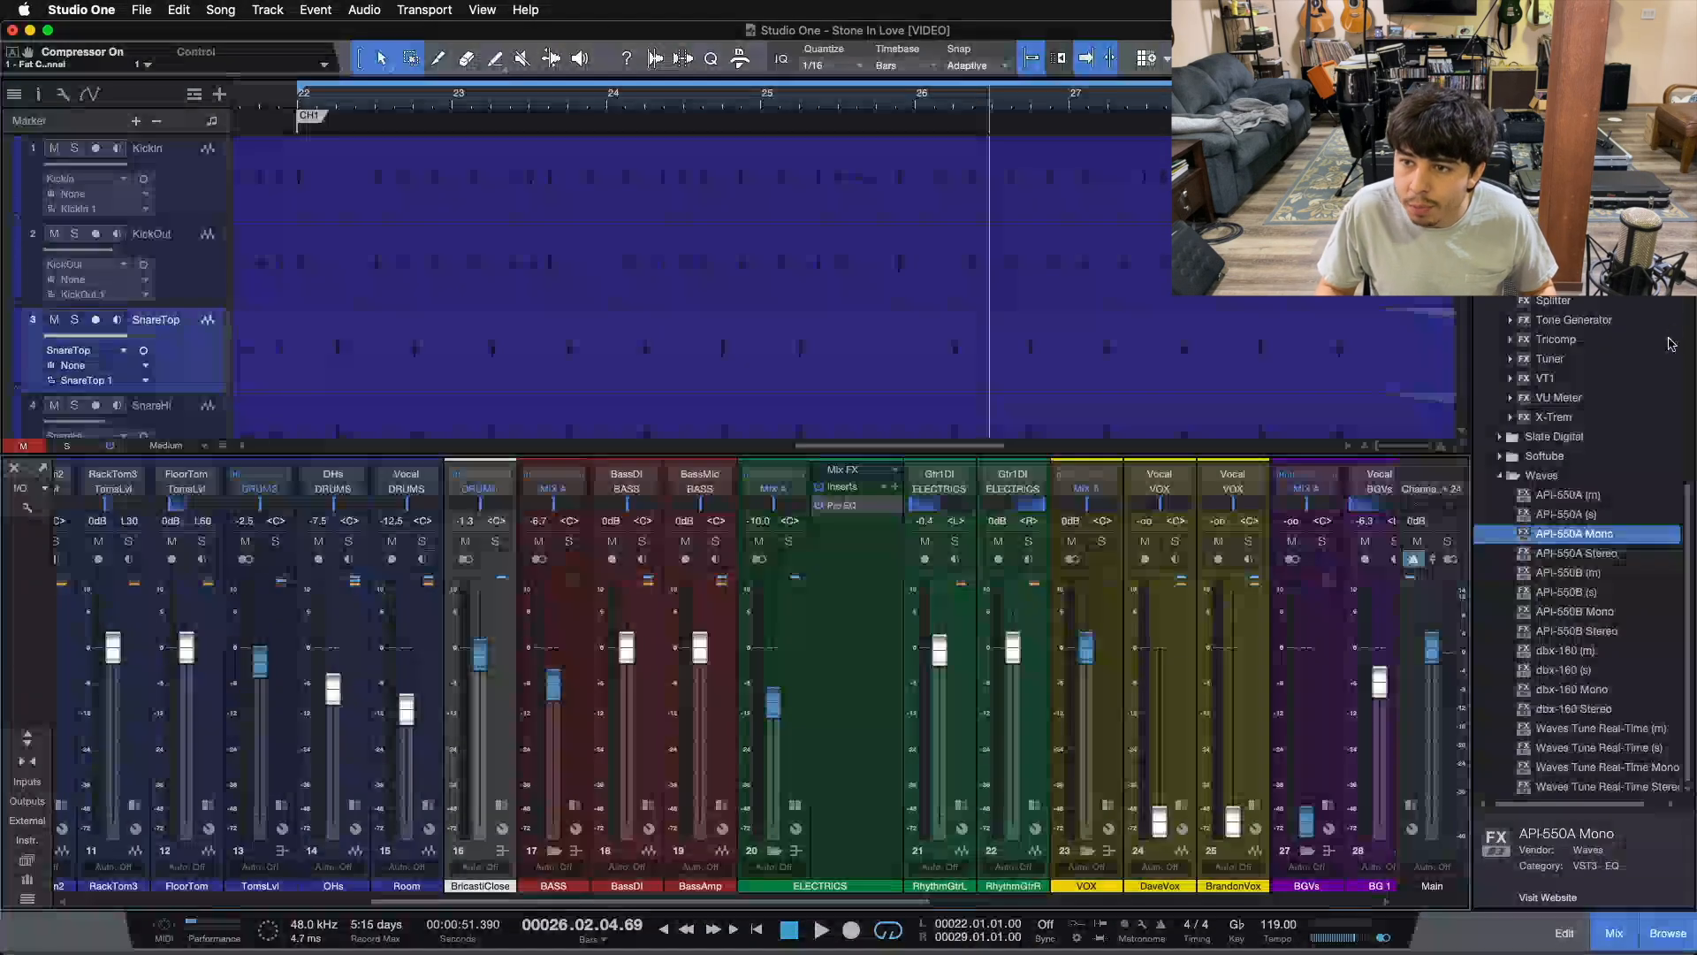
Add a Fat Channel after the Pro EQ on the ELECTRICS bus and set its equalizer model to Alpine EQ-550
{"action": "scroll", "coordinate": [1622, 400], "scroll_direction": "up", "scroll_amount": 5}
{"action": "scroll", "coordinate": [1580, 333], "scroll_direction": "up", "scroll_amount": 3}
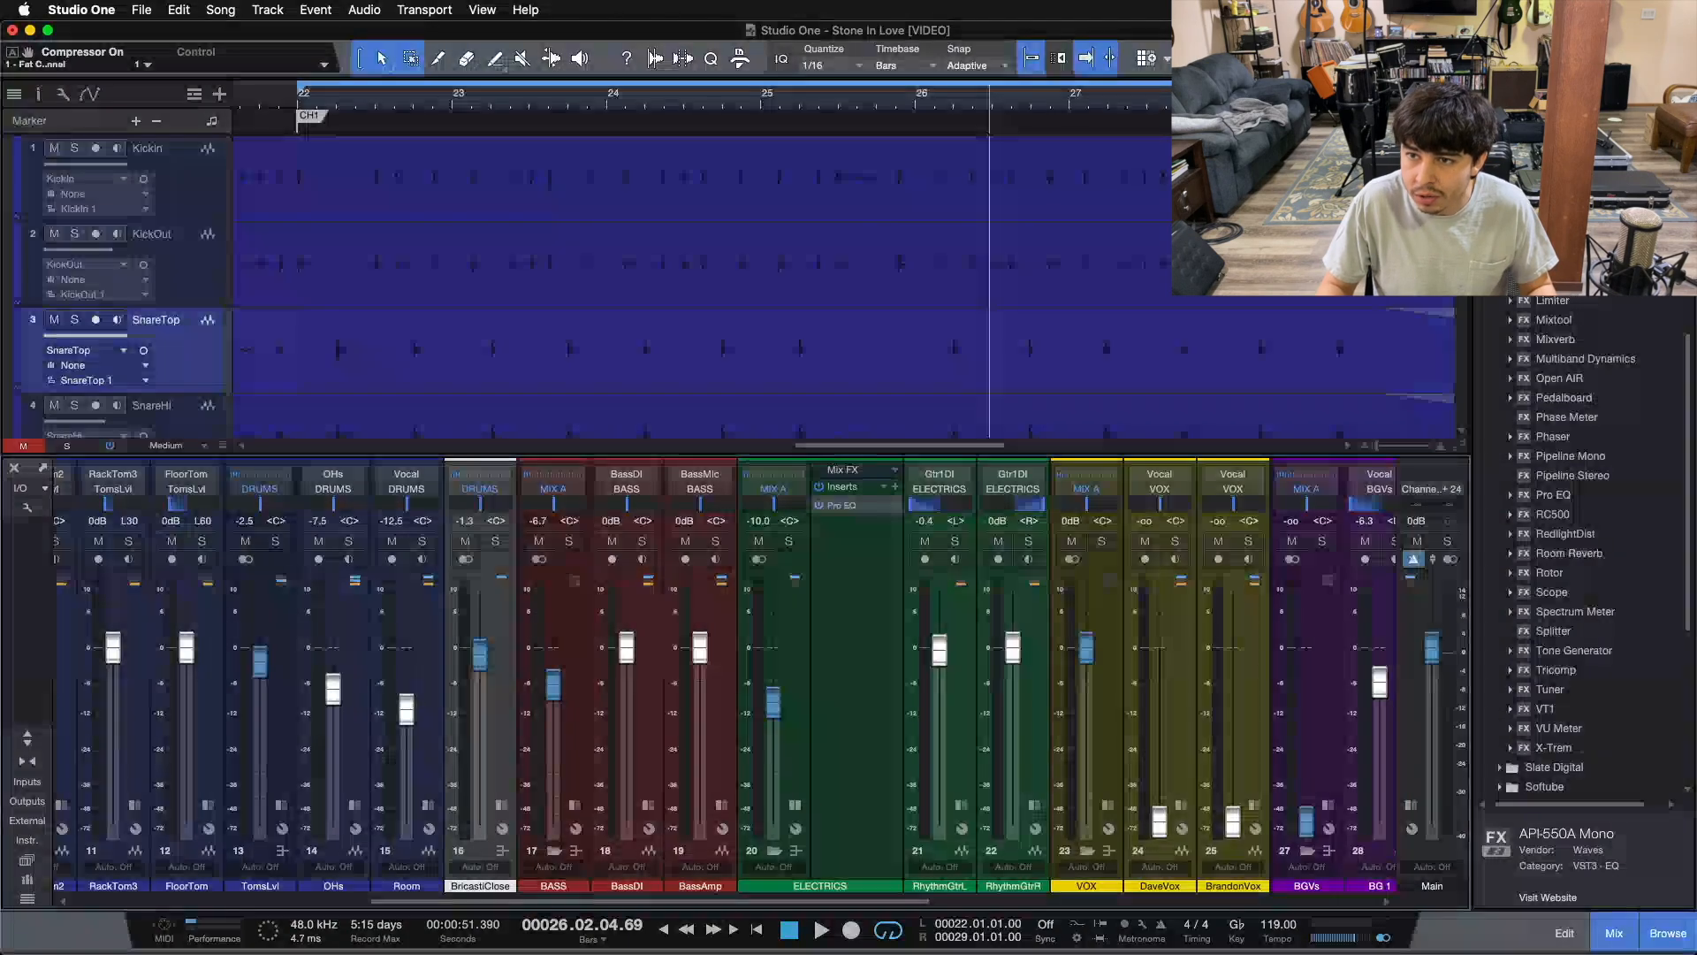
{"action": "left_click_drag", "start_coordinate": [1558, 184], "coordinate": [866, 543]}
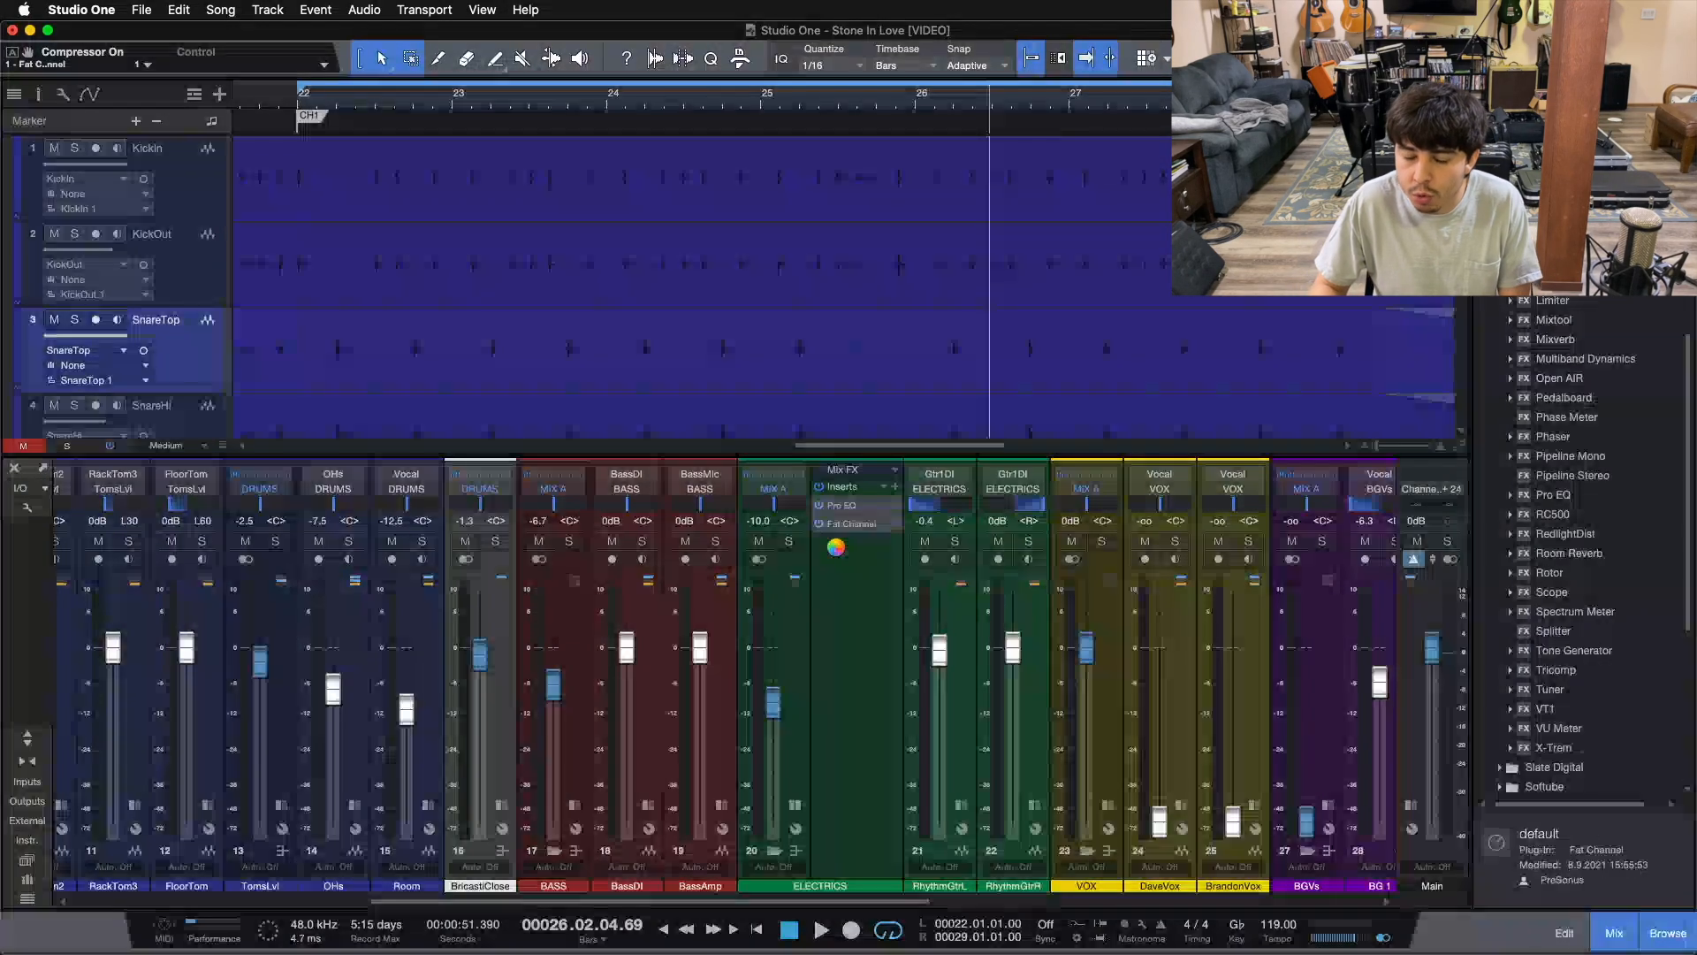
{"action": "left_click", "coordinate": [1072, 422]}
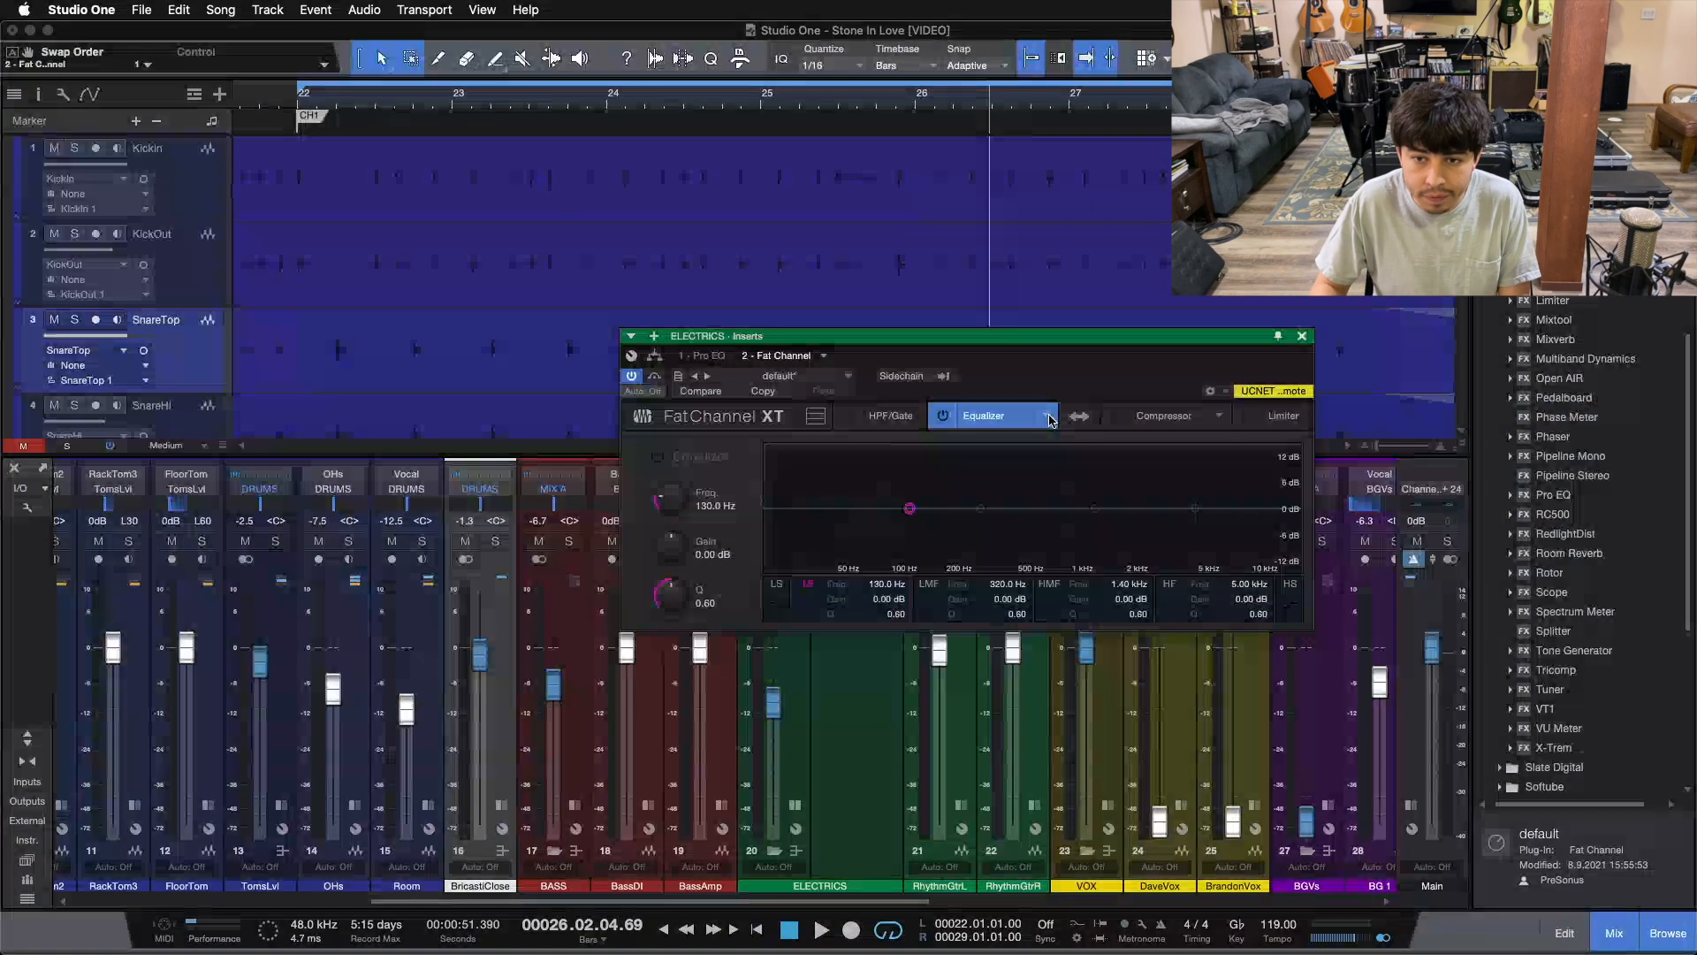
{"action": "left_click", "coordinate": [1046, 416]}
{"action": "left_click", "coordinate": [1235, 497]}
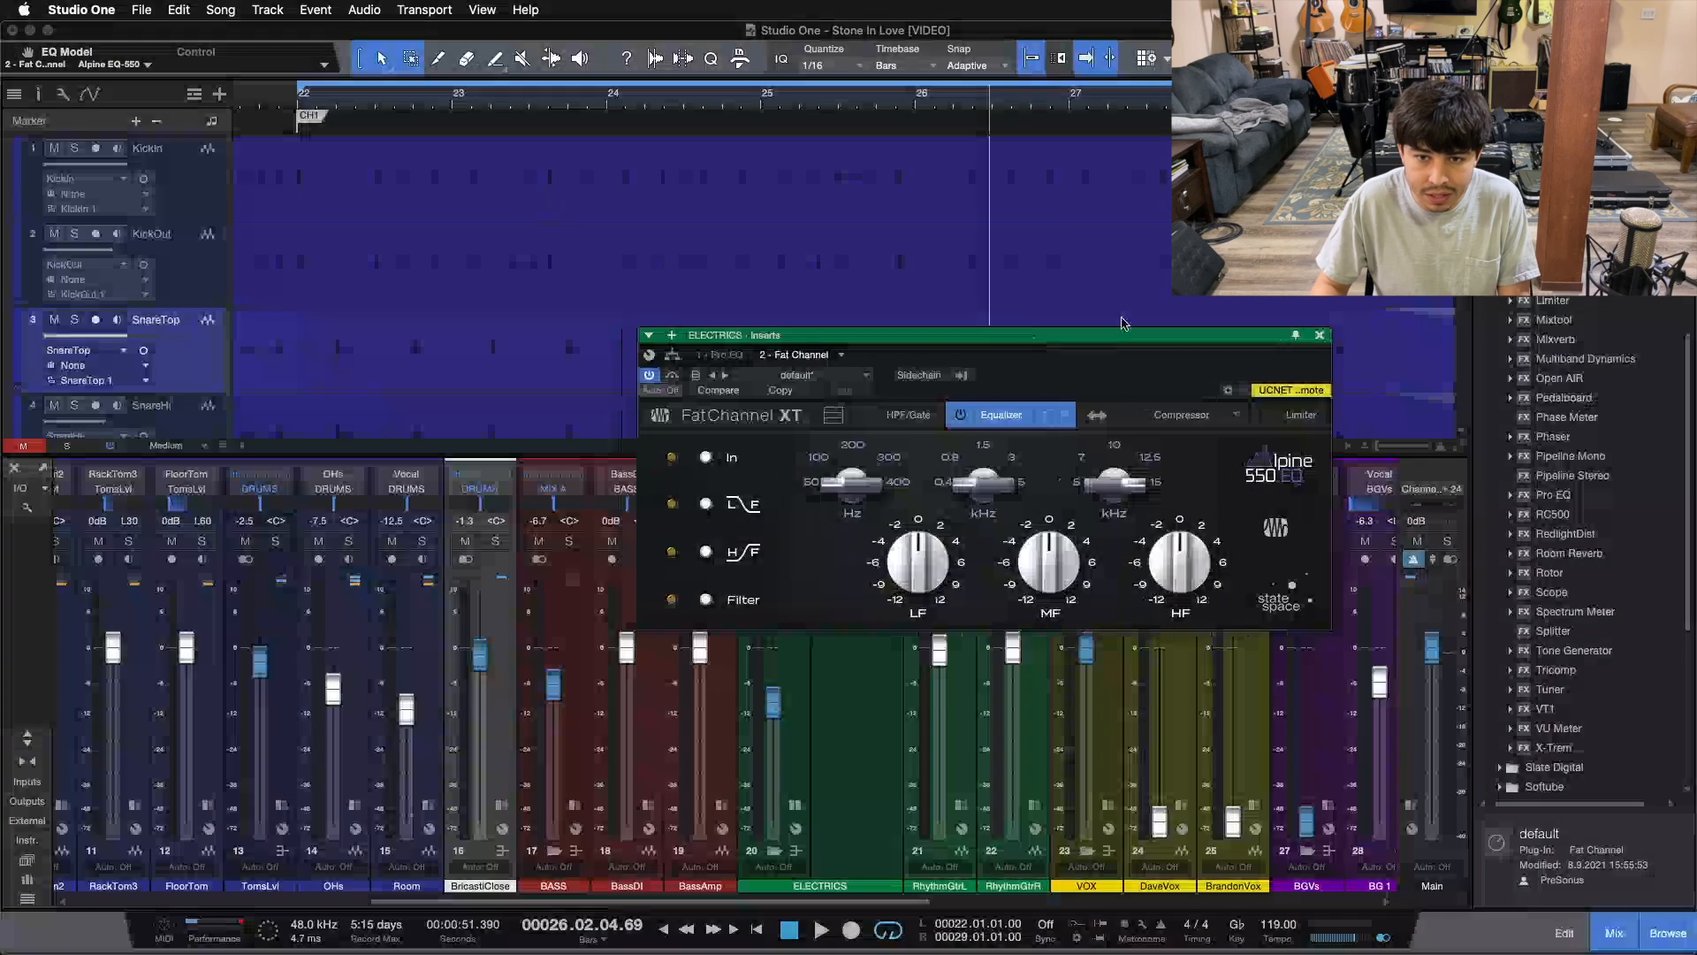
{"action": "left_click_drag", "start_coordinate": [910, 337], "coordinate": [735, 497]}
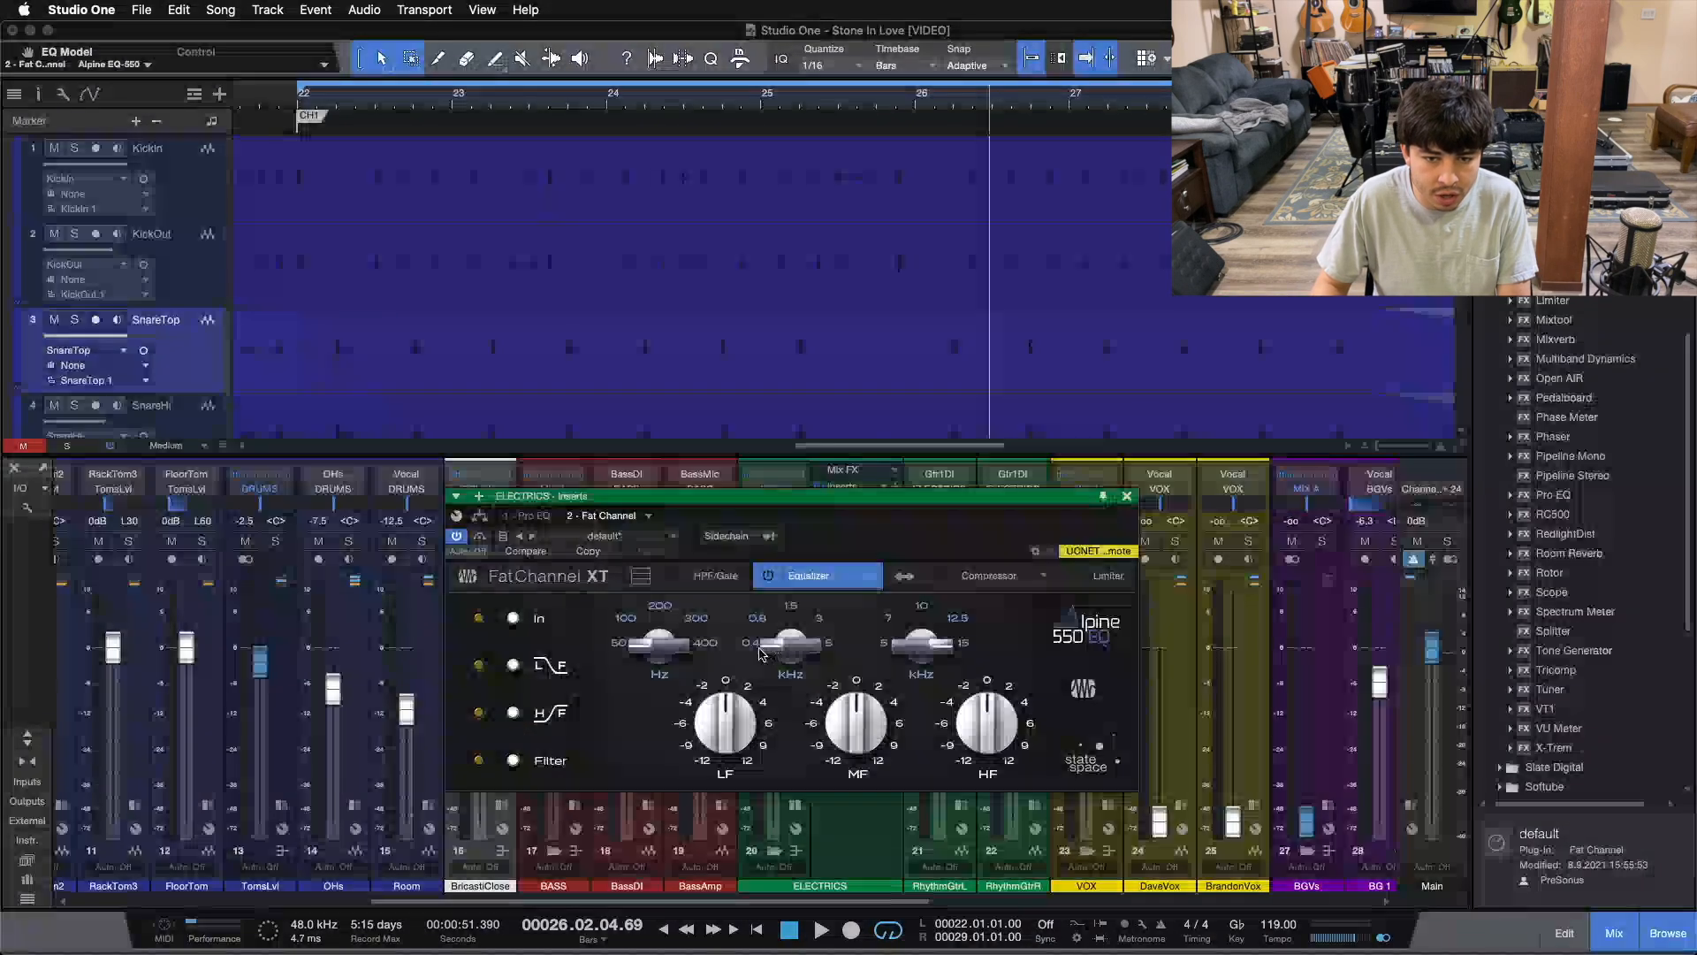
Set the Alpine EQ's mid frequency to 1.5 kHz on the ELECTRICS Fat Channel and switch the EQ in
{"action": "scroll", "coordinate": [793, 638], "scroll_direction": "up", "scroll_amount": 5}
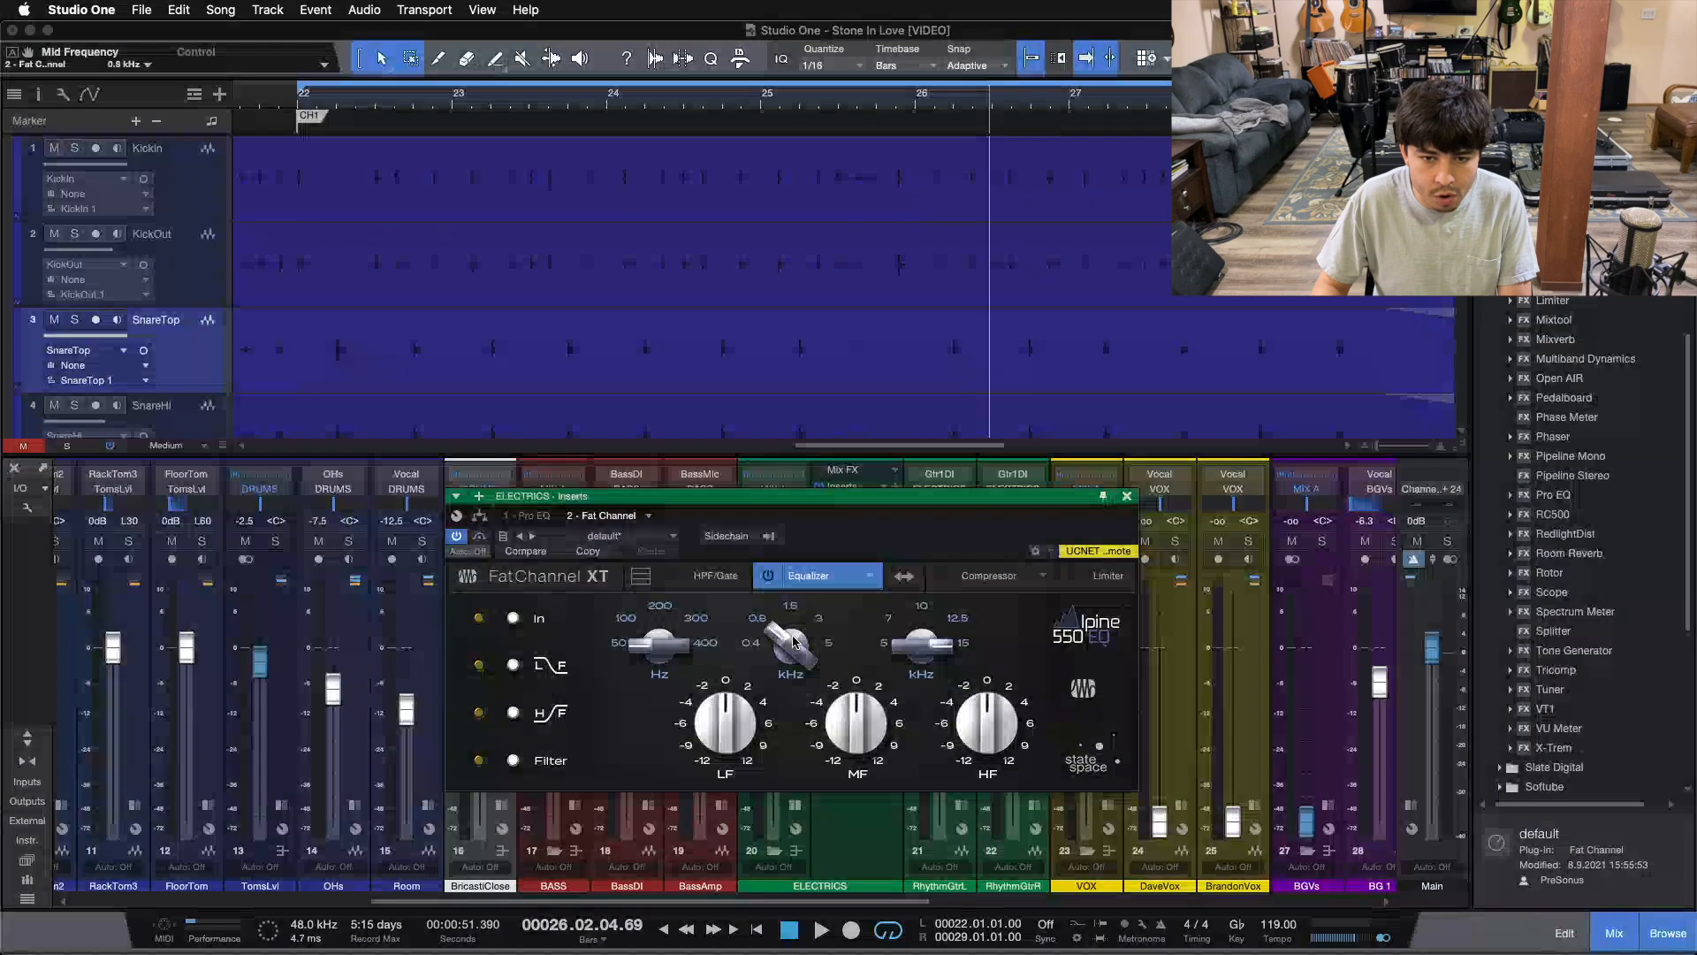
{"action": "left_click", "coordinate": [520, 619]}
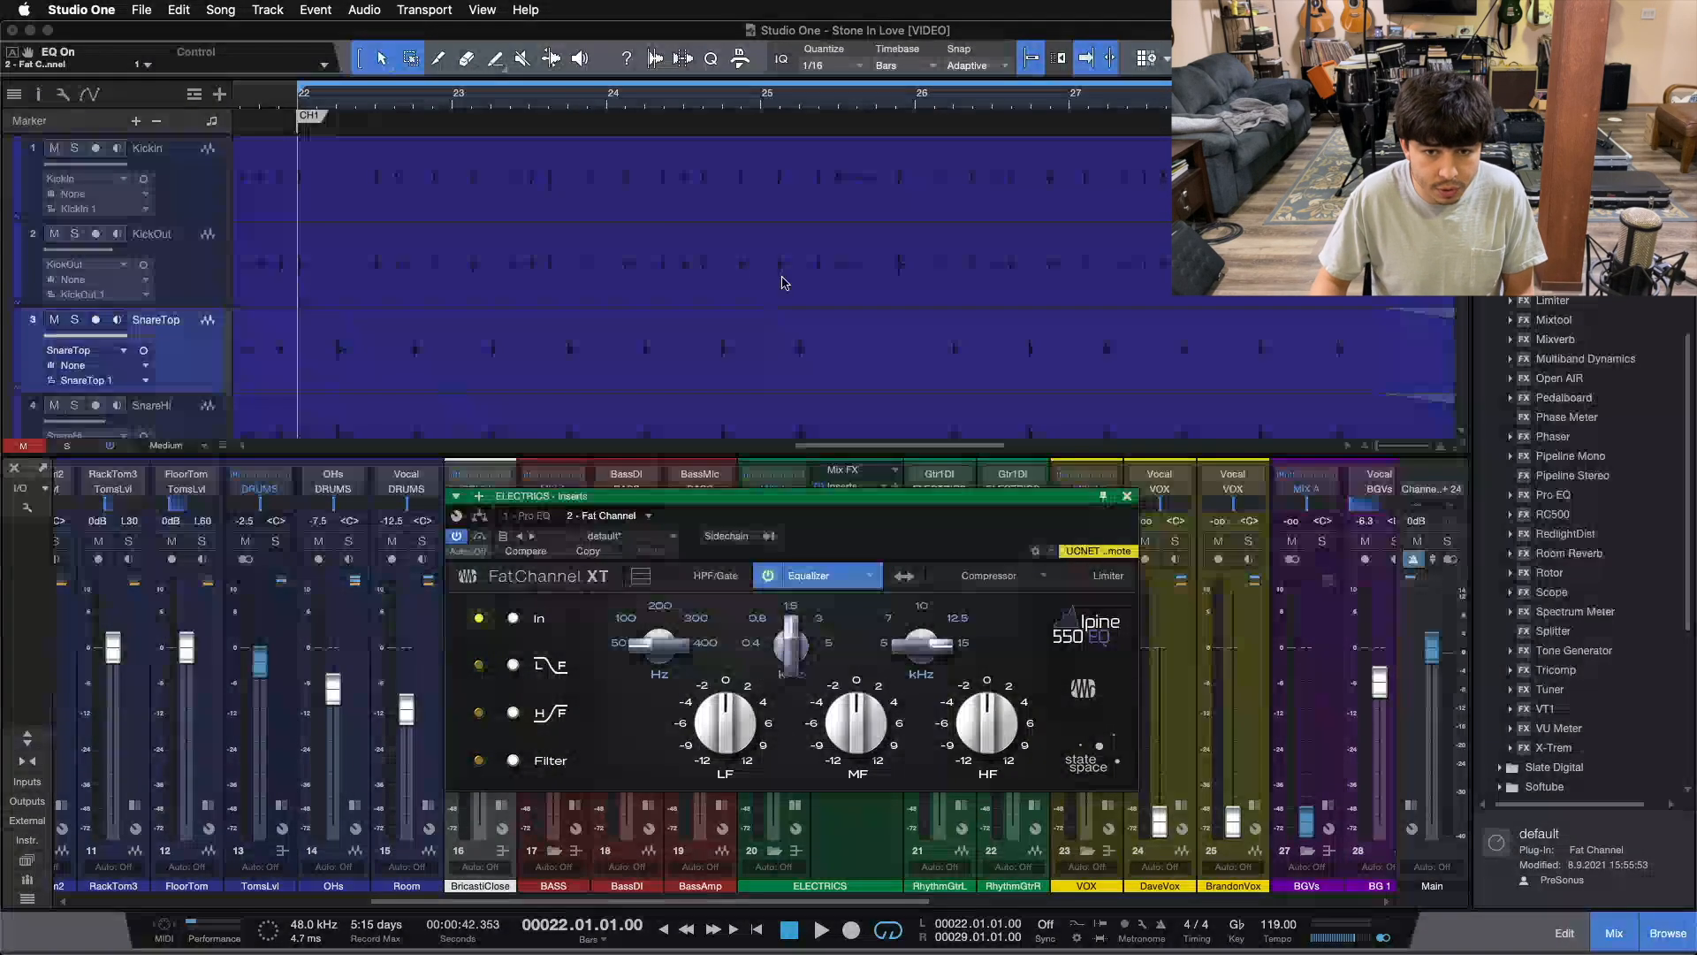
Solo the ELECTRICS bus and play it from bar 22 with the Fat Channel window open
{"action": "scroll", "coordinate": [785, 279], "scroll_direction": "down", "scroll_amount": 6}
{"action": "left_click_drag", "start_coordinate": [865, 532], "coordinate": [813, 692]}
{"action": "left_click", "coordinate": [790, 541]}
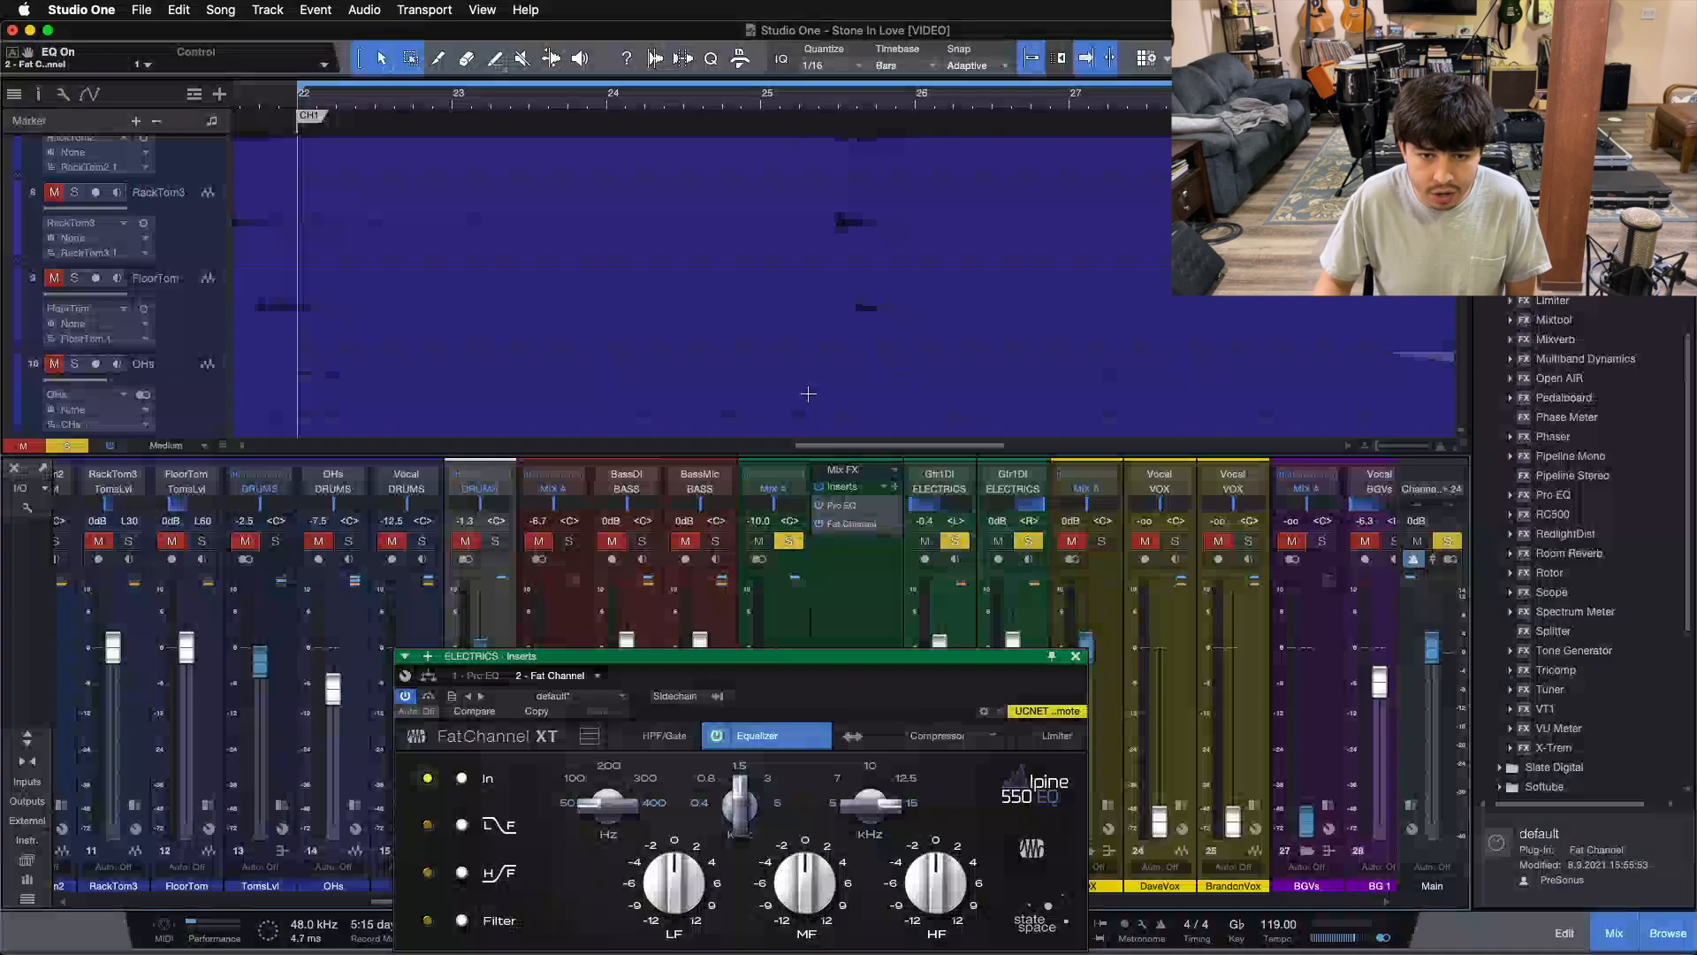
{"action": "scroll", "coordinate": [812, 391], "scroll_direction": "down", "scroll_amount": 2}
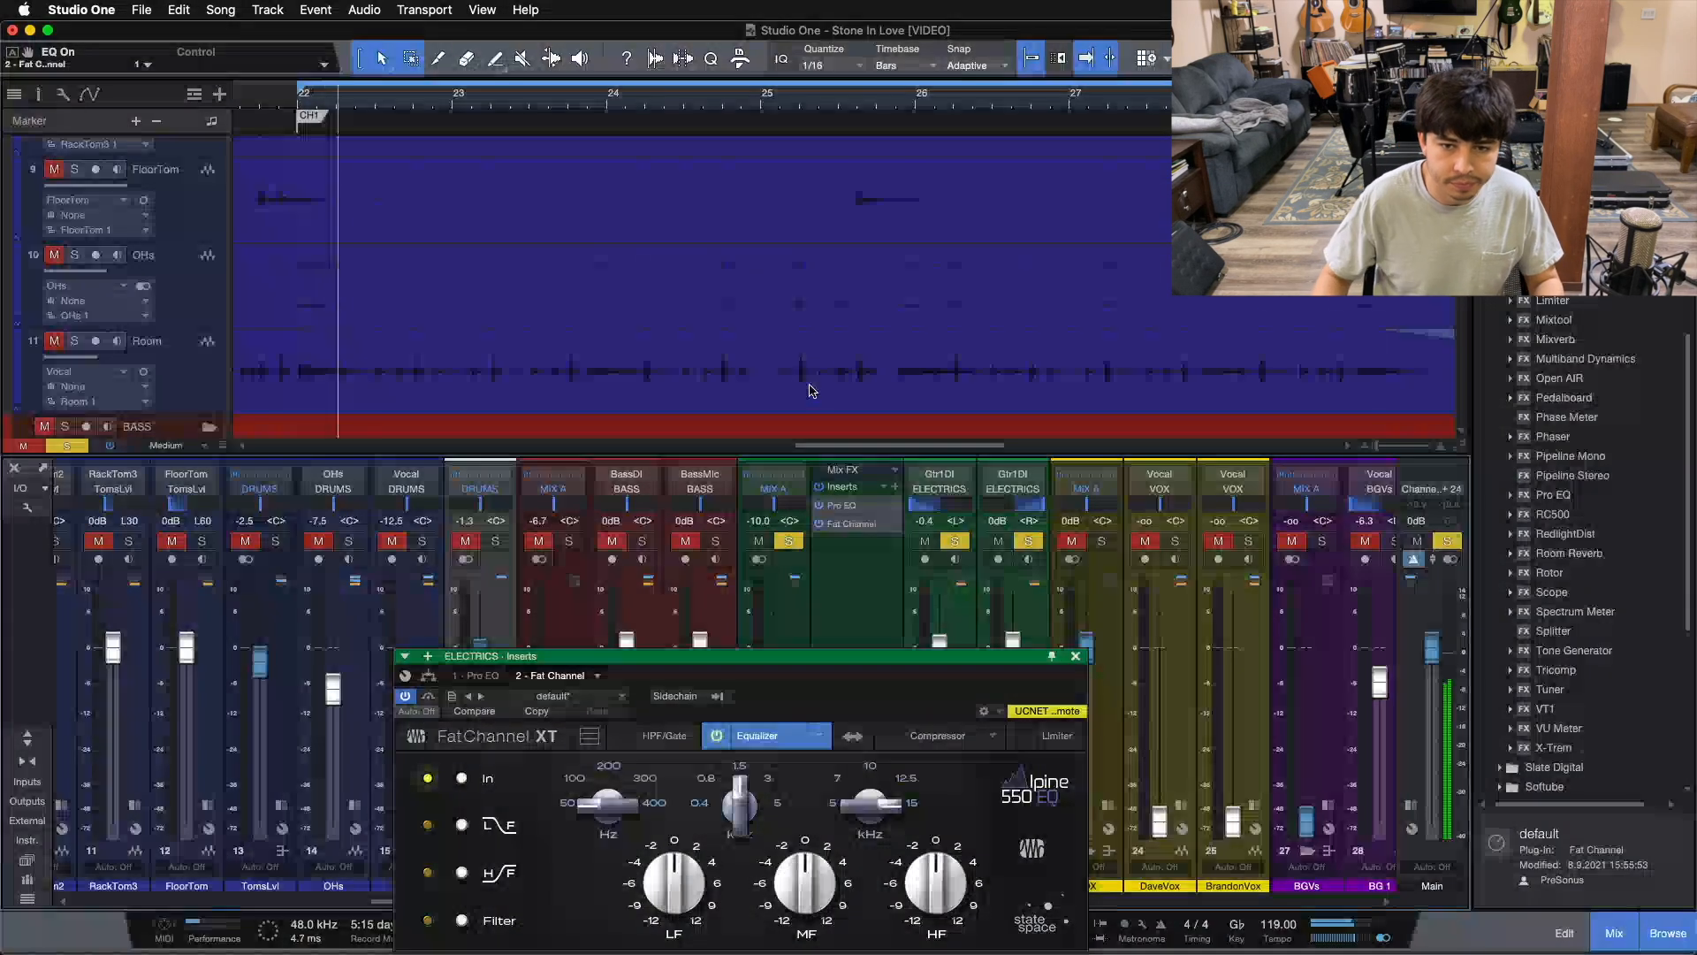
{"action": "left_click_drag", "start_coordinate": [847, 696], "coordinate": [870, 523]}
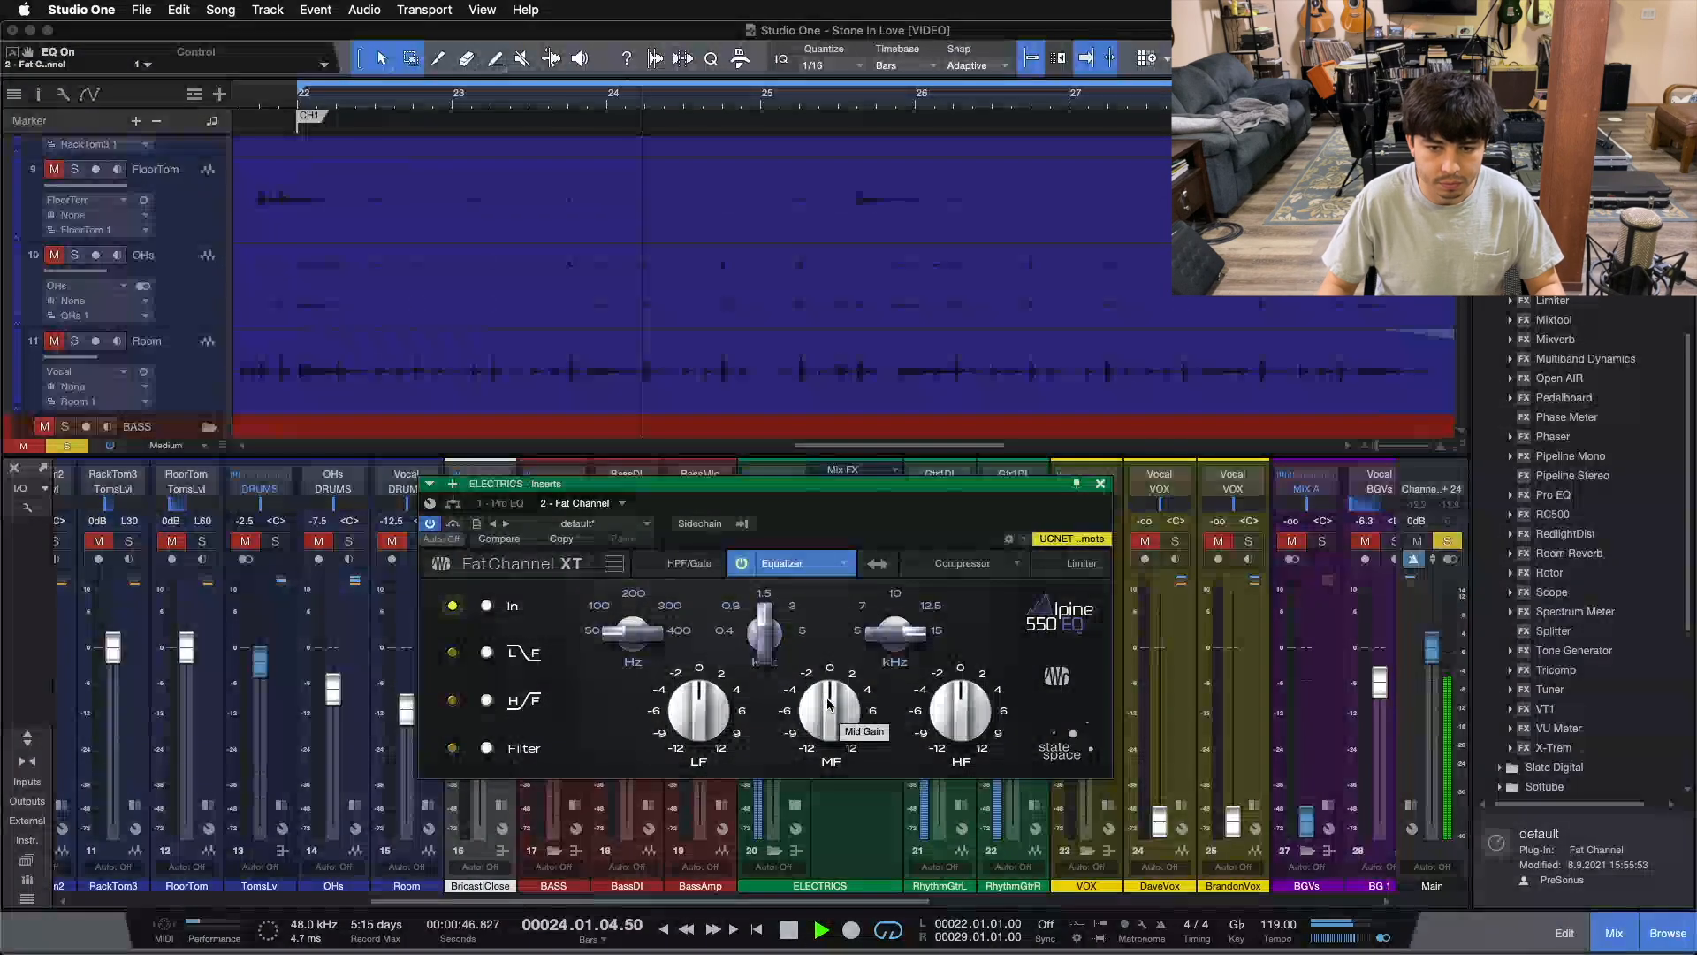
Boost the Alpine EQ's mid band by 2 dB, and set its low band to 200 Hz with a 2 dB boost
{"action": "scroll", "coordinate": [828, 704], "scroll_direction": "up", "scroll_amount": 2}
{"action": "left_click_drag", "start_coordinate": [913, 522], "coordinate": [755, 508]}
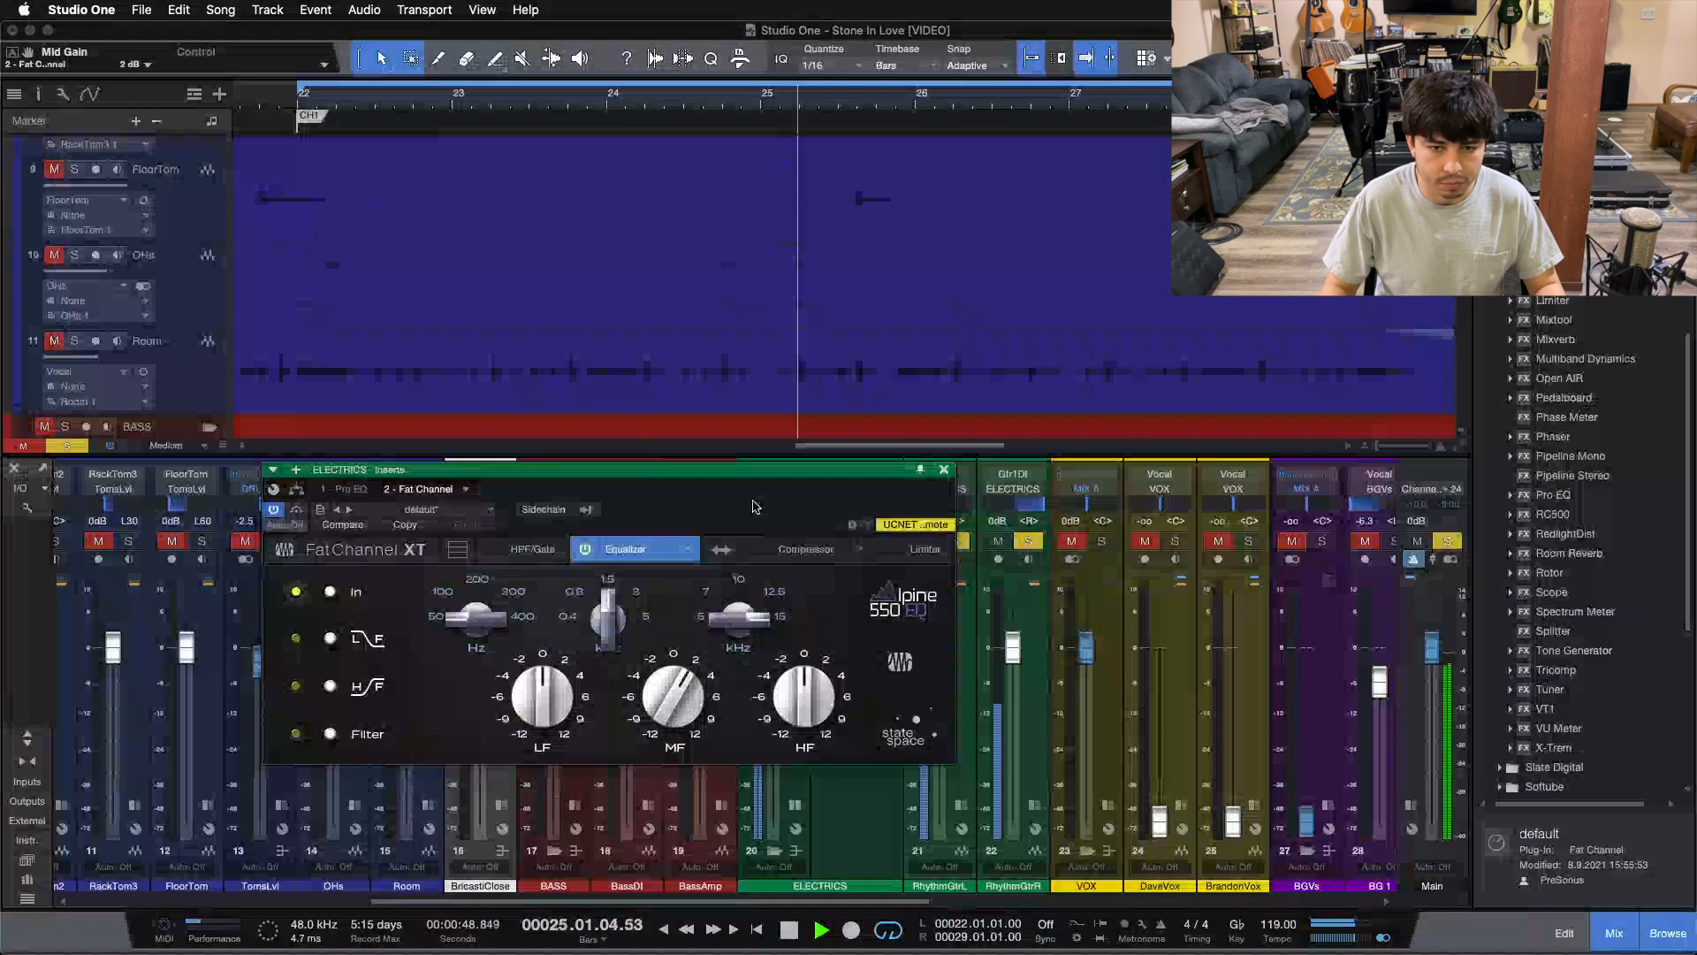
{"action": "scroll", "coordinate": [736, 624], "scroll_direction": "down", "scroll_amount": 3}
{"action": "scroll", "coordinate": [736, 624], "scroll_direction": "down", "scroll_amount": 3}
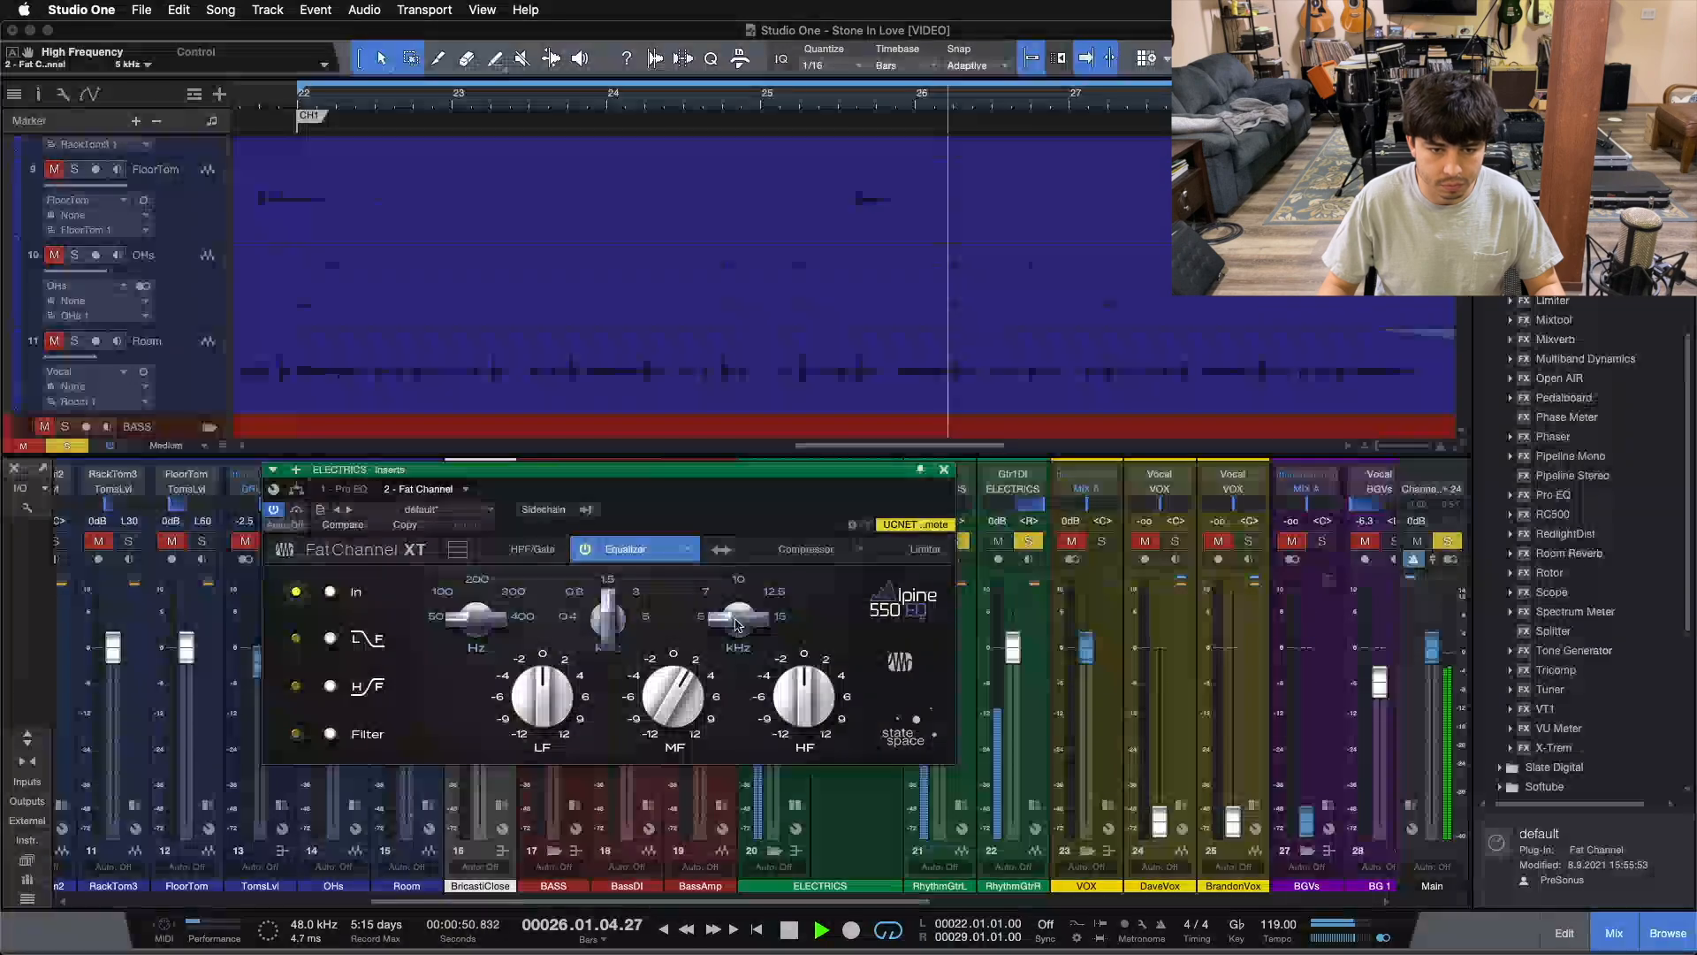
{"action": "scroll", "coordinate": [471, 619], "scroll_direction": "up", "scroll_amount": 2}
{"action": "scroll", "coordinate": [471, 619], "scroll_direction": "up", "scroll_amount": 2}
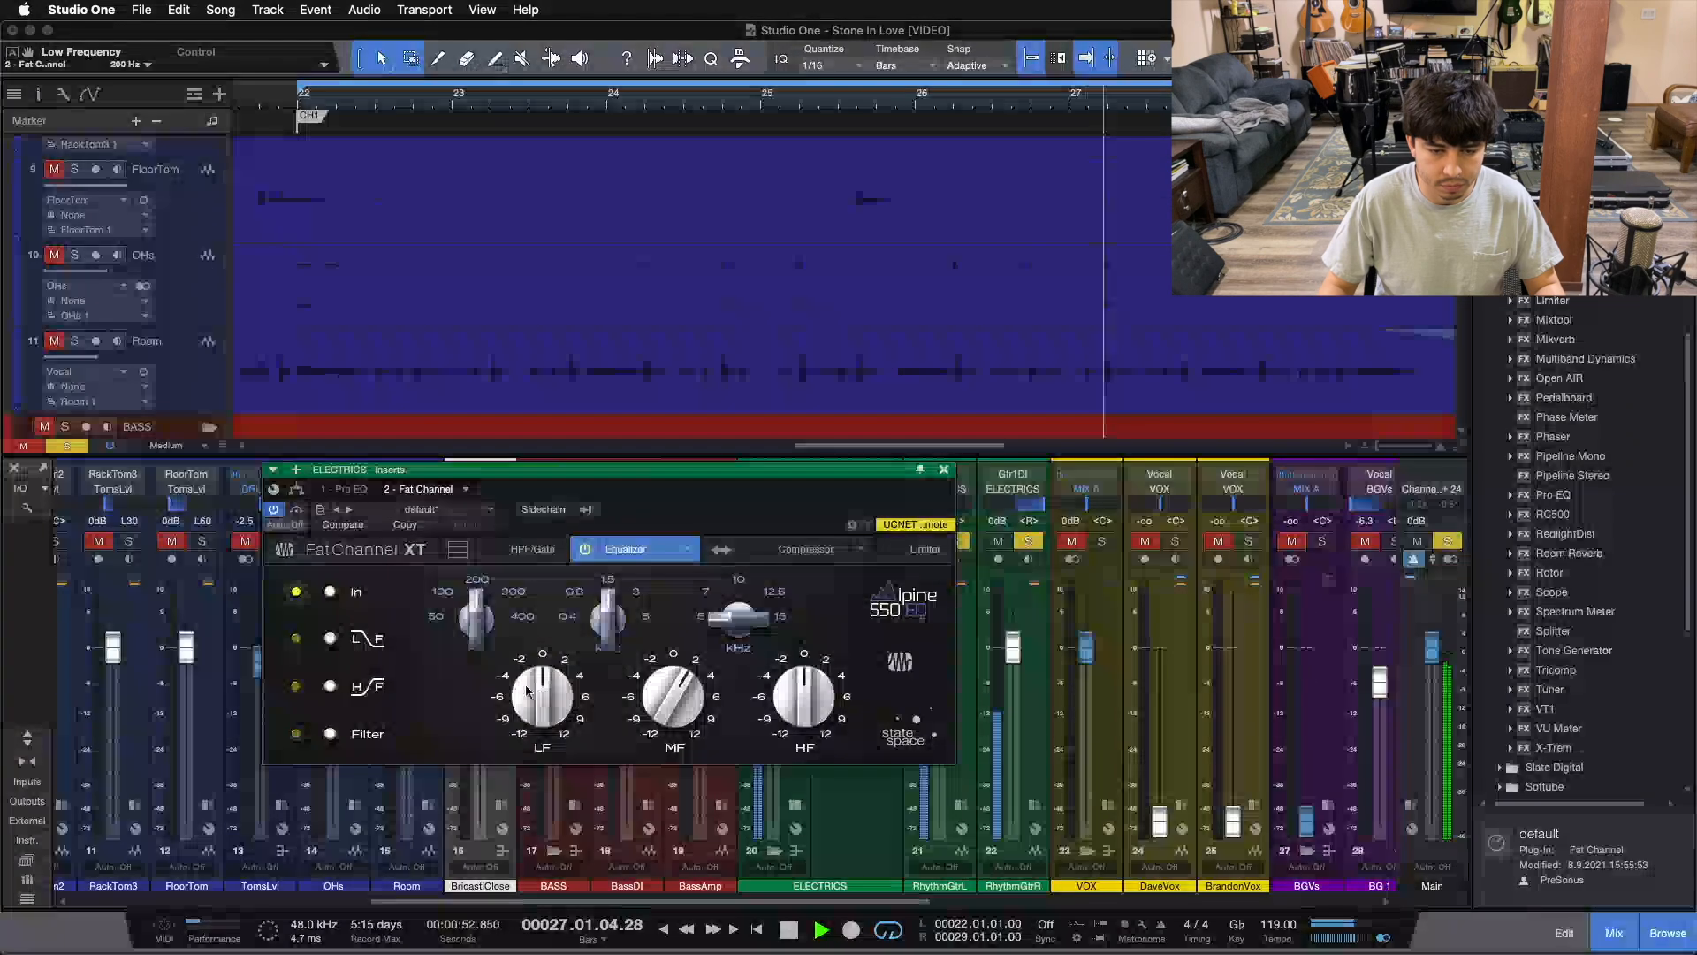
{"action": "scroll", "coordinate": [529, 692], "scroll_direction": "up", "scroll_amount": 2}
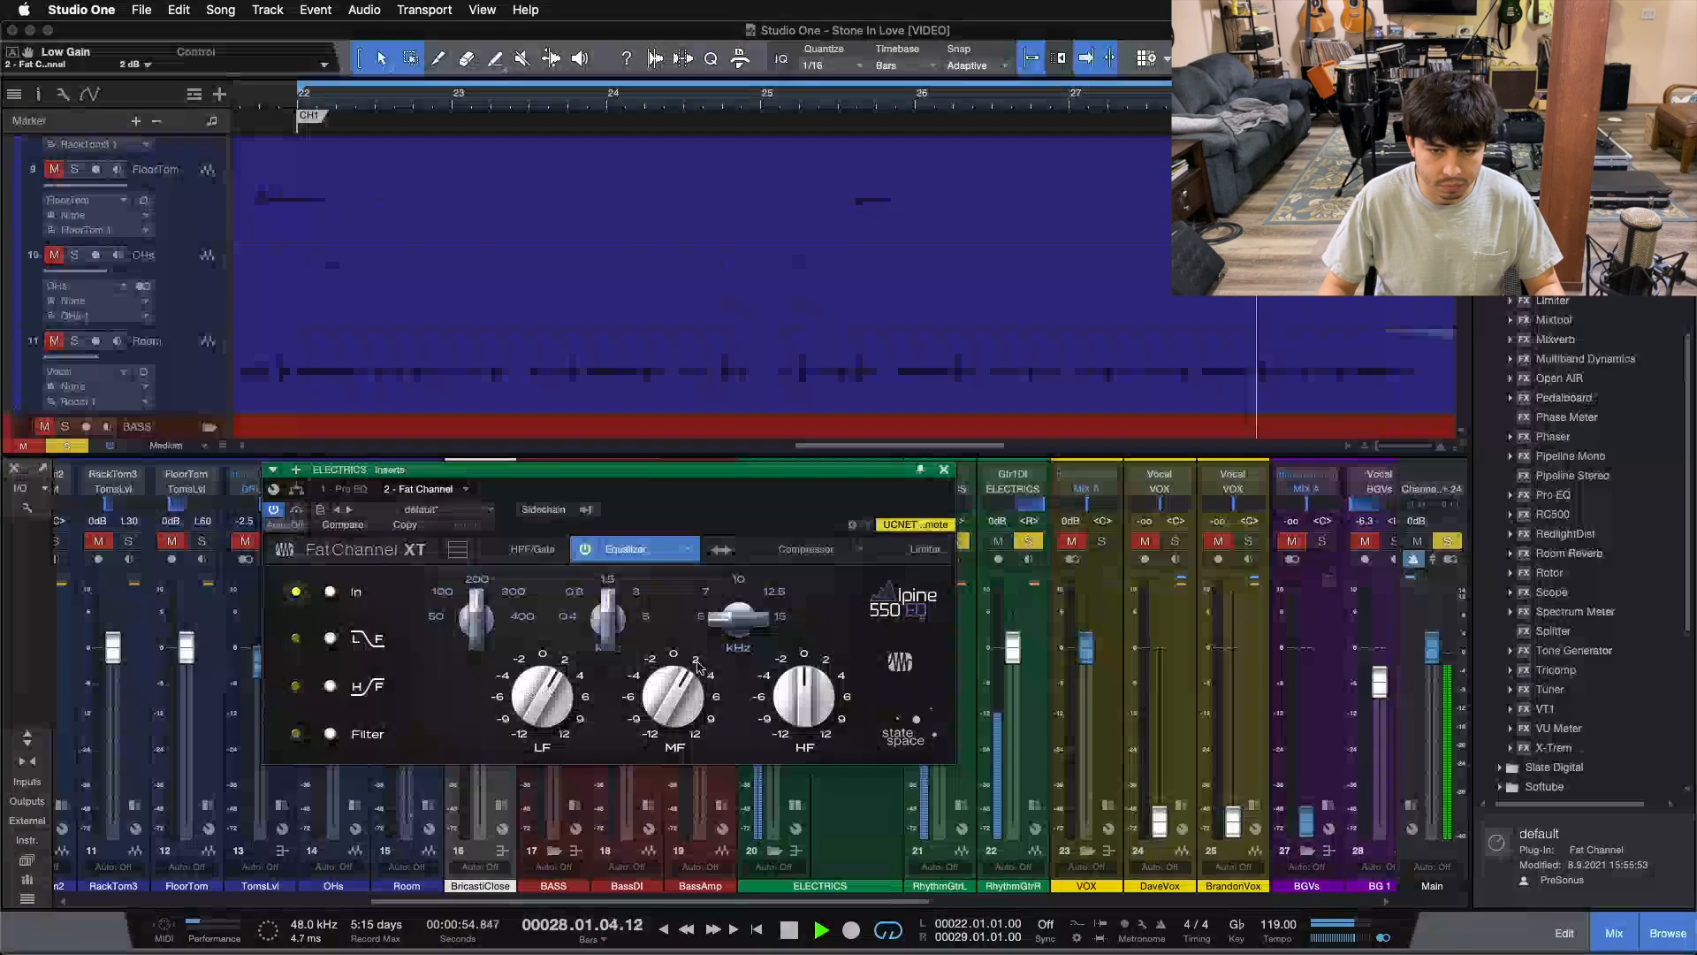
Try a high-band boost, return it to 0 dB, and compare the low band at 0 dB and 2 dB
{"action": "scroll", "coordinate": [829, 681], "scroll_direction": "up", "scroll_amount": 2}
{"action": "scroll", "coordinate": [829, 680], "scroll_direction": "down", "scroll_amount": 2}
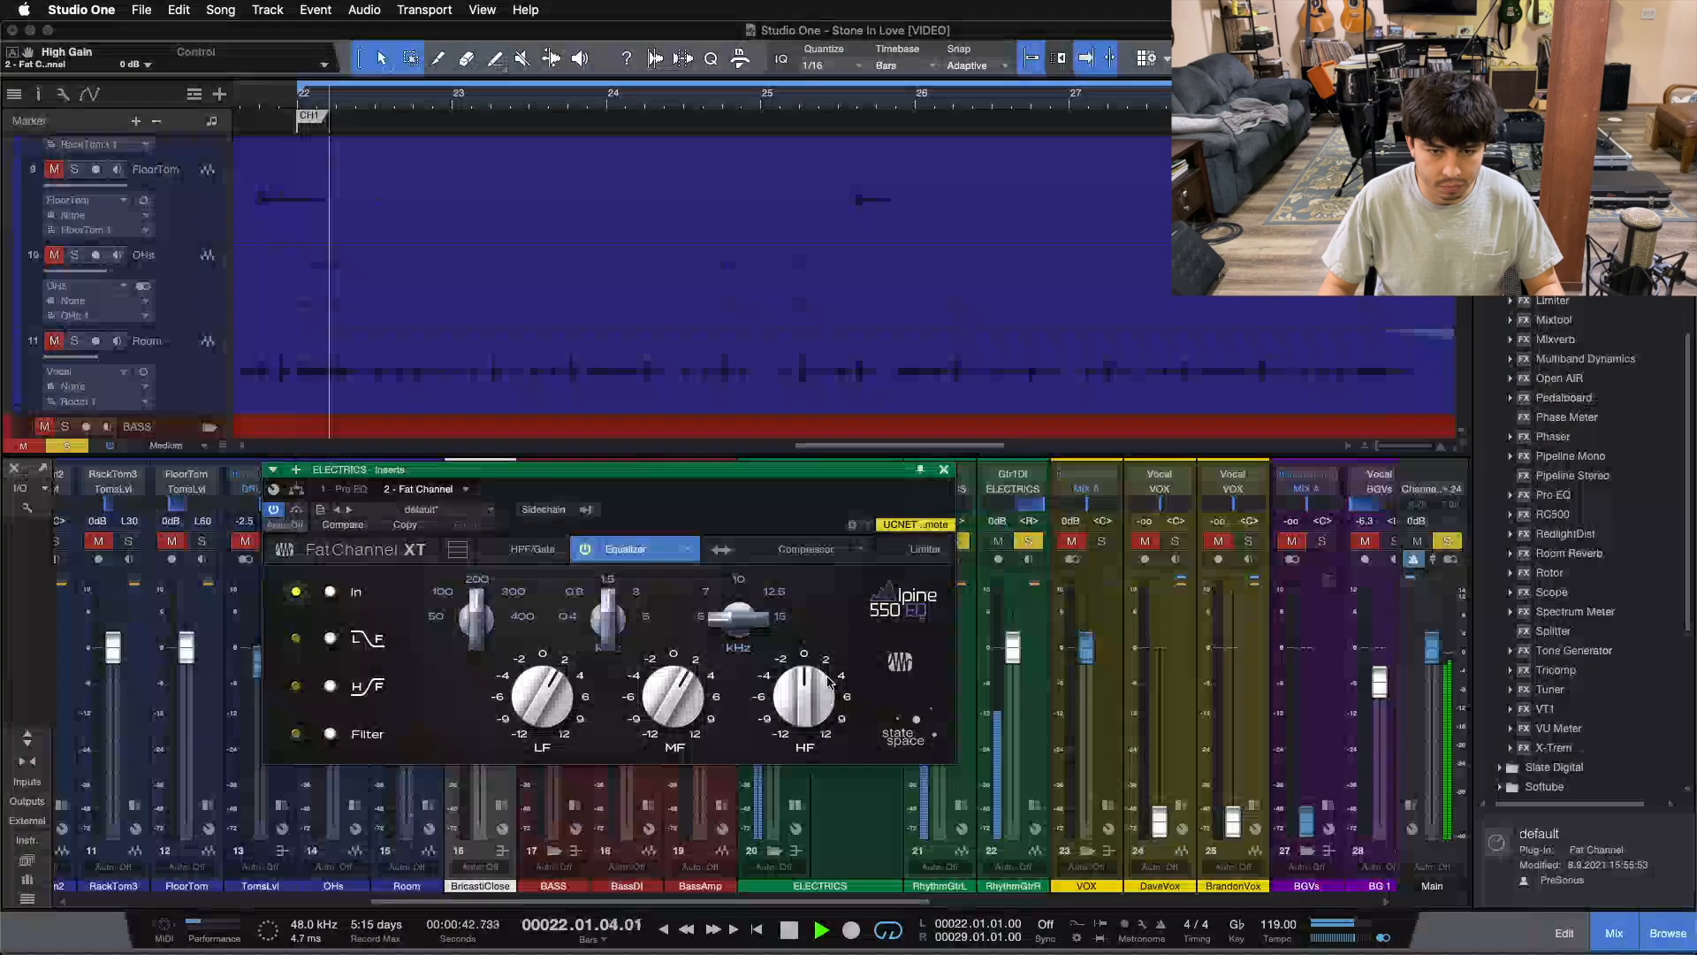
{"action": "scroll", "coordinate": [567, 696], "scroll_direction": "down", "scroll_amount": 2}
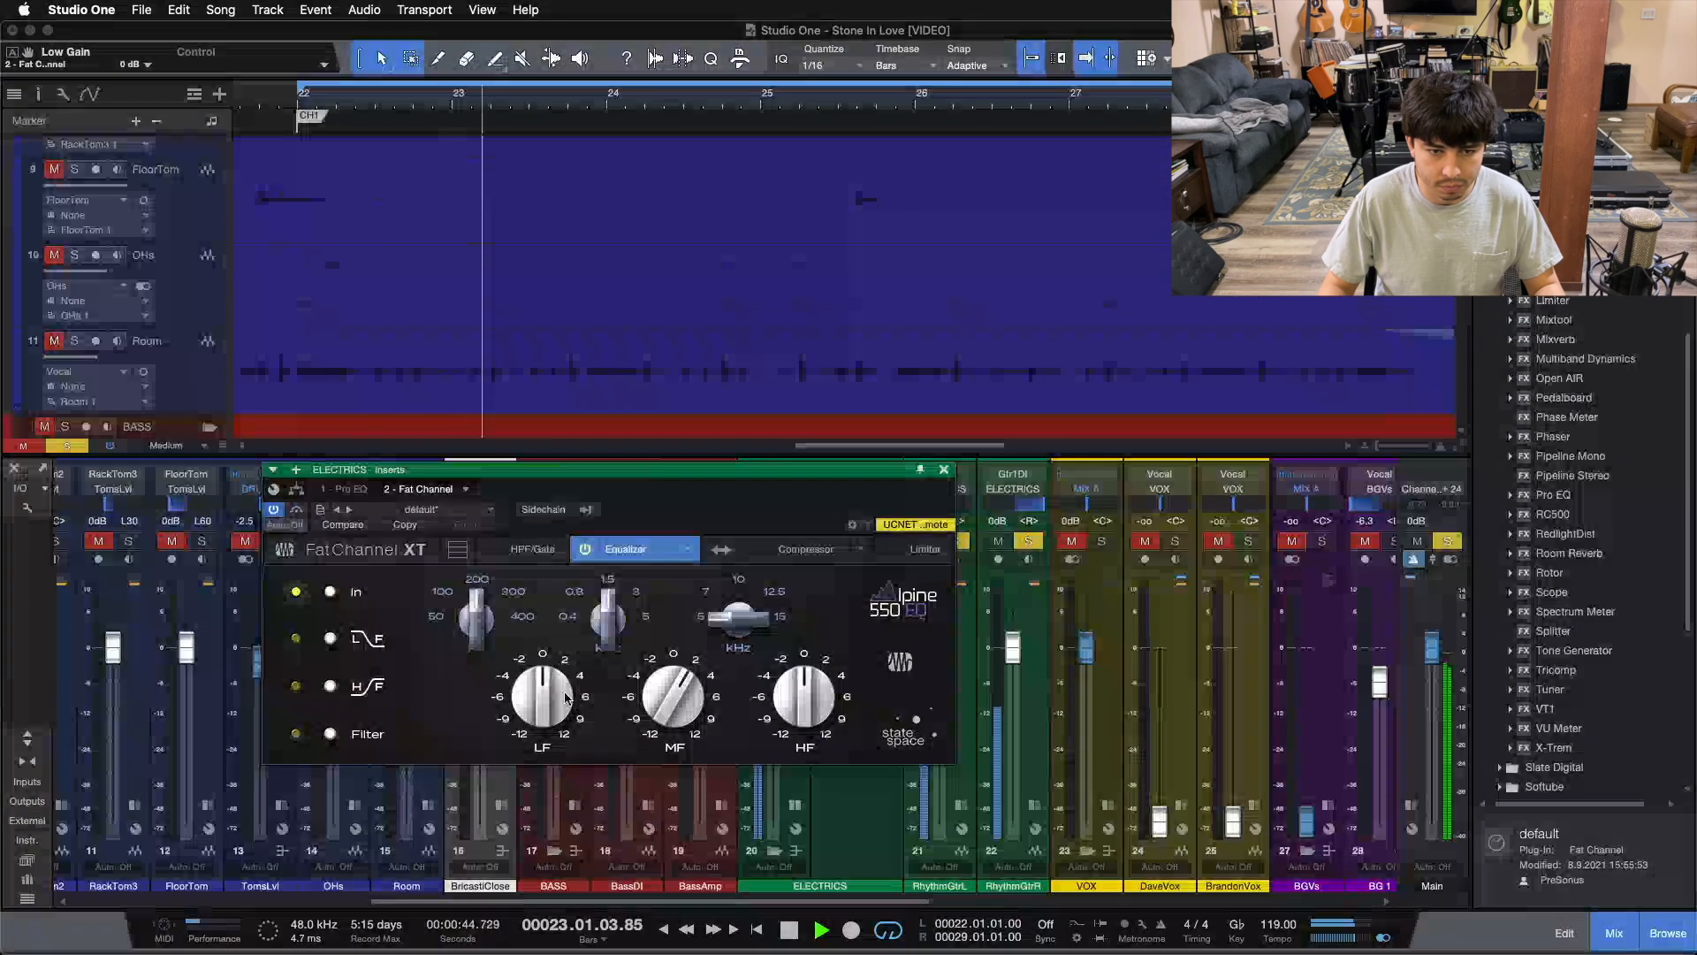
{"action": "scroll", "coordinate": [566, 695], "scroll_direction": "up", "scroll_amount": 2}
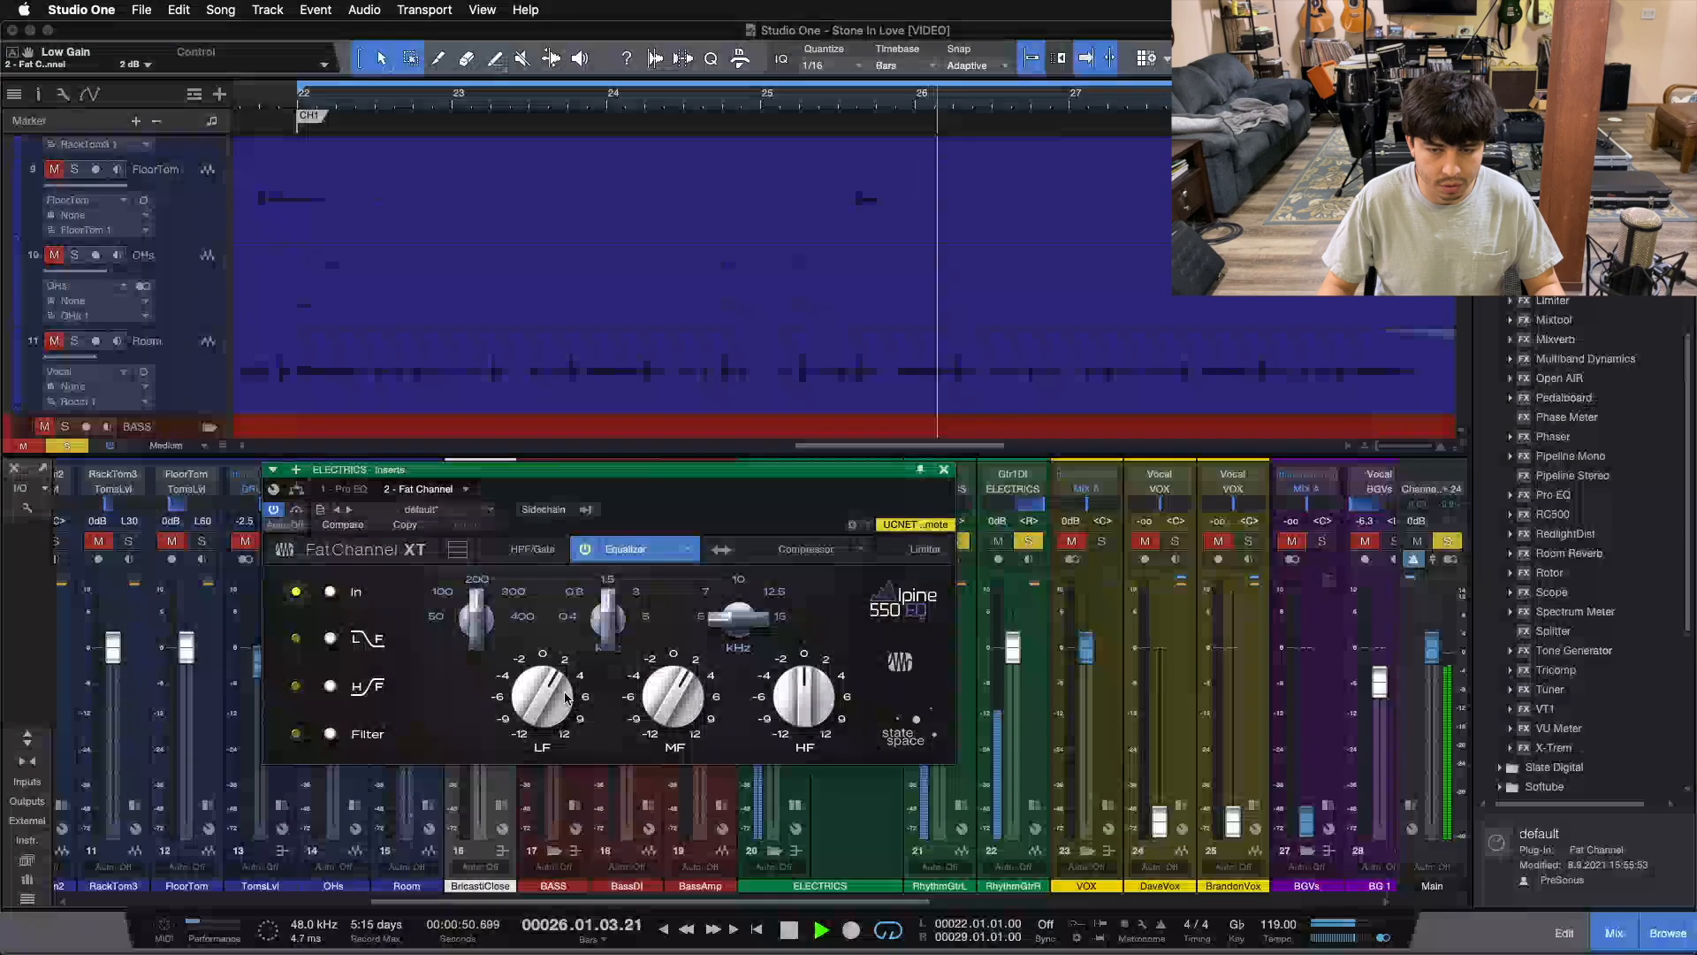
Close the ELECTRICS Fat Channel window, reopen it to review the EQ settings, and close it again
{"action": "left_click", "coordinate": [946, 470]}
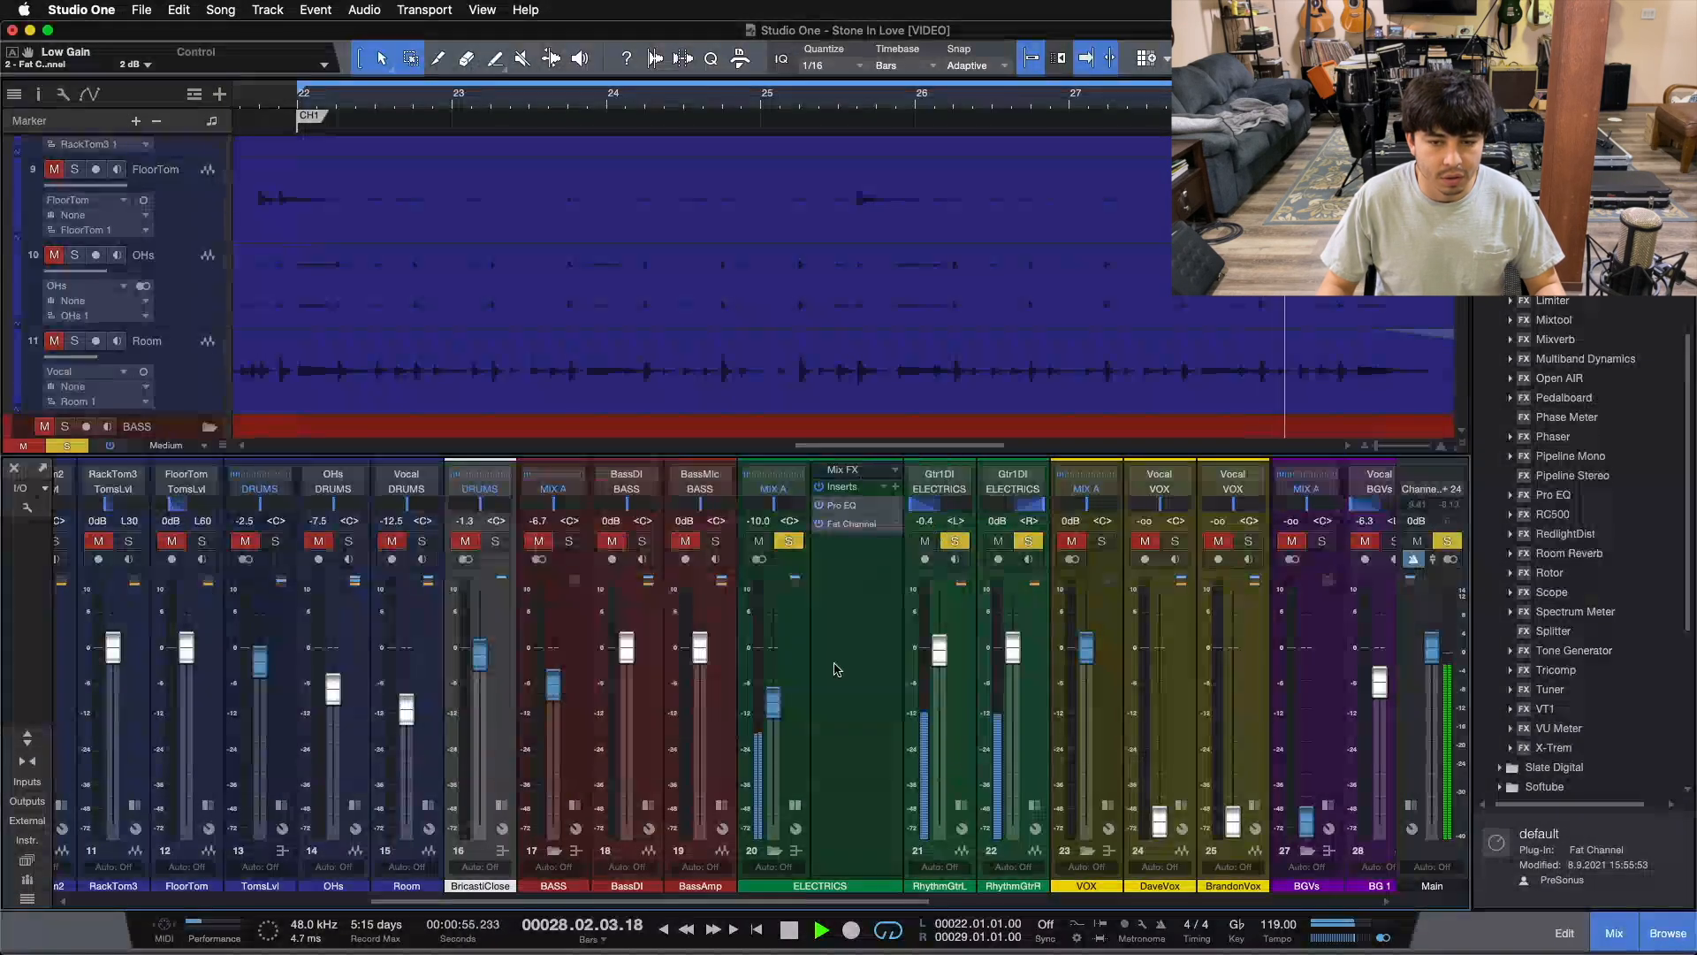
{"action": "left_click", "coordinate": [850, 526]}
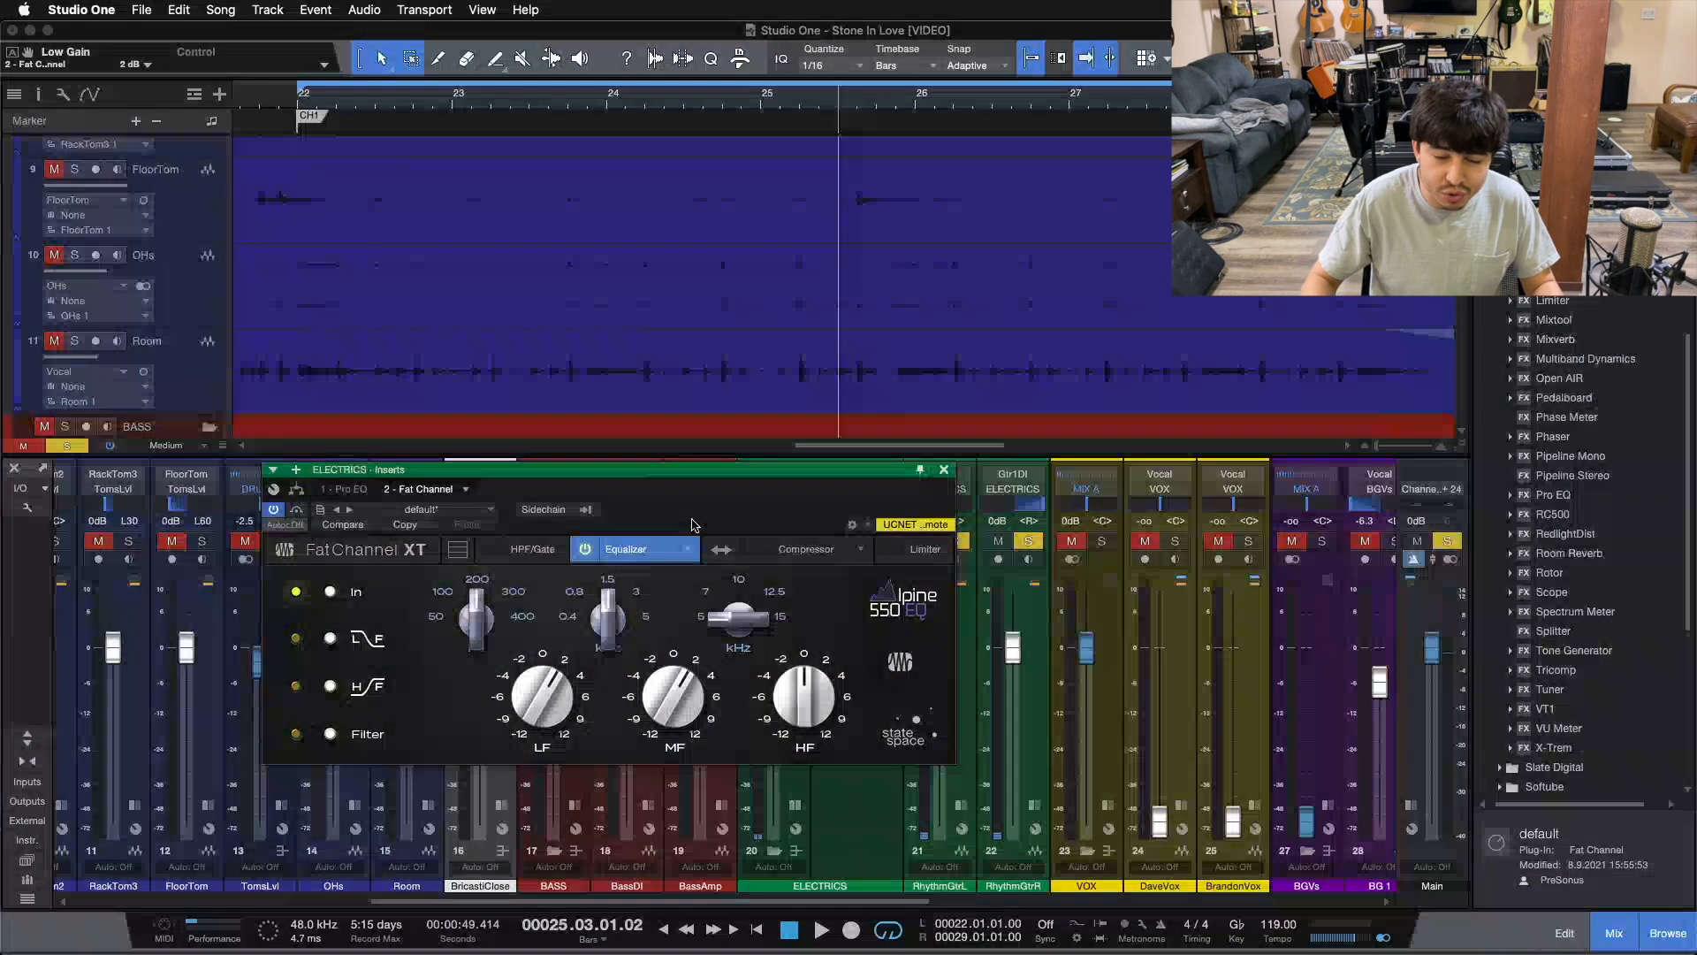
{"action": "left_click_drag", "start_coordinate": [694, 522], "coordinate": [933, 599]}
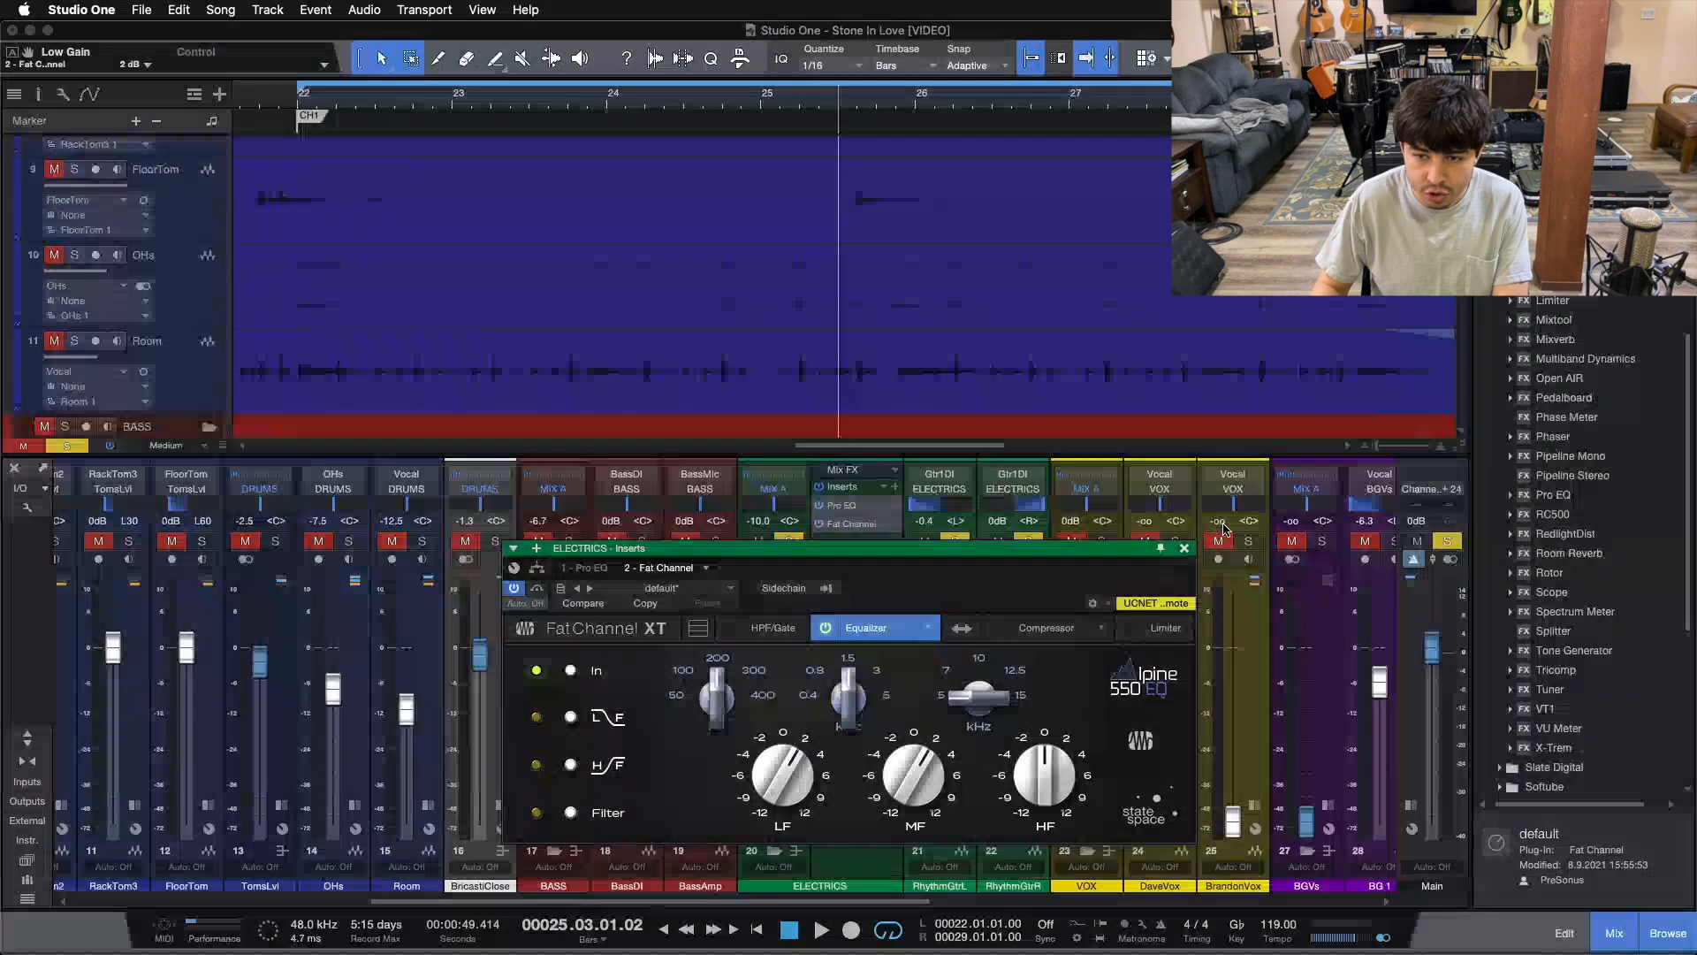
{"action": "left_click", "coordinate": [1183, 549]}
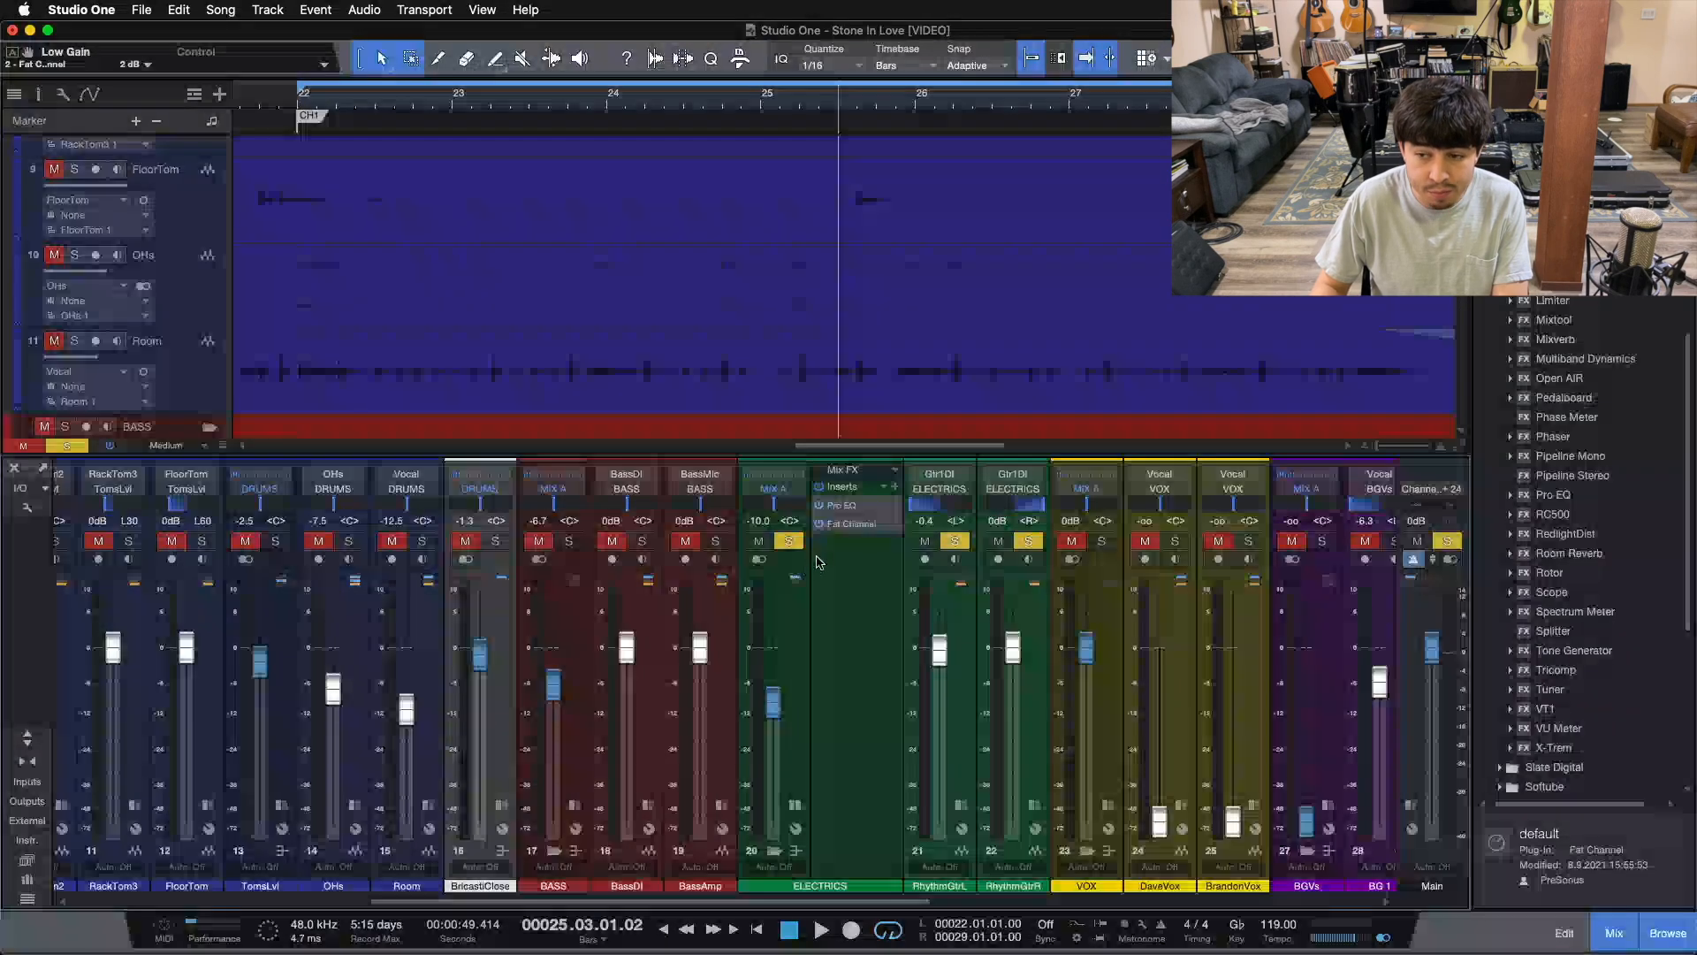
Add the Waves API-550A Mono after the Fat Channel on the ELECTRICS bus and bypass the Fat Channel
{"action": "scroll", "coordinate": [1631, 595], "scroll_direction": "down", "scroll_amount": 5}
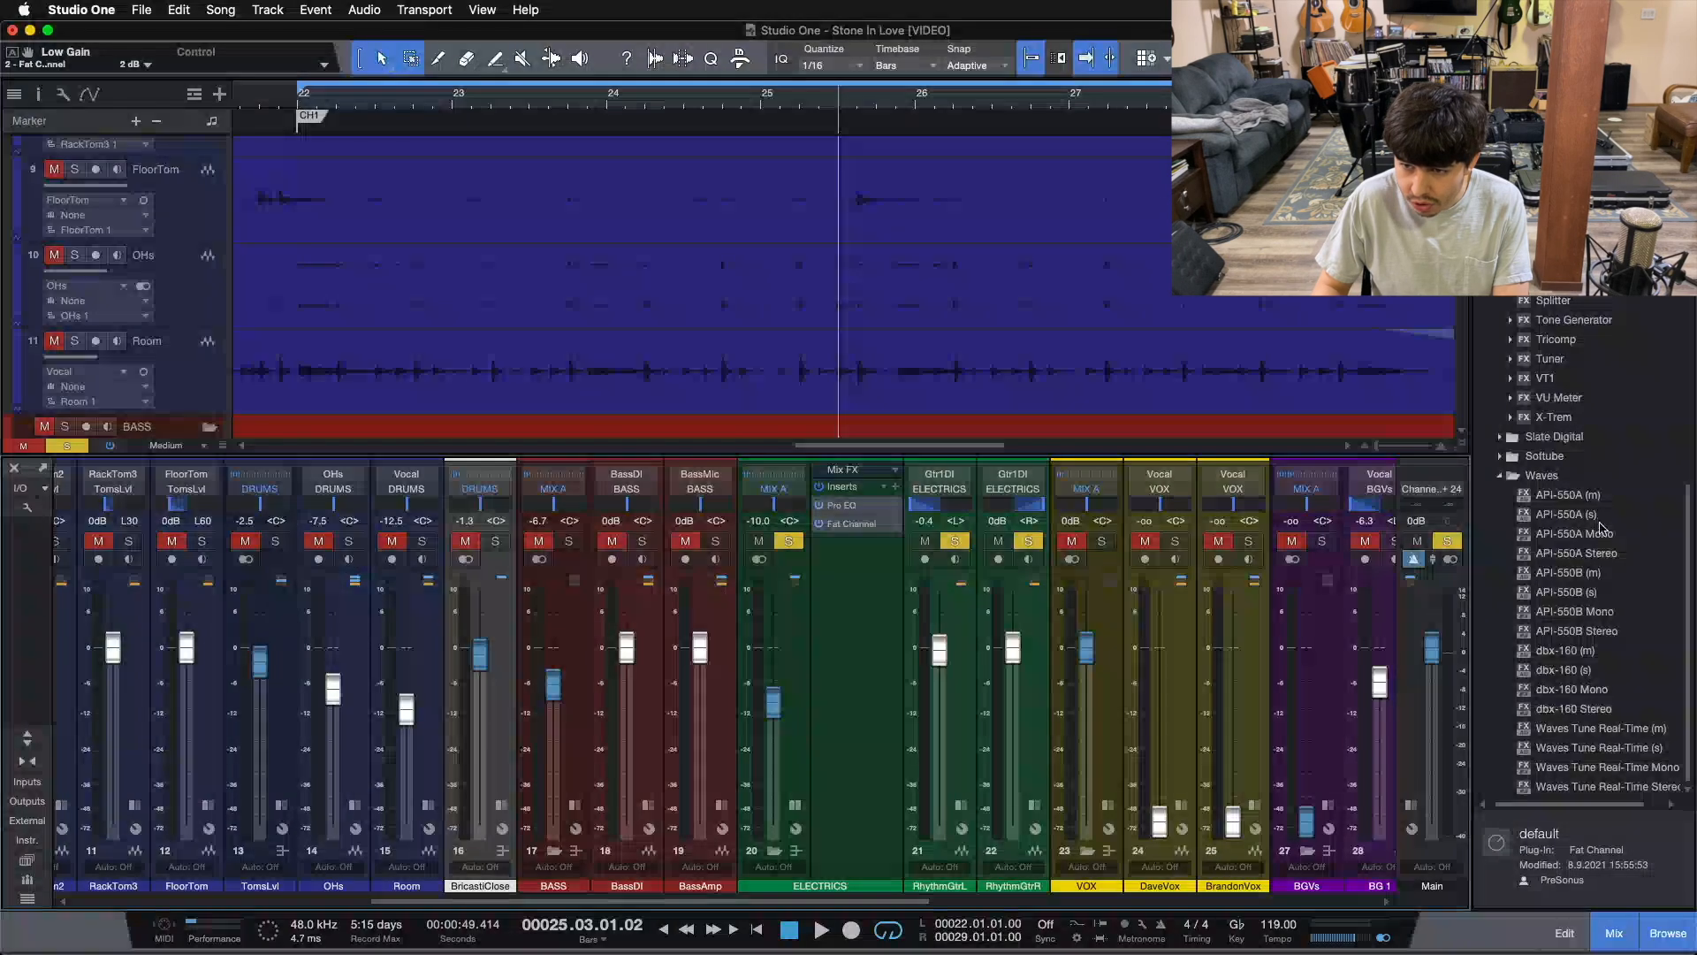
{"action": "left_click_drag", "start_coordinate": [1595, 535], "coordinate": [849, 563]}
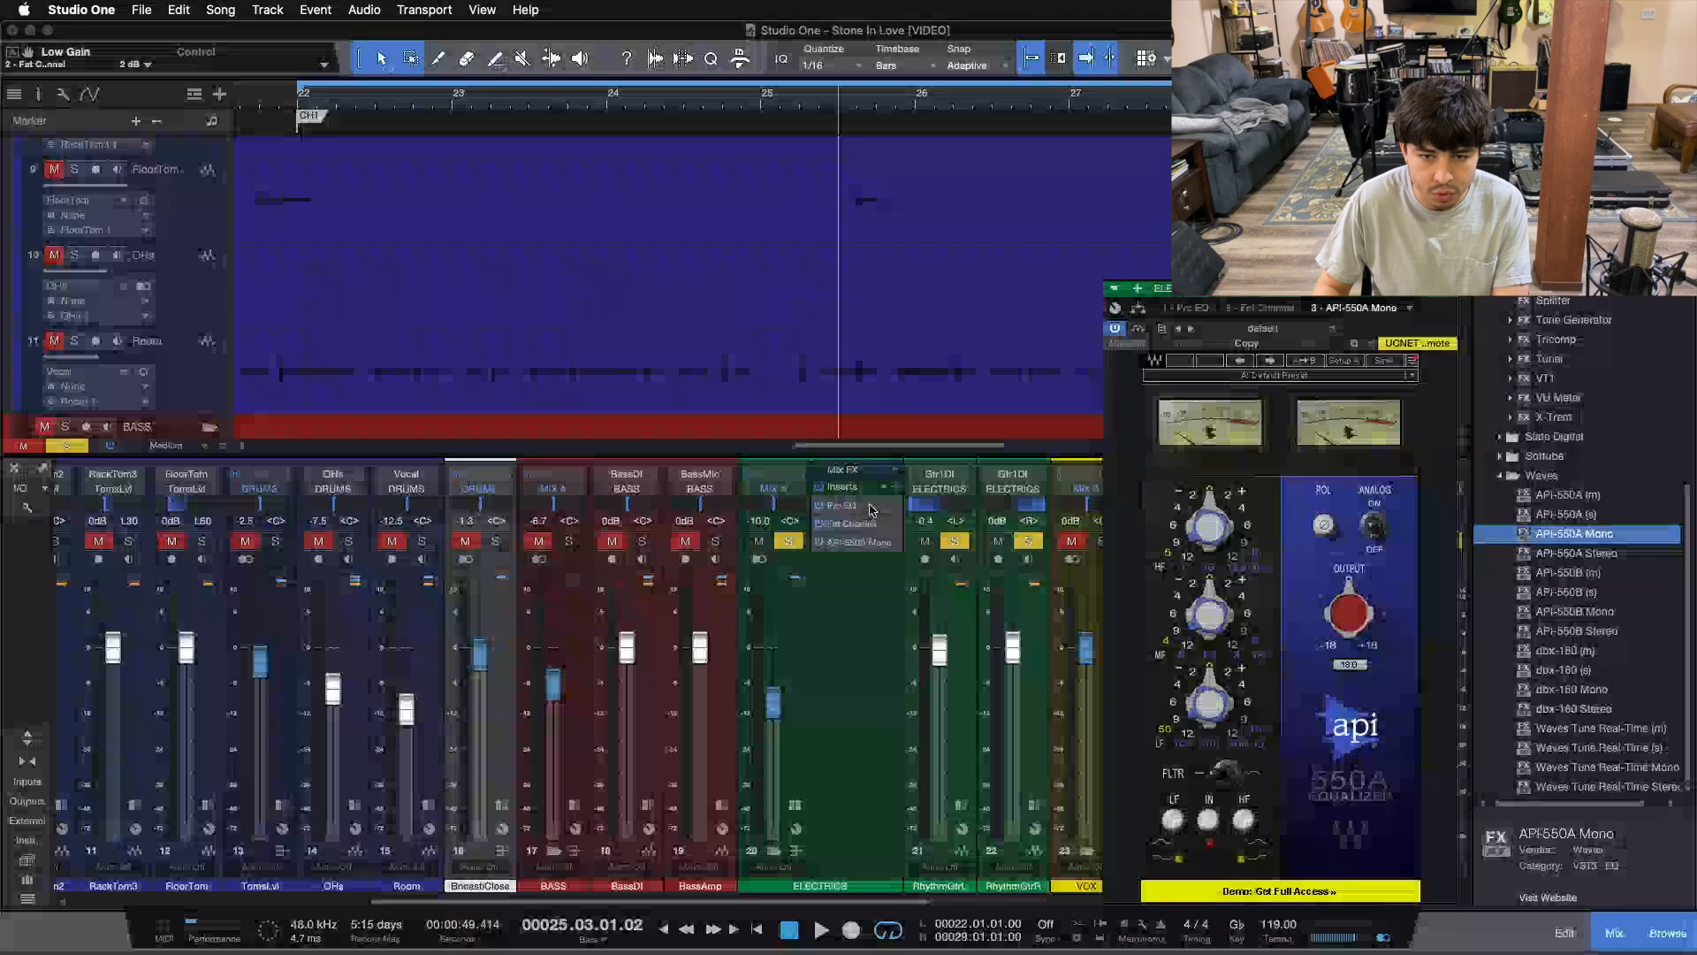
{"action": "left_click", "coordinate": [821, 526]}
Play the ELECTRICS bus from bar 22 through the API-550A Mono, moving its window aside, and stop playback
{"action": "left_click_drag", "start_coordinate": [1415, 290], "coordinate": [948, 249]}
{"action": "key", "text": "KP_1"}
{"action": "key", "text": "space"}
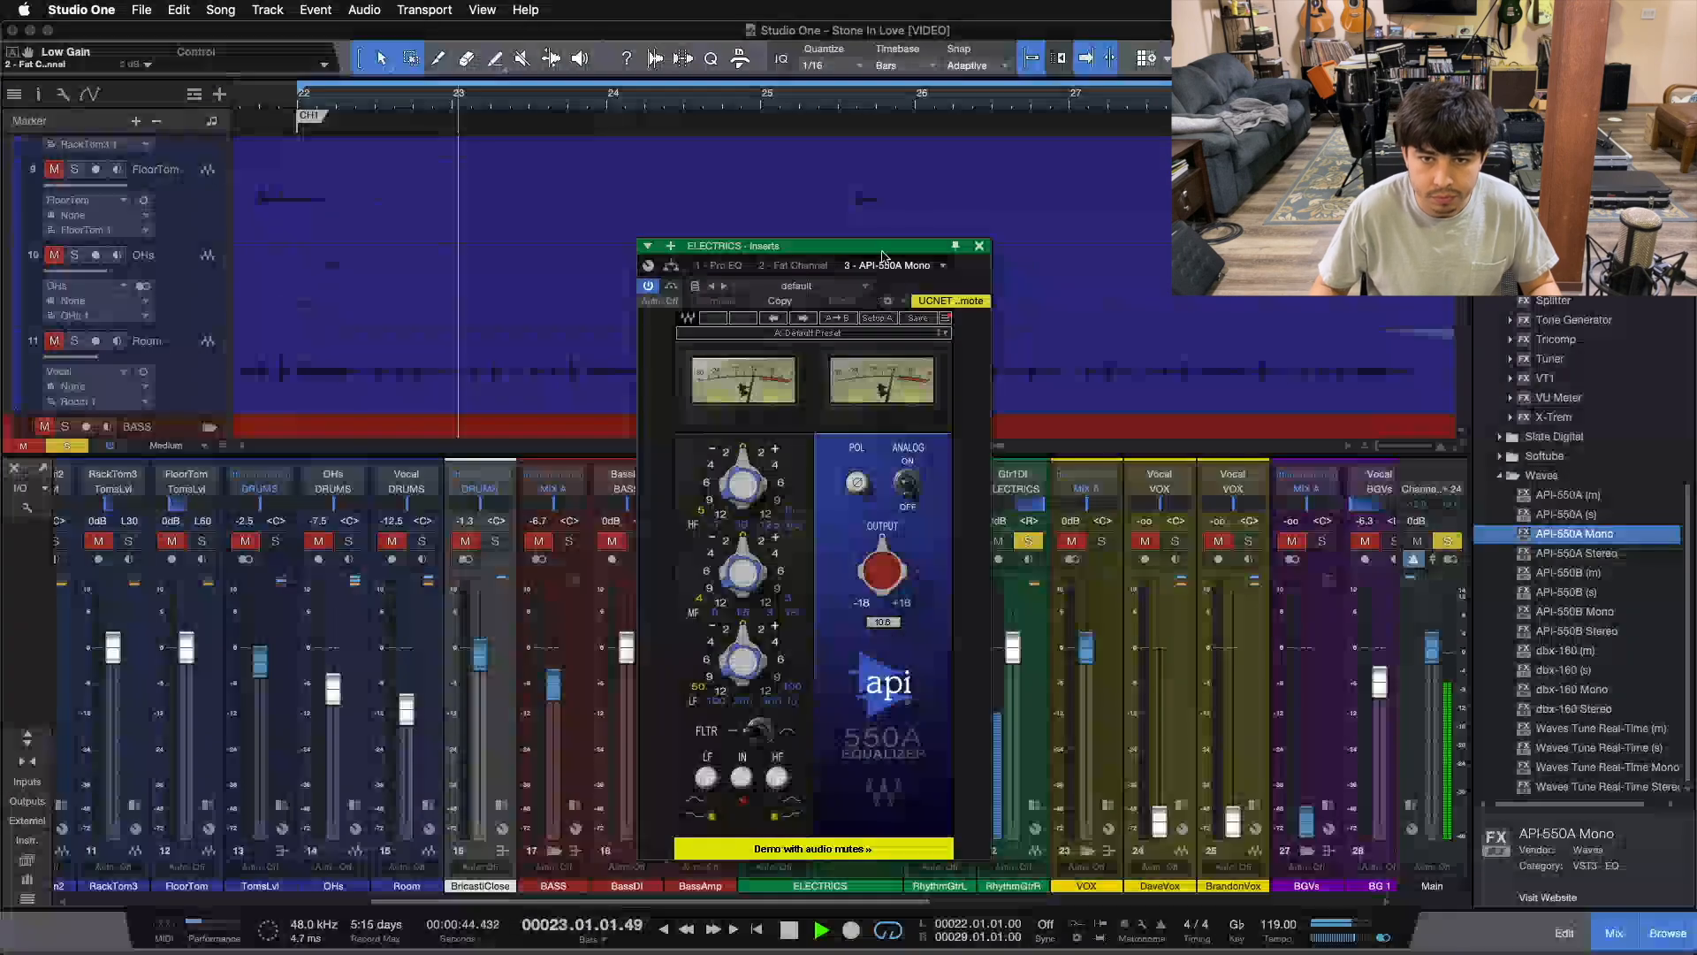
{"action": "left_click_drag", "start_coordinate": [831, 246], "coordinate": [1269, 206]}
{"action": "key", "text": "space"}
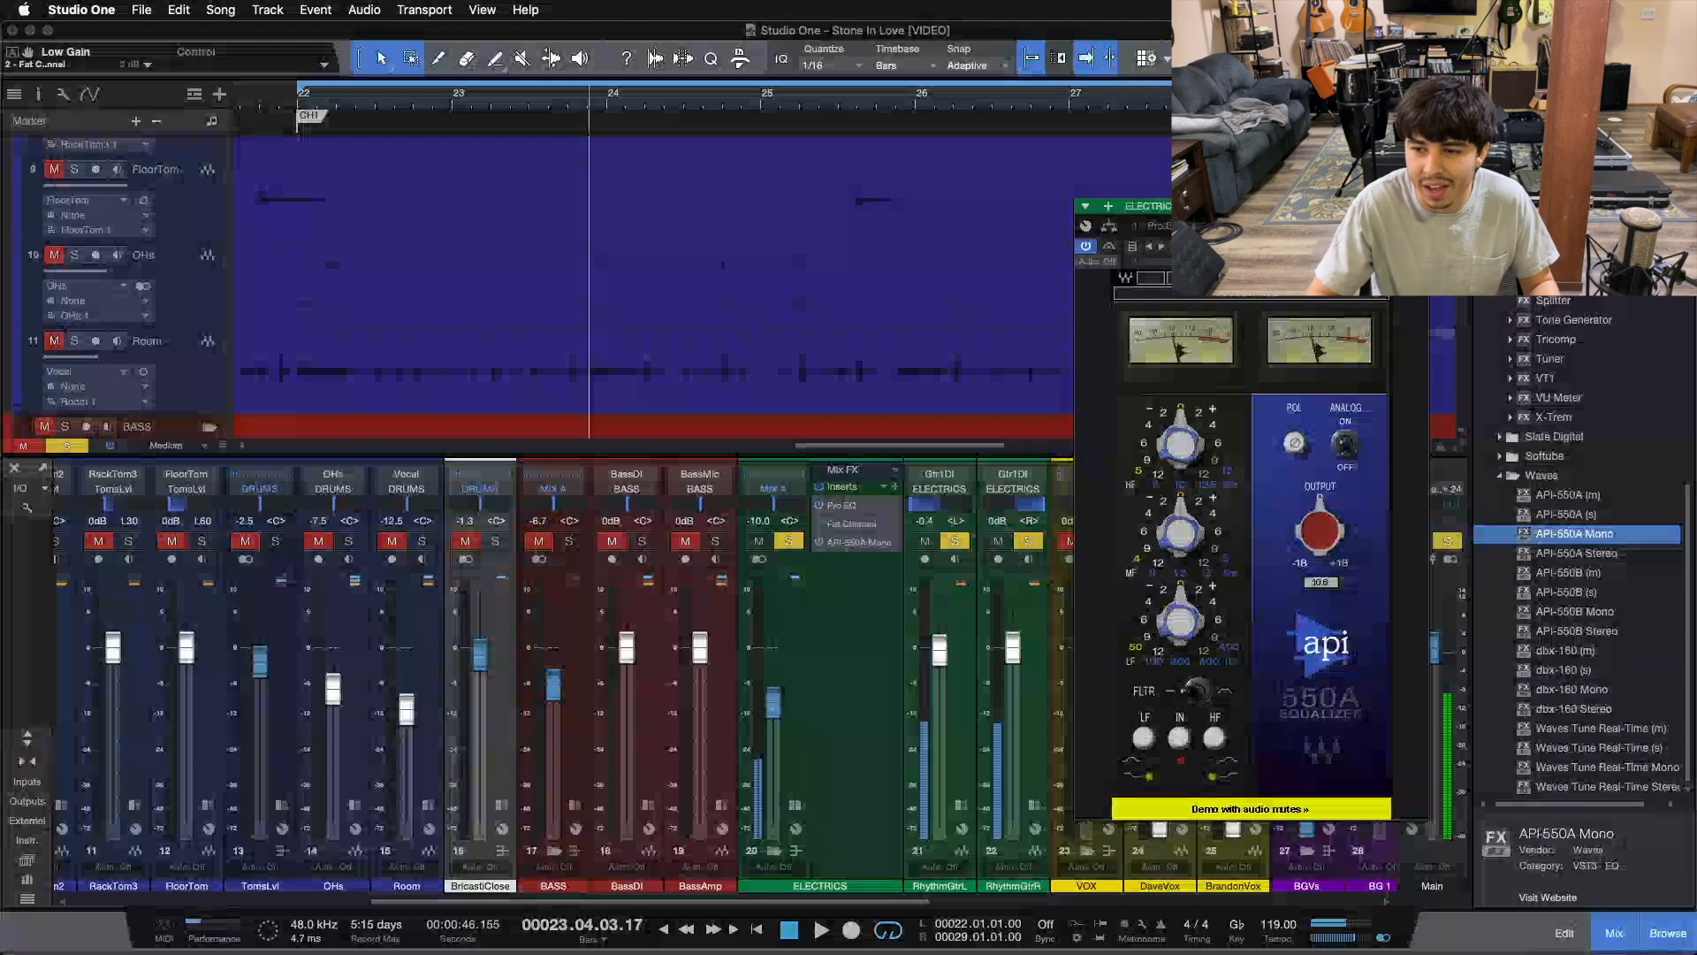
Replace the API-550A Mono on the ELECTRICS bus with the API-550A Stereo and resume playback
{"action": "right_click", "coordinate": [871, 544]}
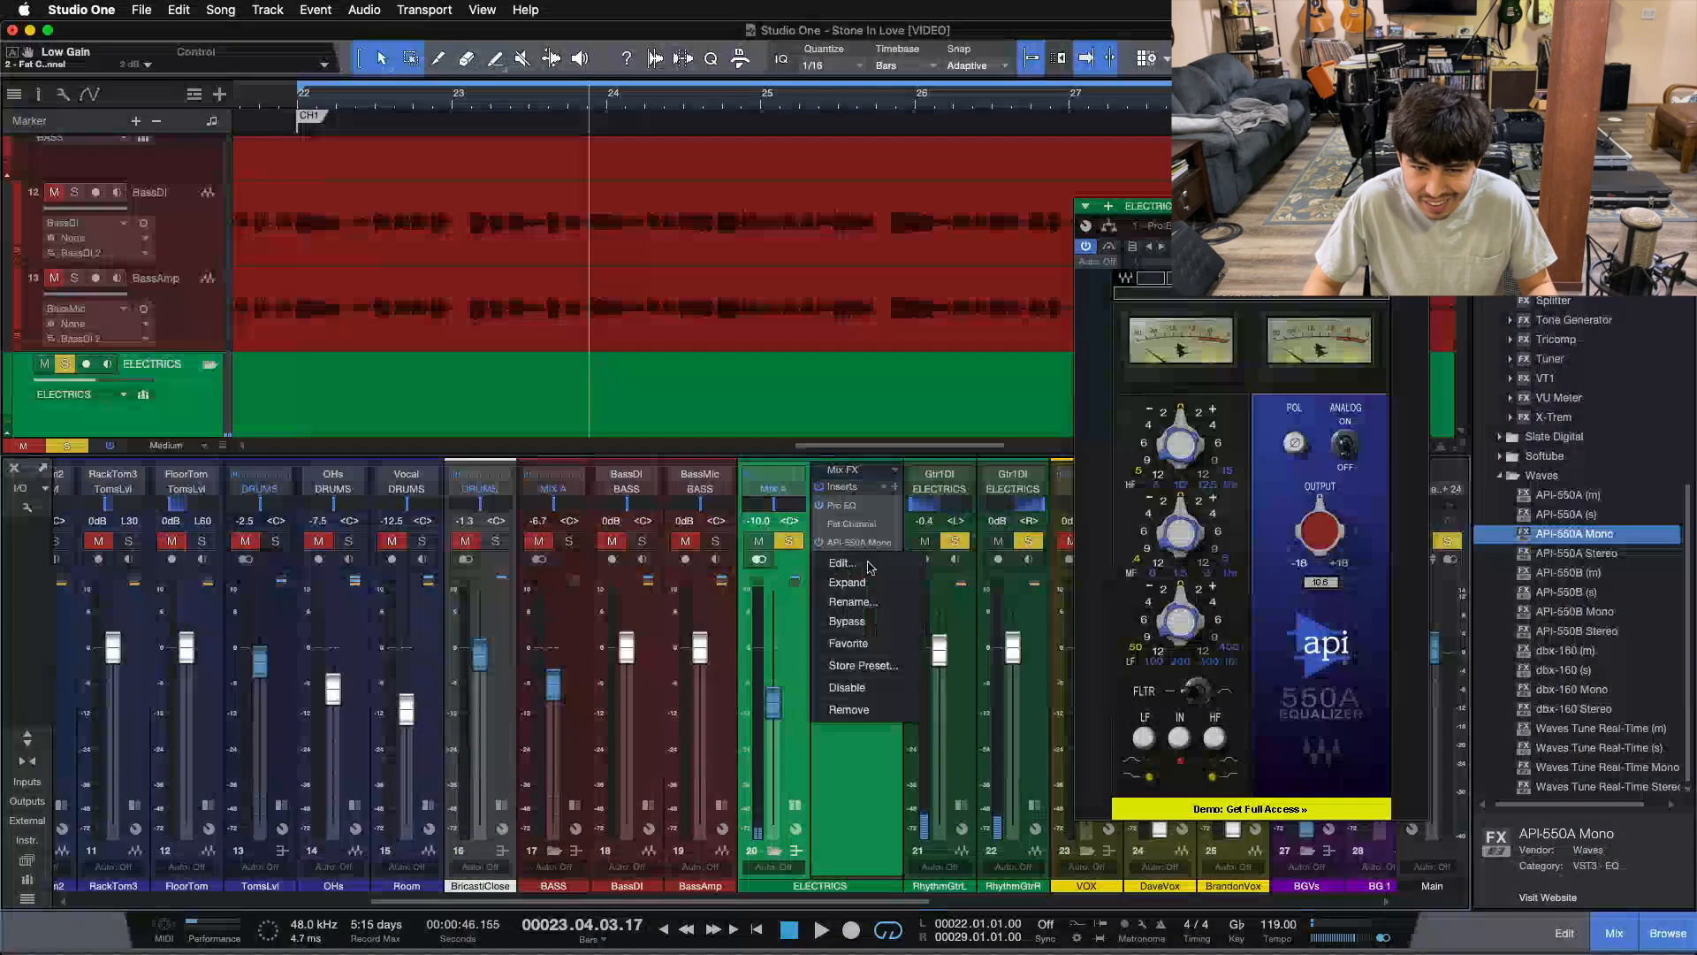
{"action": "left_click", "coordinate": [853, 711]}
{"action": "left_click_drag", "start_coordinate": [1571, 555], "coordinate": [847, 572]}
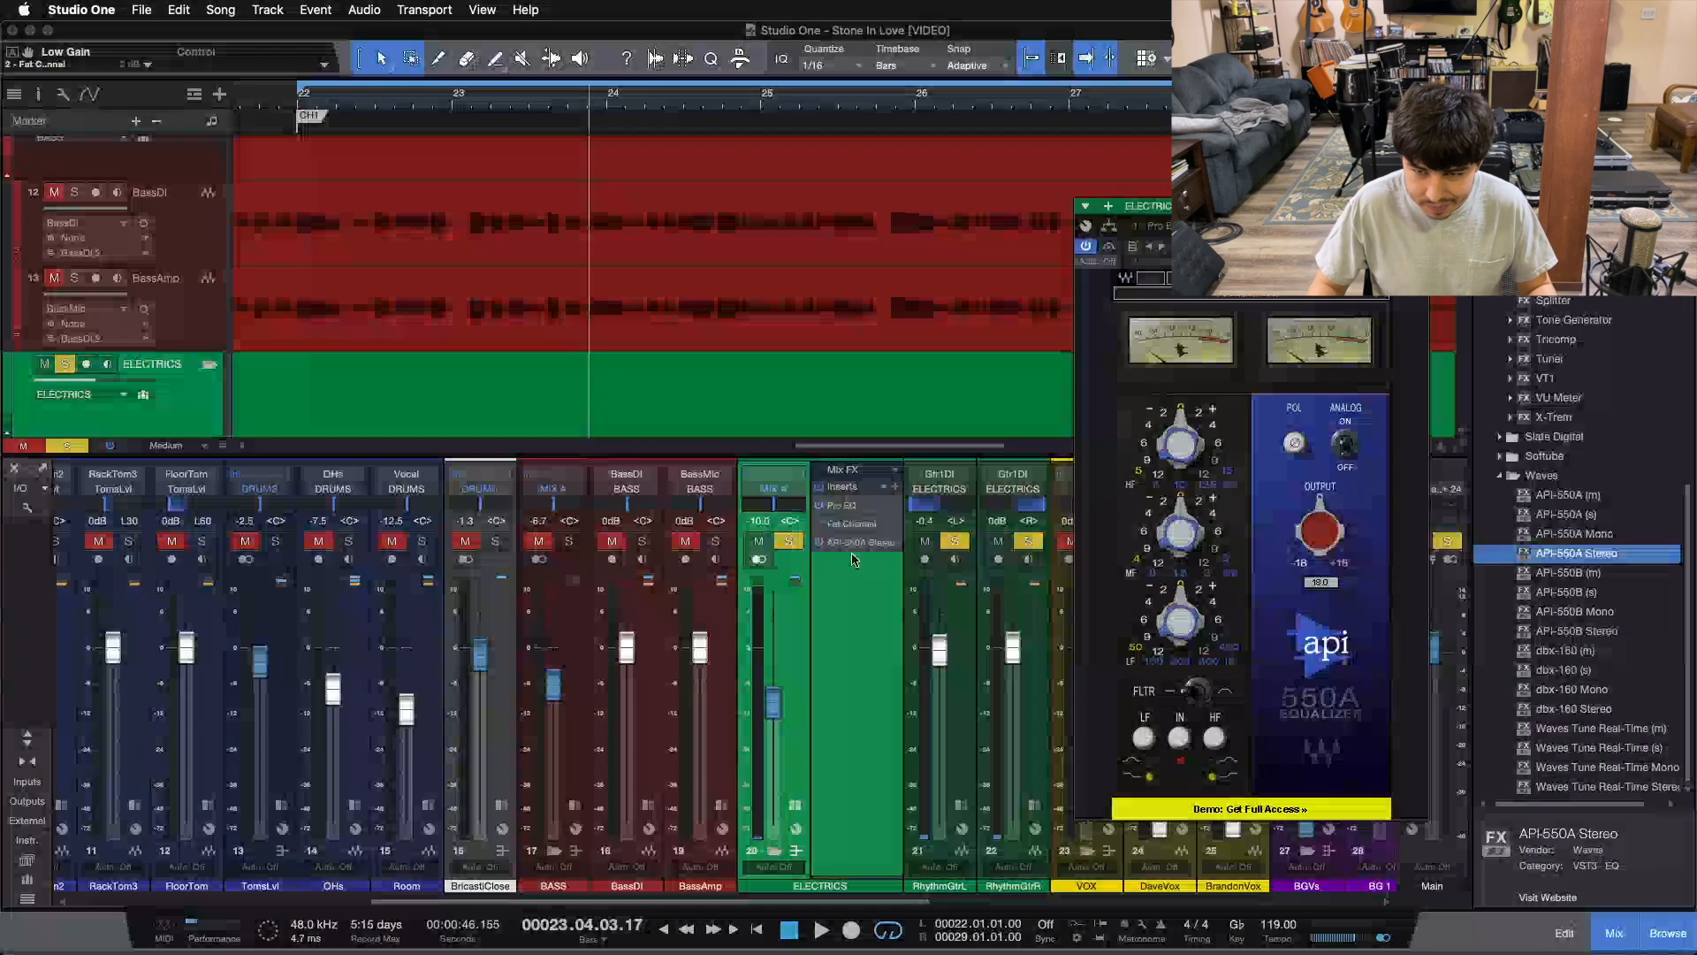
{"action": "key", "text": "space"}
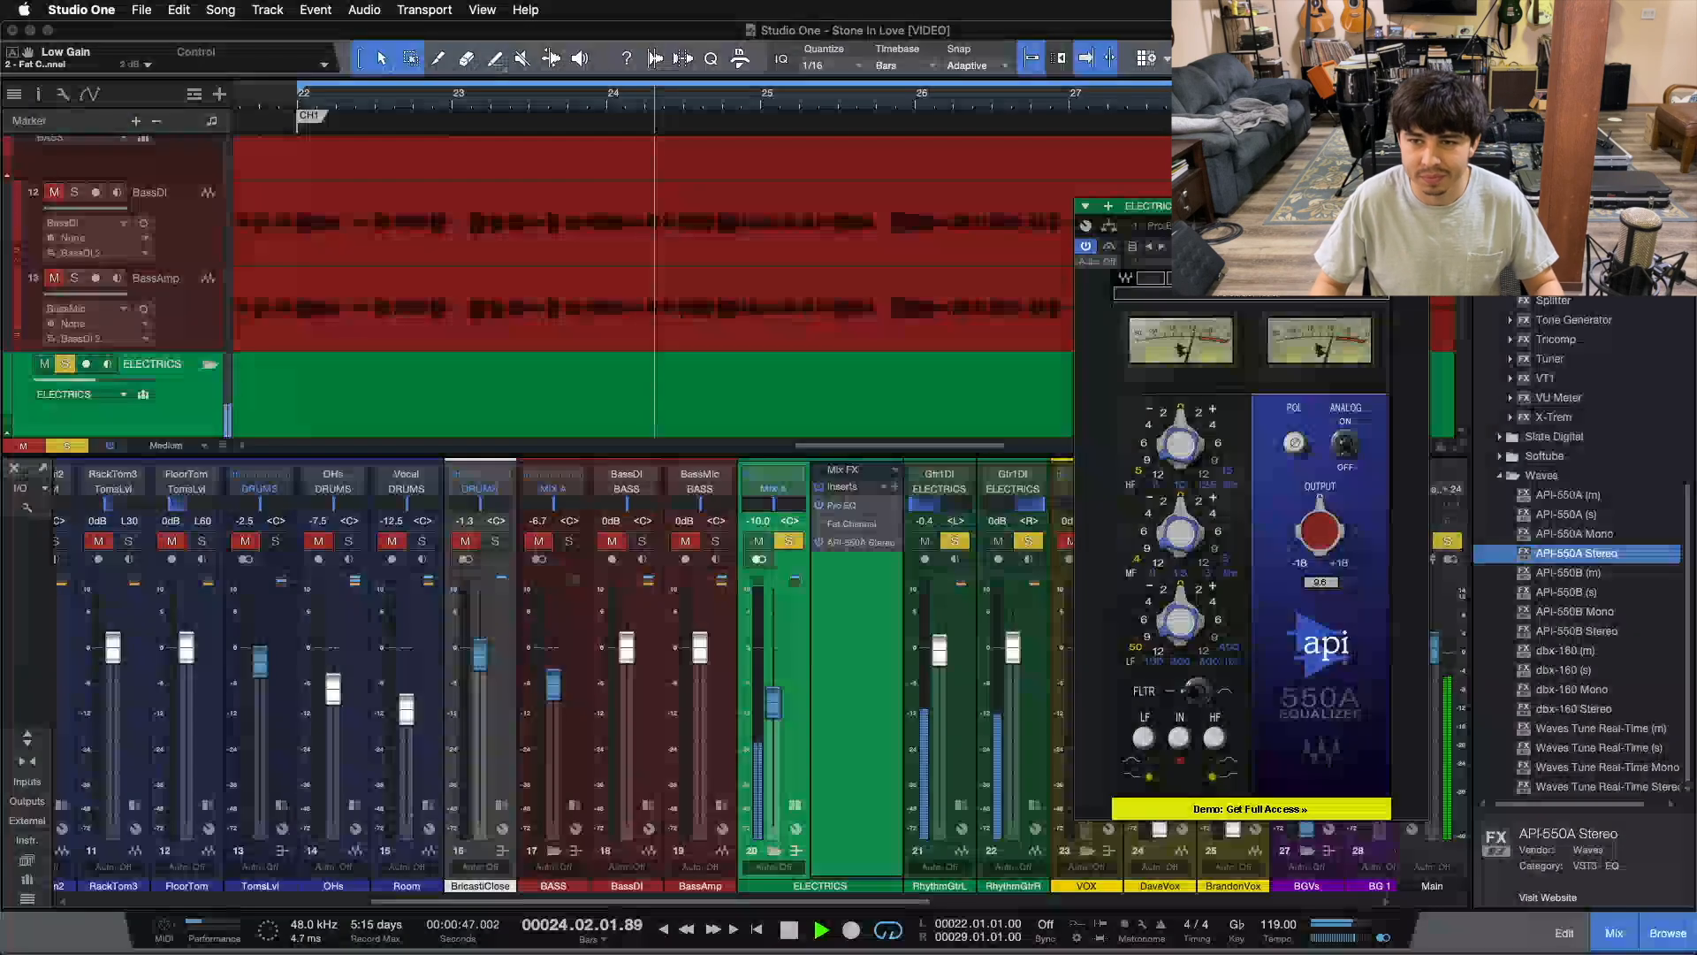
{"action": "left_click_drag", "start_coordinate": [1271, 212], "coordinate": [1103, 268]}
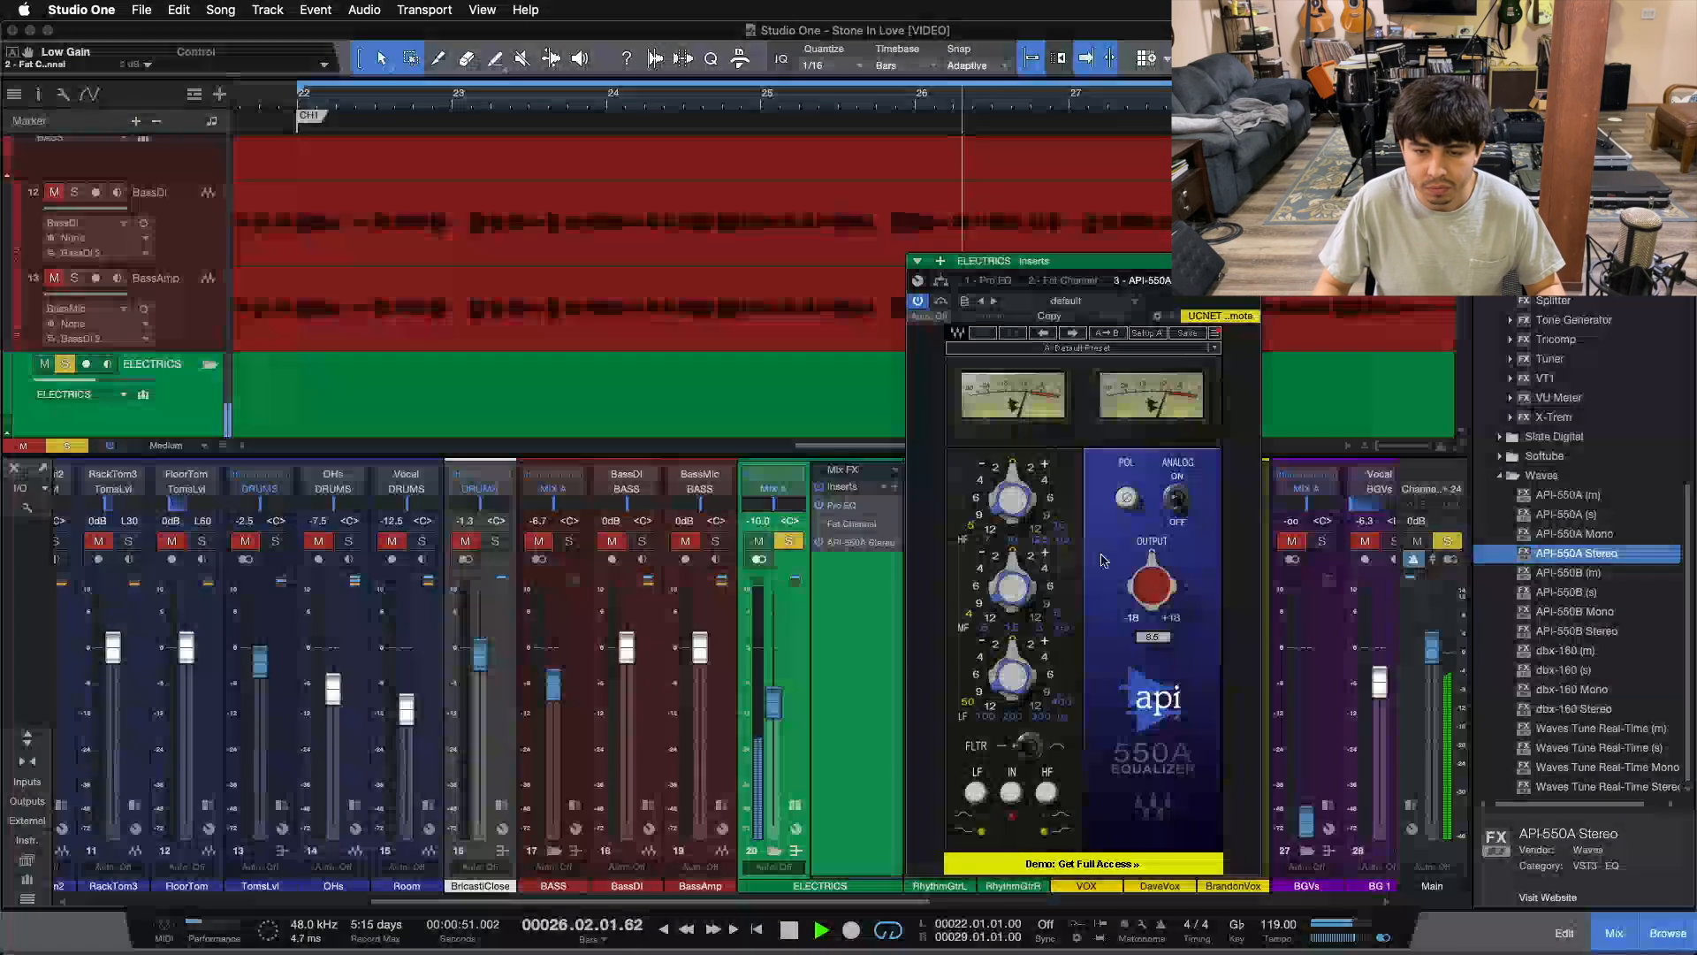
On the API-550A, set the mid band to 1.5 kHz at +2 dB and the low band to a 200 Hz bell at +2 dB
{"action": "mouse_move", "coordinate": [1011, 588]}
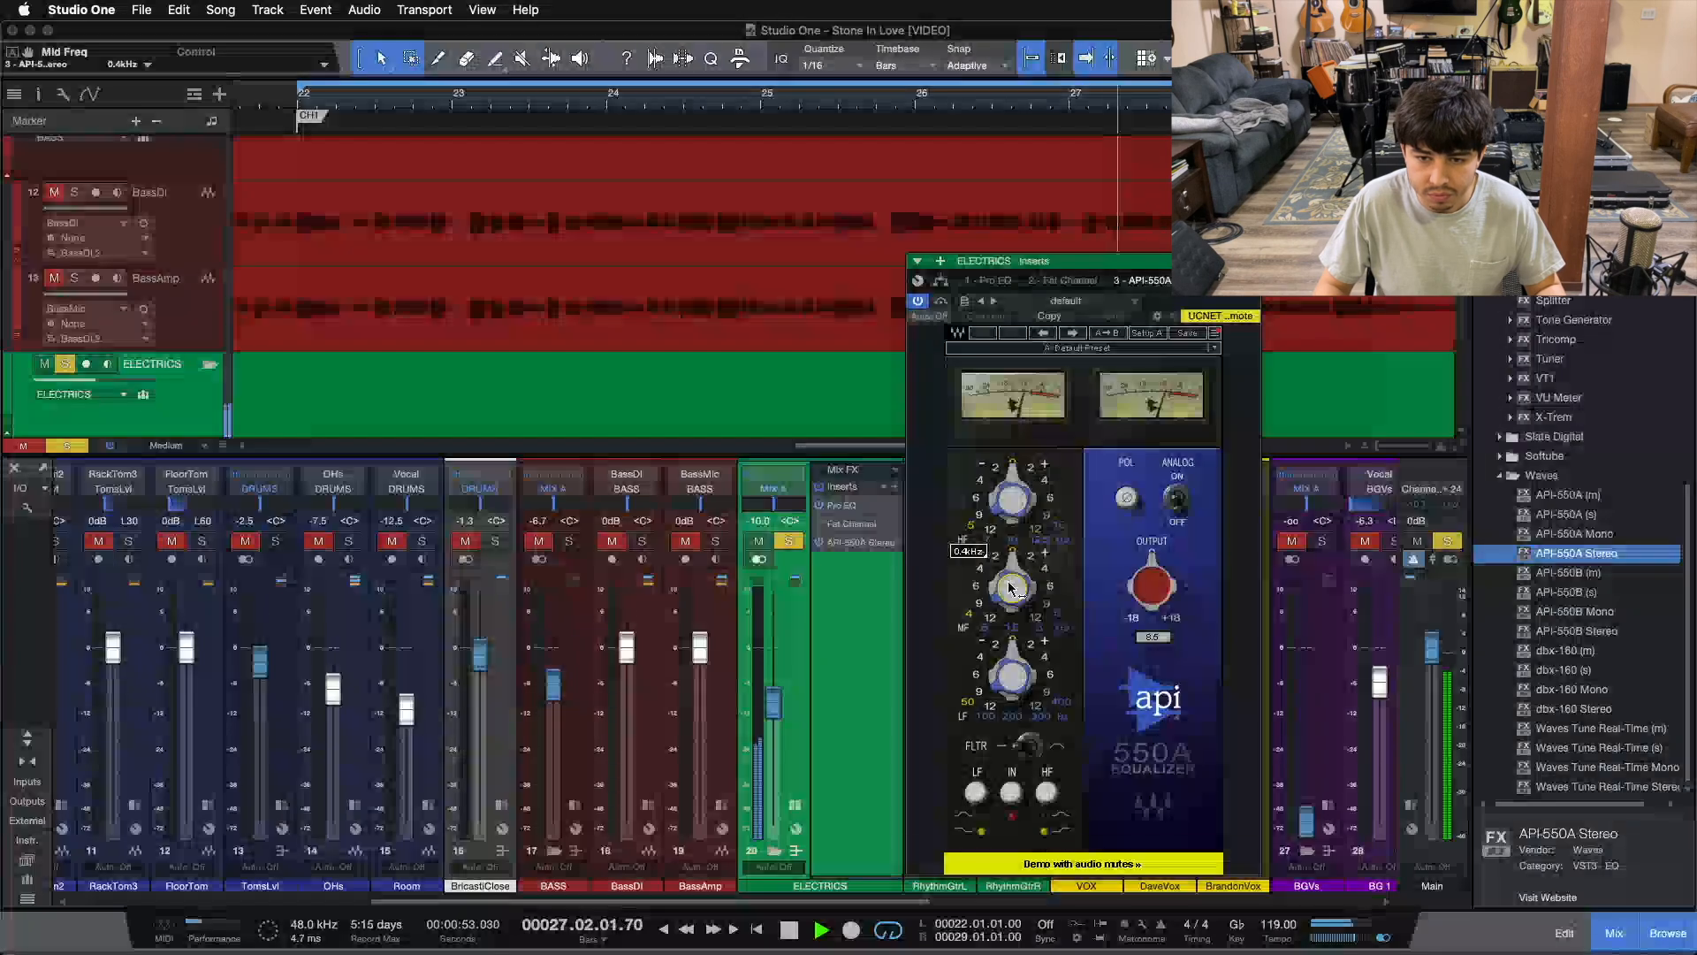
{"action": "scroll", "coordinate": [1013, 562], "scroll_direction": "up", "scroll_amount": 1}
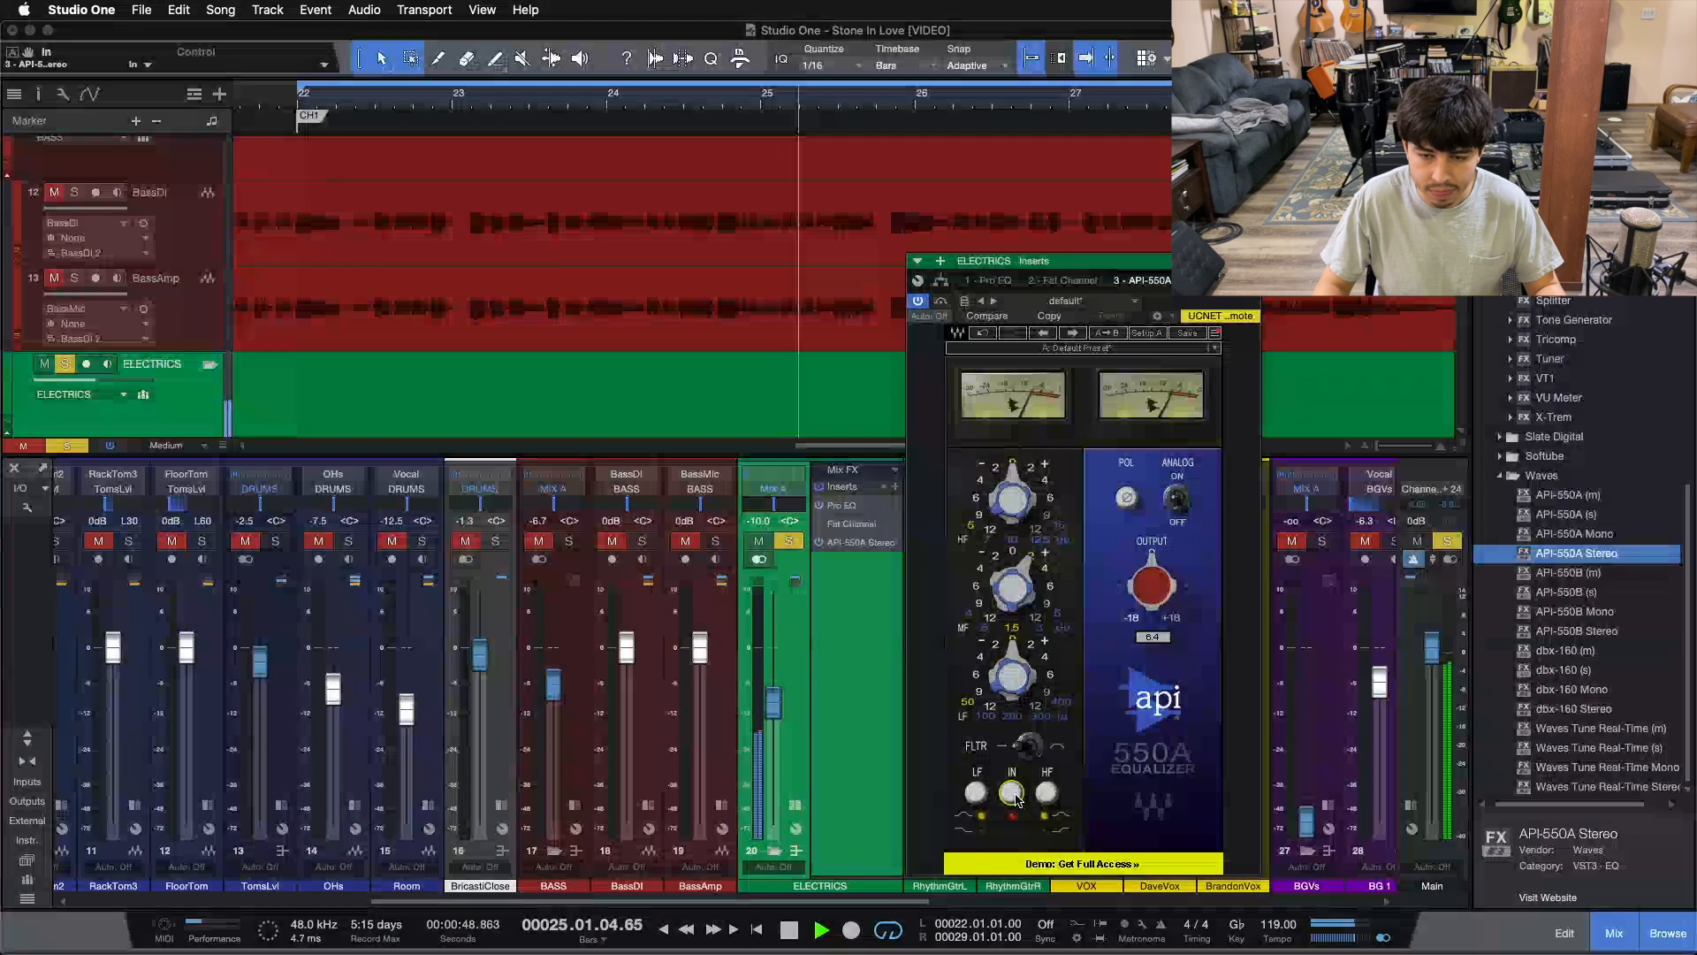
{"action": "scroll", "coordinate": [1014, 681], "scroll_direction": "up", "scroll_amount": 2}
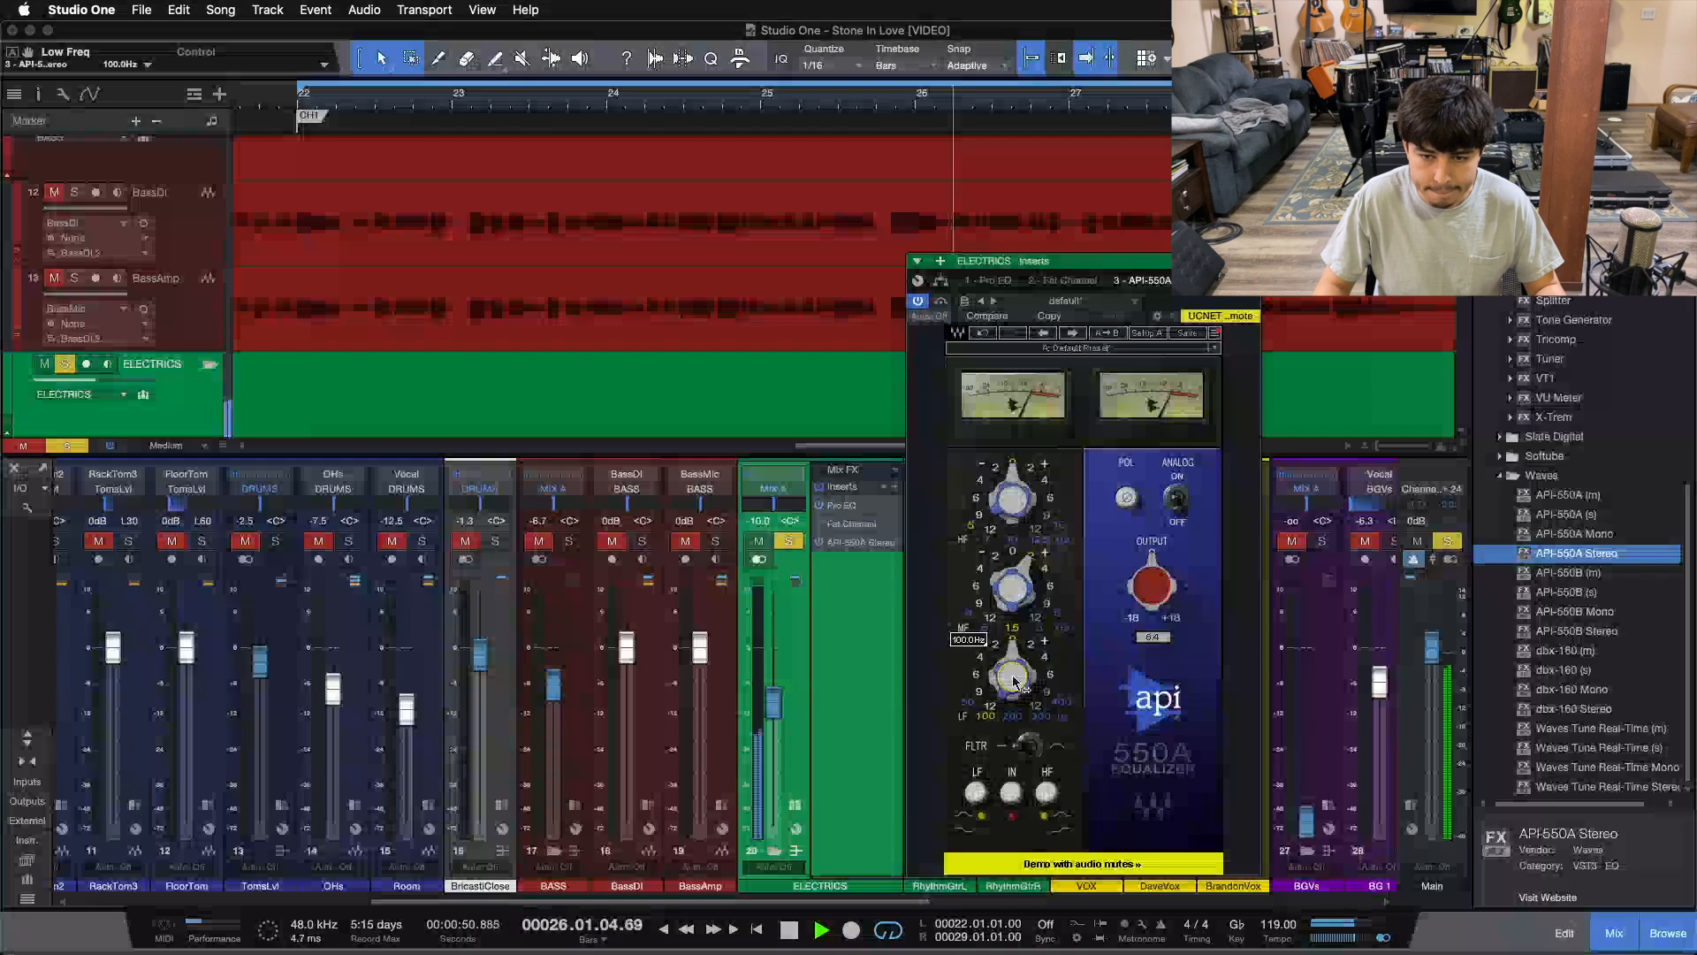
{"action": "scroll", "coordinate": [1022, 653], "scroll_direction": "up", "scroll_amount": 1}
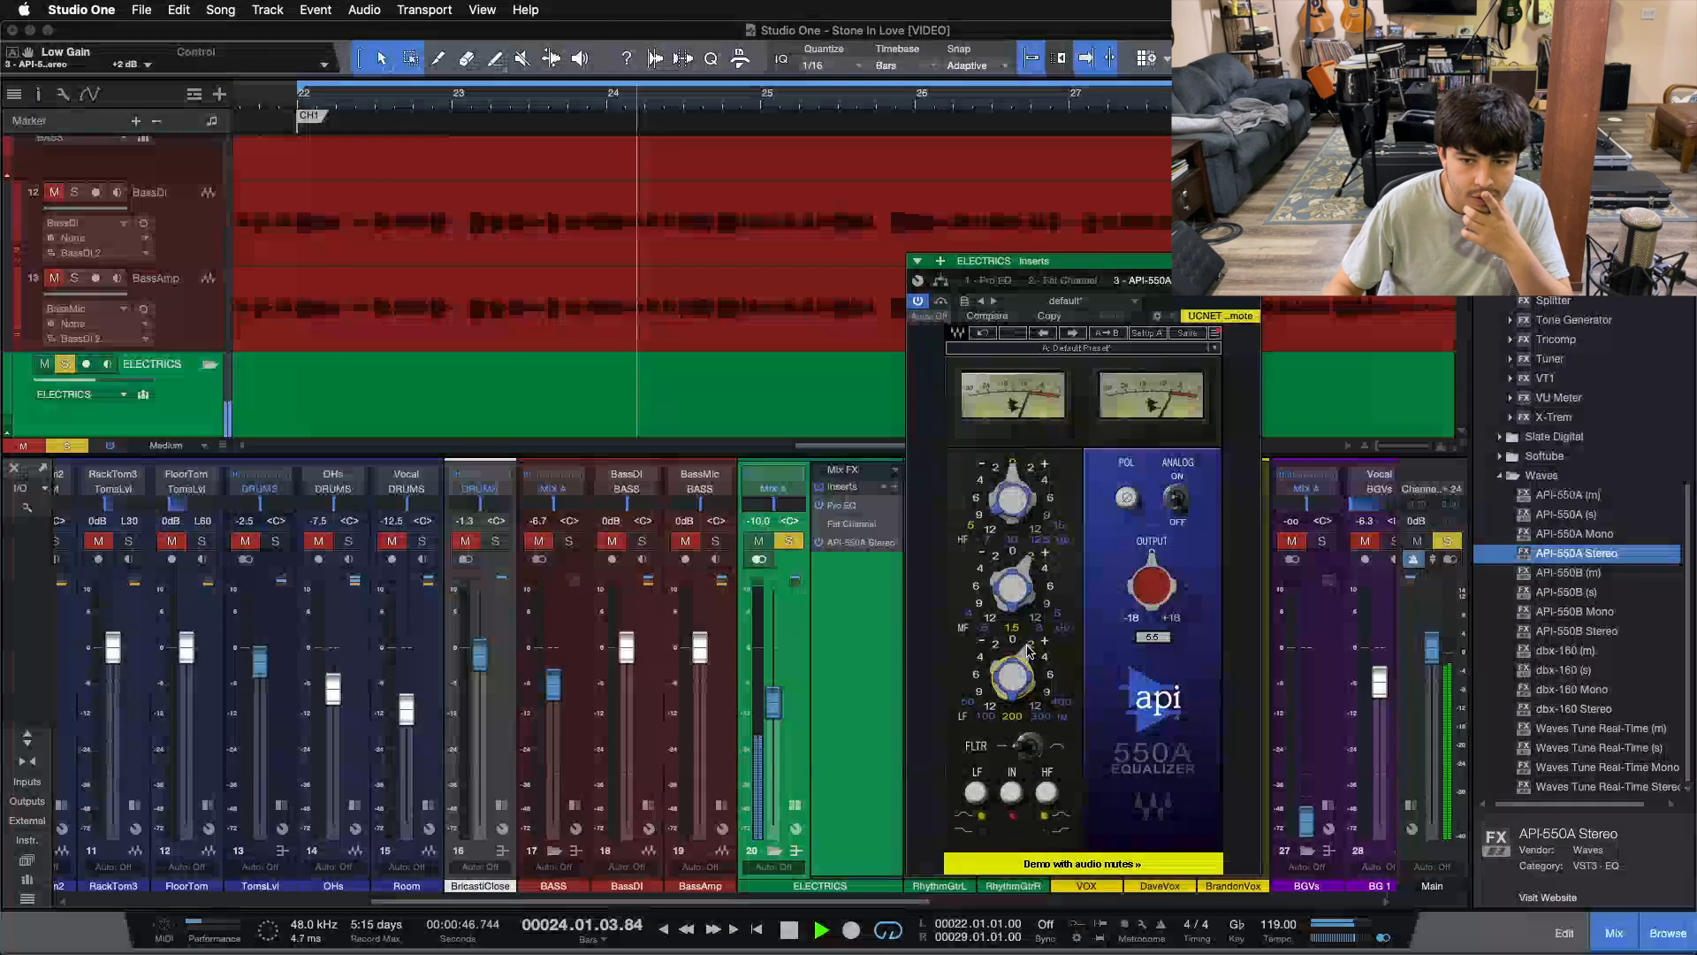
{"action": "left_click", "coordinate": [975, 793]}
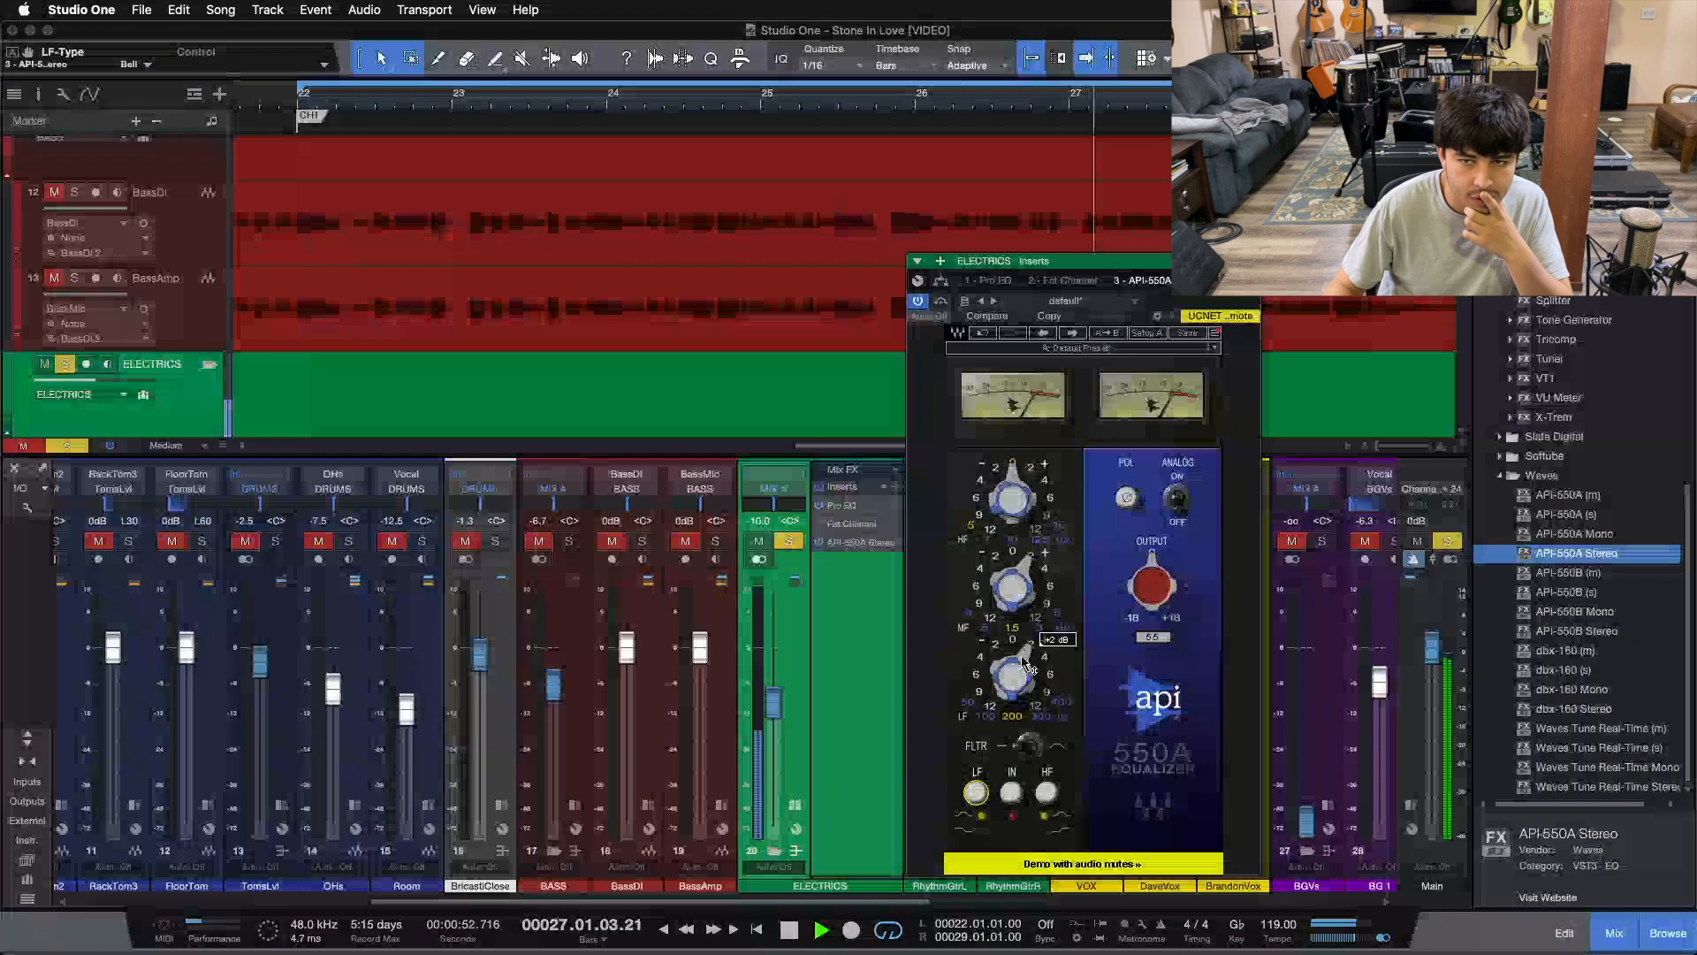
Compare the API-550A with the Fat Channel's settings, turn off its Analog option, and stop playback
{"action": "left_click", "coordinate": [1067, 281]}
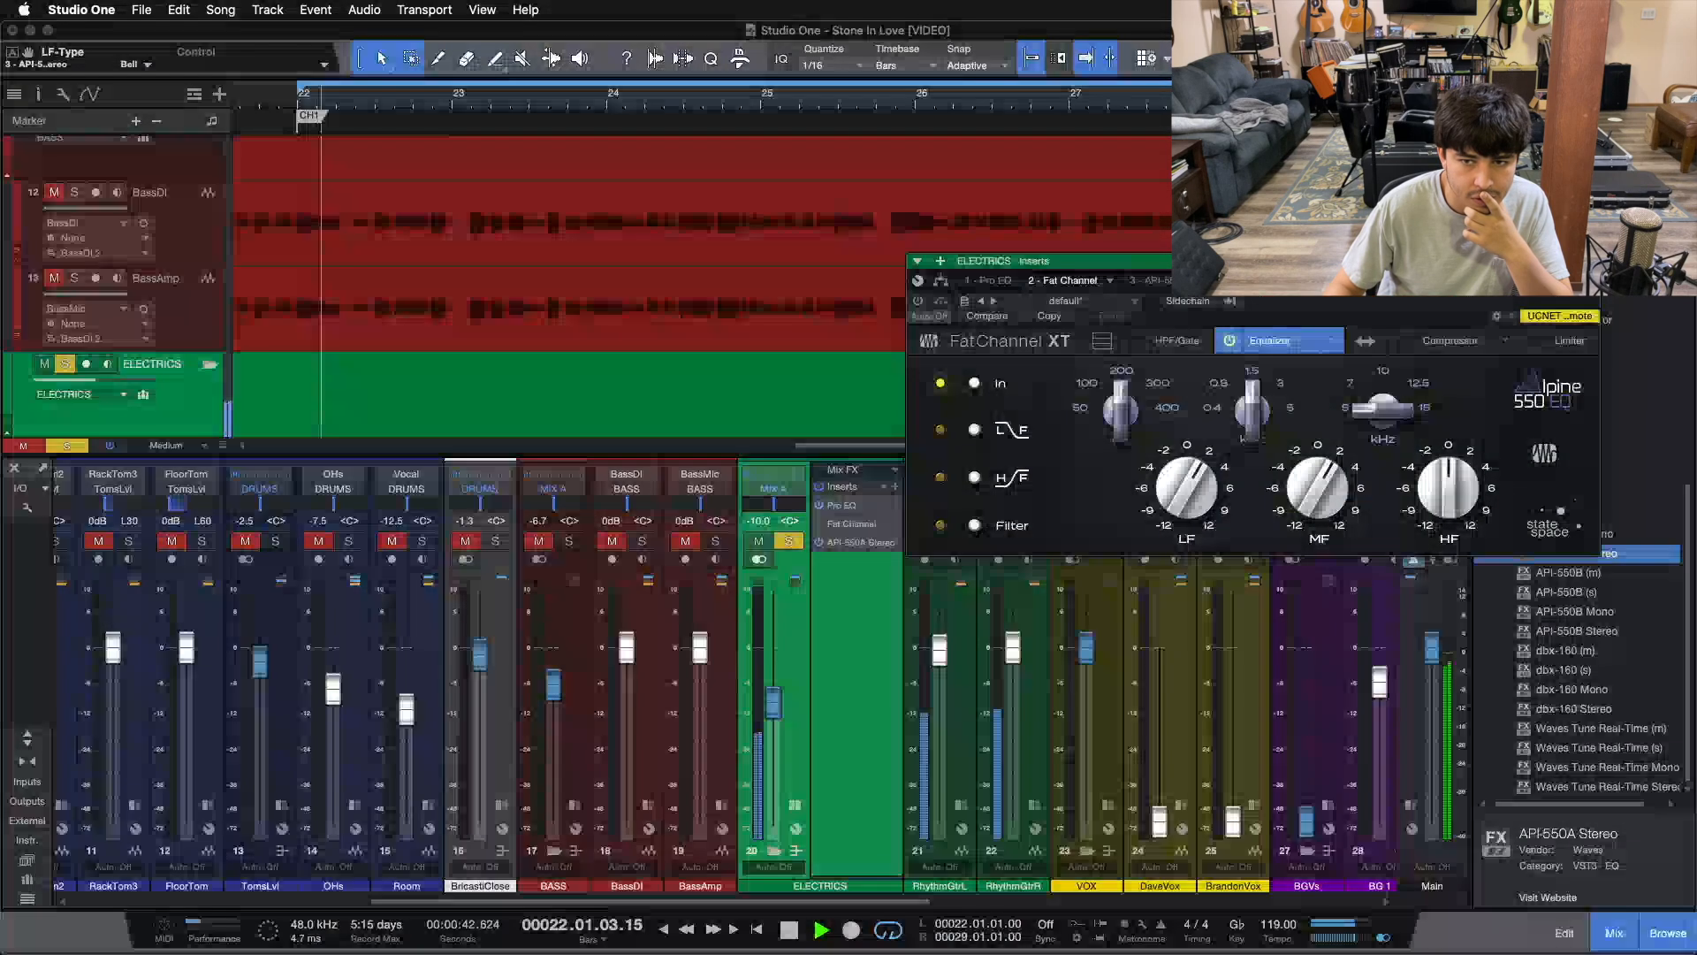
{"action": "left_click", "coordinate": [1150, 280]}
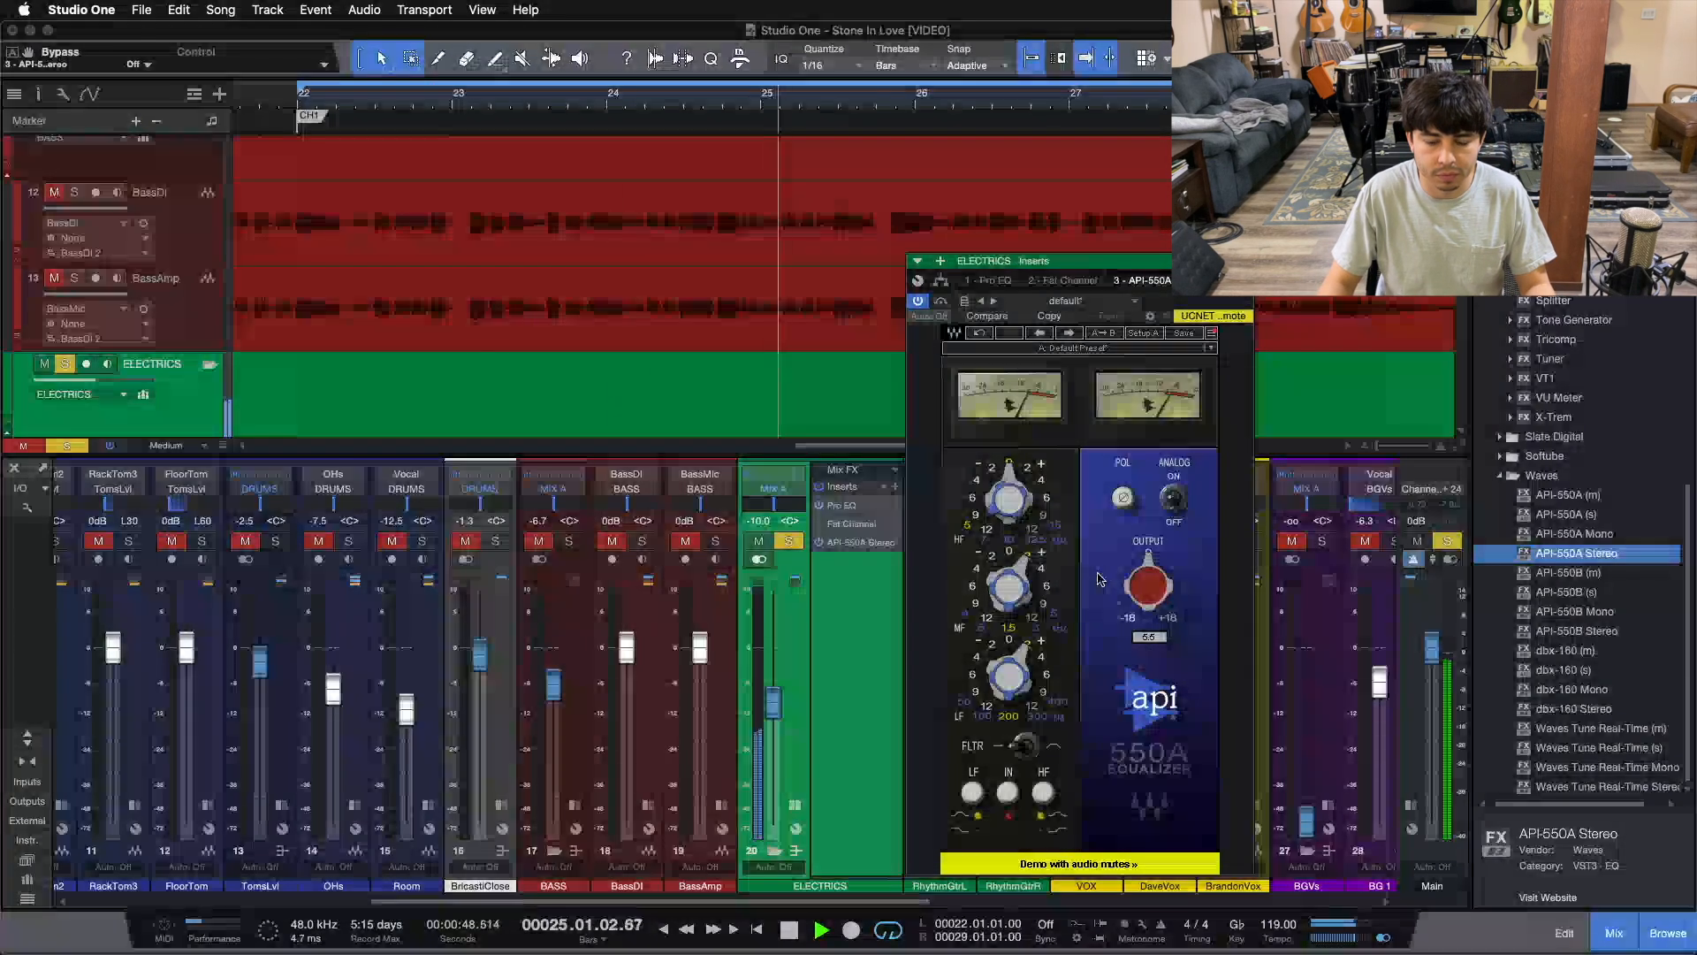
{"action": "left_click", "coordinate": [1176, 500]}
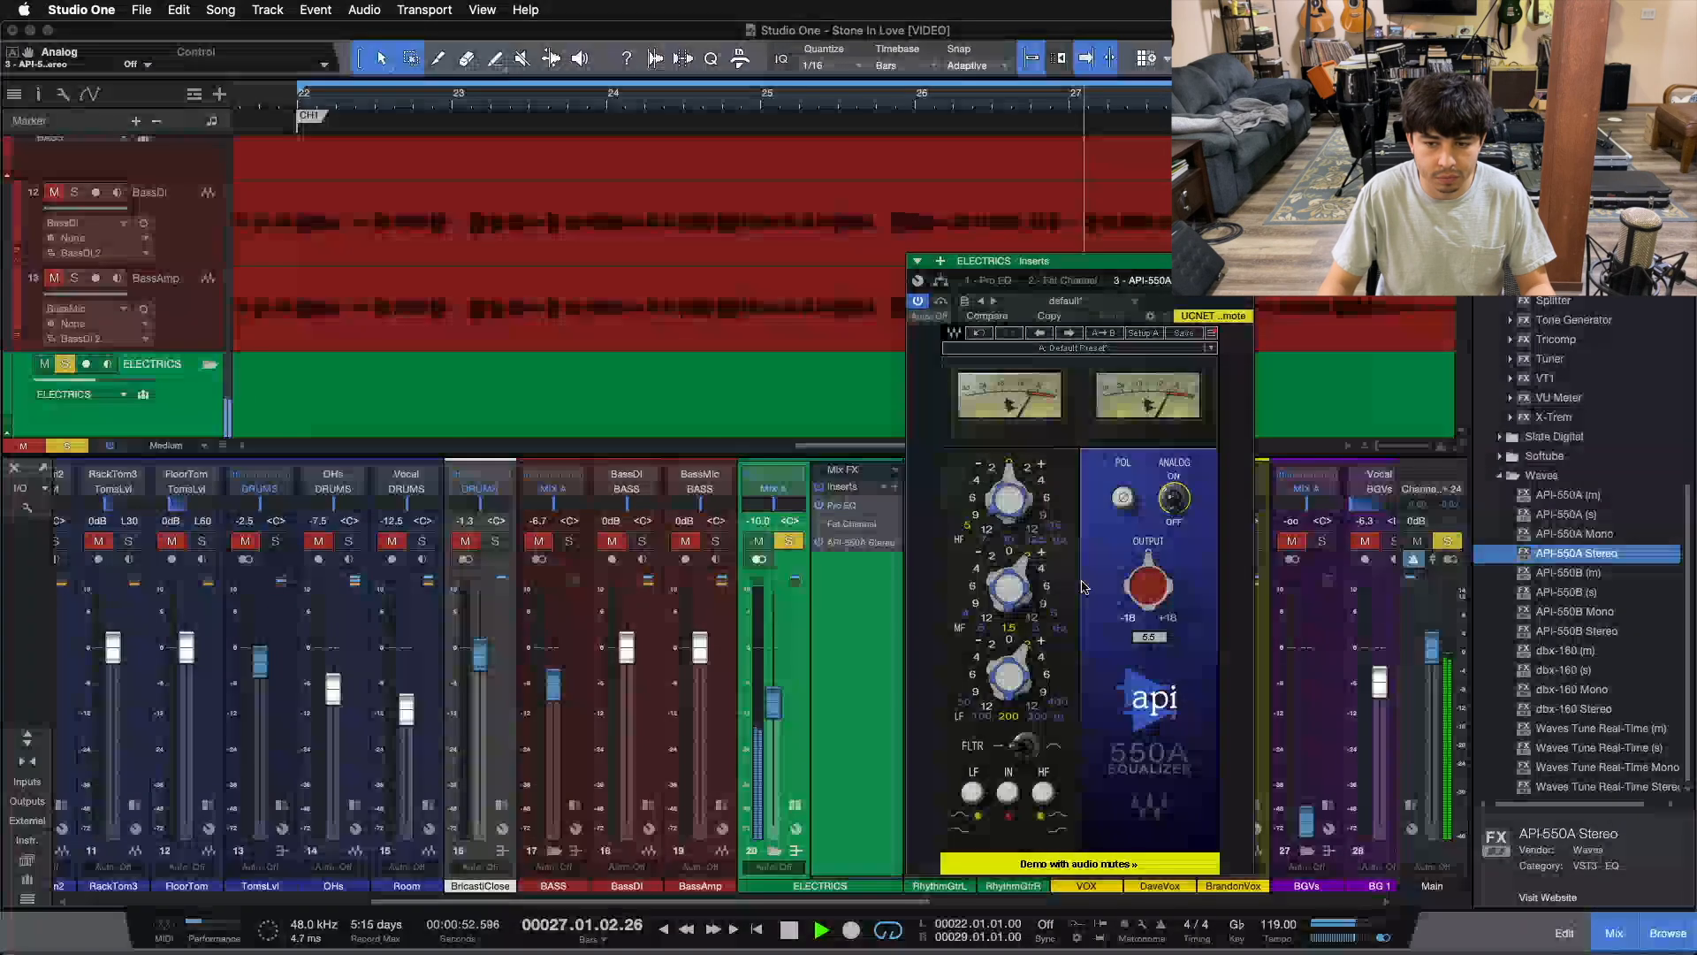
{"action": "key", "text": "space"}
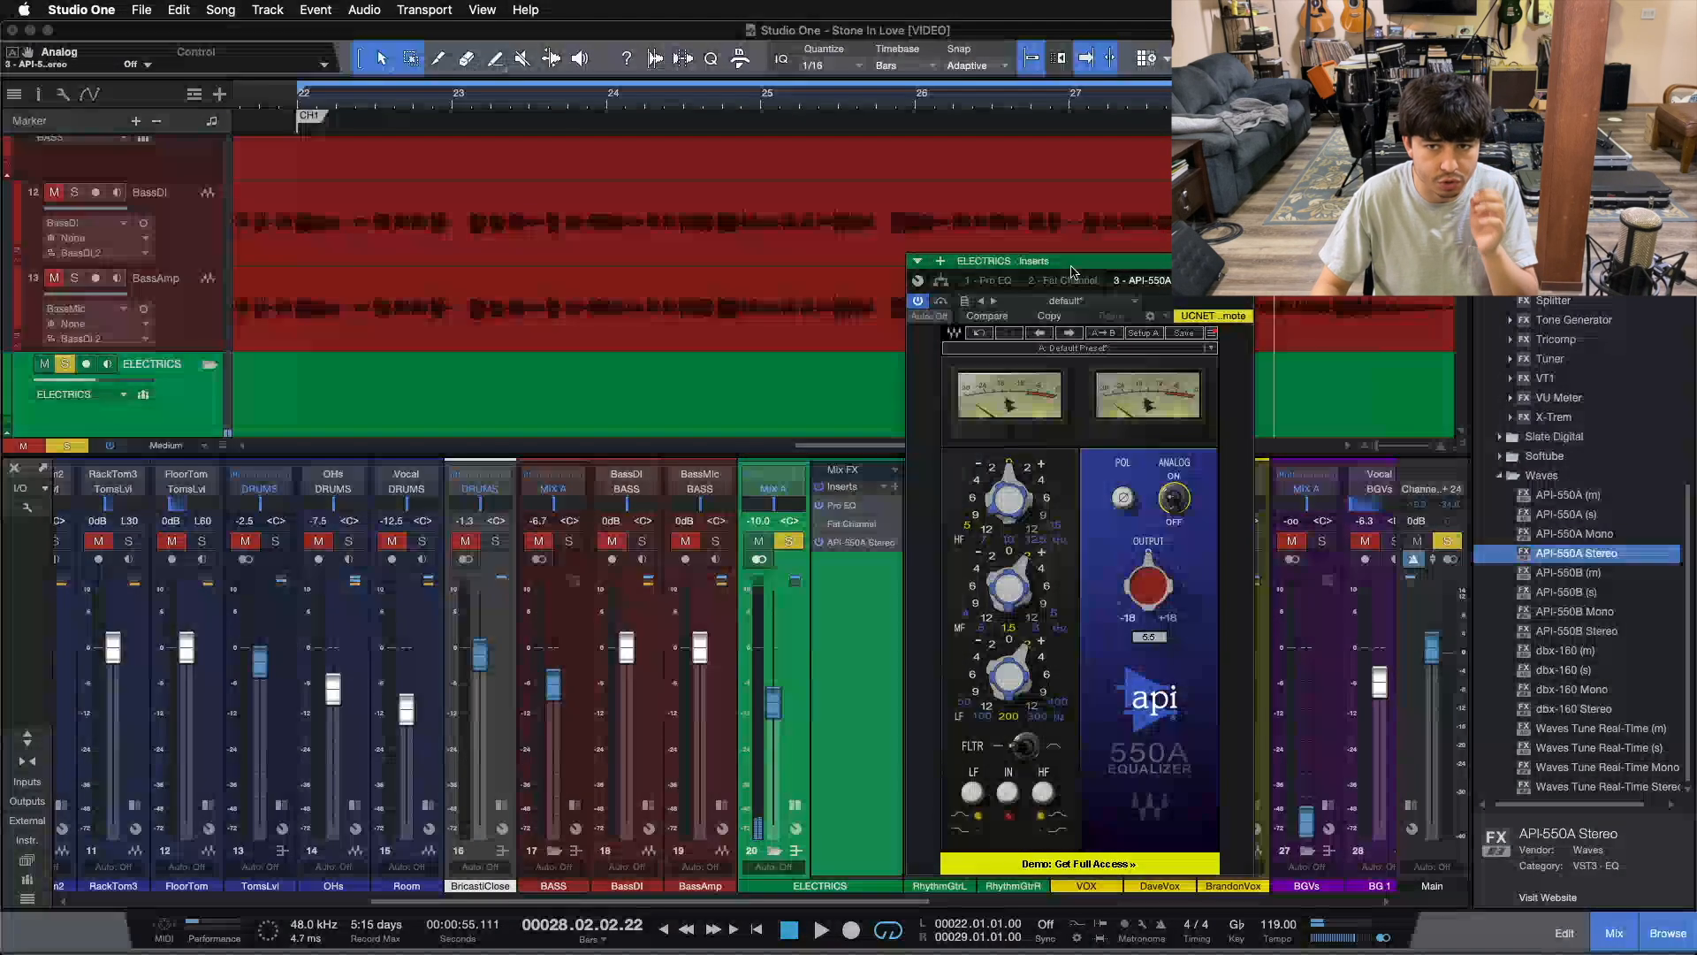
Pin the API-550A window and open the ELECTRICS Fat Channel in a second window beside it
{"action": "left_click_drag", "start_coordinate": [1151, 268], "coordinate": [502, 265]}
{"action": "left_click", "coordinate": [639, 277]}
{"action": "left_click", "coordinate": [851, 523]}
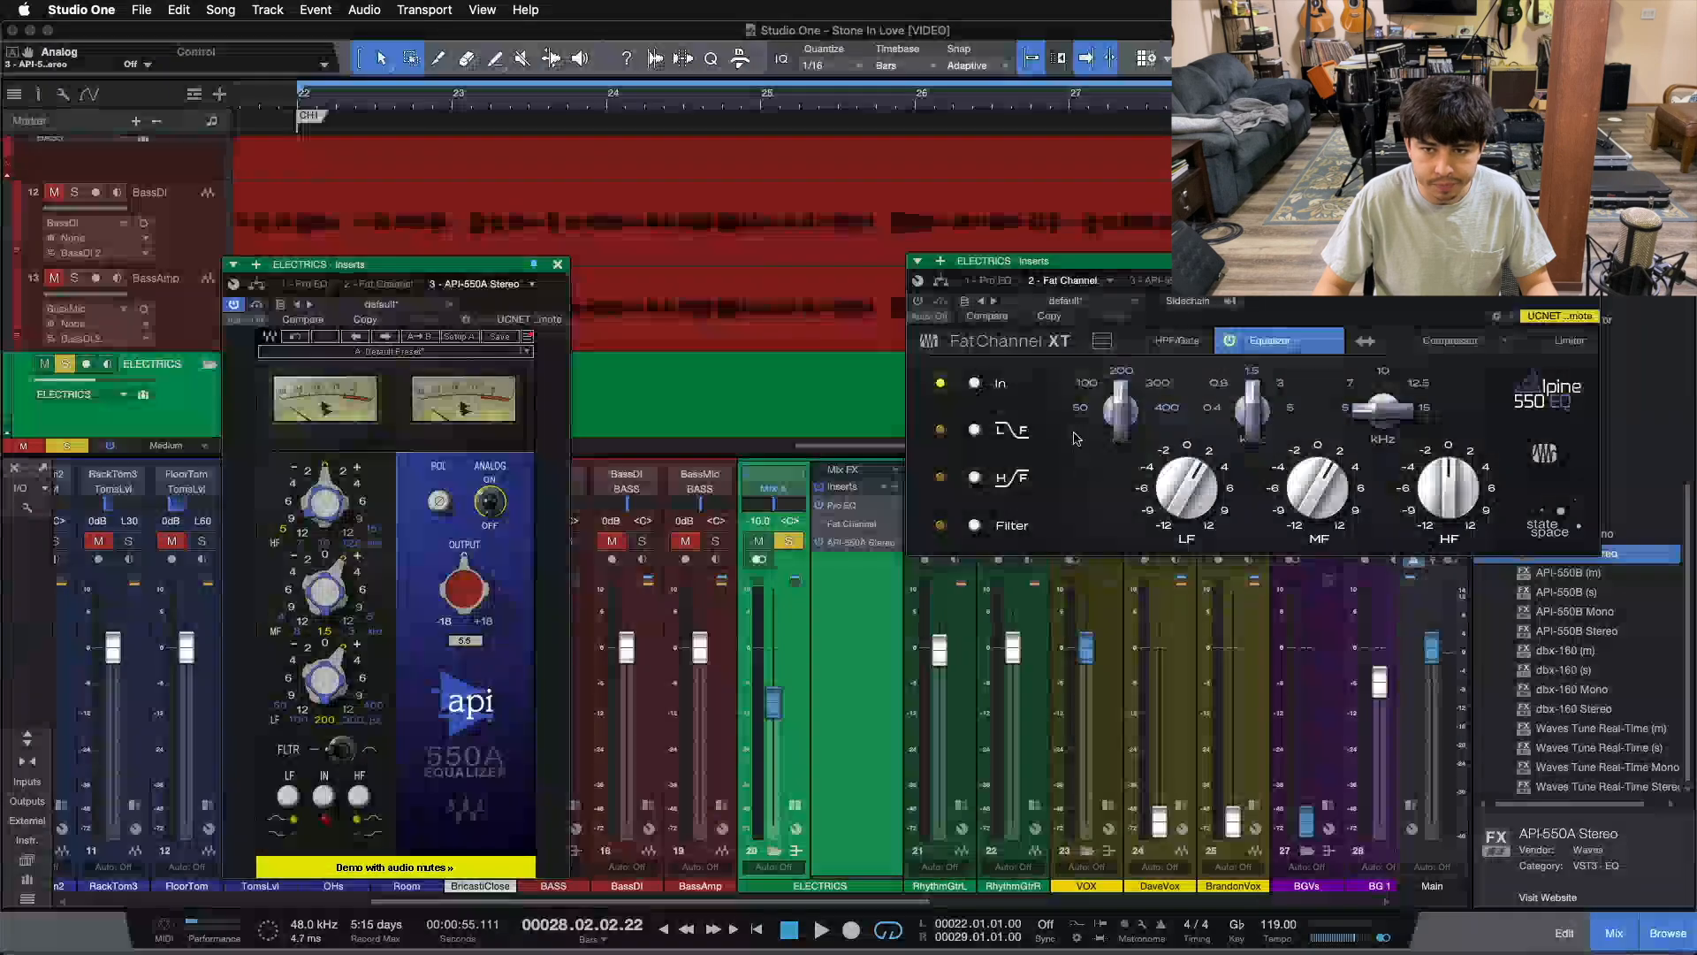
{"action": "left_click_drag", "start_coordinate": [1436, 333], "coordinate": [1386, 326]}
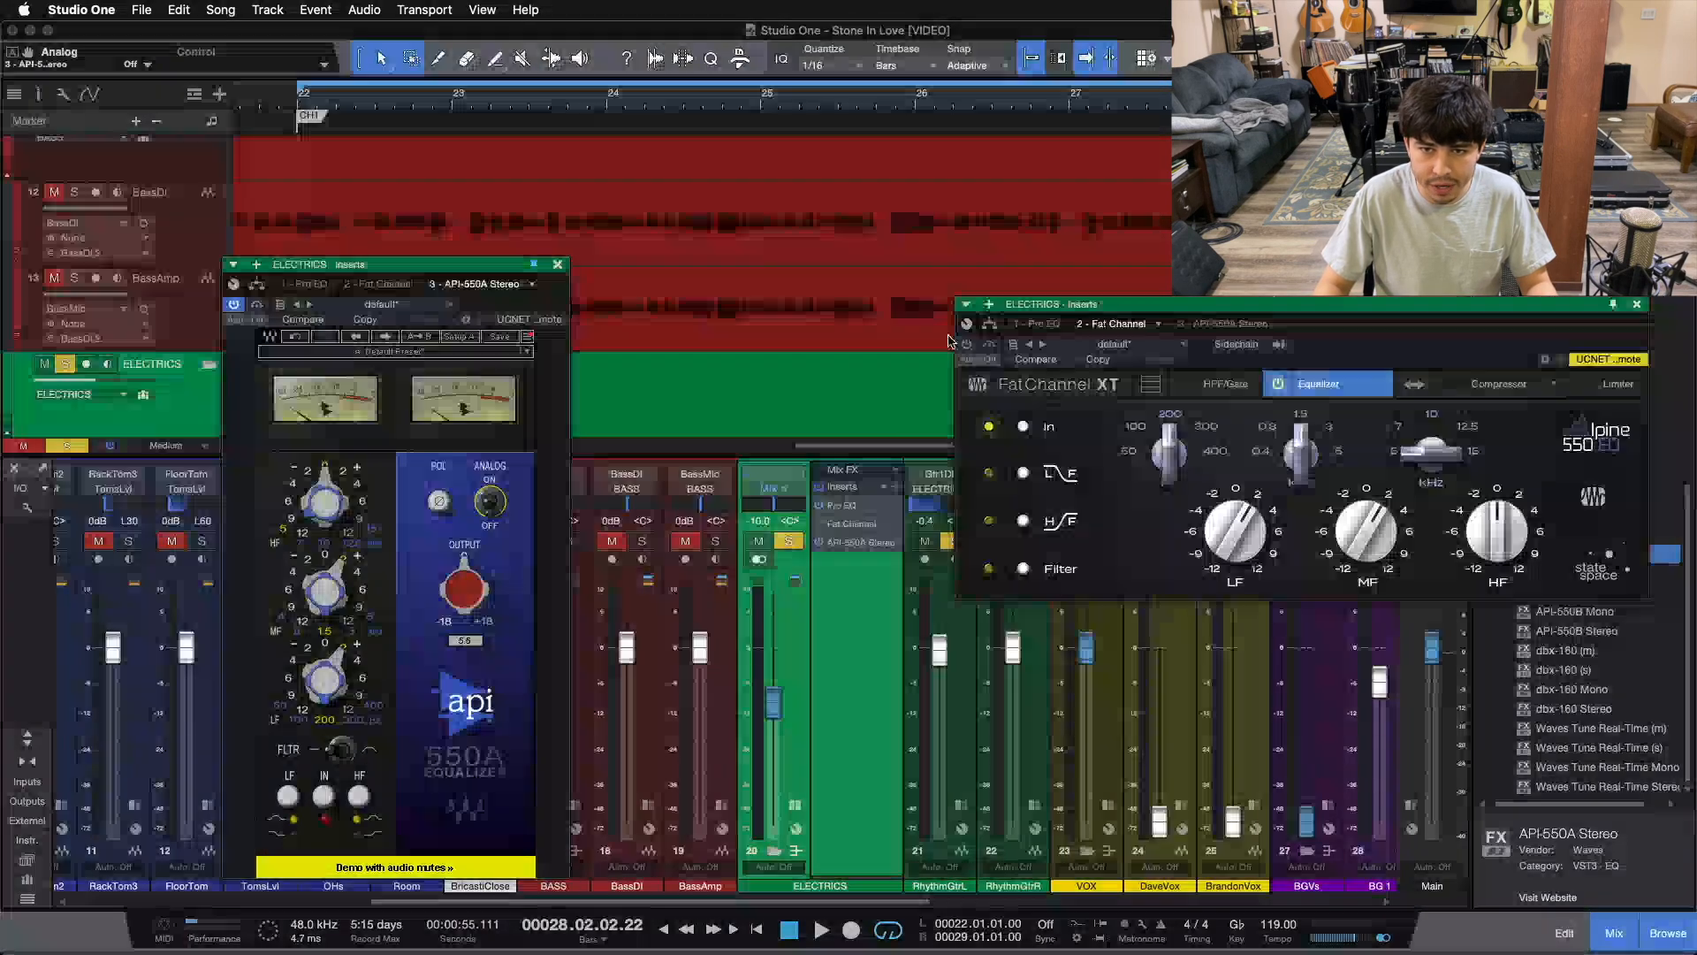
Play the ELECTRICS bus from bar 22 with only the Fat Channel active, and switch over to the API-550A during playback
{"action": "left_click", "coordinate": [233, 304]}
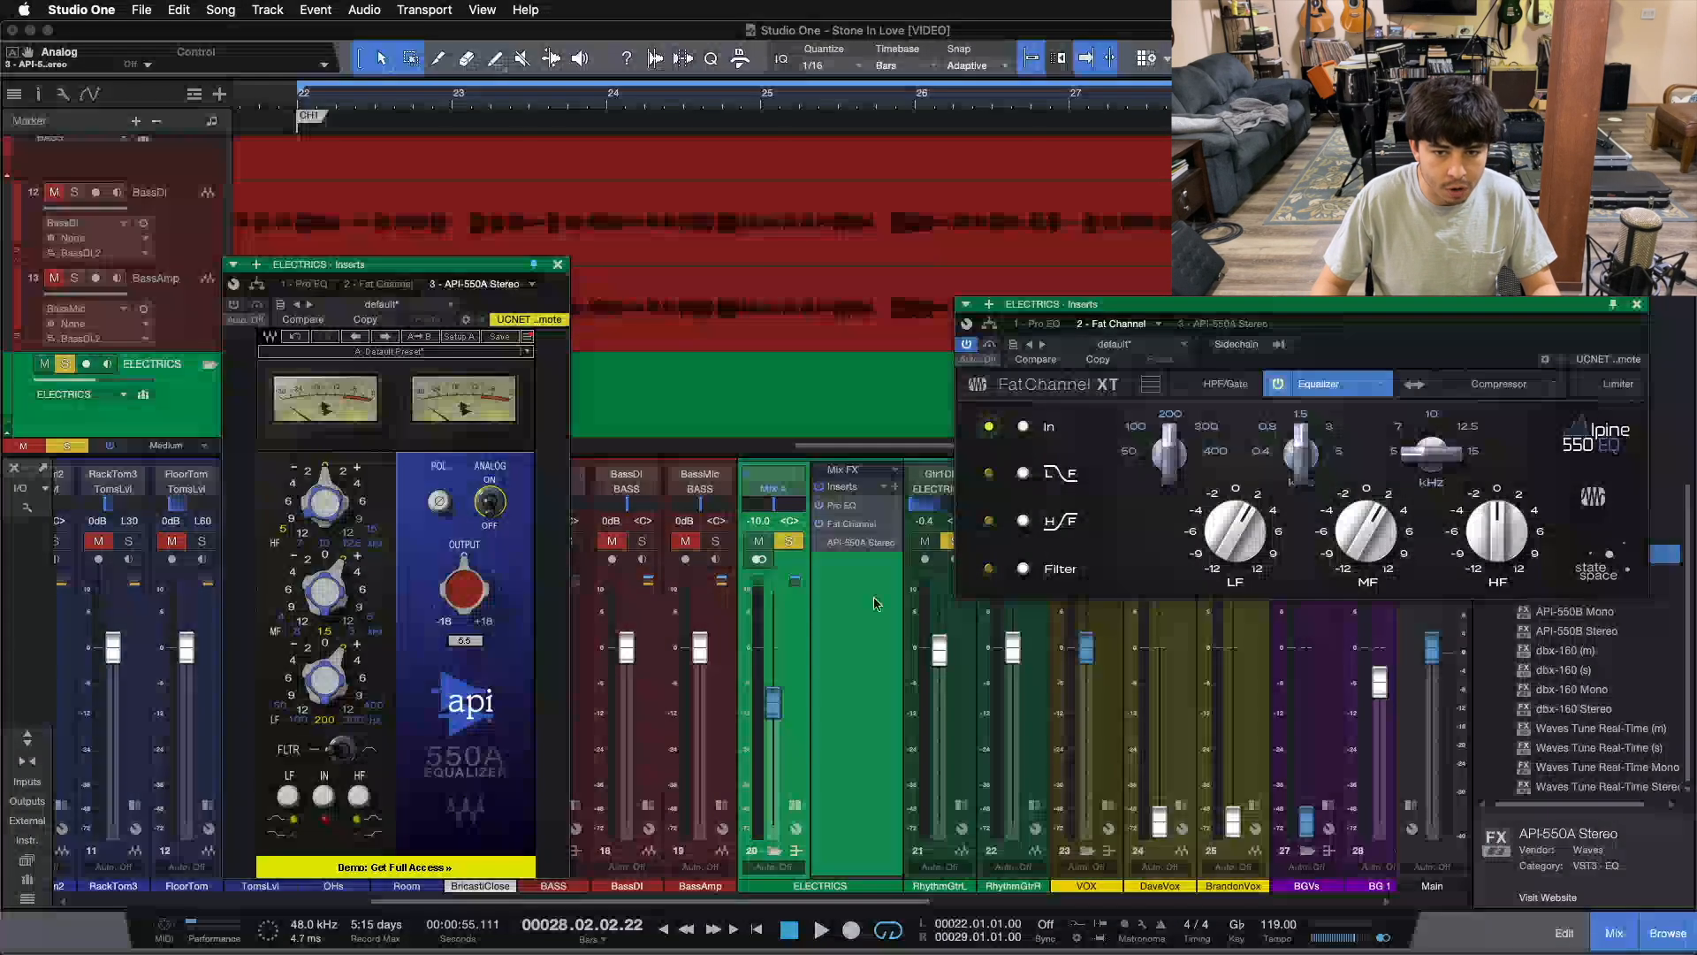
{"action": "key", "text": "space"}
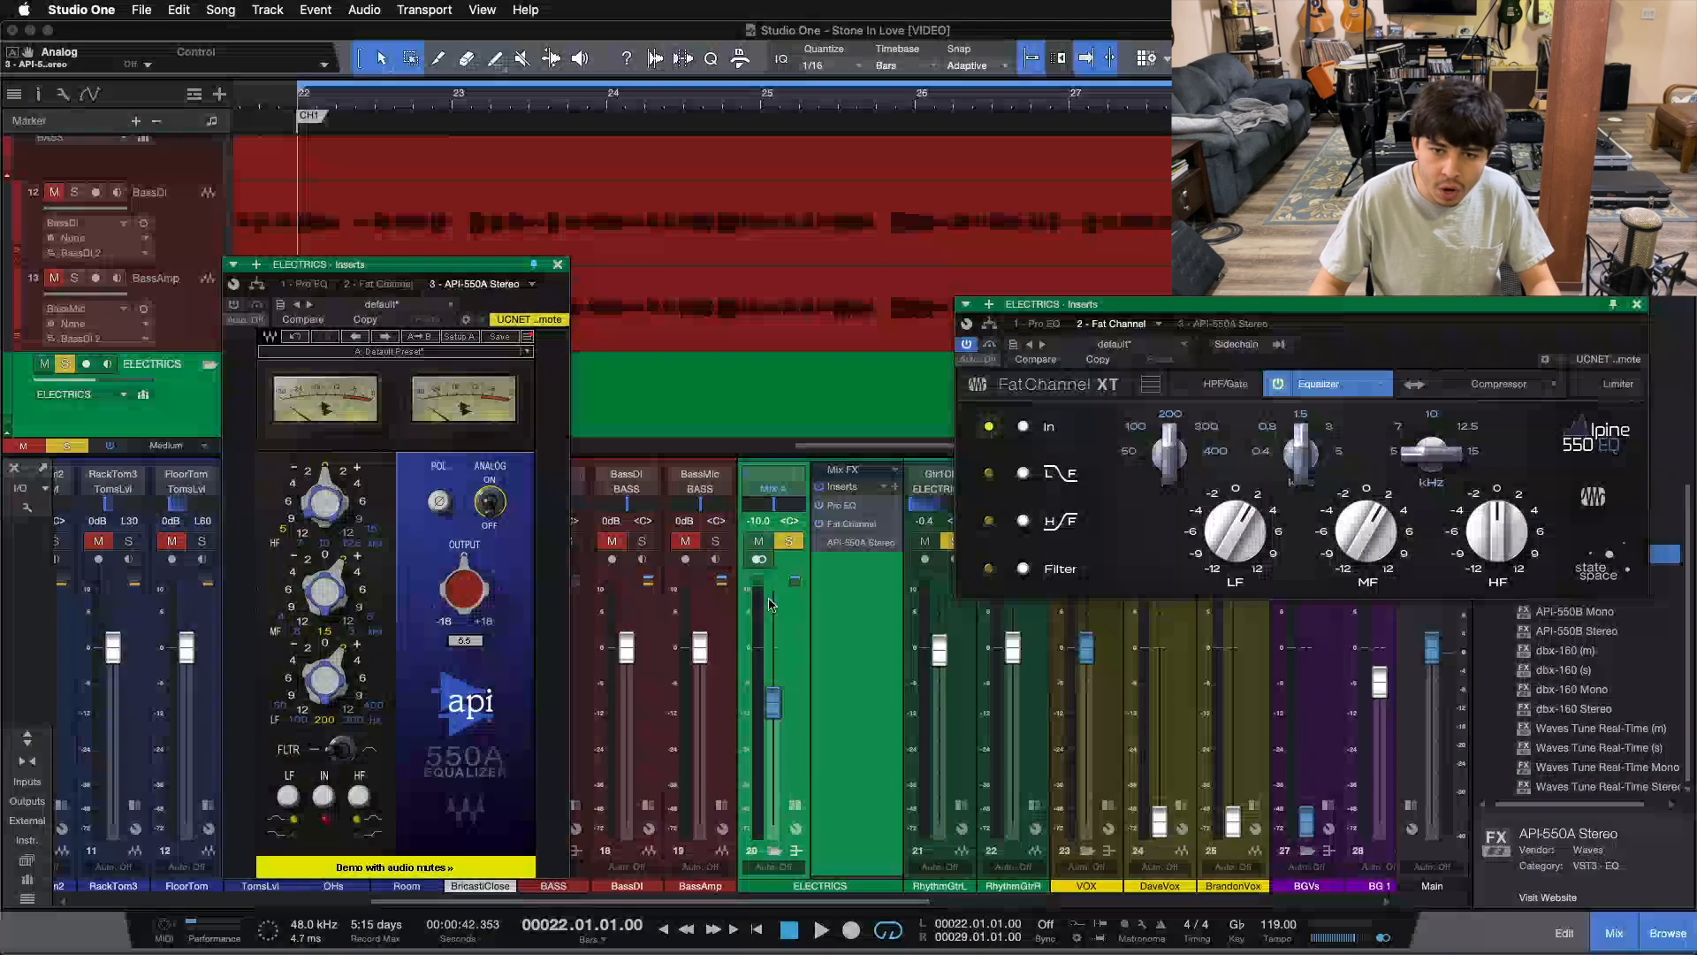
{"action": "key", "text": "space"}
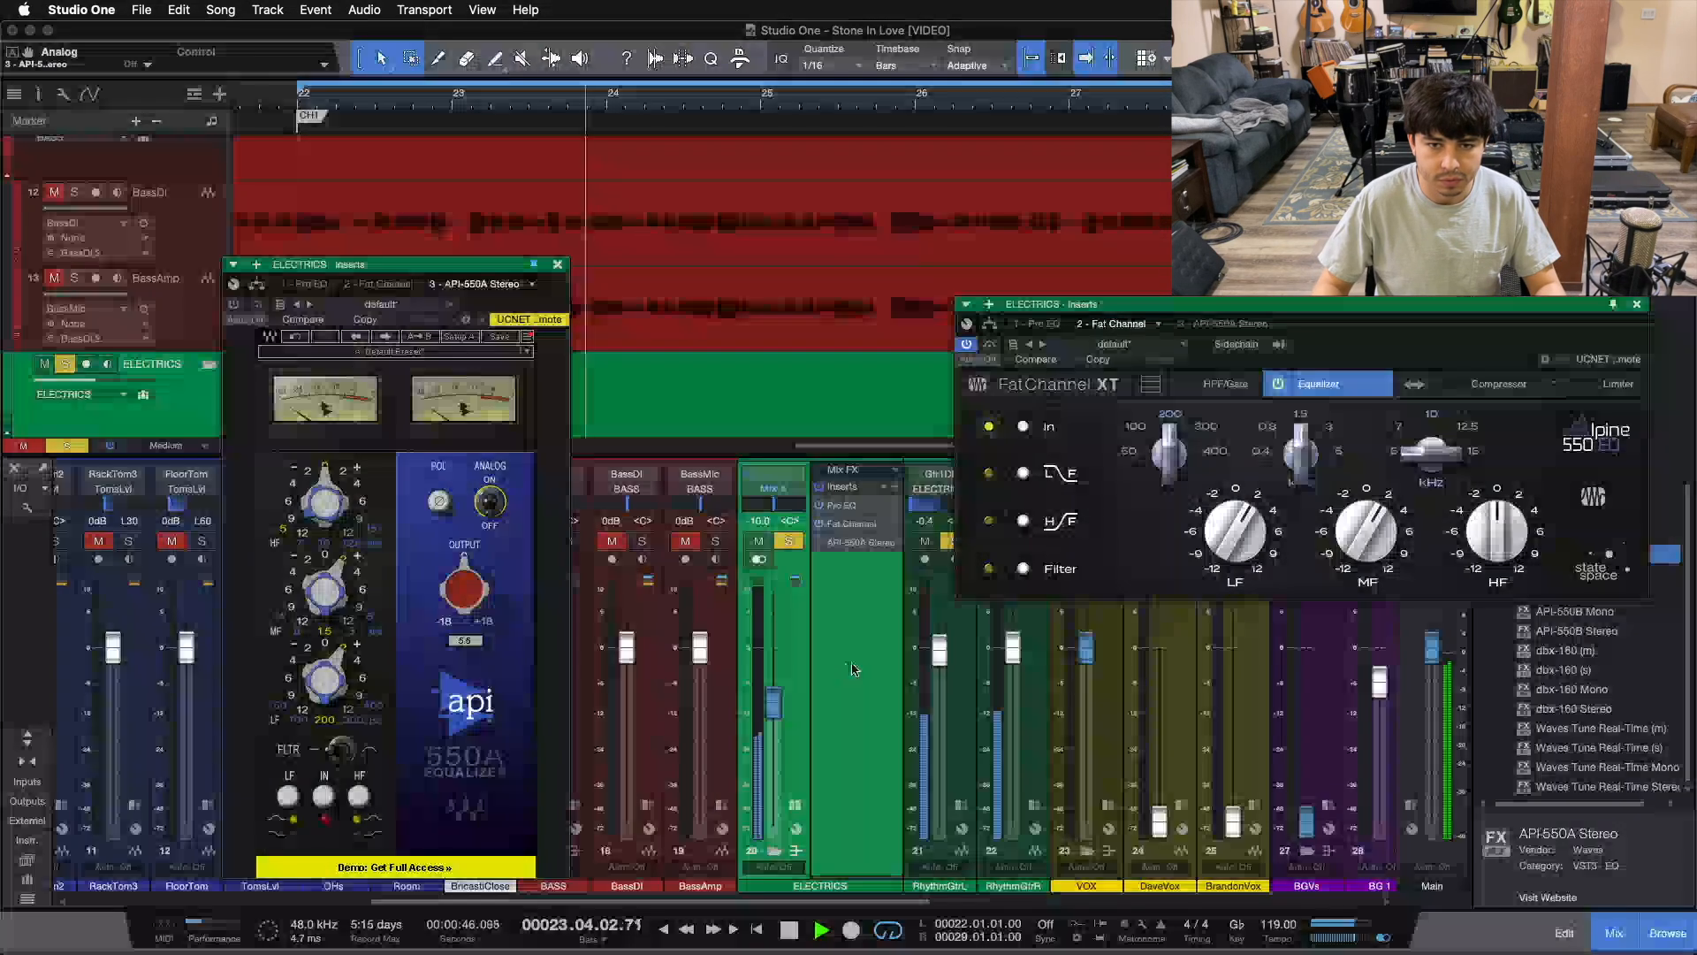
{"action": "left_click", "coordinate": [819, 523]}
{"action": "left_click", "coordinate": [820, 542]}
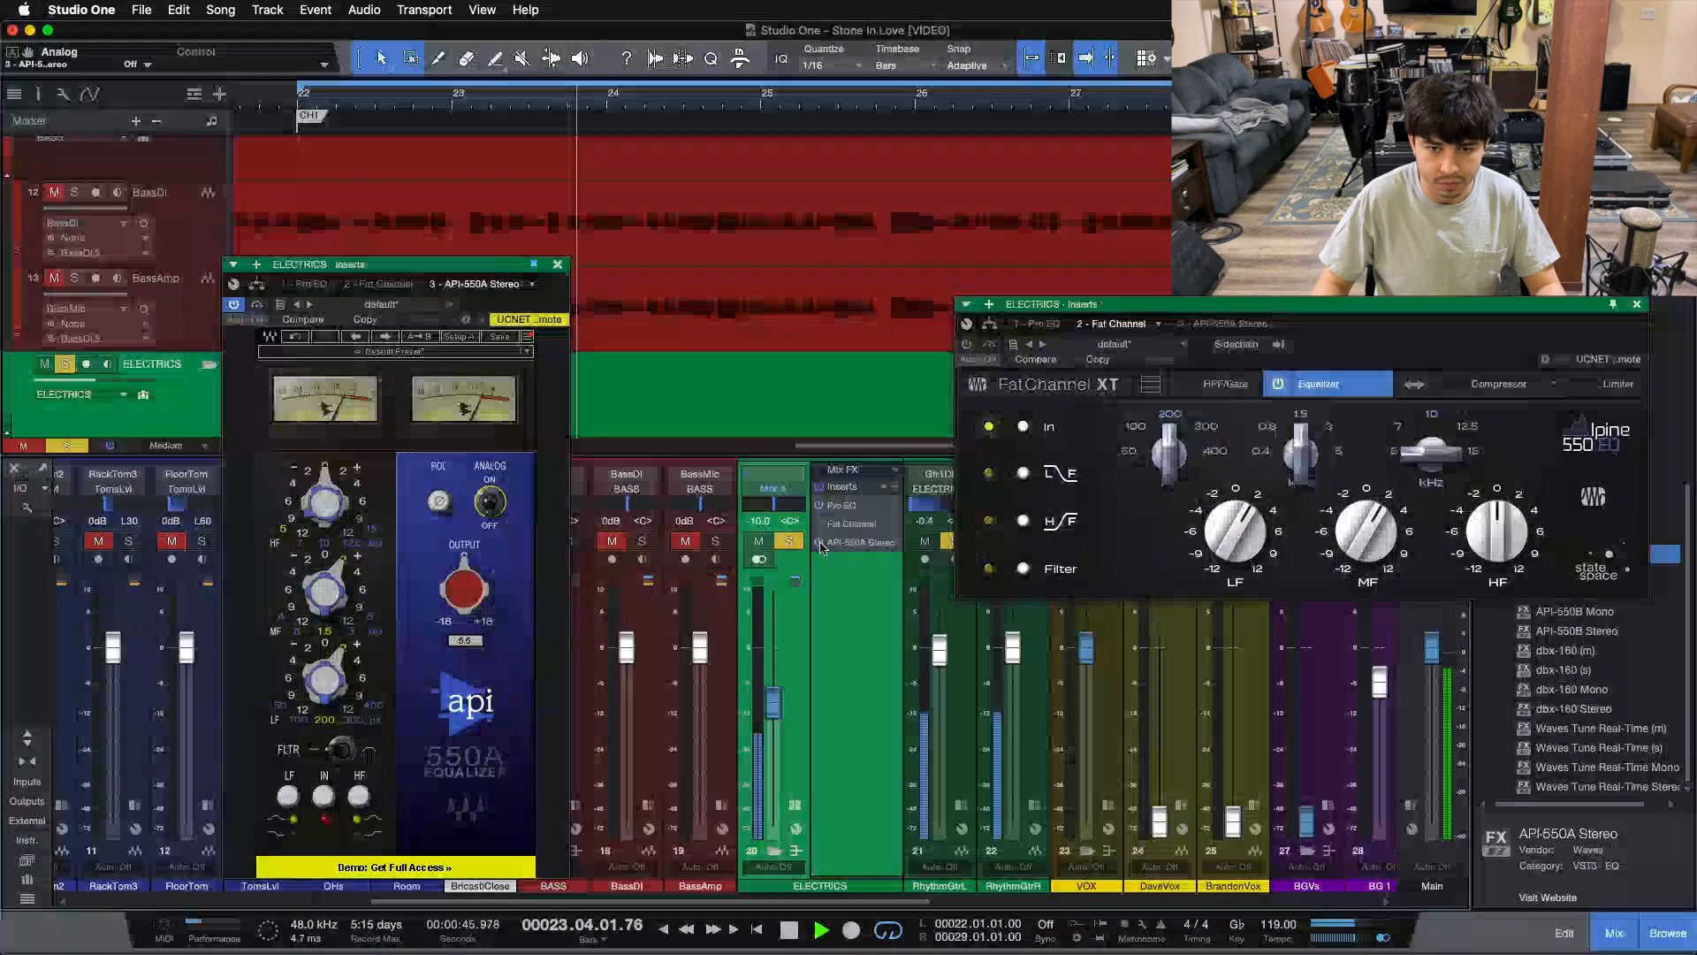
Switch the ELECTRICS bus back to the Fat Channel and reposition playback just before bar 25 to compare the same passage
{"action": "left_click", "coordinate": [818, 524]}
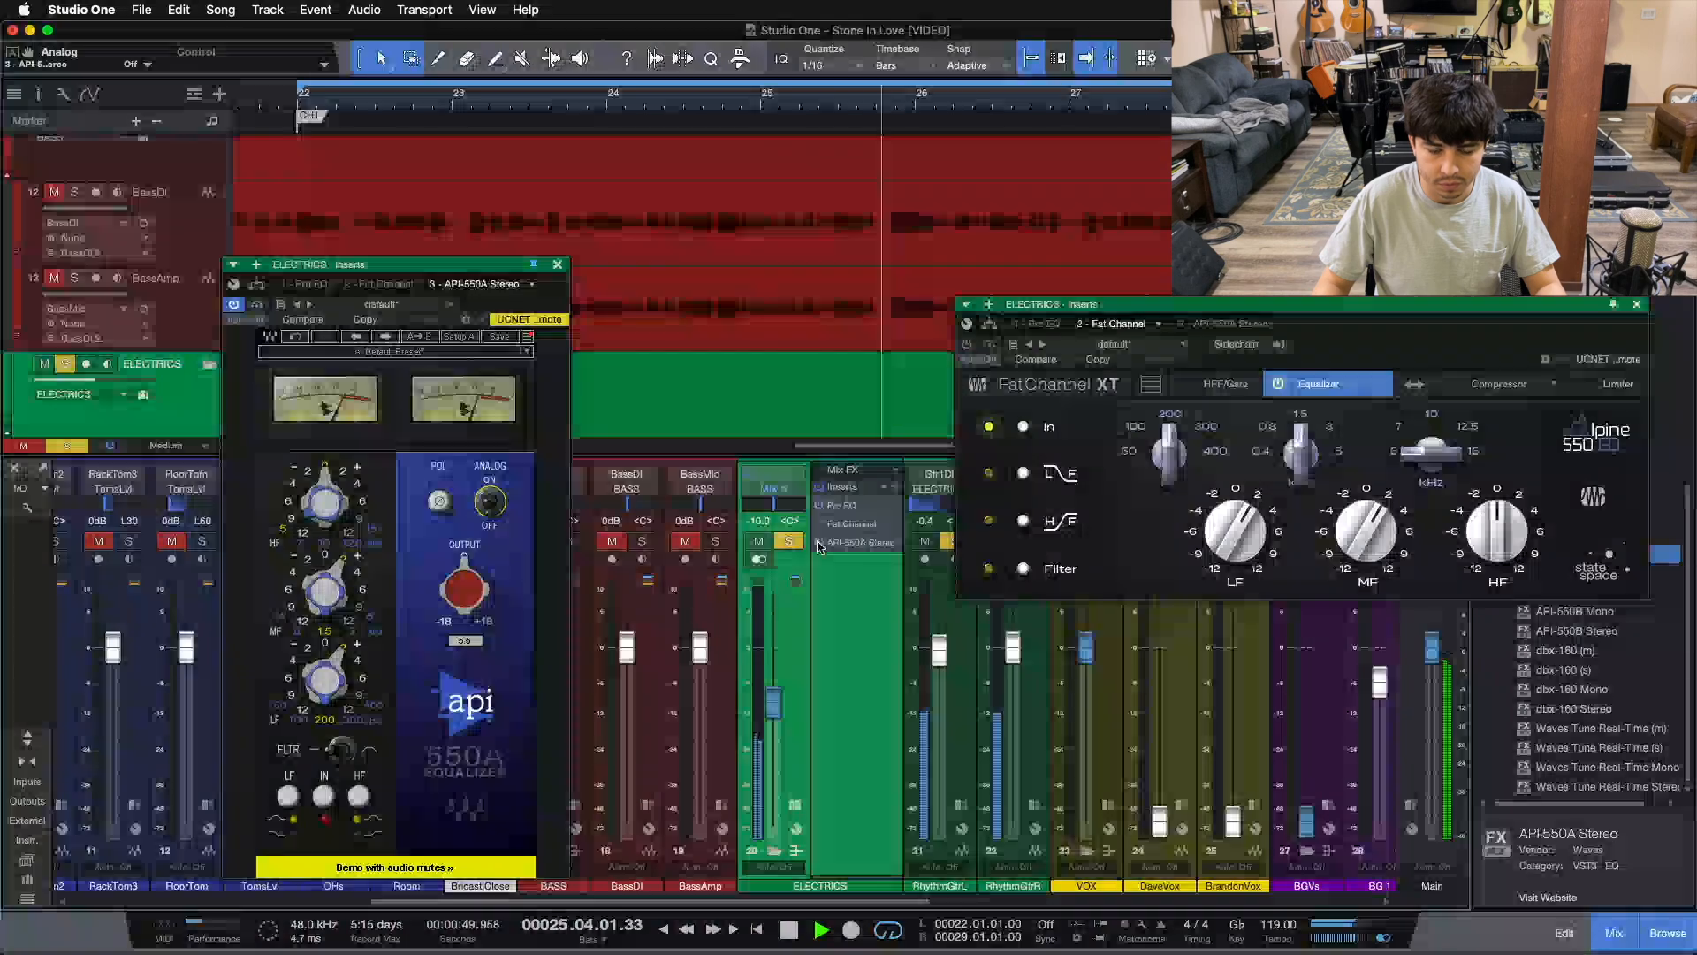
{"action": "left_click", "coordinate": [819, 524]}
{"action": "left_click", "coordinate": [852, 102]}
{"action": "left_click", "coordinate": [751, 99]}
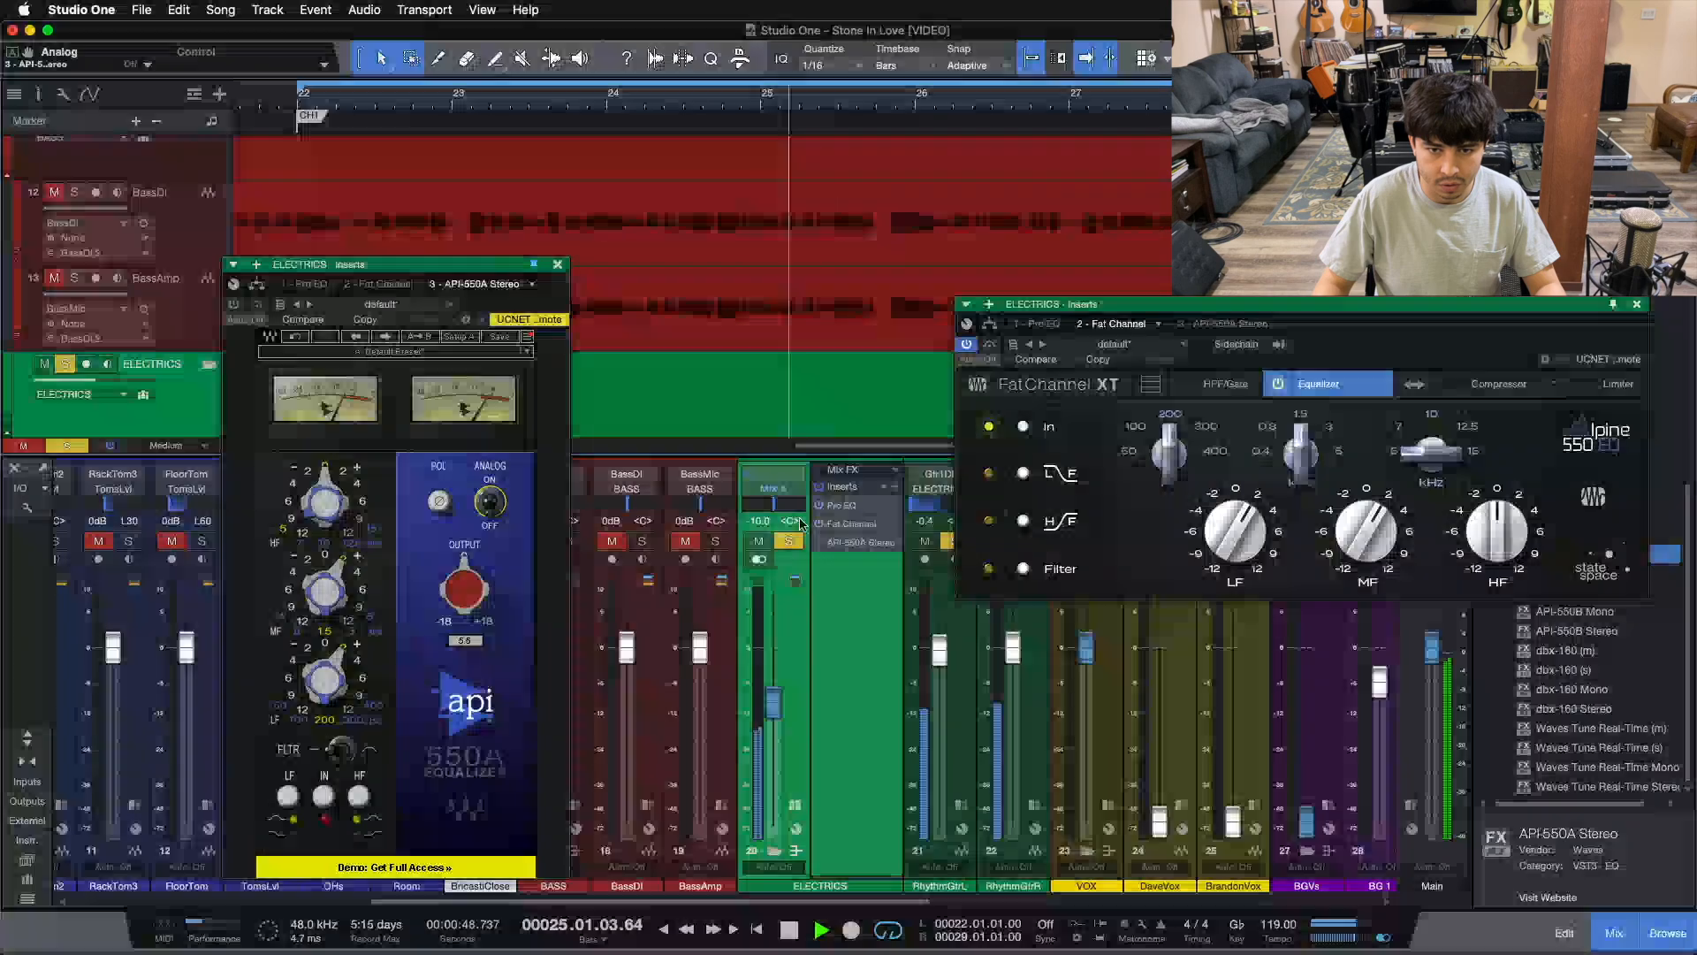
{"action": "key", "text": "KP_Subtract"}
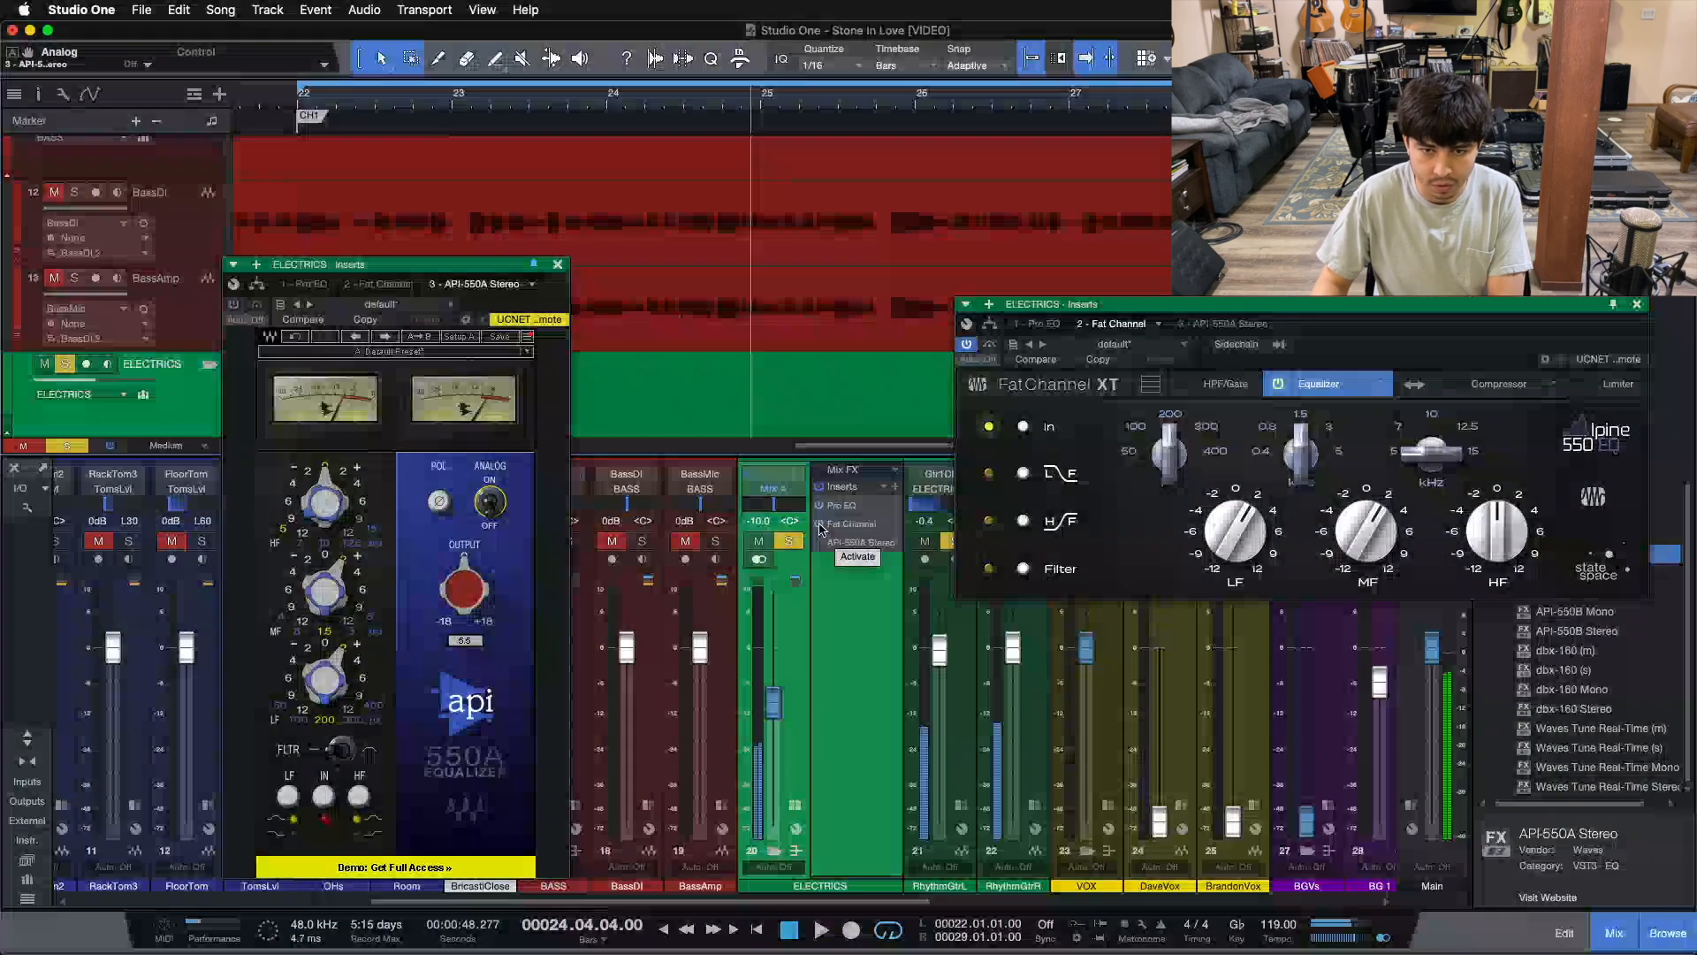
Alternate between the Fat Channel and the API-550A on ELECTRICS during playback, leave the API-550A active, and stop playback
{"action": "left_click", "coordinate": [819, 525]}
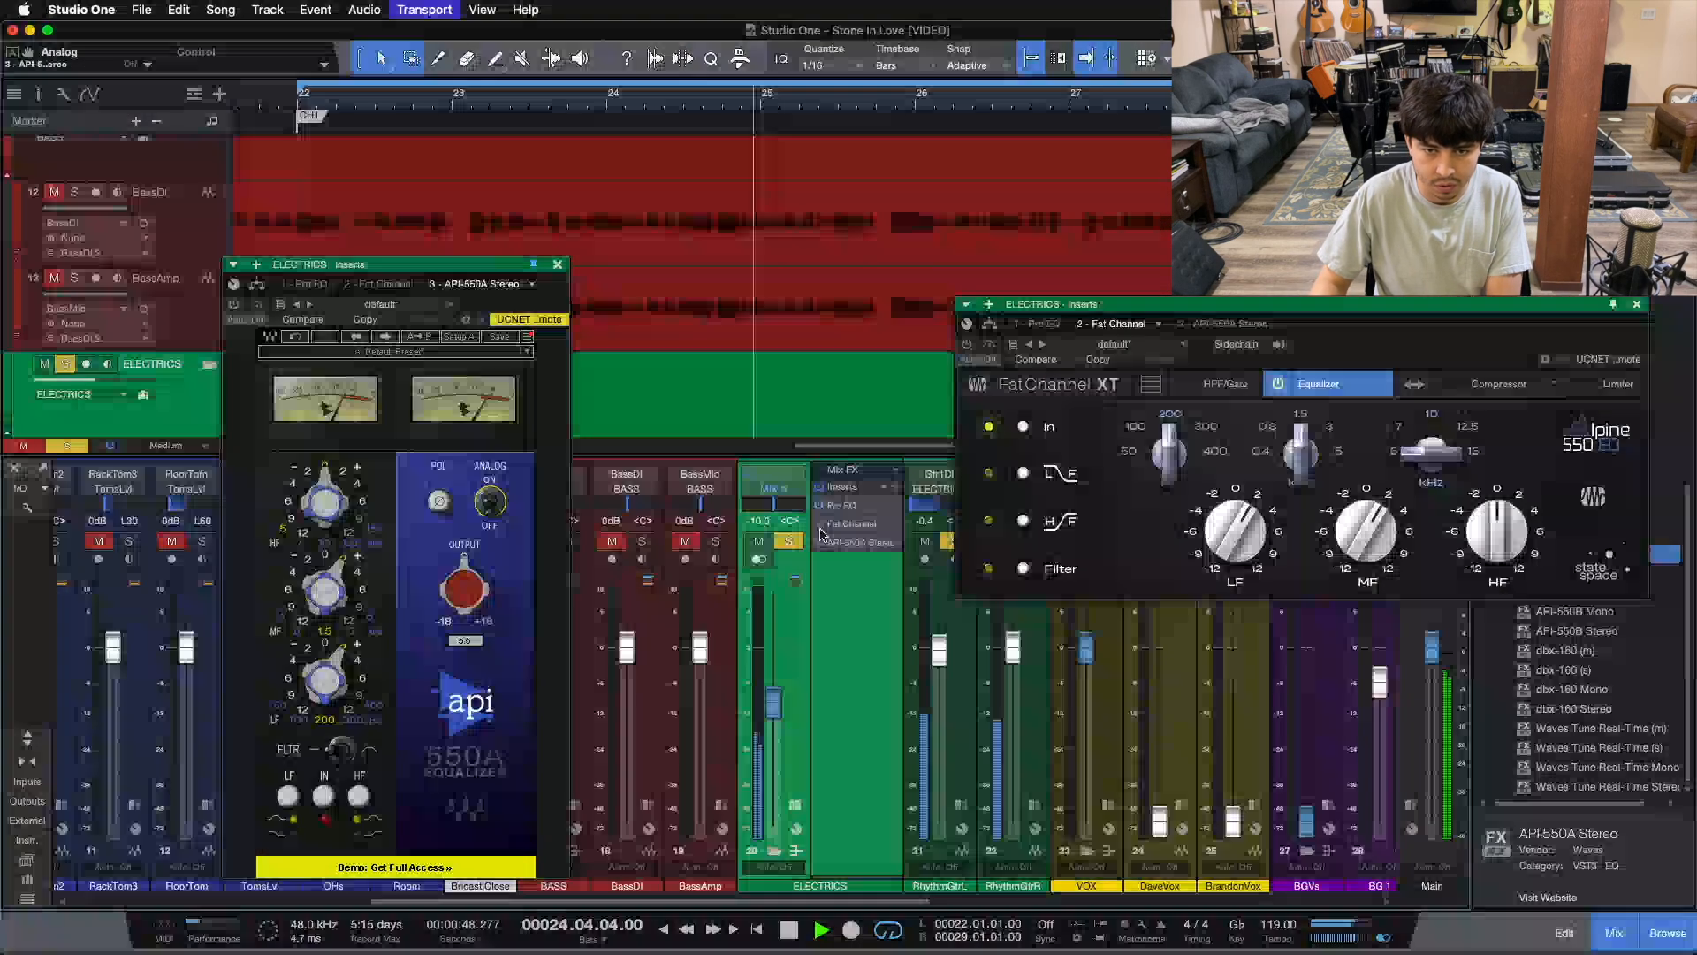
{"action": "left_click", "coordinate": [820, 542]}
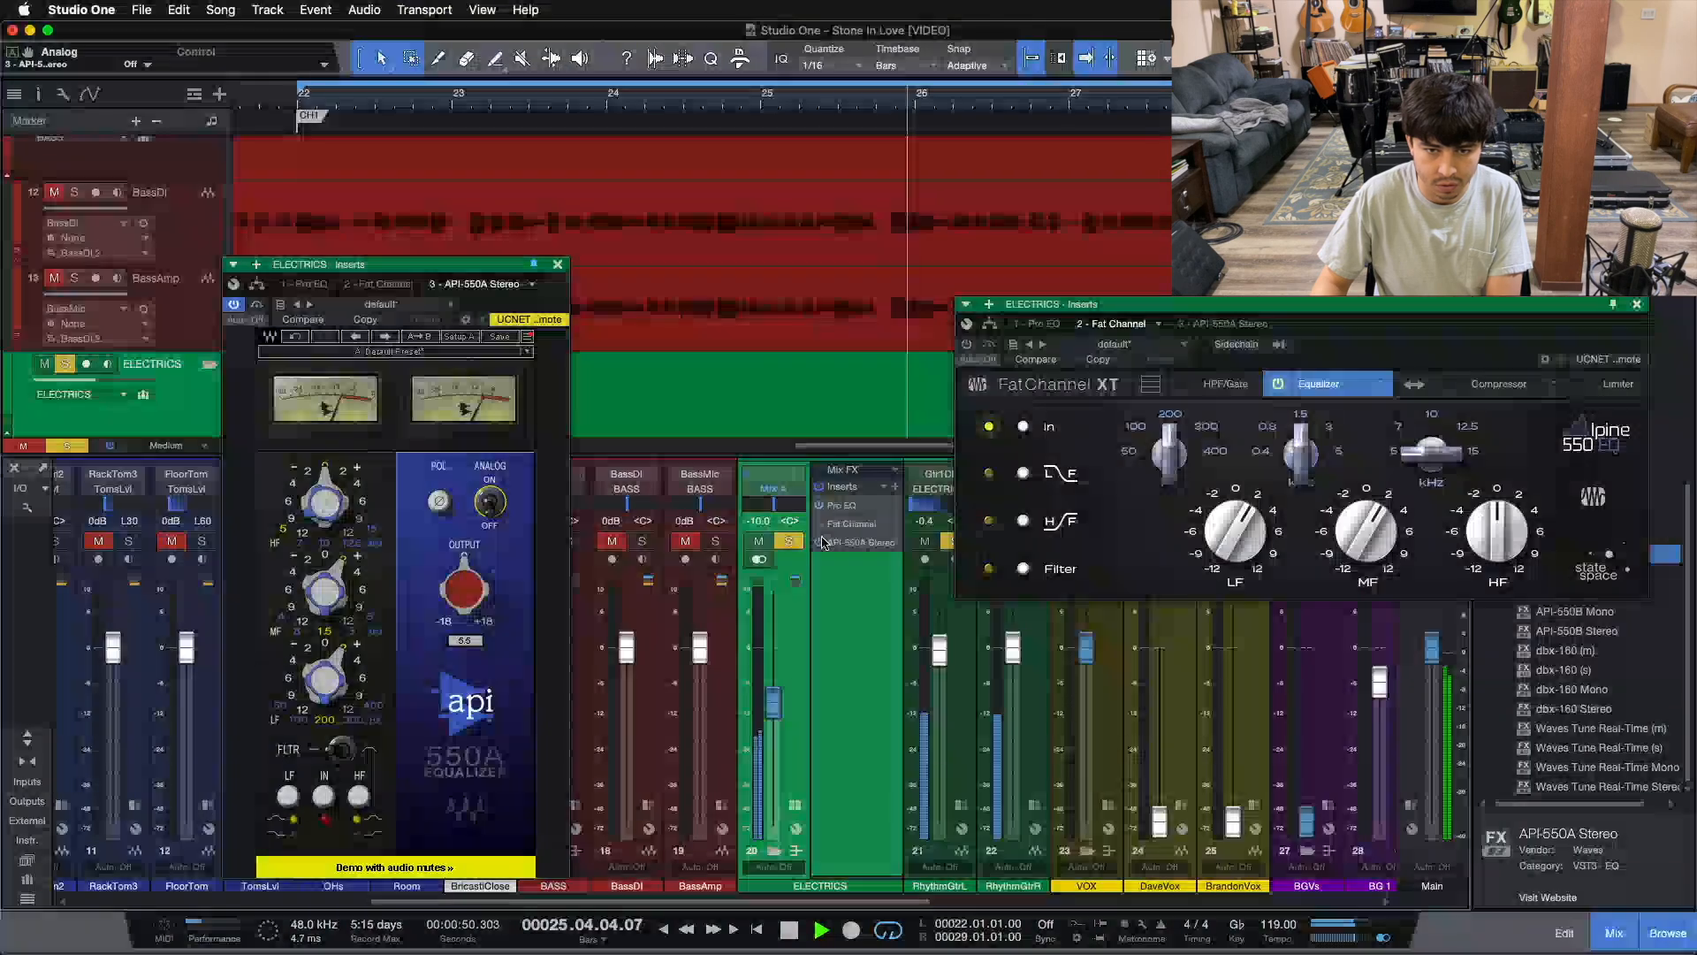
{"action": "left_click", "coordinate": [819, 524]}
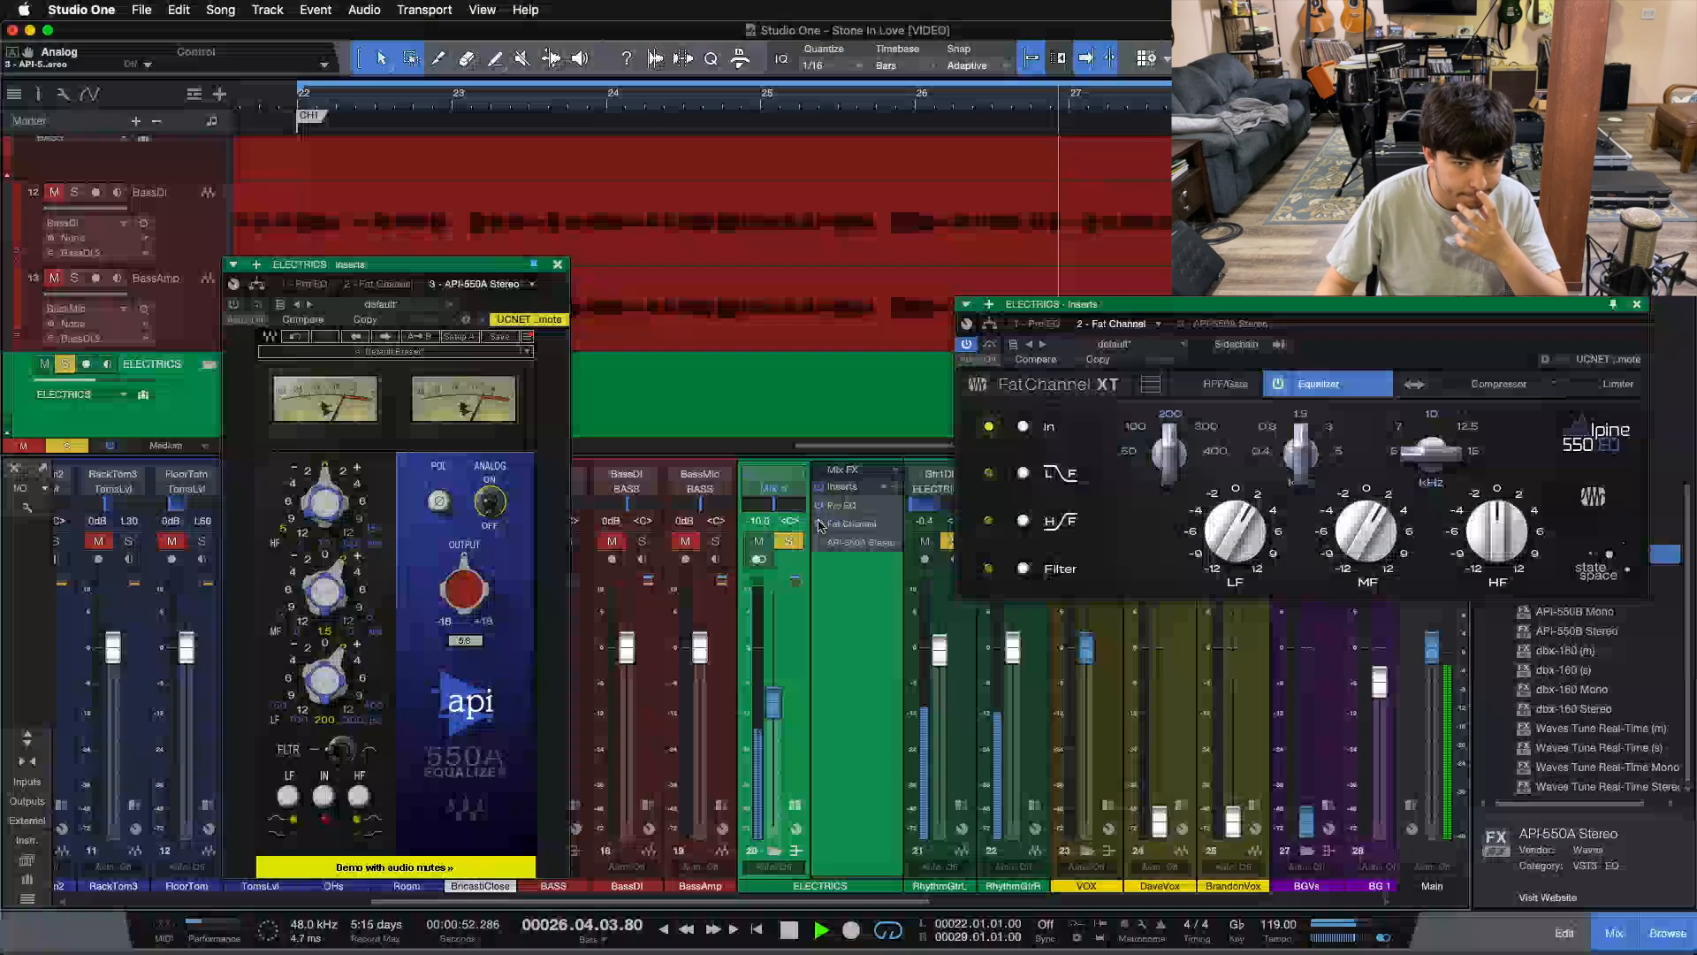
{"action": "left_click", "coordinate": [819, 524]}
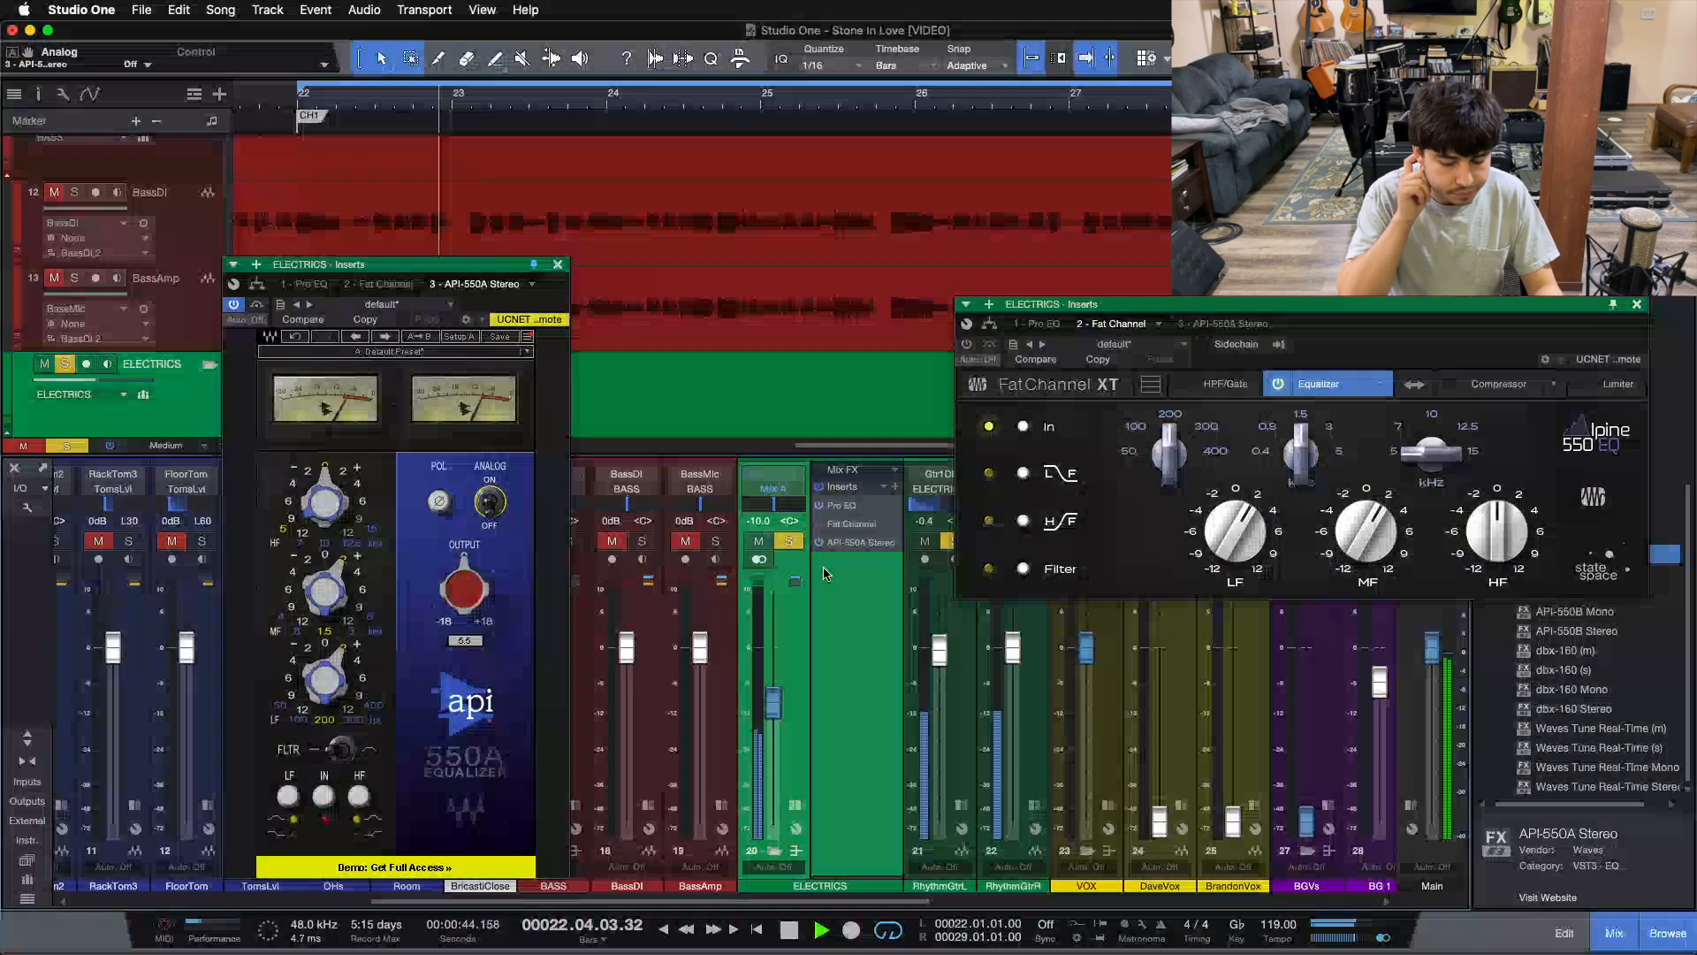
{"action": "key", "text": "space"}
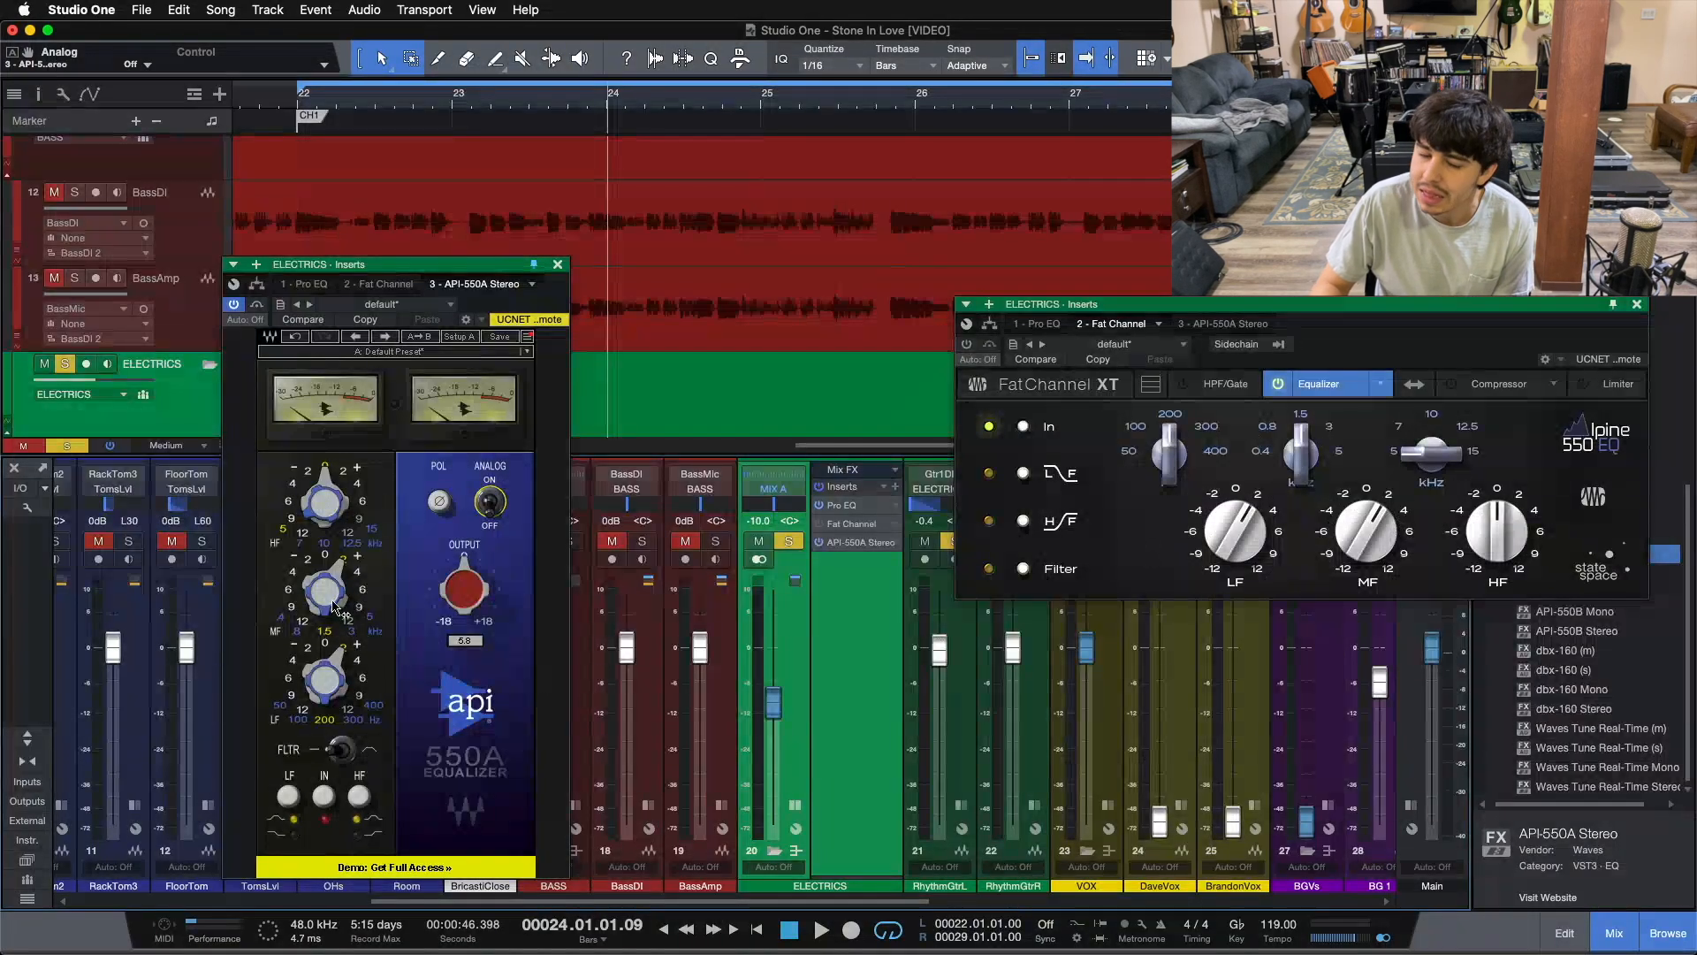
Close both ELECTRICS insert windows, the Fat Channel and the API-550A
{"action": "mouse_move", "coordinate": [334, 606]}
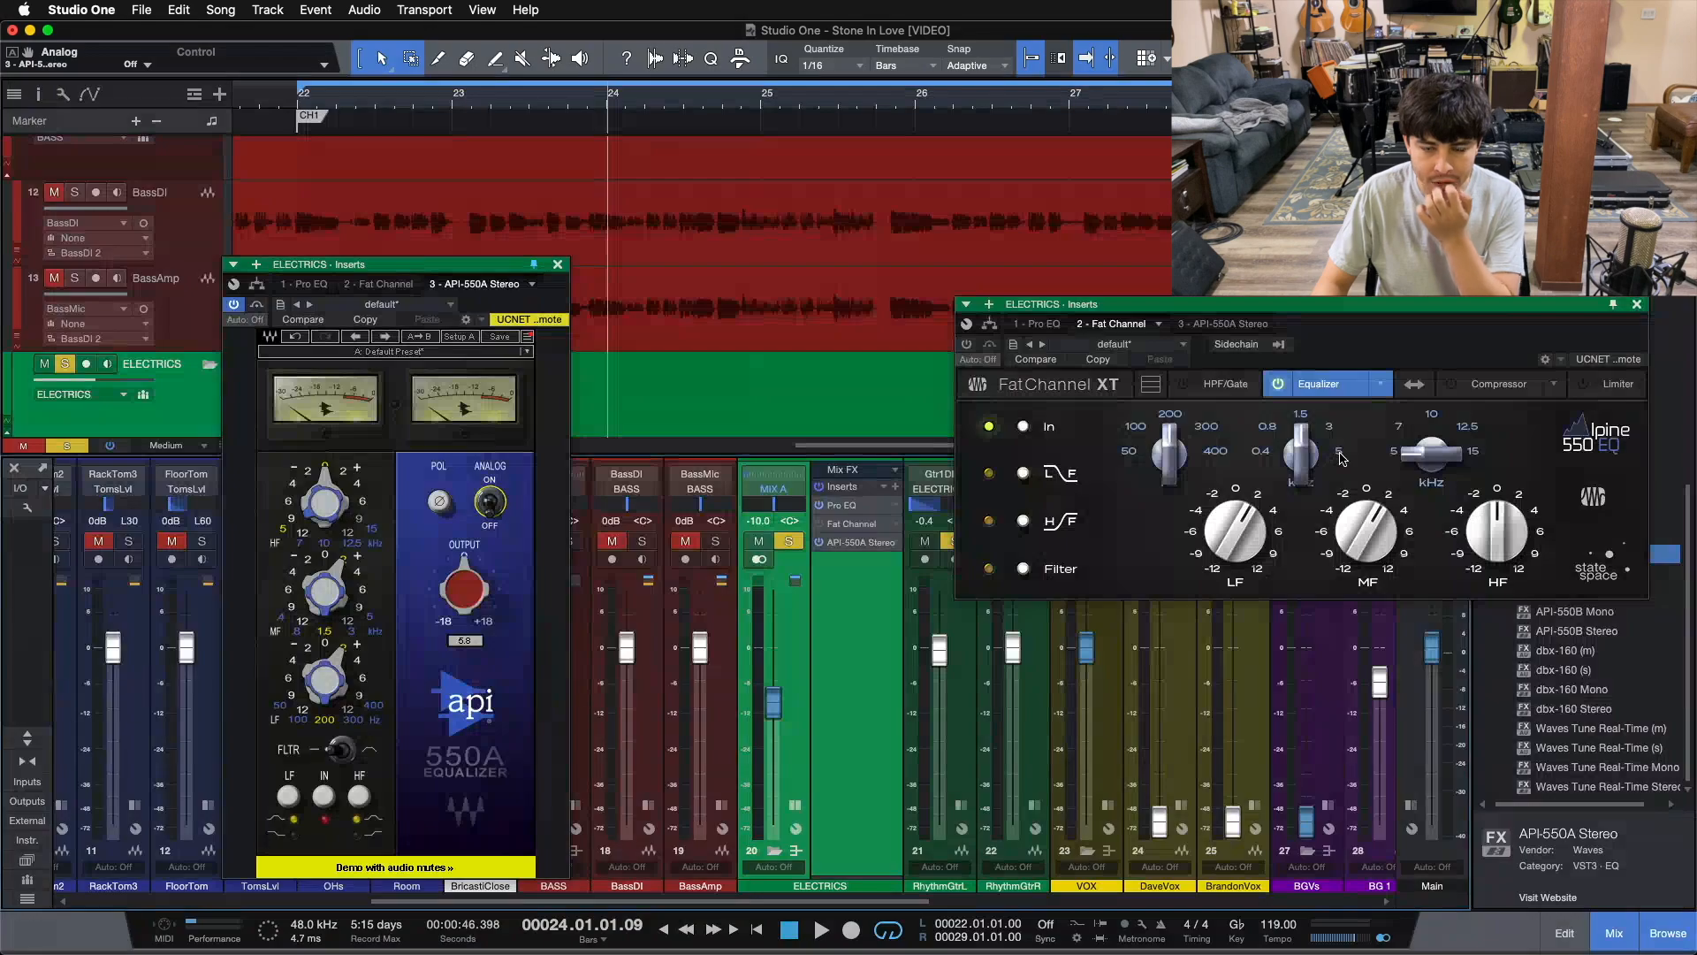
{"action": "left_click", "coordinate": [1636, 305]}
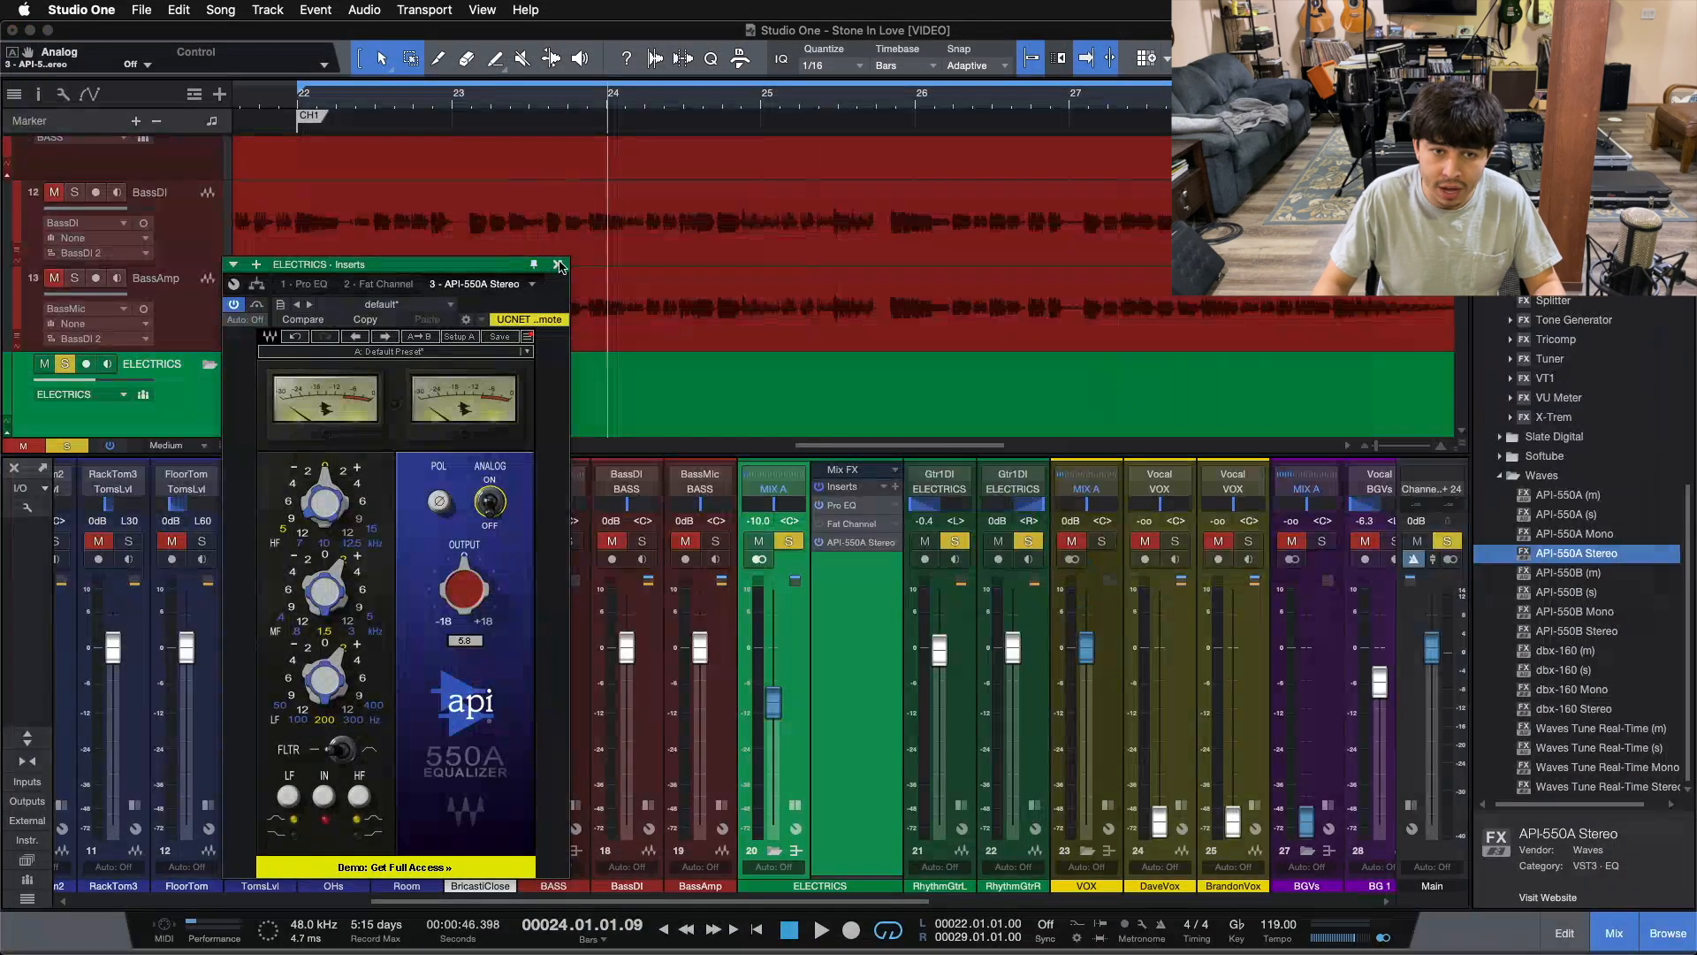
{"action": "left_click", "coordinate": [559, 265]}
Revisit the KickOut, KickIn and SnareTop channels in the mixer and return to the ELECTRICS bus
{"action": "scroll", "coordinate": [231, 880], "scroll_direction": "left", "scroll_amount": 10}
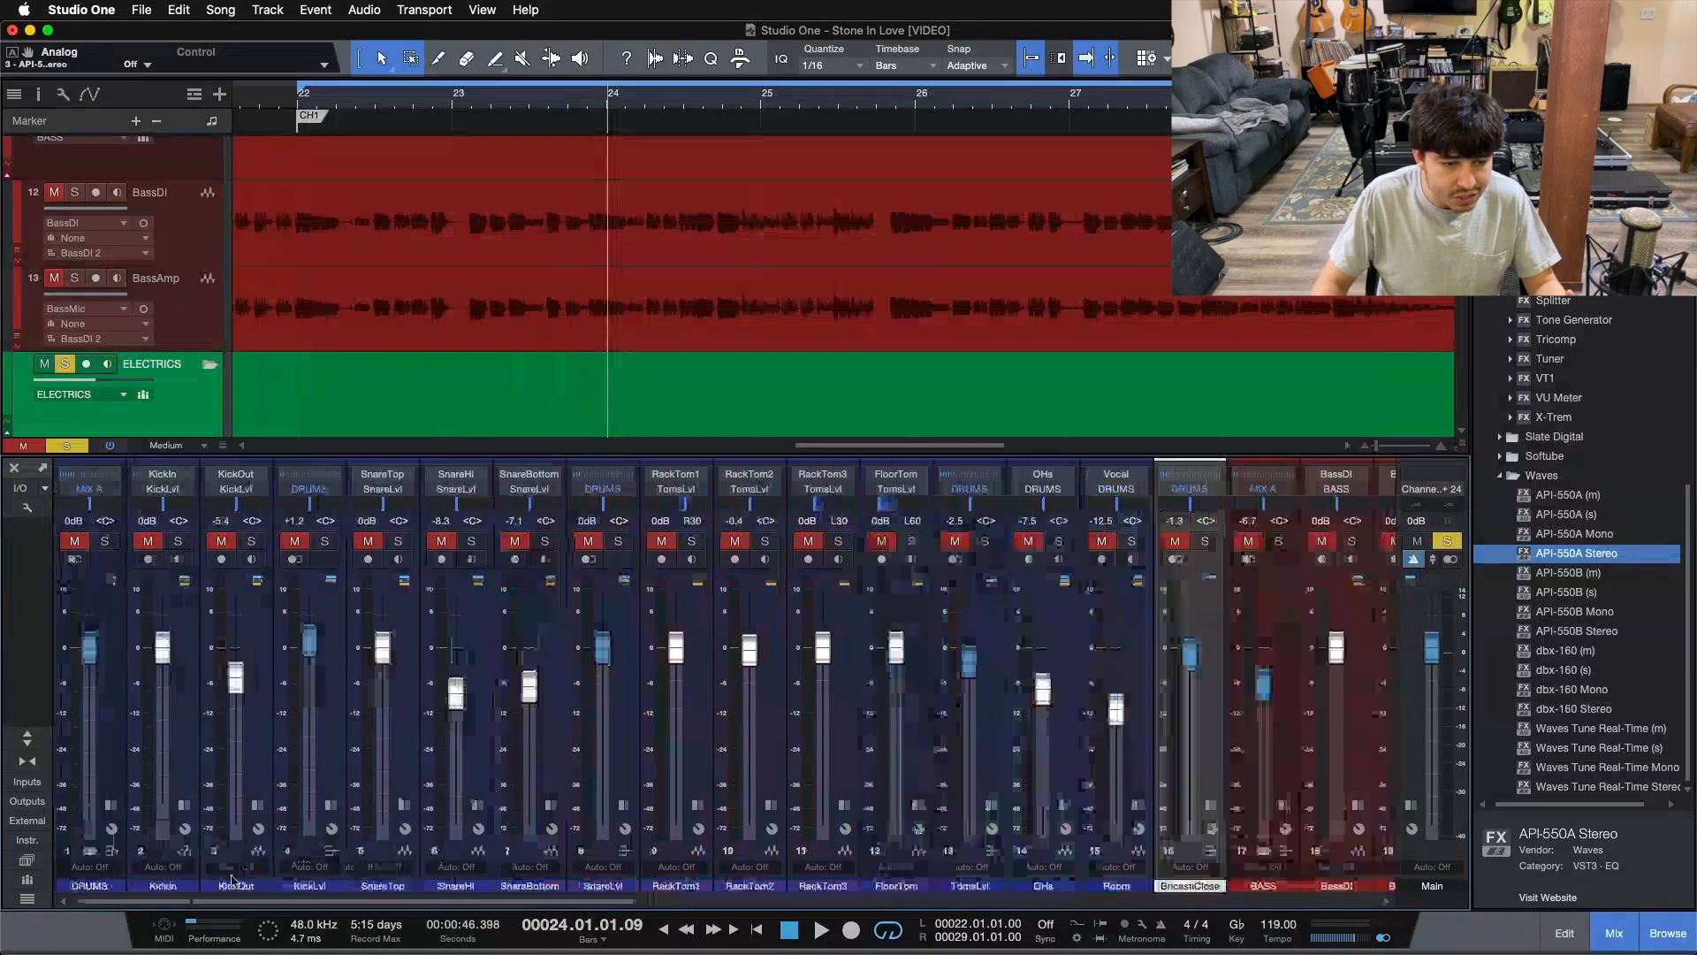
{"action": "left_click", "coordinate": [239, 750]}
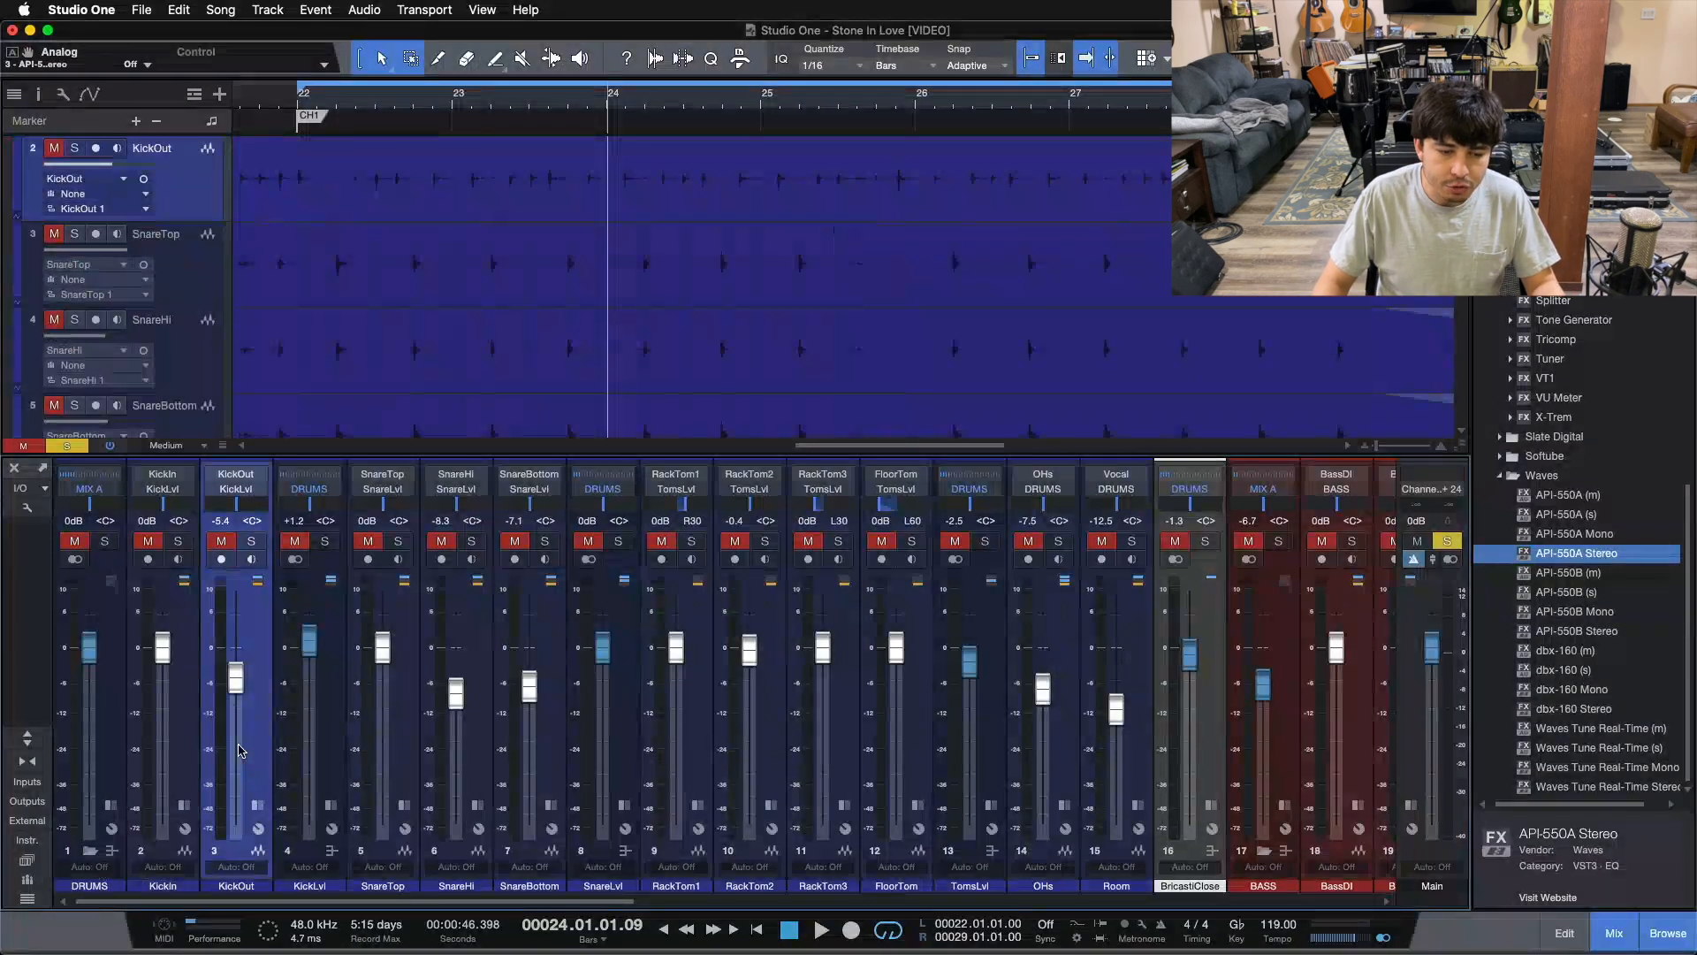
{"action": "left_click", "coordinate": [189, 731]}
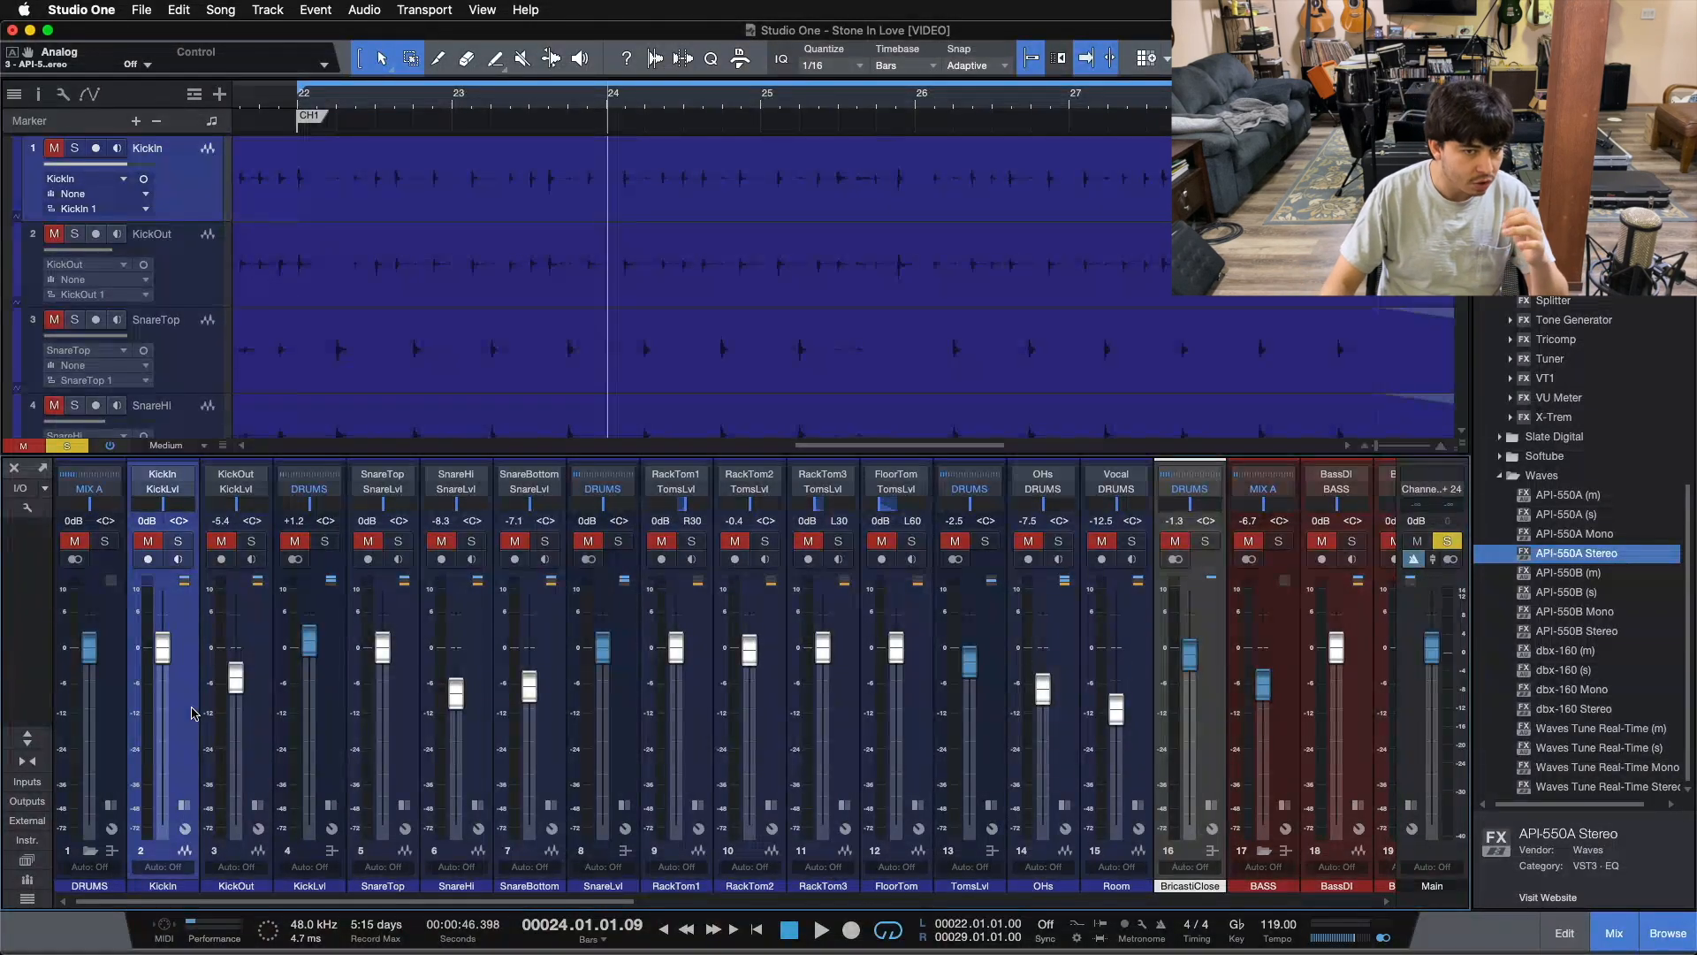
{"action": "mouse_move", "coordinate": [304, 903]}
{"action": "left_mouse_down"}
{"action": "mouse_move", "coordinate": [354, 904]}
{"action": "mouse_move", "coordinate": [292, 904]}
{"action": "left_mouse_up"}
{"action": "left_click", "coordinate": [387, 709]}
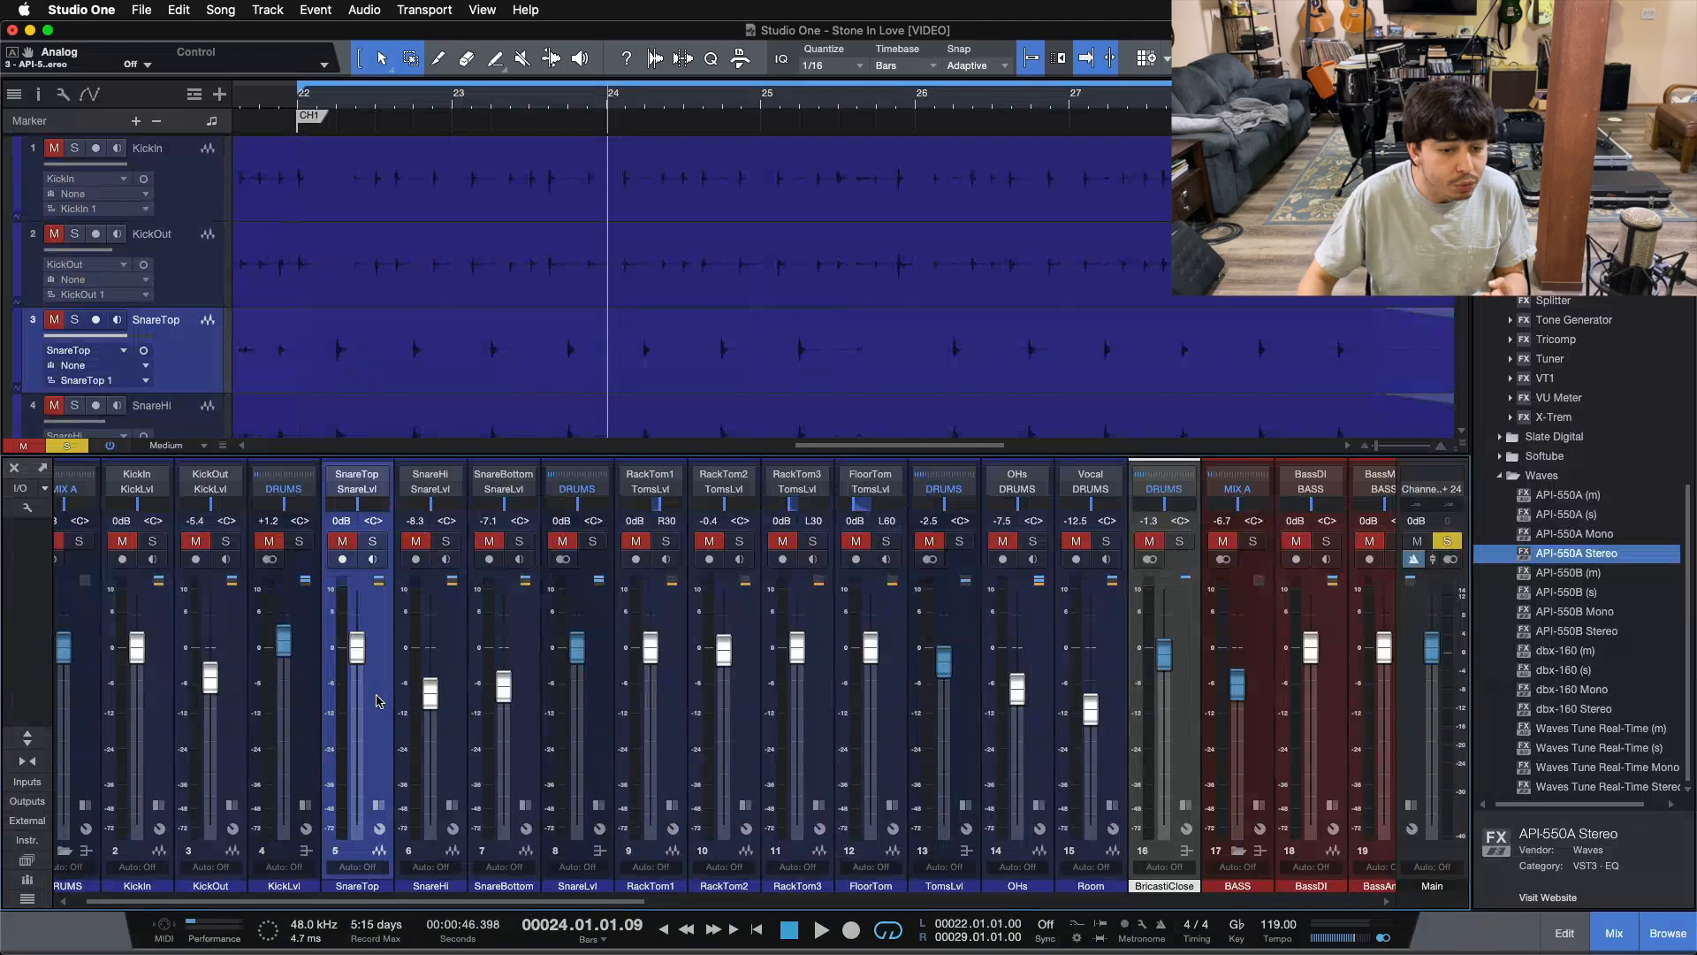
{"action": "scroll", "coordinate": [790, 821], "scroll_direction": "right", "scroll_amount": 10}
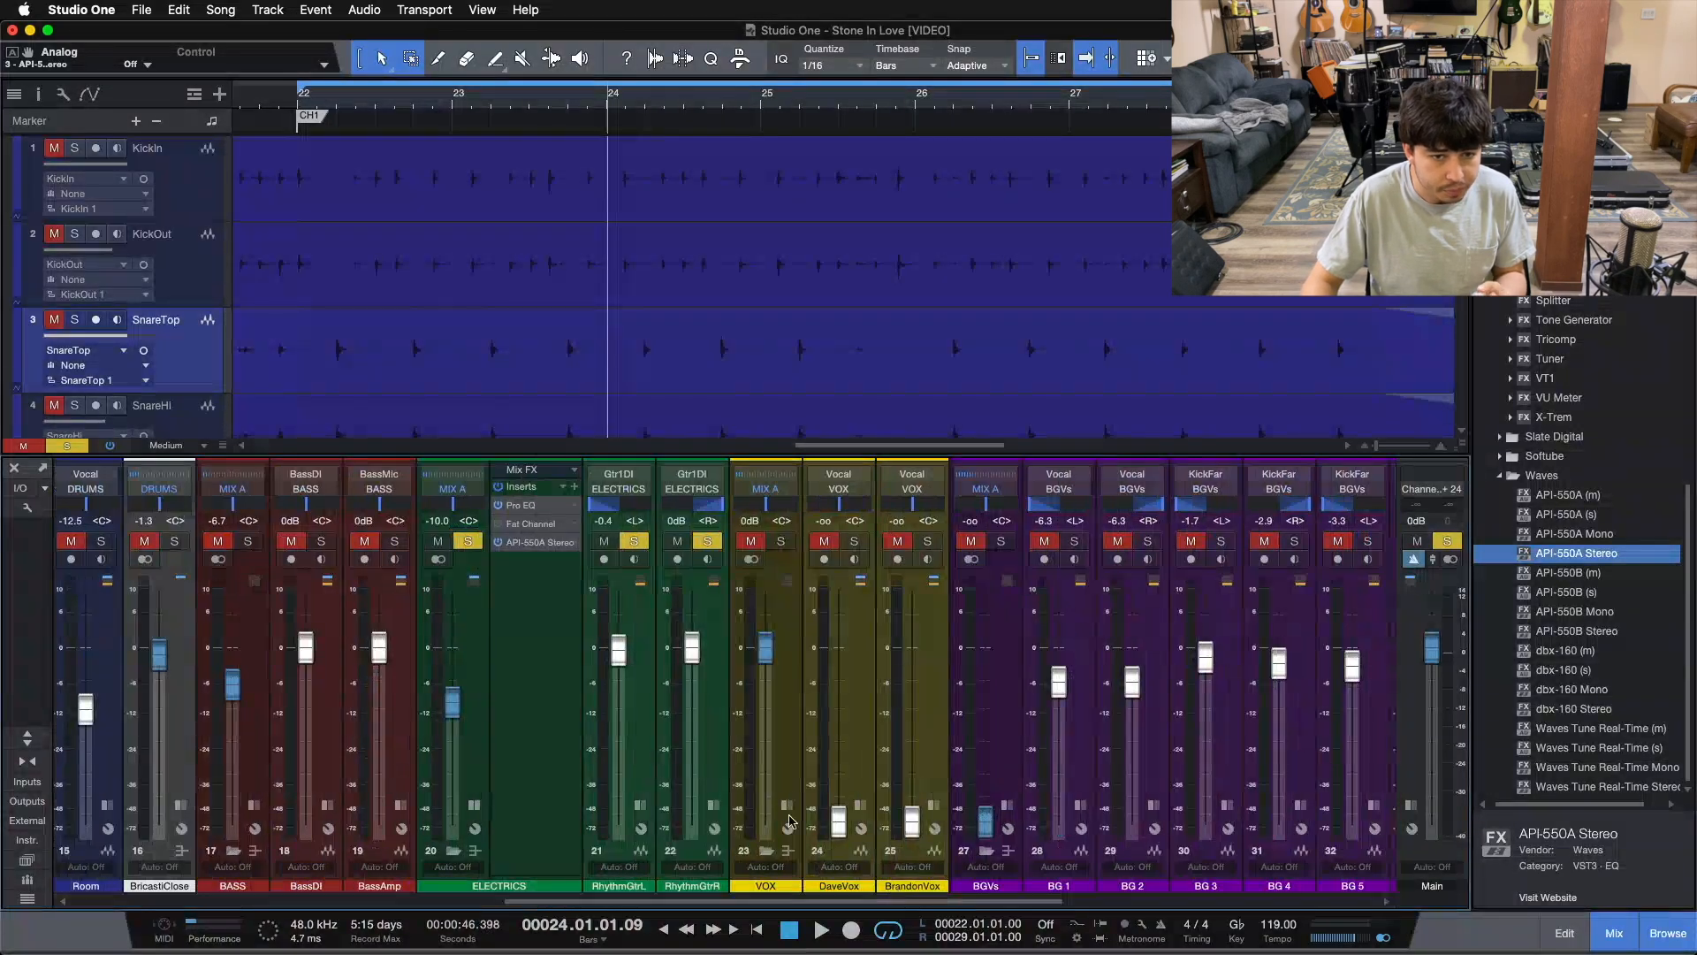
{"action": "left_click", "coordinate": [542, 654]}
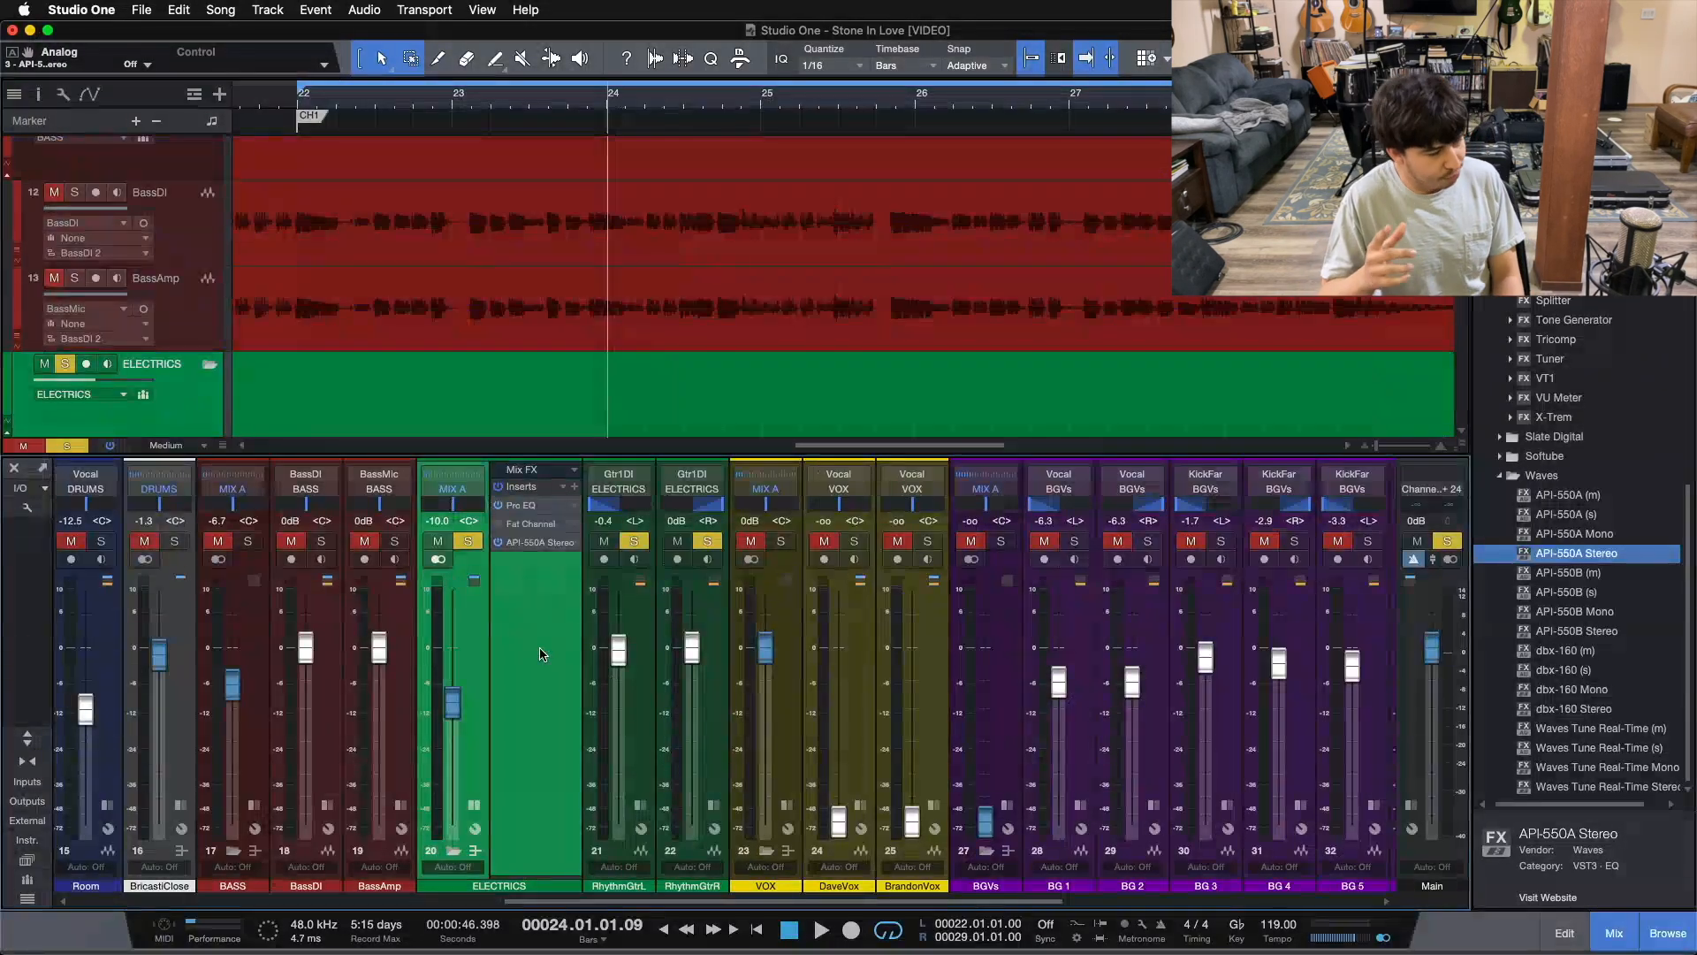